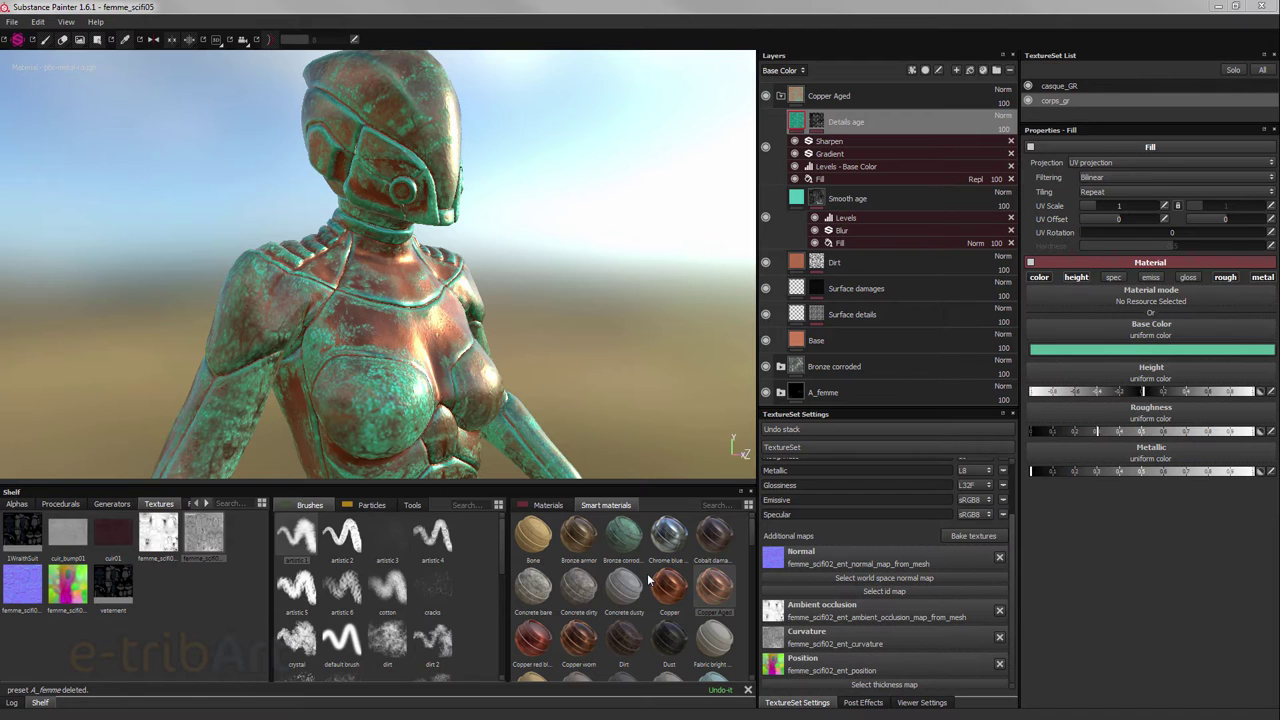
- Switch the Layers panel display from Base Color to the Height channel
click(793, 71)
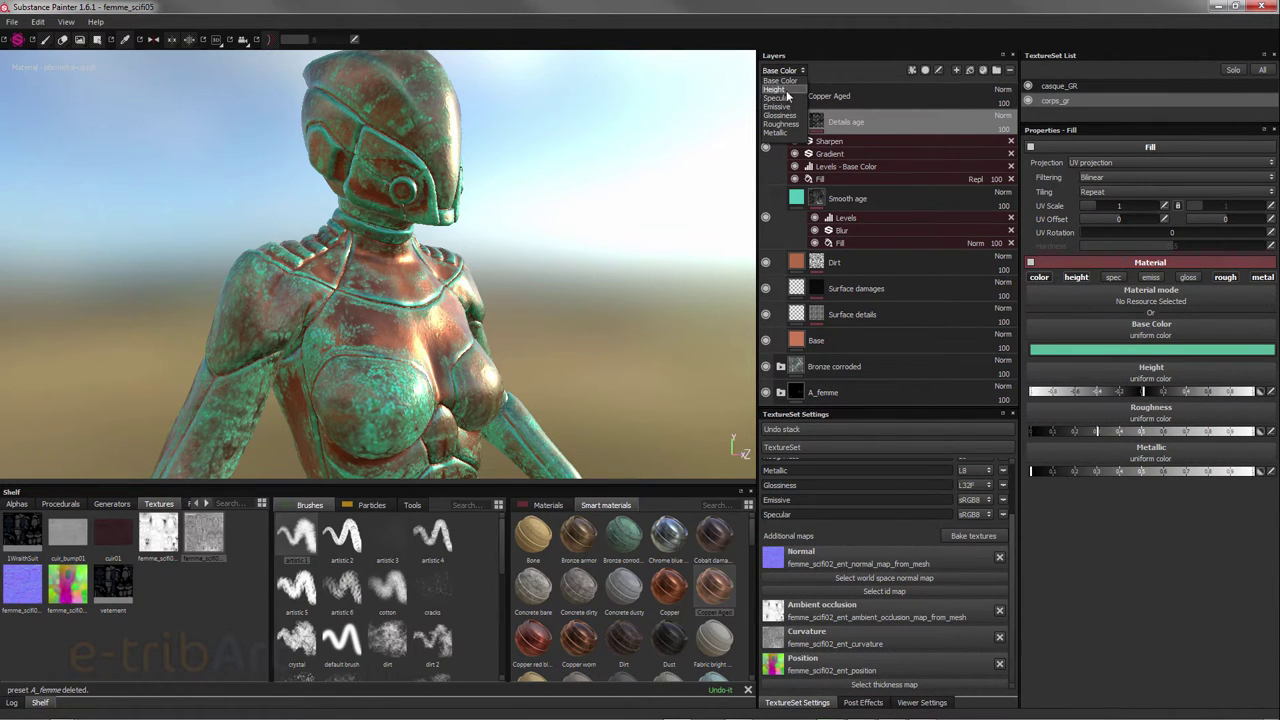
click(787, 89)
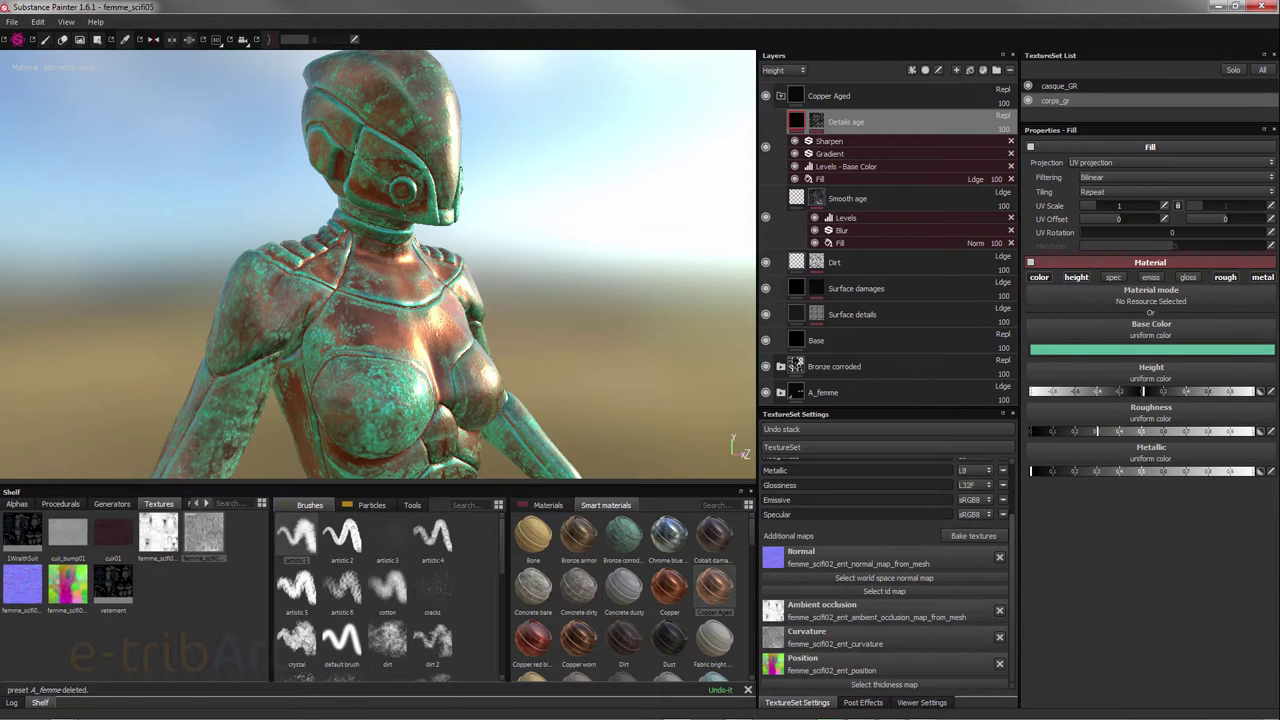
- Delete the Copper Aged and Bronze corroded layers from the body's stack
click(786, 100)
click(830, 94)
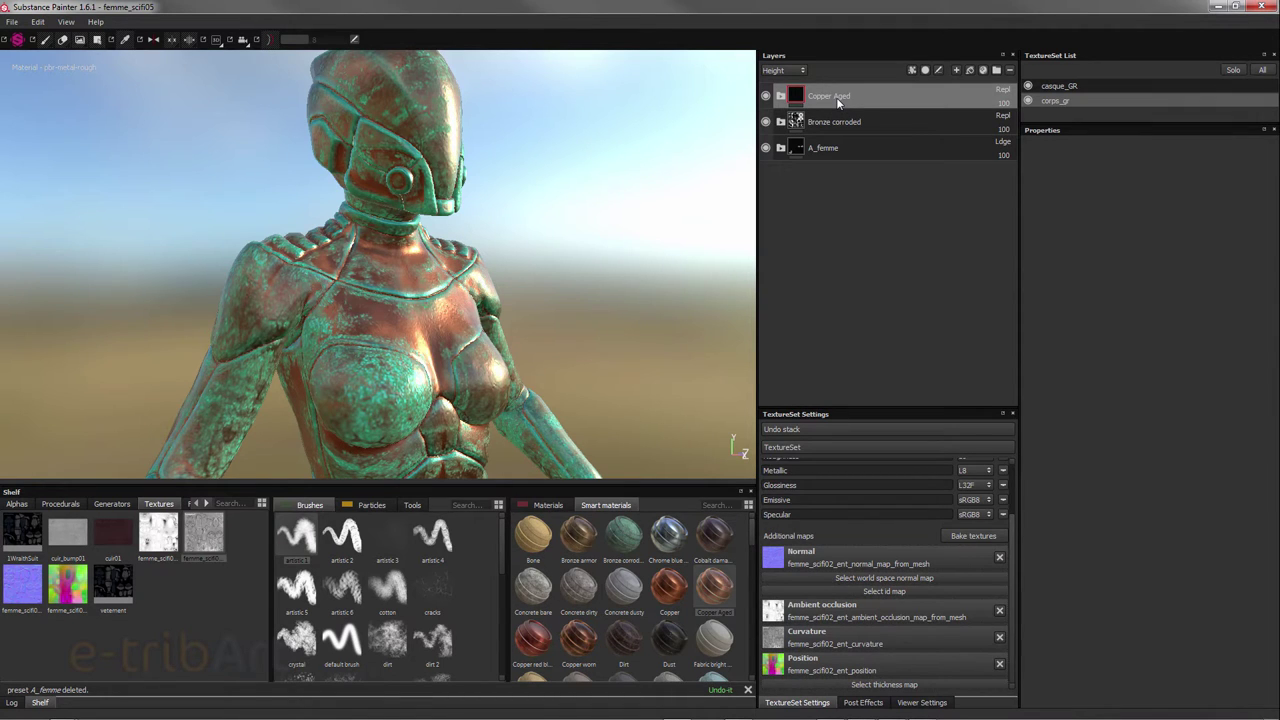
key(Delete)
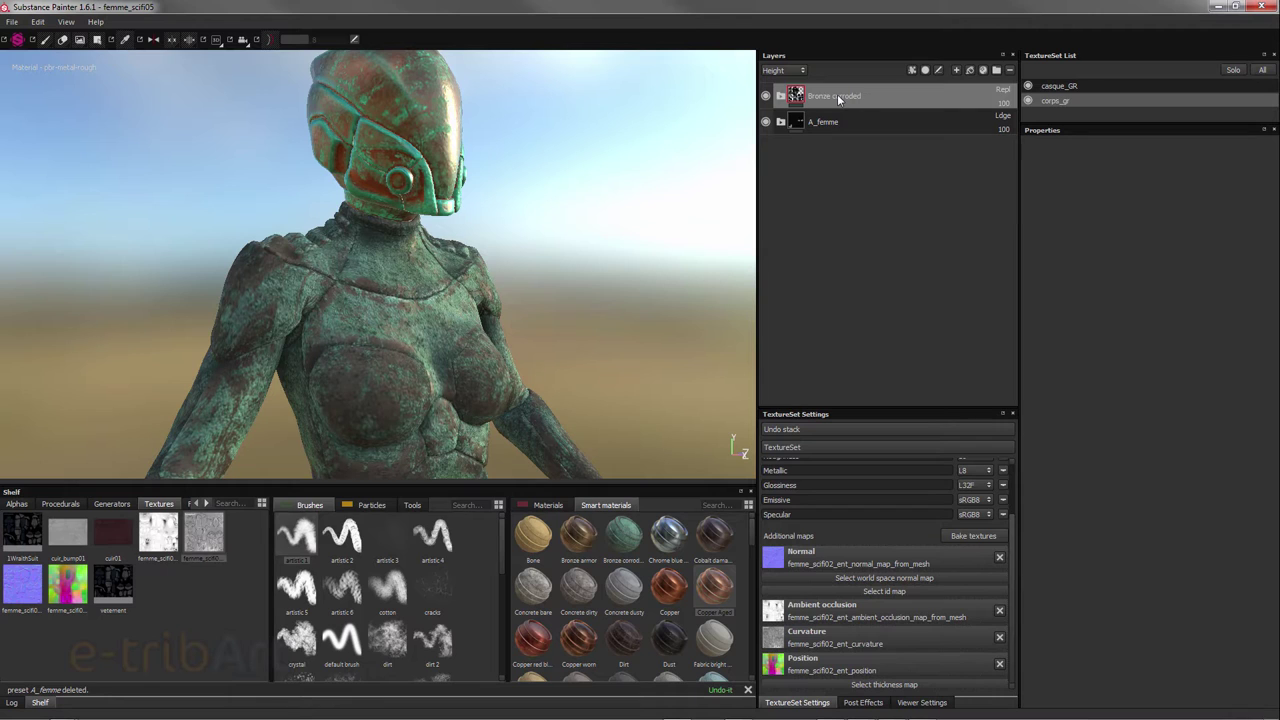
key(Delete)
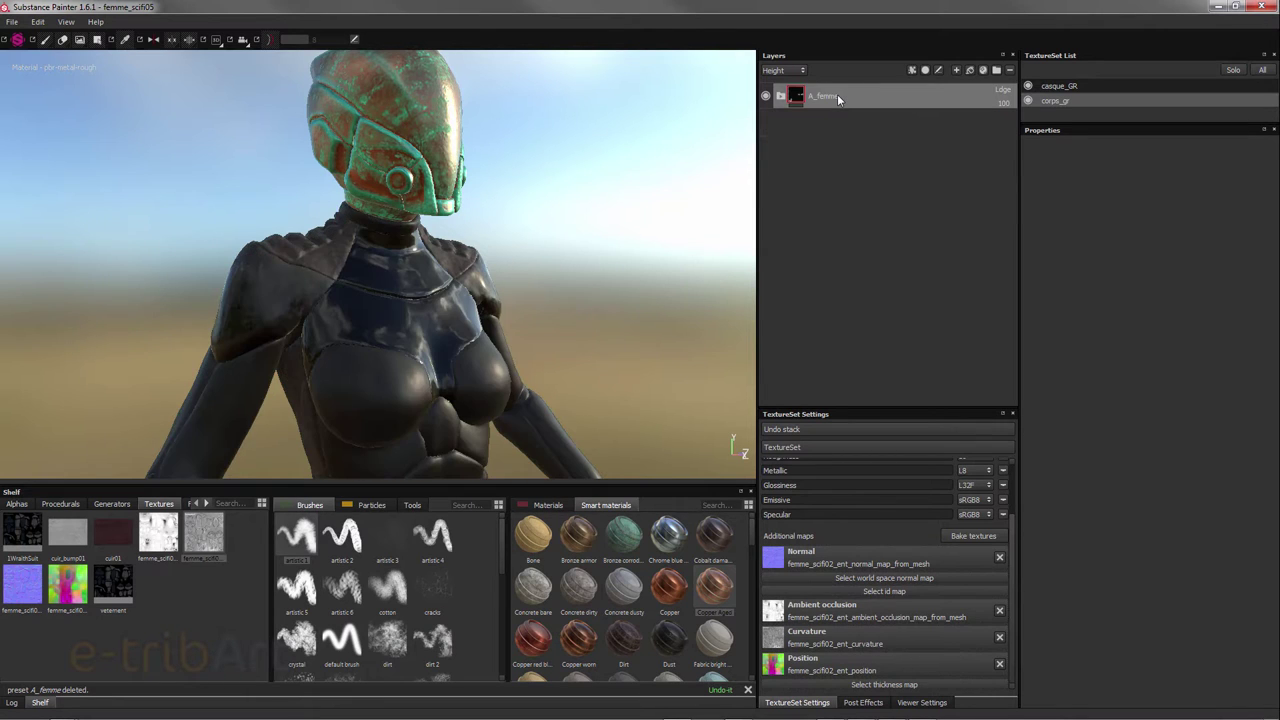
- Hide the A_femme folder and orbit to view the plain body from the front
click(766, 96)
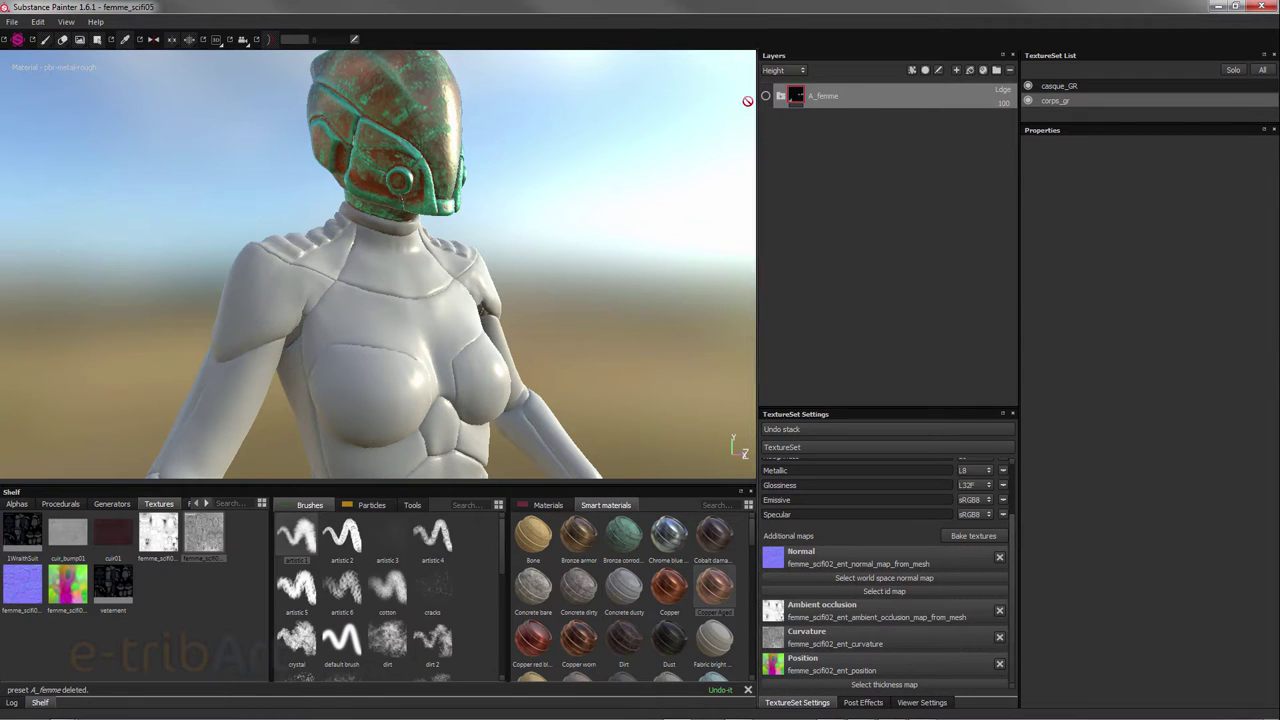
click(766, 96)
click(780, 96)
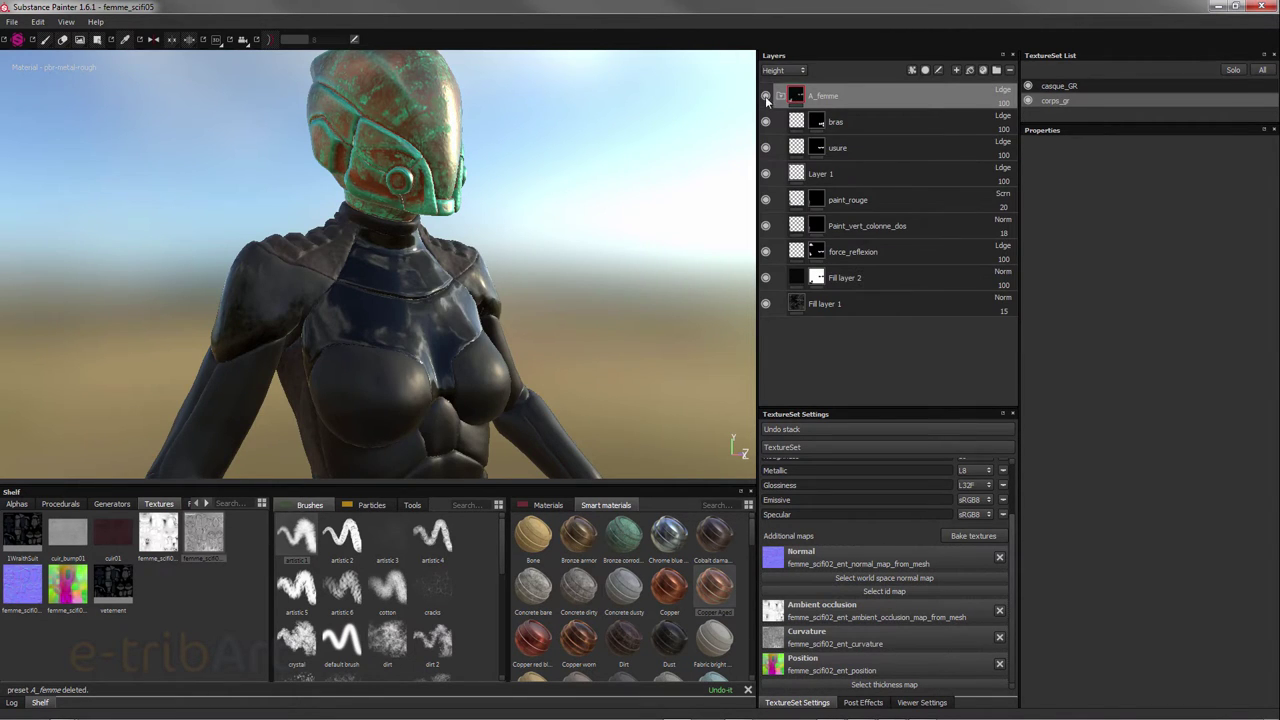
click(766, 96)
click(766, 96)
click(780, 96)
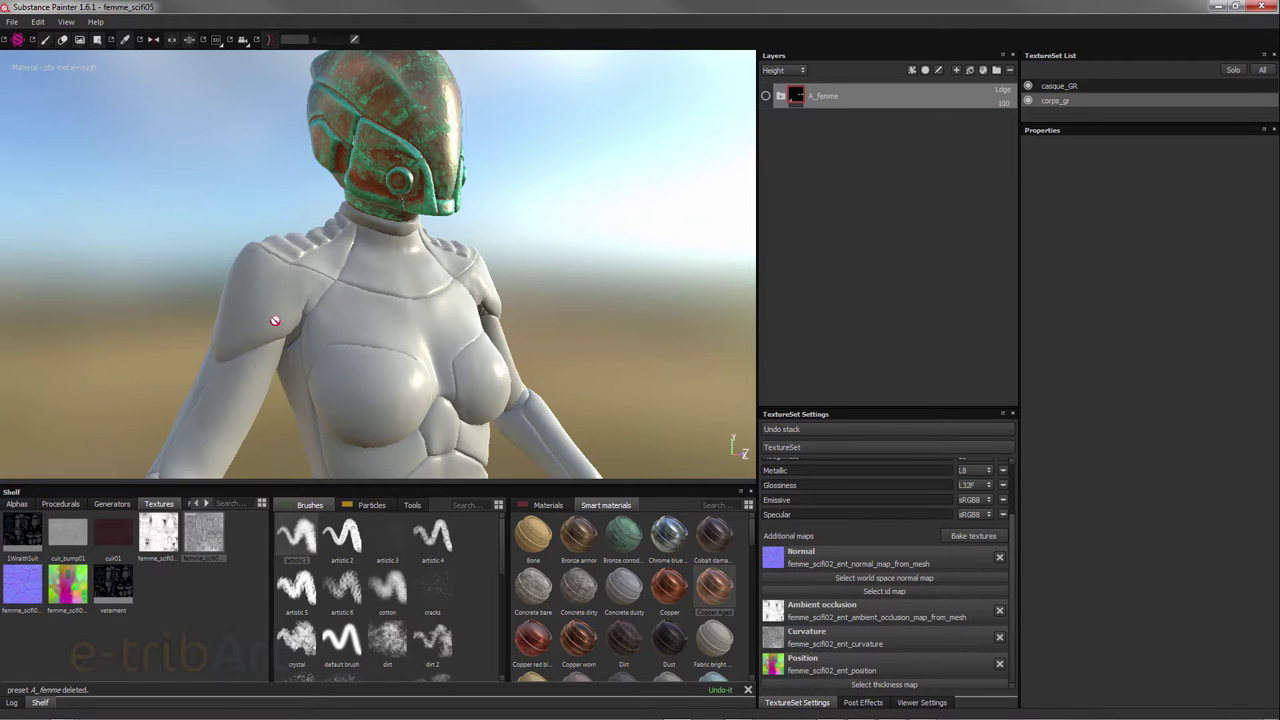
mouse_move(440, 388)
alt+mouse_down()
mouse_move(381, 396)
mouse_move(449, 380)
alt+mouse_up()
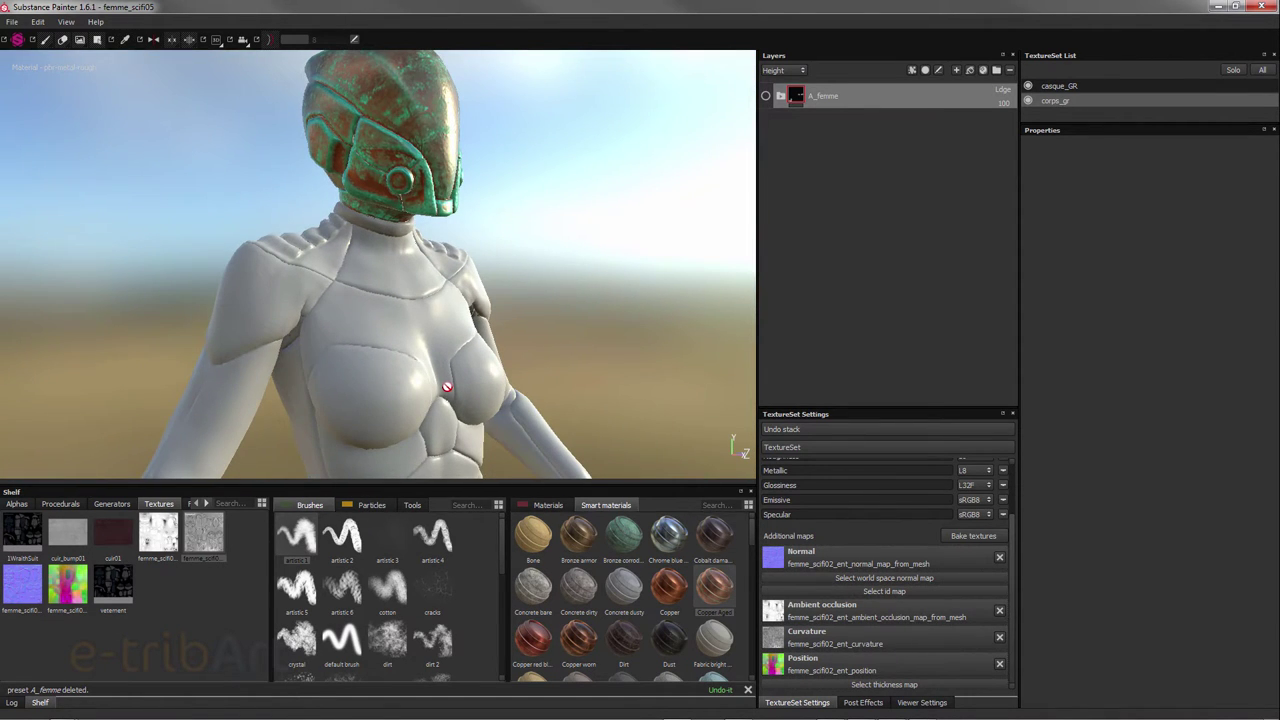
- Switch the Layers panel display back to the Base Color channel
click(783, 71)
click(780, 80)
scroll(752, 550, down, 1)
drag(752, 550, 752, 538)
- Apply the Copper worn smart material above the A_femme layer on the body
click(578, 643)
drag(578, 643, 836, 89)
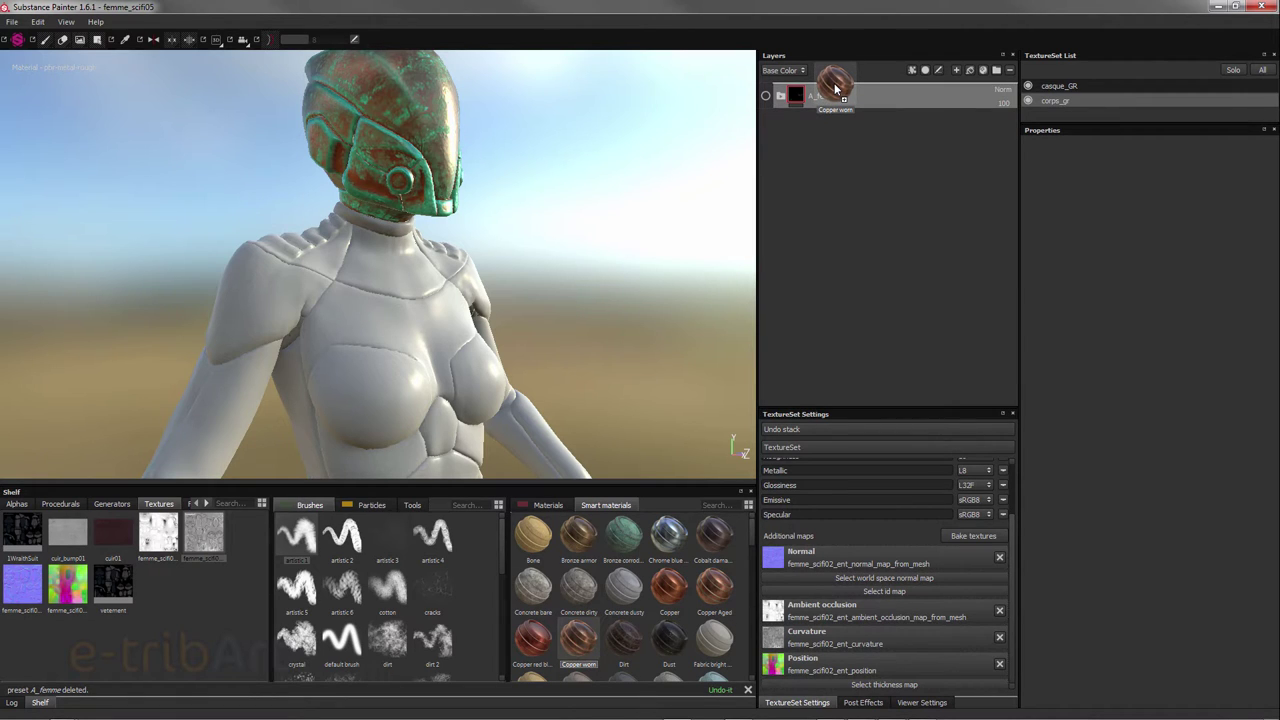
drag(836, 89, 836, 90)
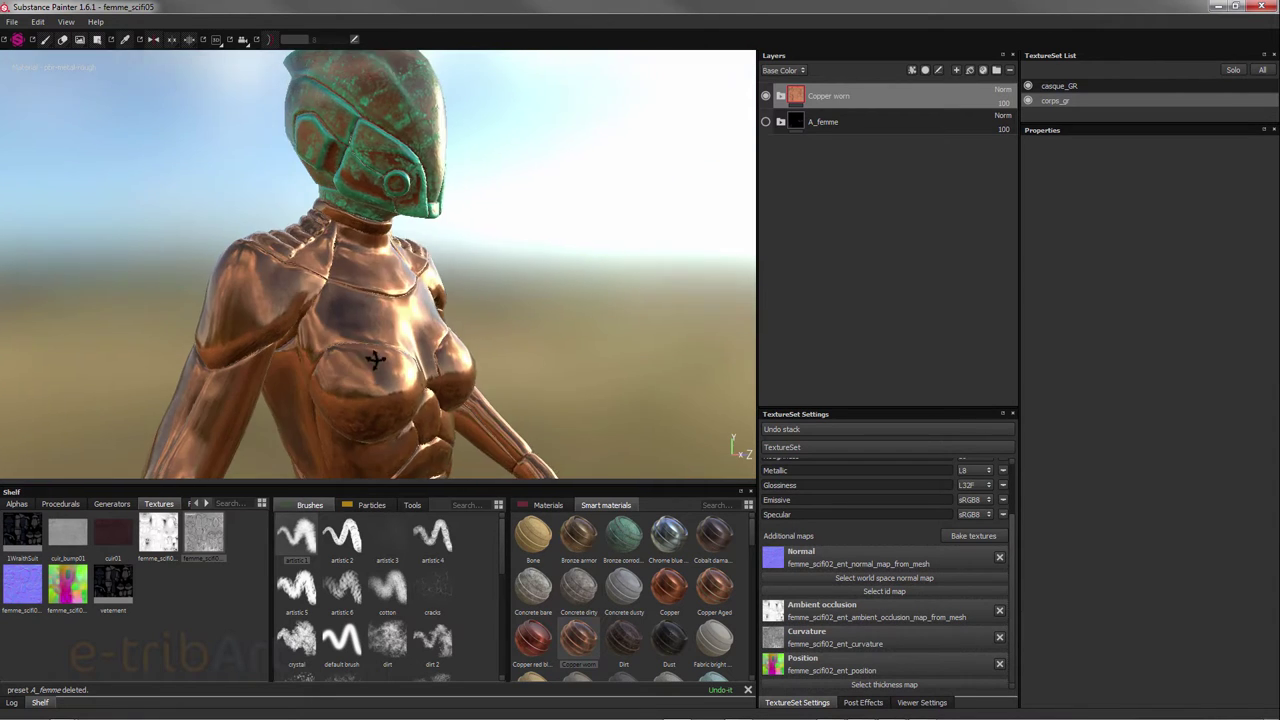
mouse_move(300, 356)
alt+mouse_down()
mouse_move(517, 337)
mouse_move(330, 381)
mouse_move(460, 312)
alt+mouse_up()
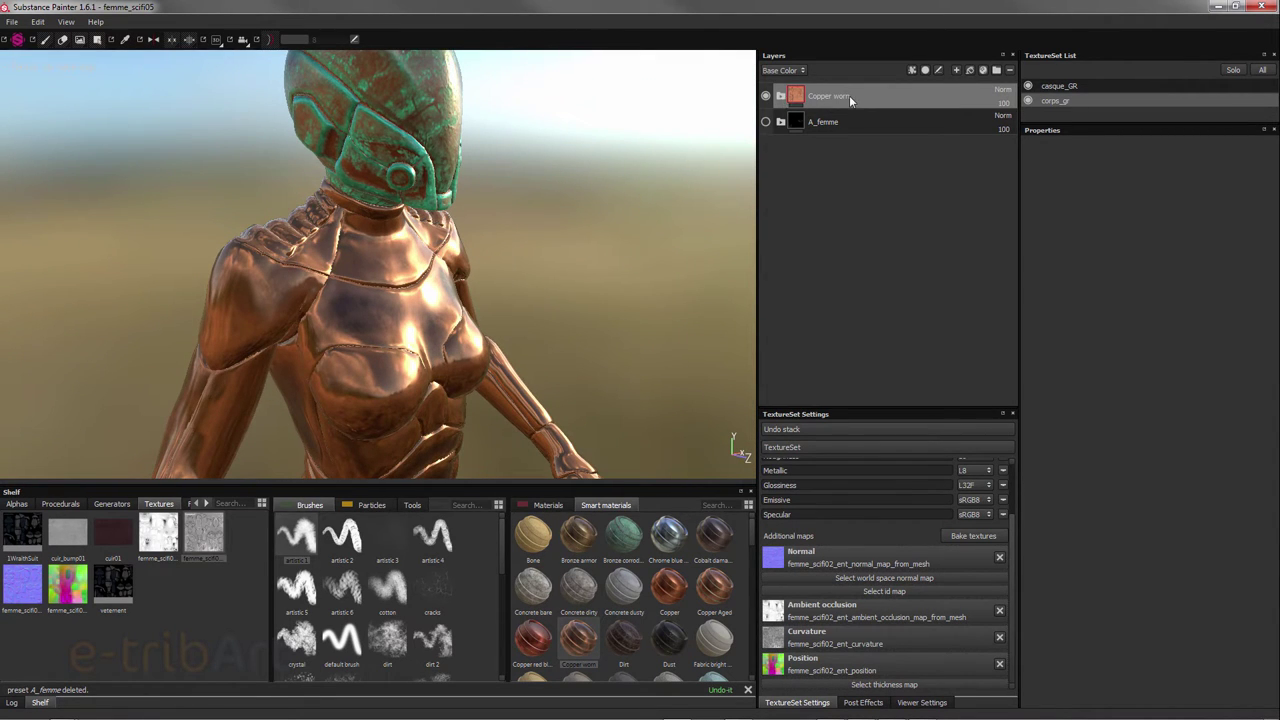
- Rename the Copper worn folder to copper_femme
click(781, 96)
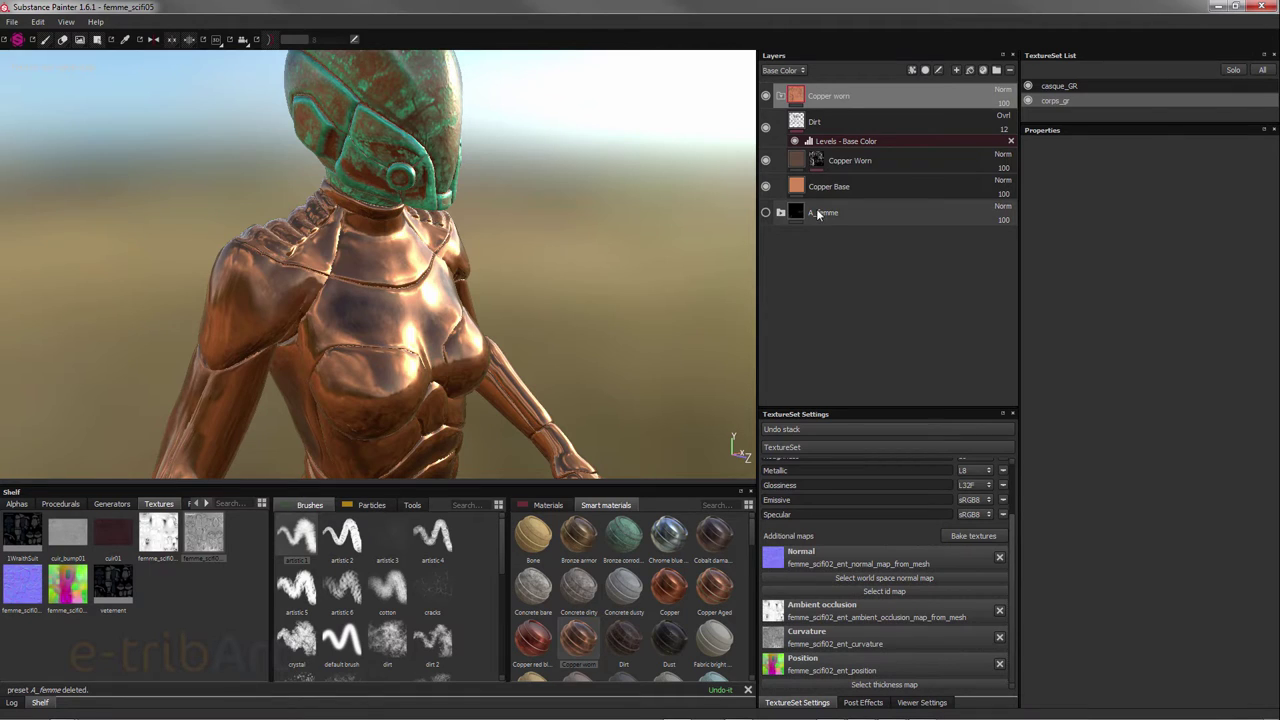
double_click(827, 96)
click(855, 96)
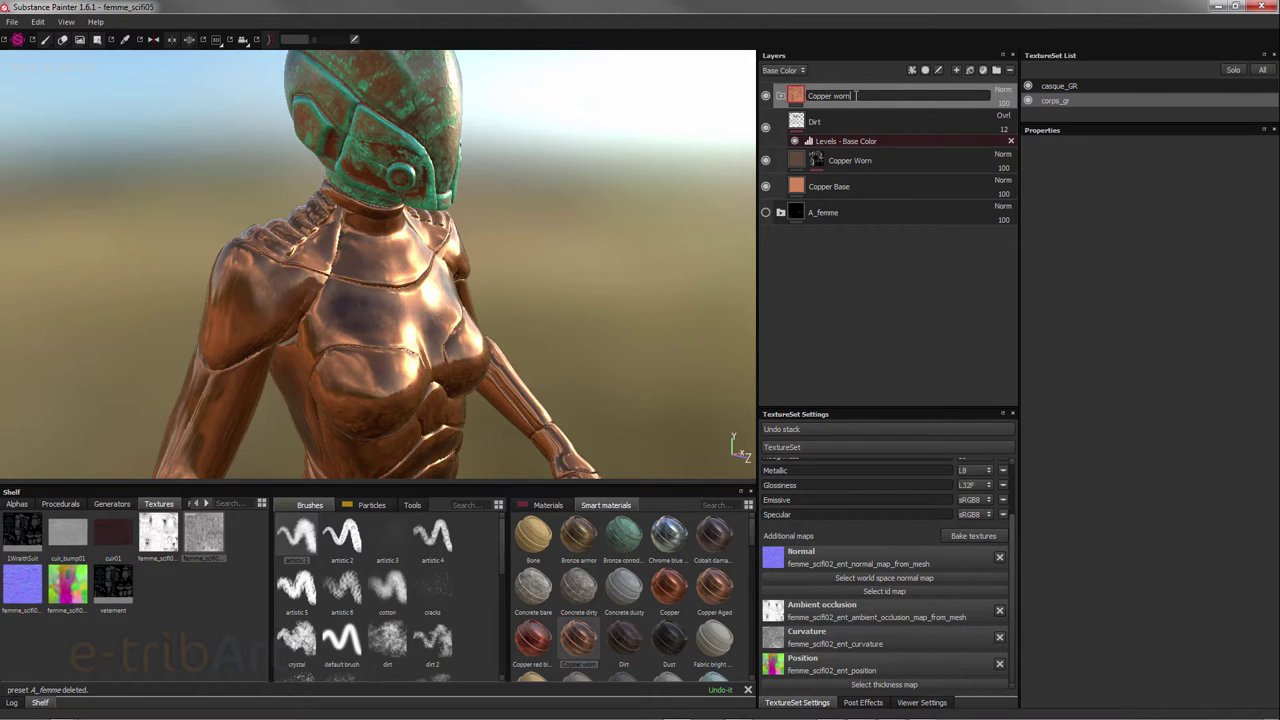
drag(855, 96, 806, 96)
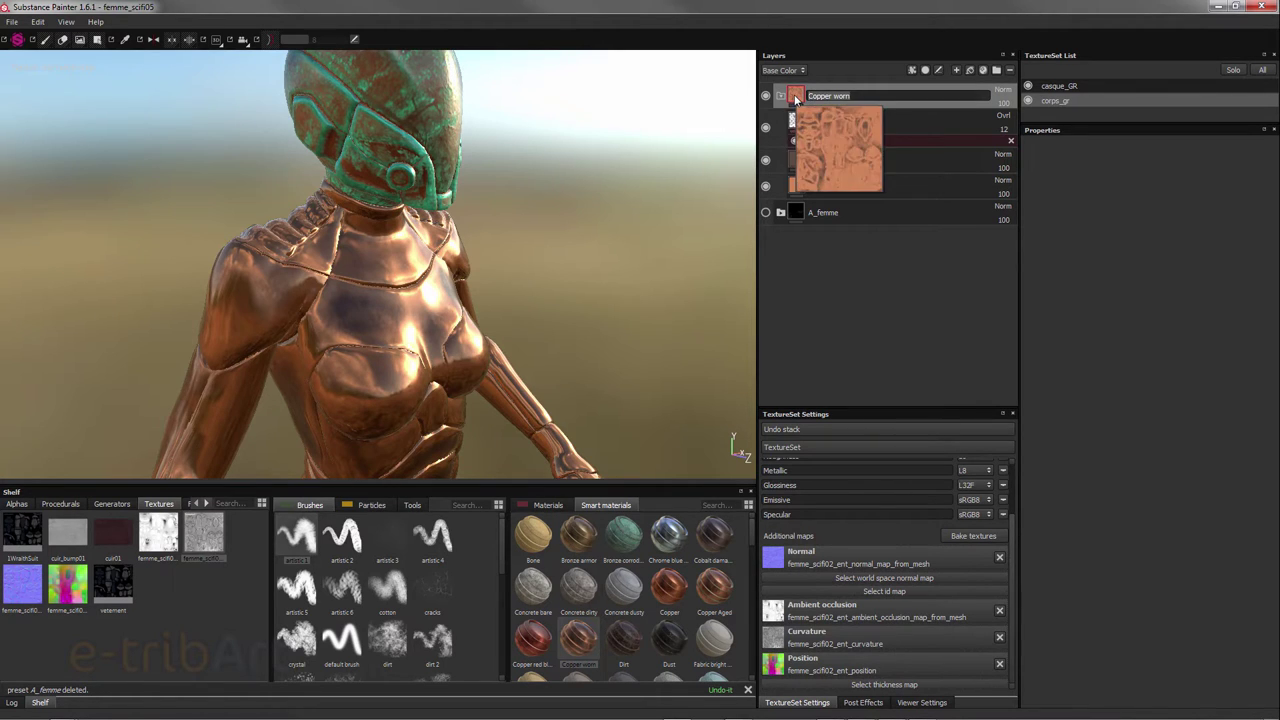
text(copper_fe)
text(mme)
key(Return)
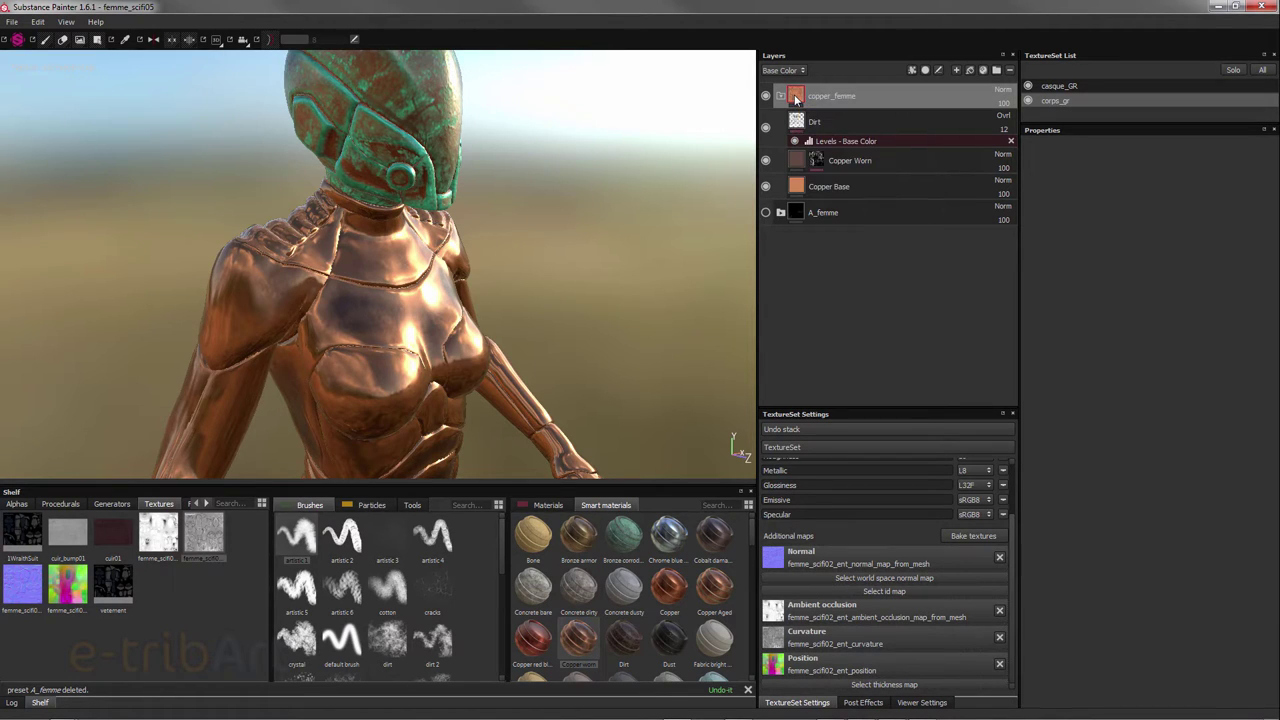
- Give the Dirt layer Clouds 1 for base colour and BnW Spots 3 for roughness
click(840, 125)
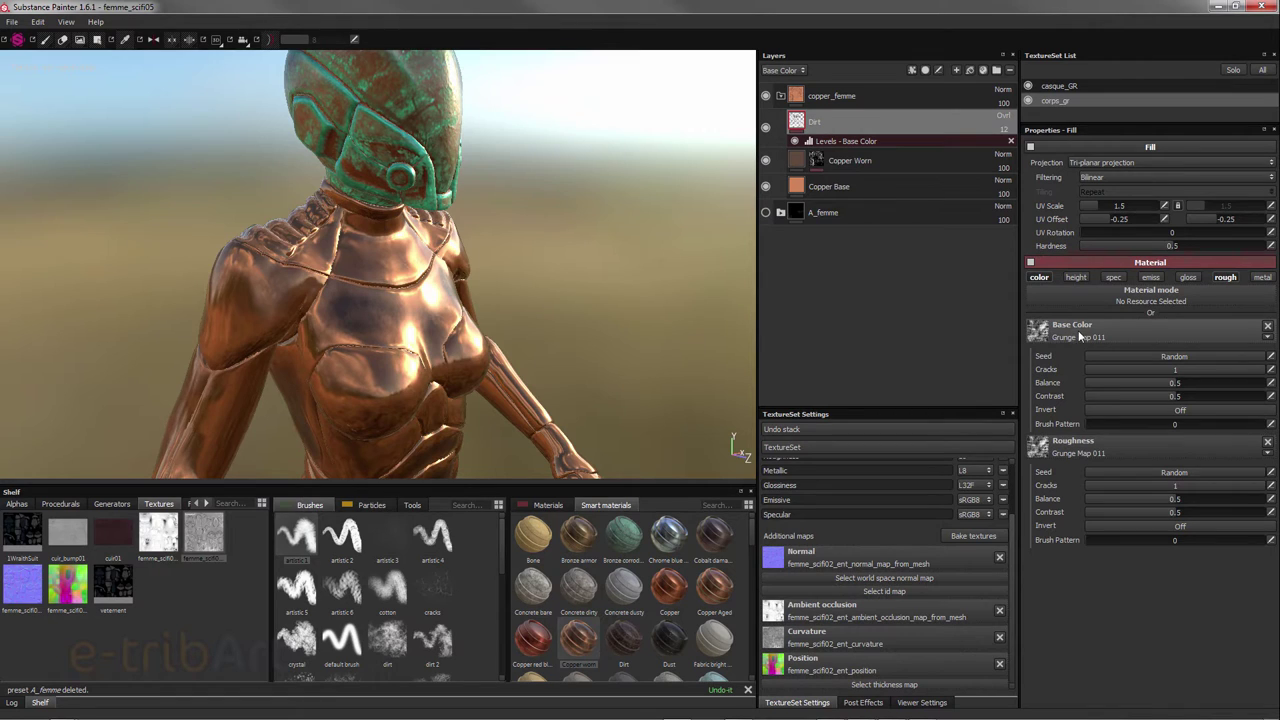
click(1118, 329)
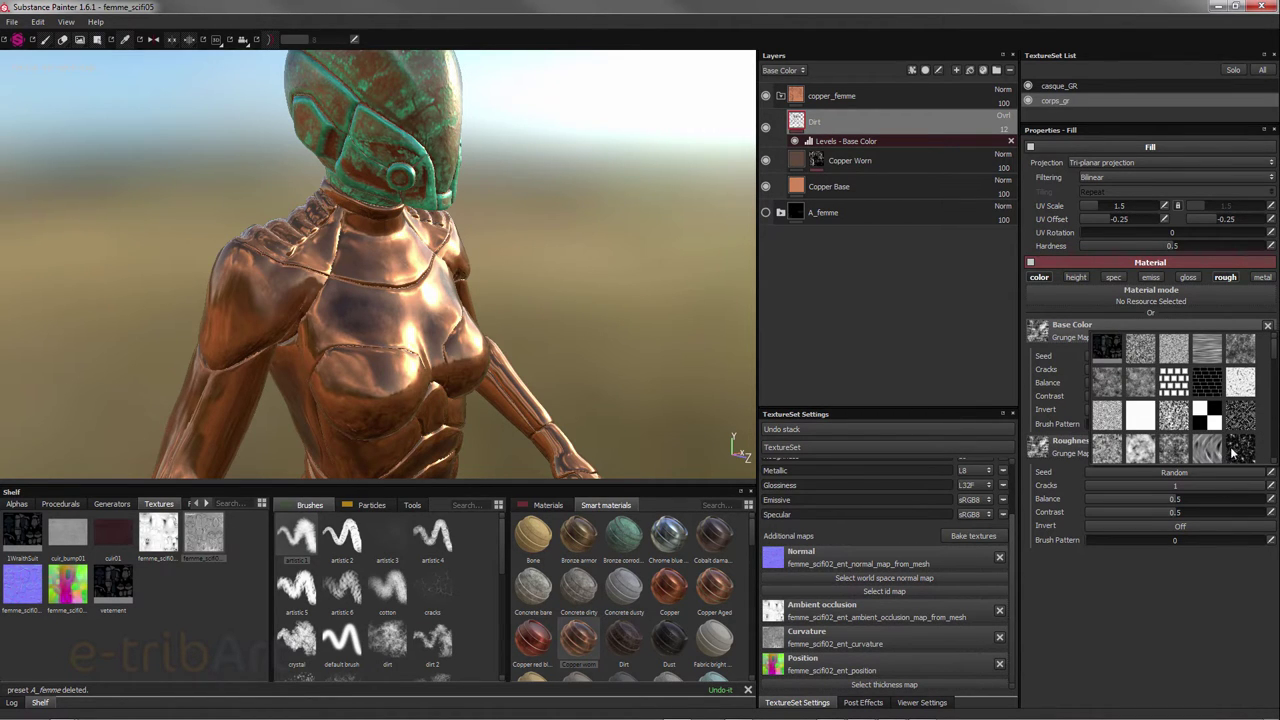
click(1117, 452)
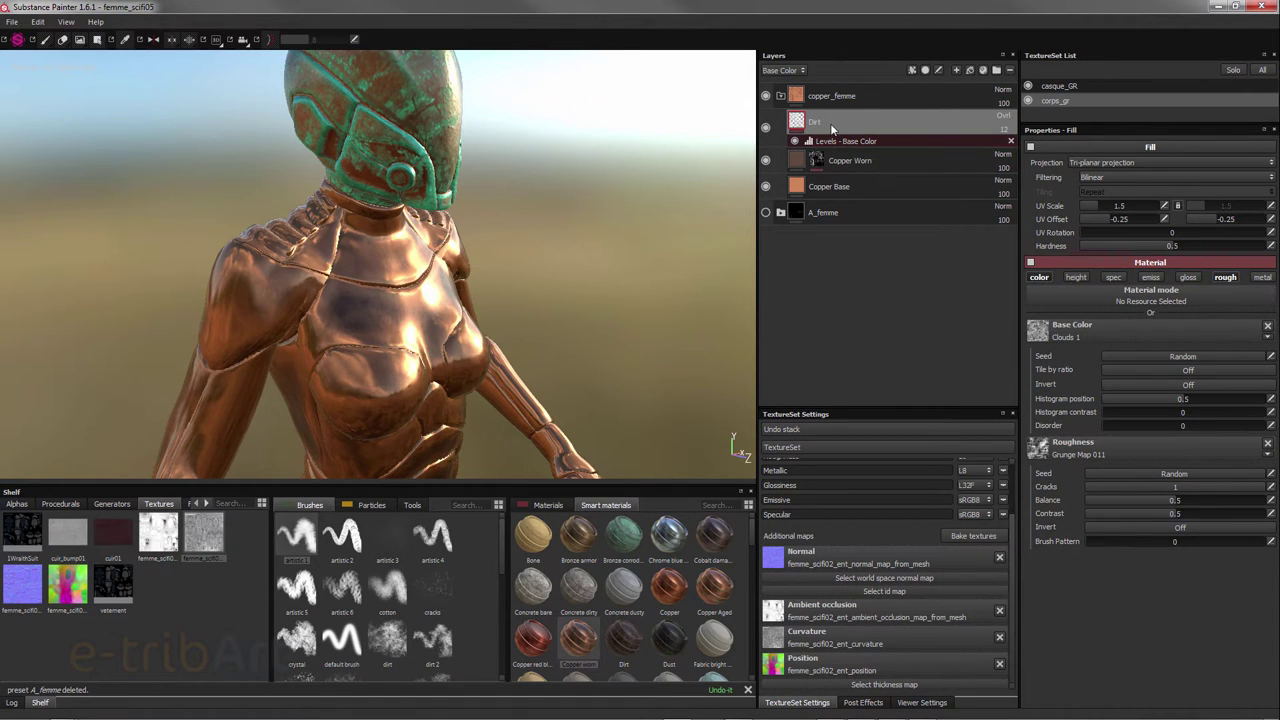
click(1066, 452)
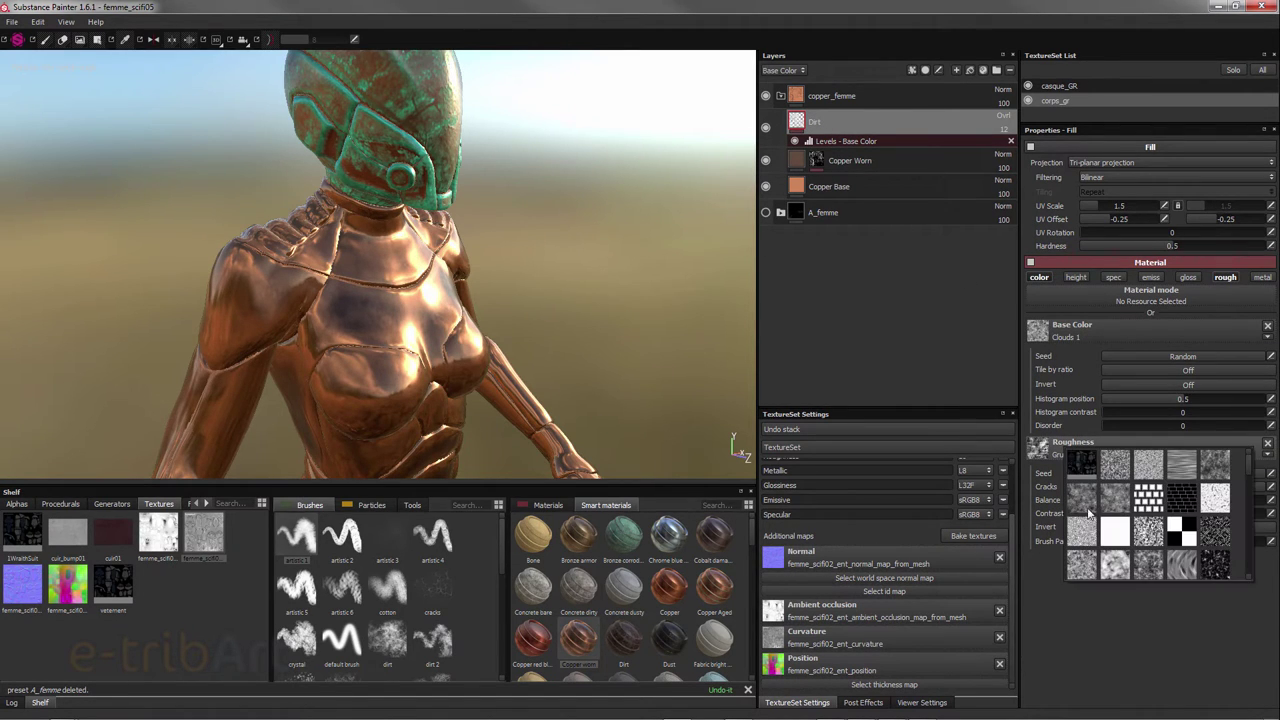
click(1118, 507)
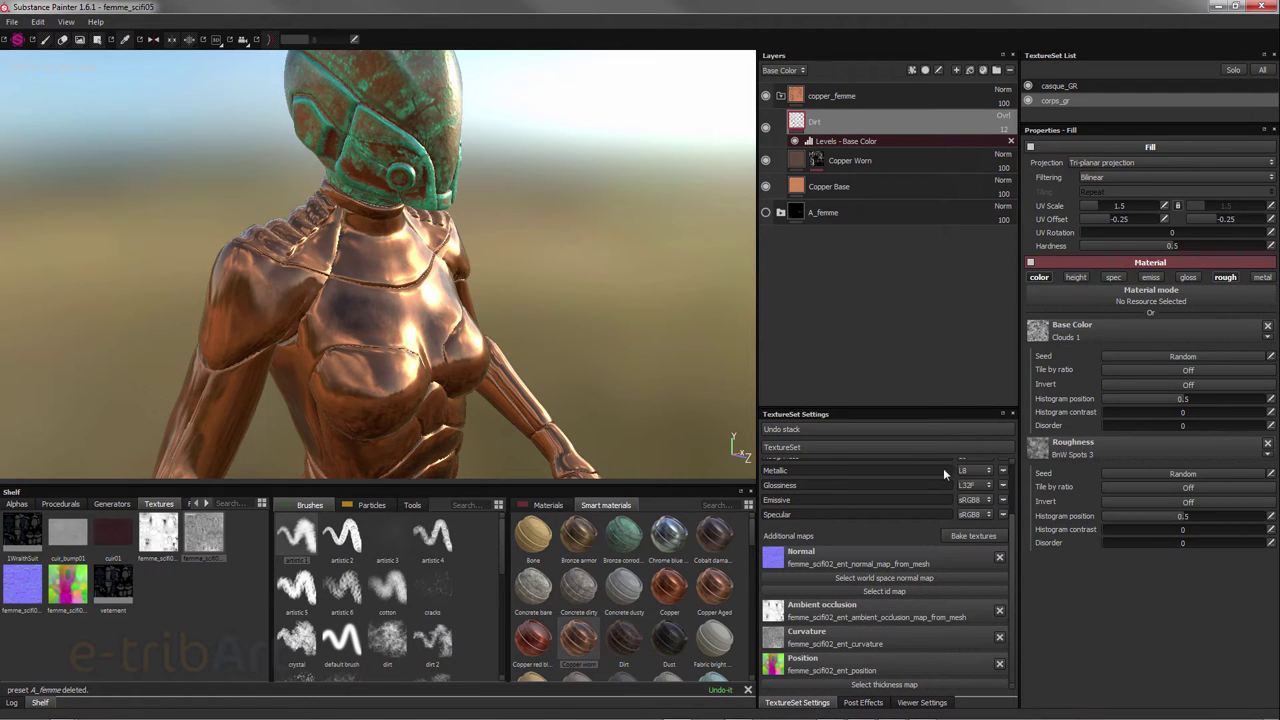
mouse_move(426, 349)
alt+mouse_down()
mouse_move(300, 340)
mouse_move(440, 348)
alt+mouse_up()
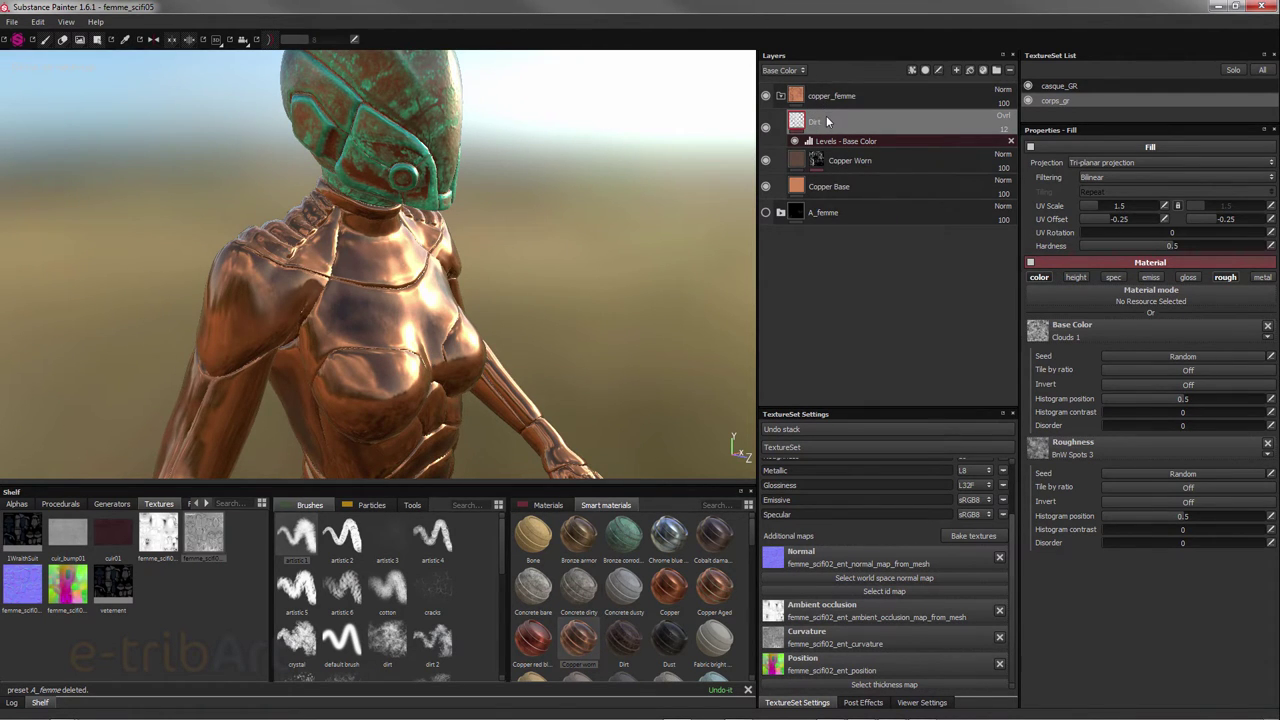
click(829, 143)
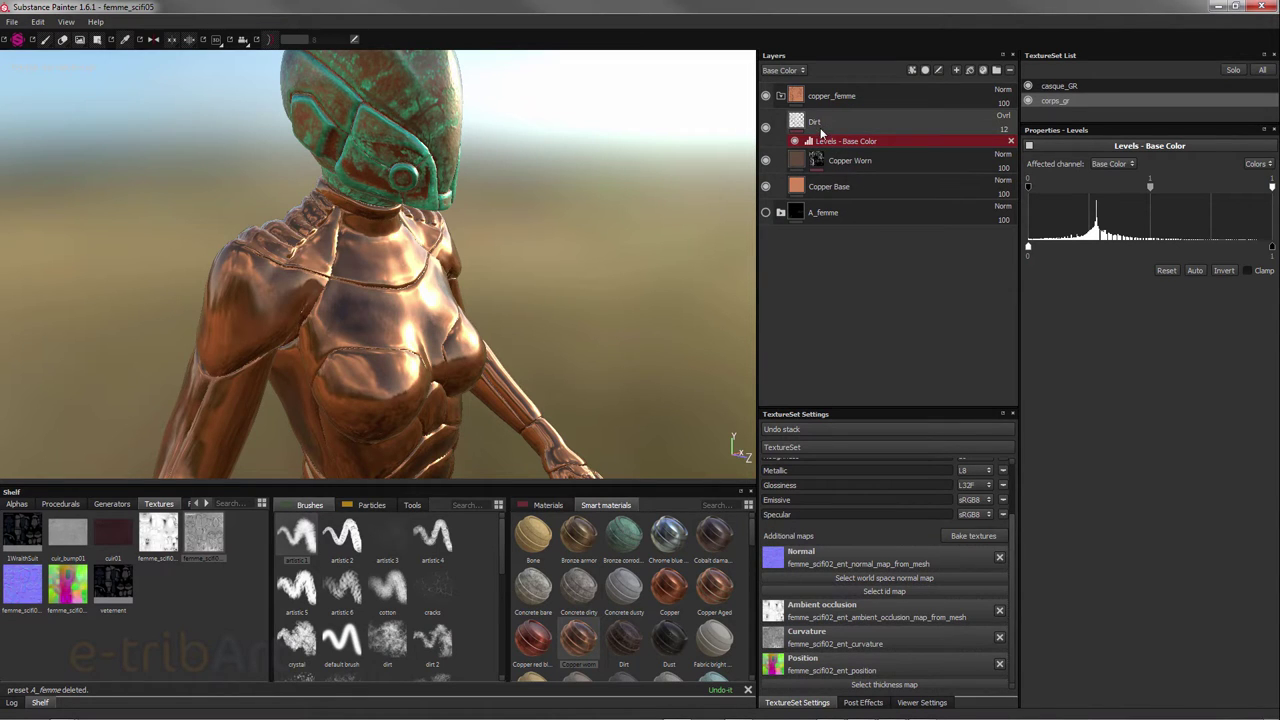
click(824, 128)
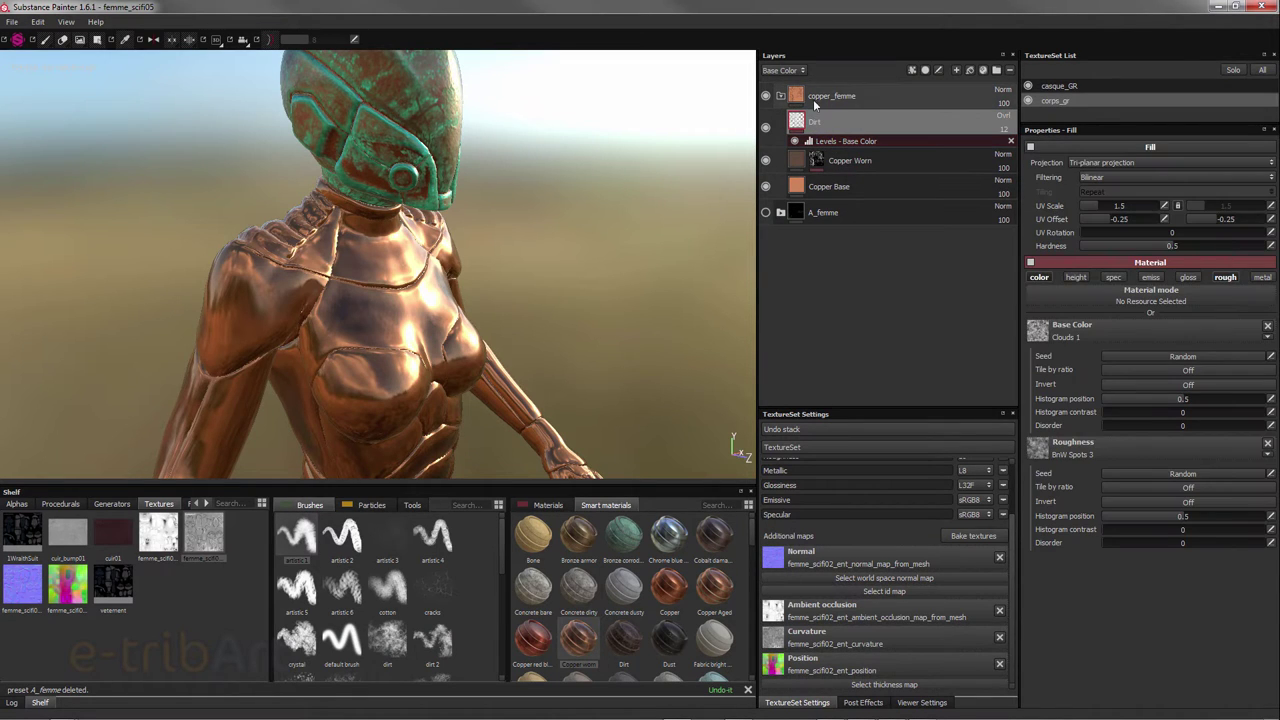
- Save the copper_femme layer folder as a smart material on the shelf
right_click(838, 97)
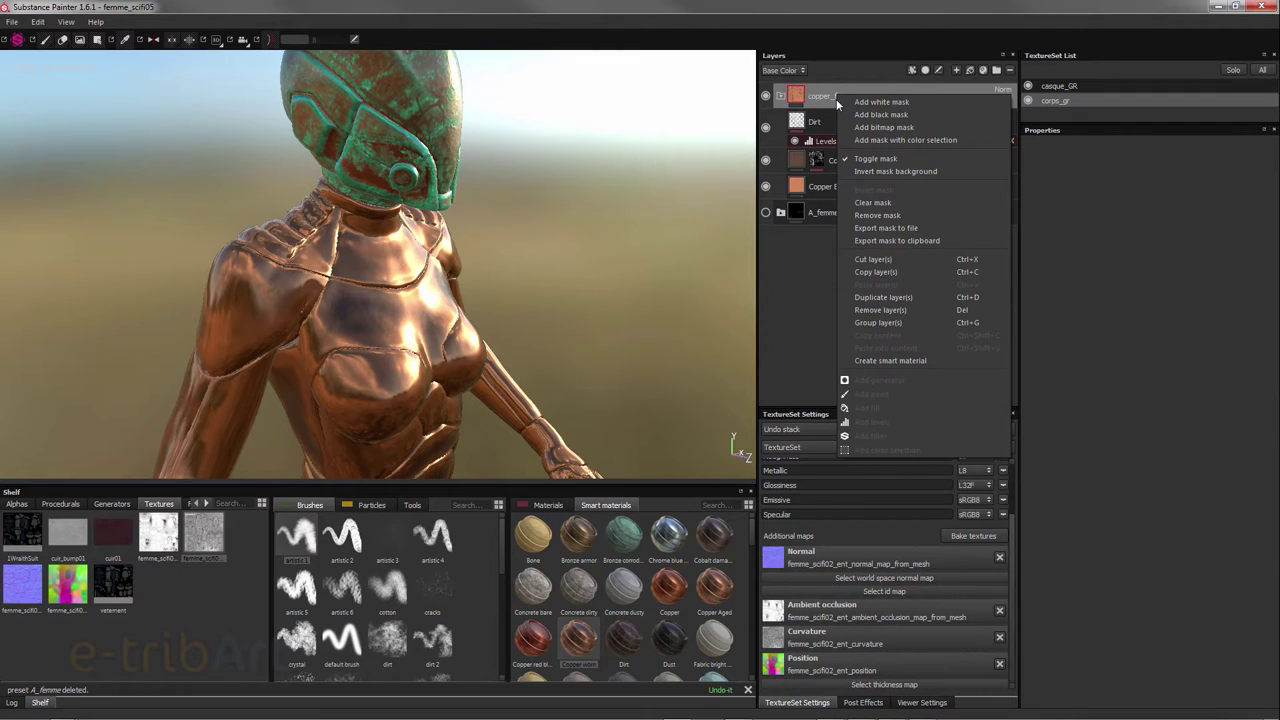
click(890, 360)
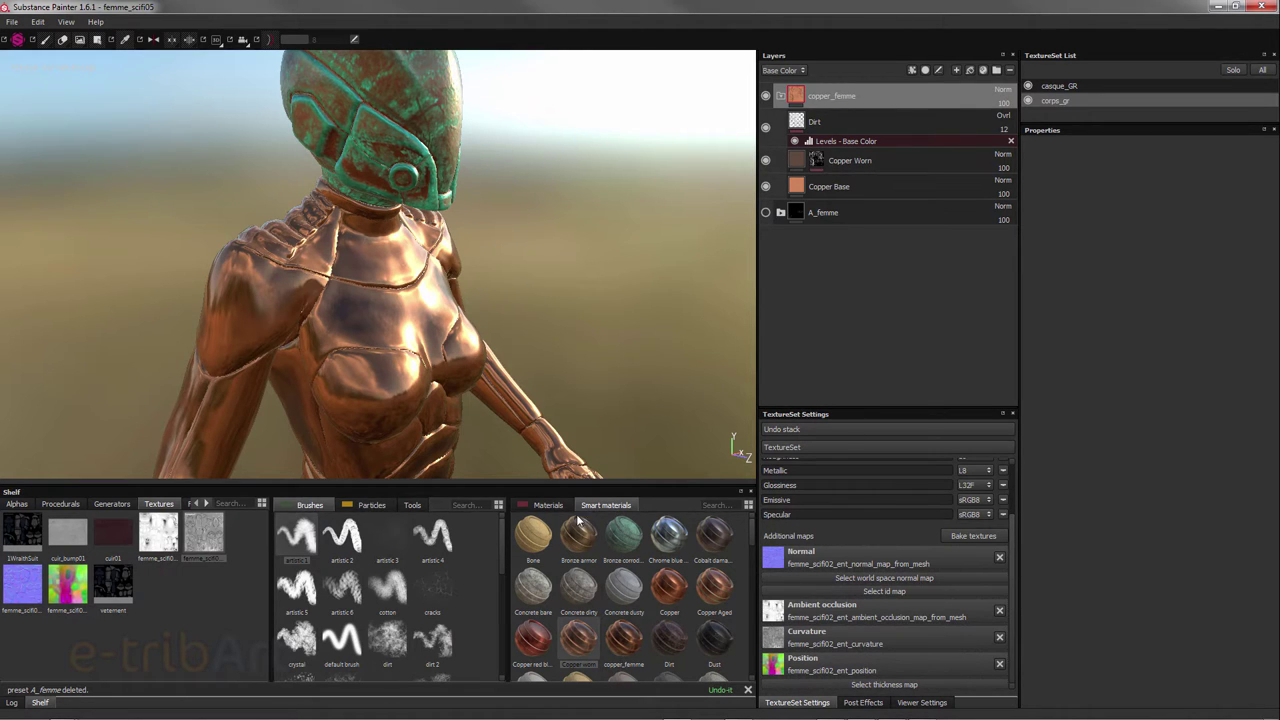
click(622, 655)
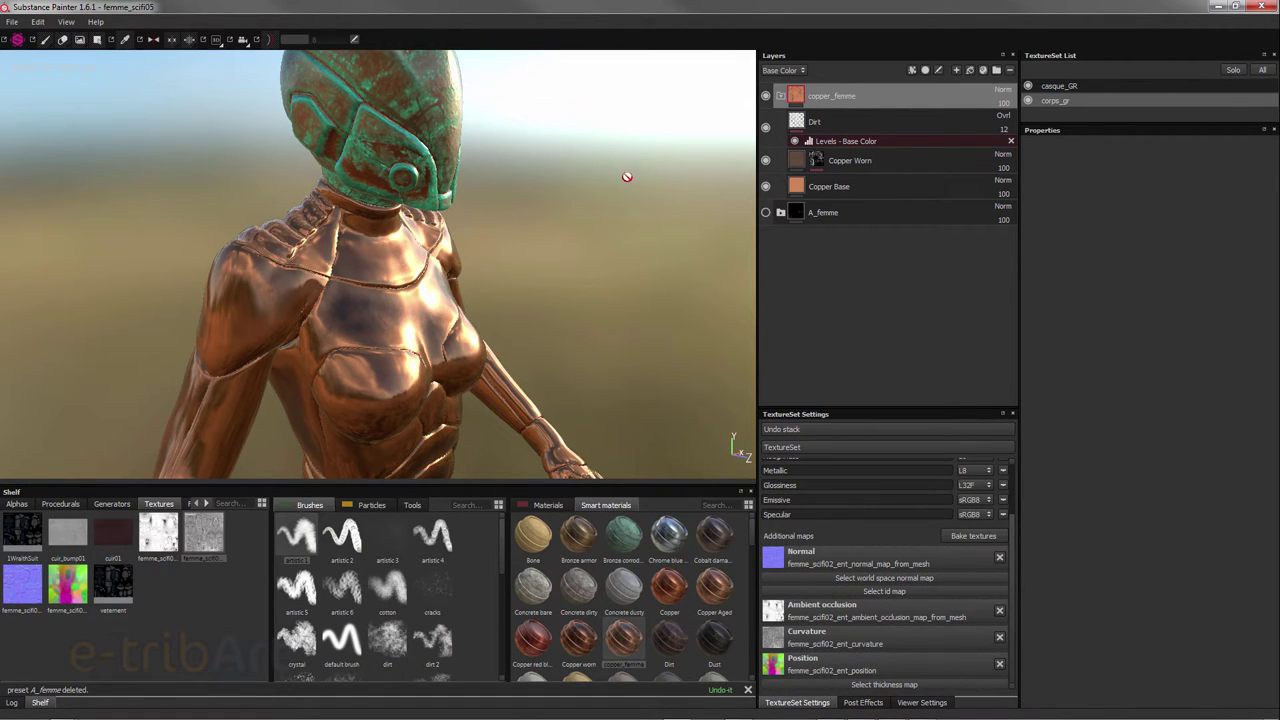
- Apply the copper_femme smart material to the casque_GR helmet texture set
click(1068, 86)
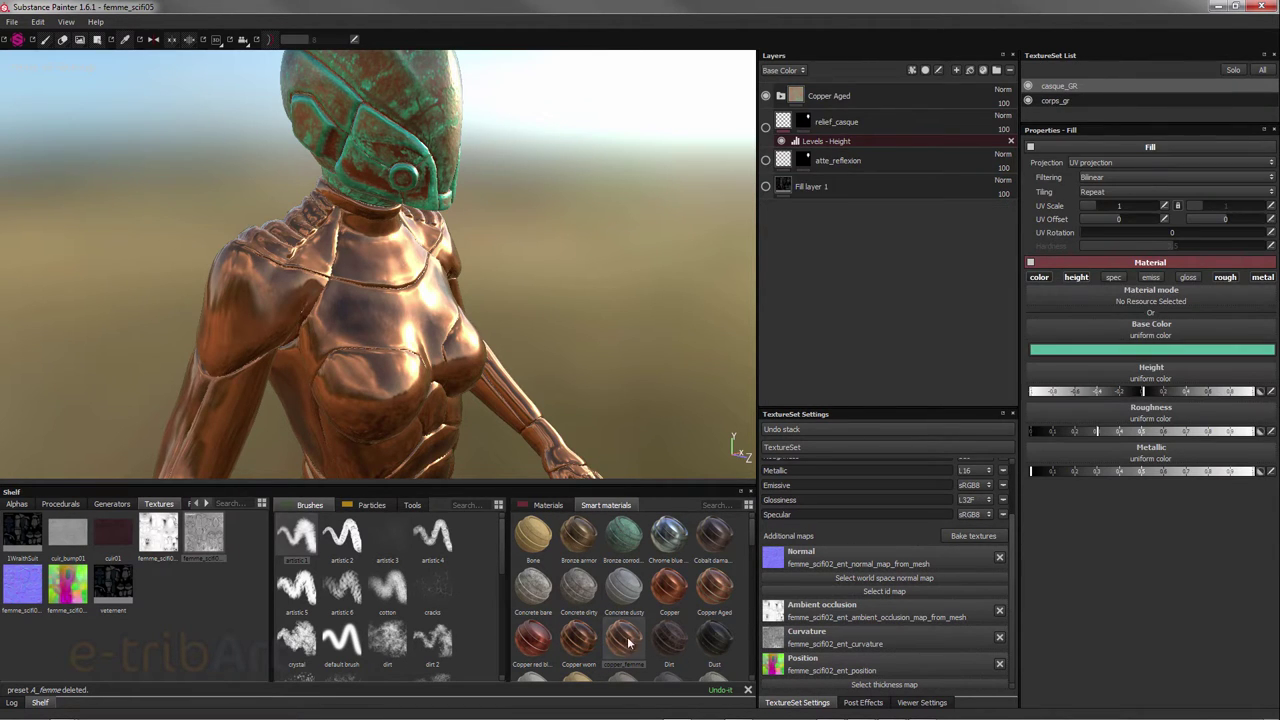
drag(623, 643, 824, 90)
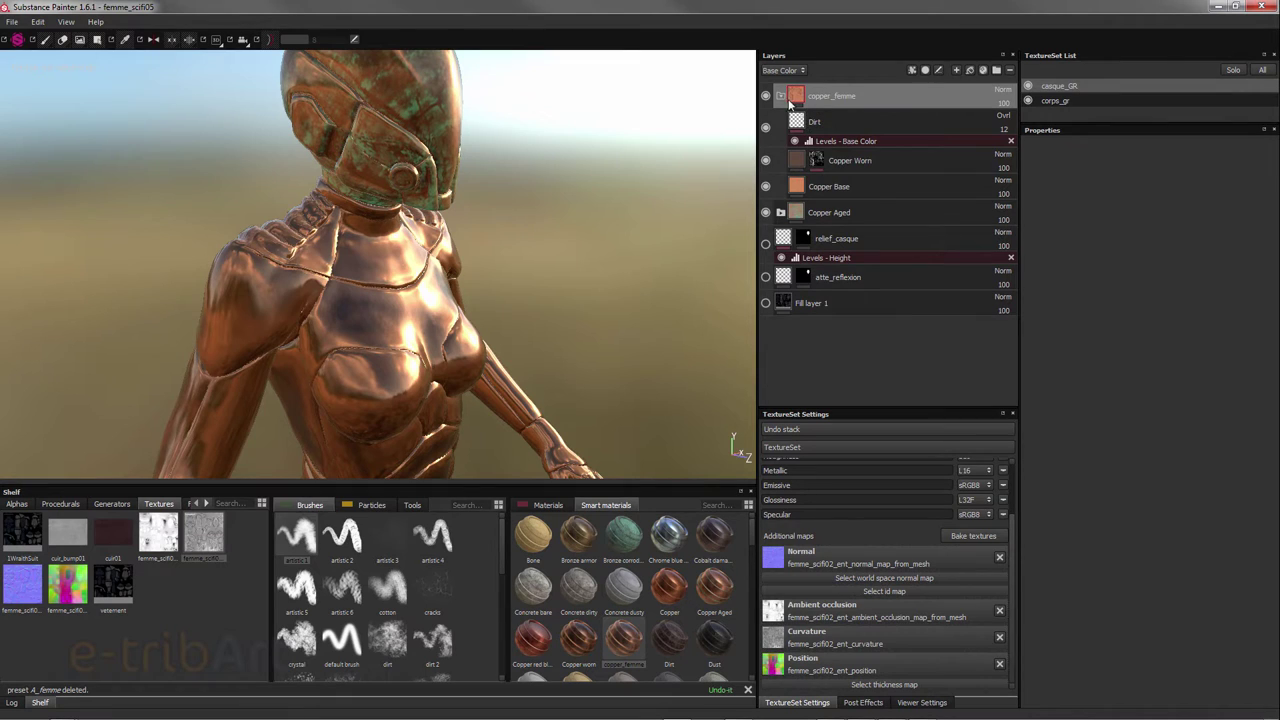
click(781, 96)
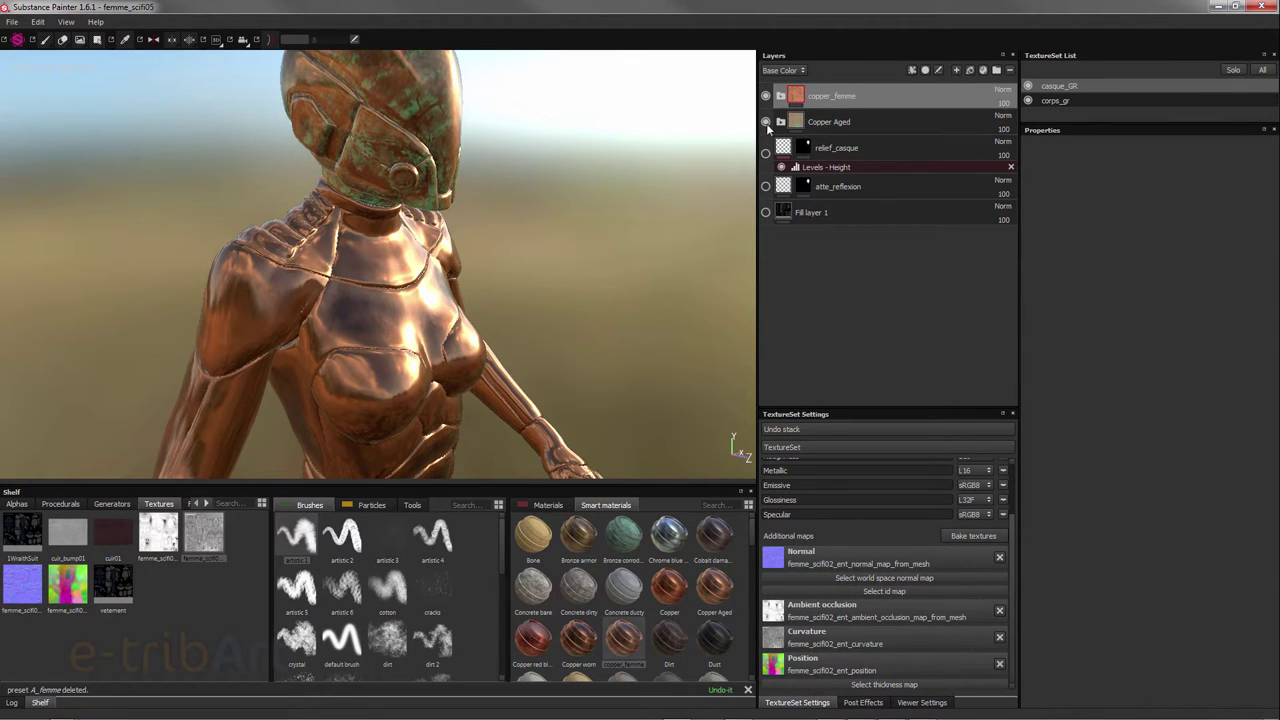
- Delete the helmet's Copper Aged layer and orbit to check the matching copper
click(766, 122)
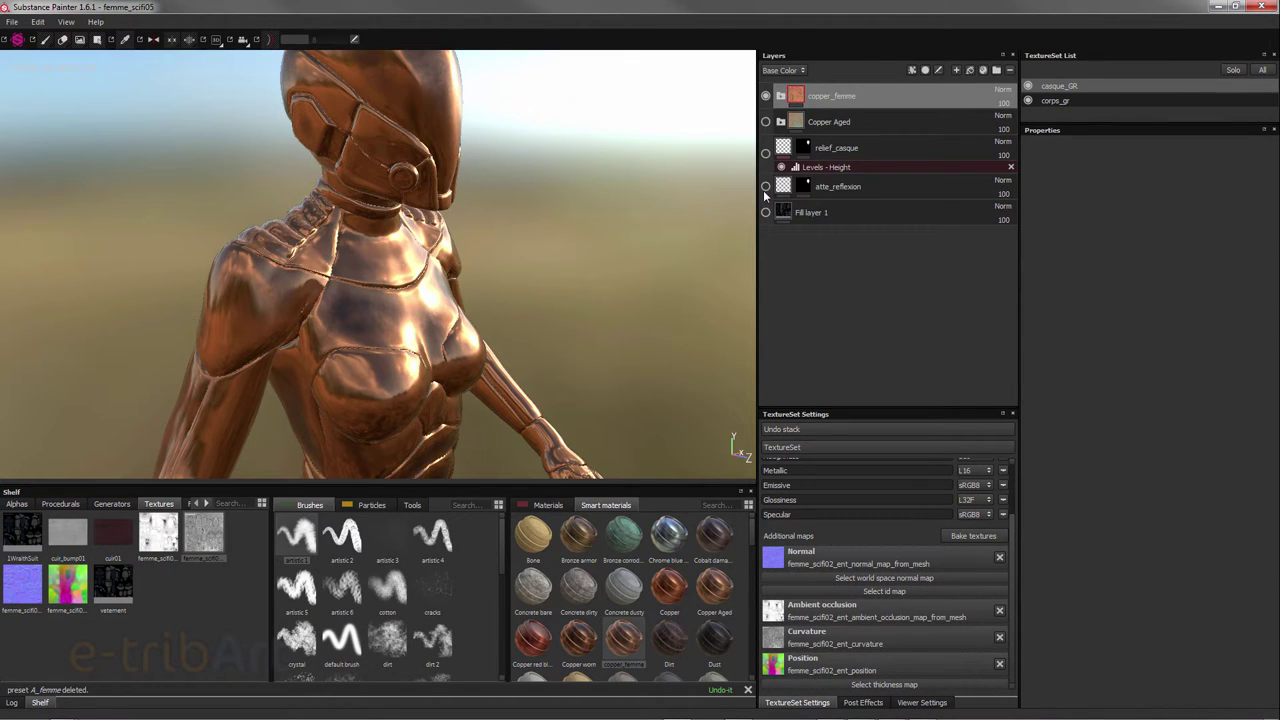
click(830, 123)
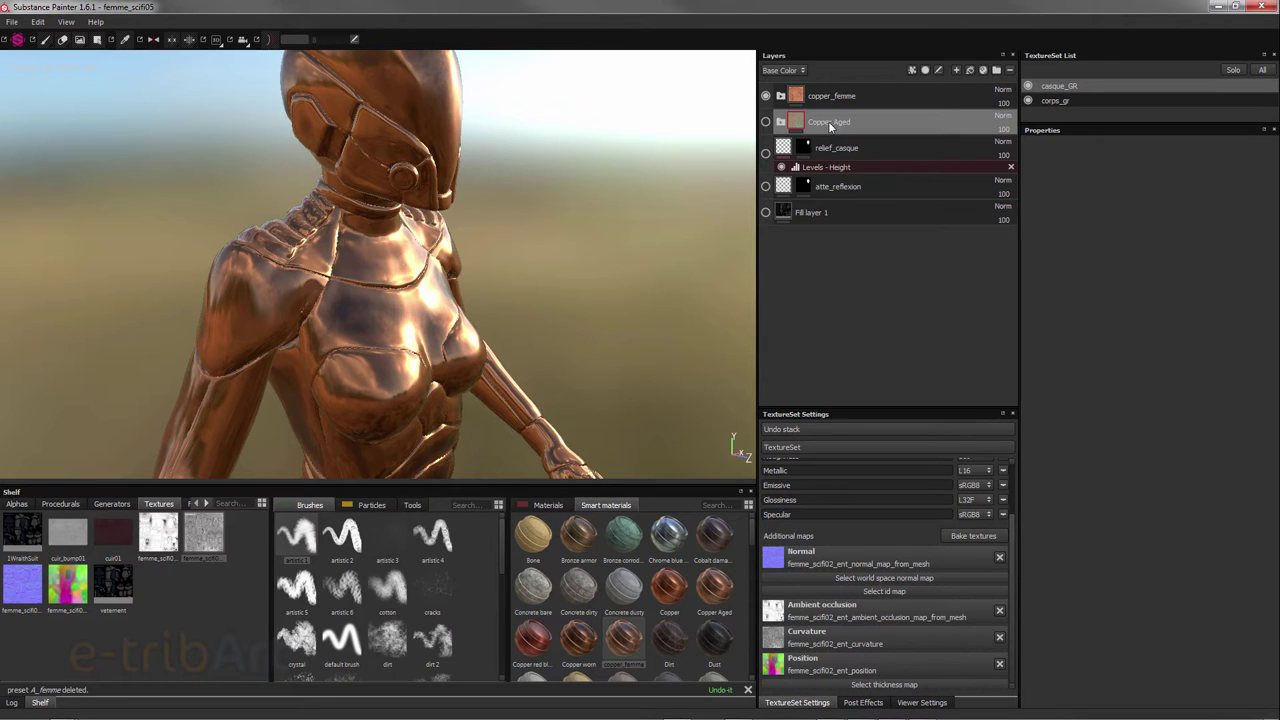
key(Delete)
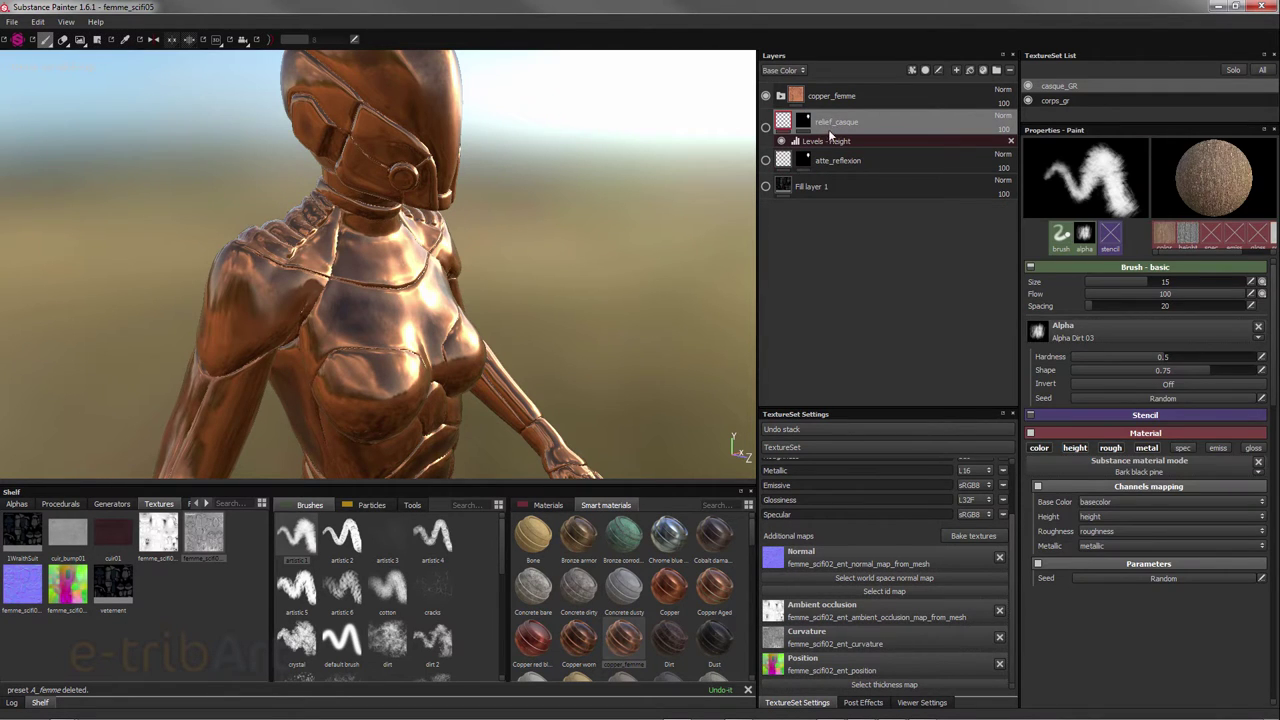
click(821, 100)
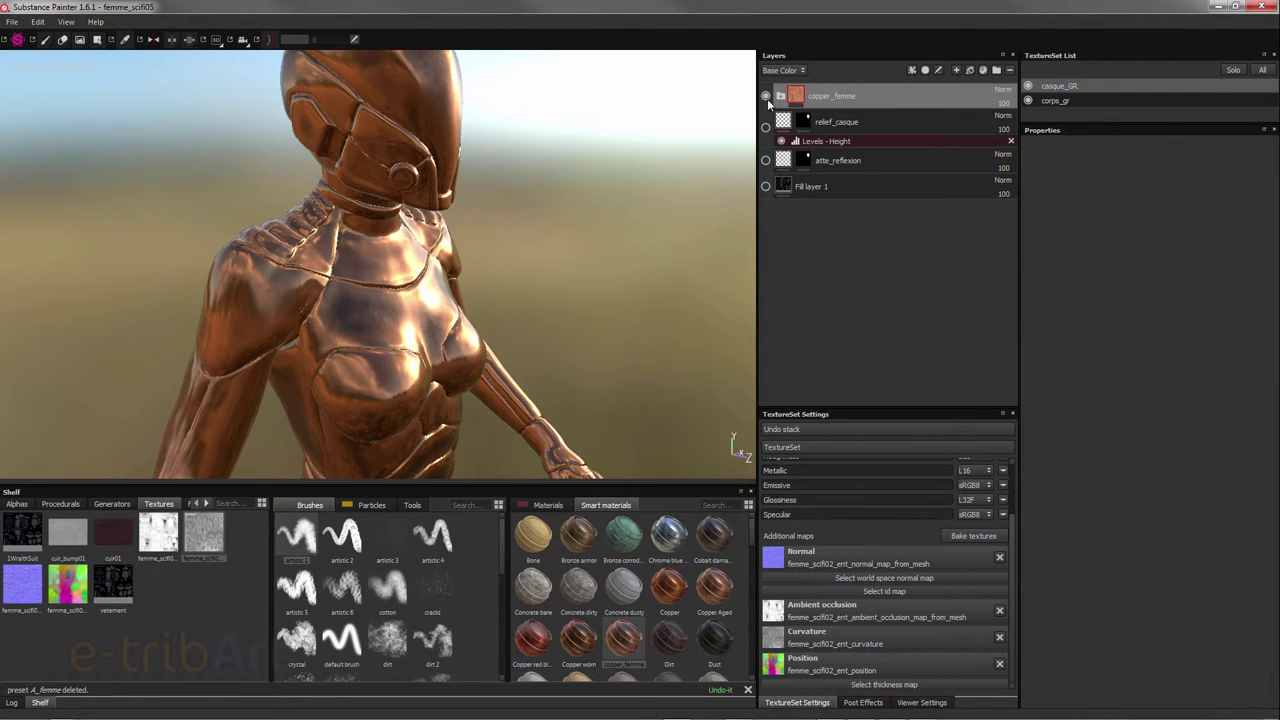
mouse_move(390, 263)
alt+mouse_down()
mouse_move(237, 249)
mouse_move(363, 263)
mouse_move(354, 243)
mouse_move(365, 262)
alt+mouse_up()
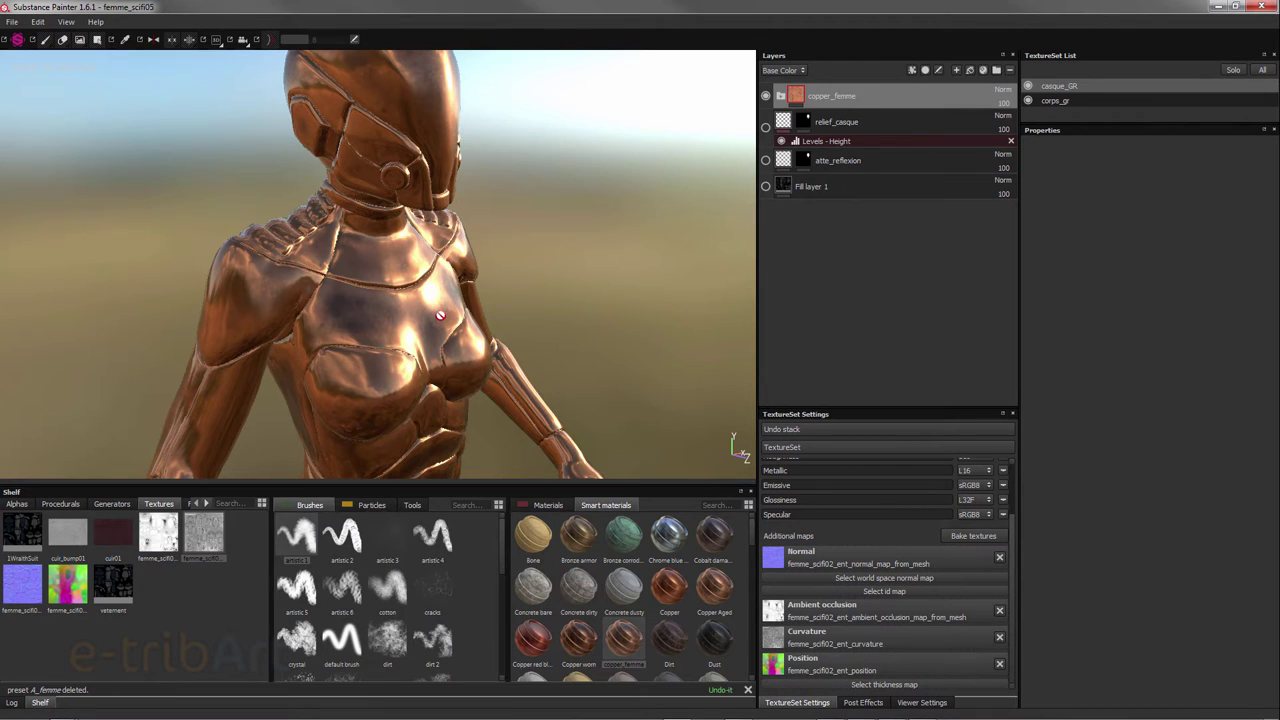
mouse_move(440, 316)
alt+mouse_down()
mouse_move(343, 286)
mouse_move(400, 308)
mouse_move(423, 341)
alt+mouse_up()
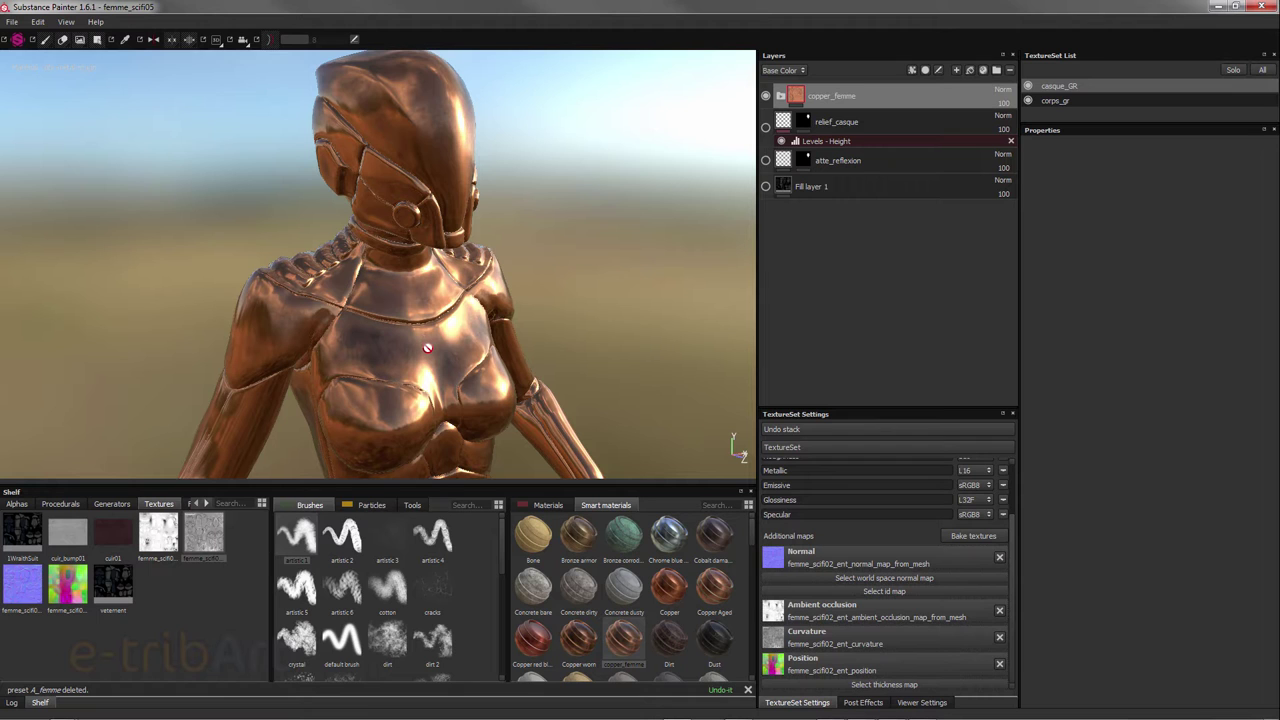
mouse_move(423, 341)
alt+mouse_down()
mouse_move(444, 301)
mouse_move(450, 342)
alt+mouse_up()
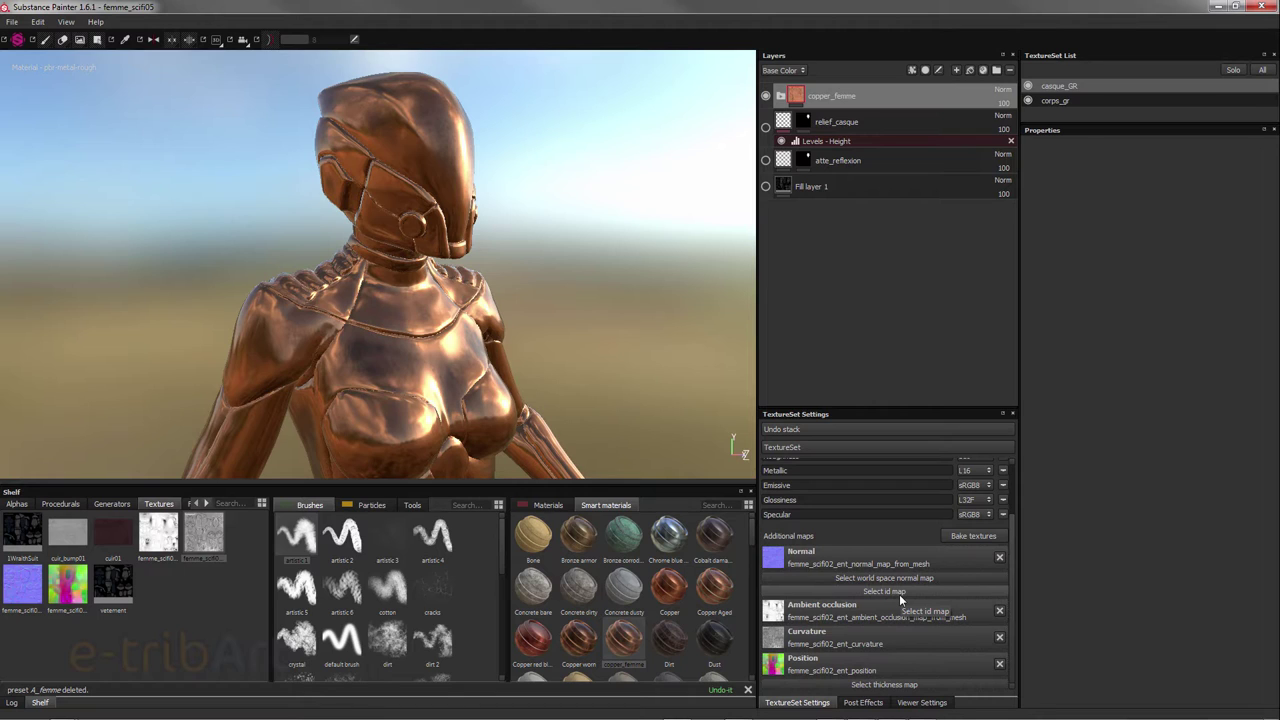
mouse_move(298, 336)
alt+mouse_down()
mouse_move(315, 337)
mouse_move(309, 352)
mouse_move(263, 362)
alt+mouse_up()
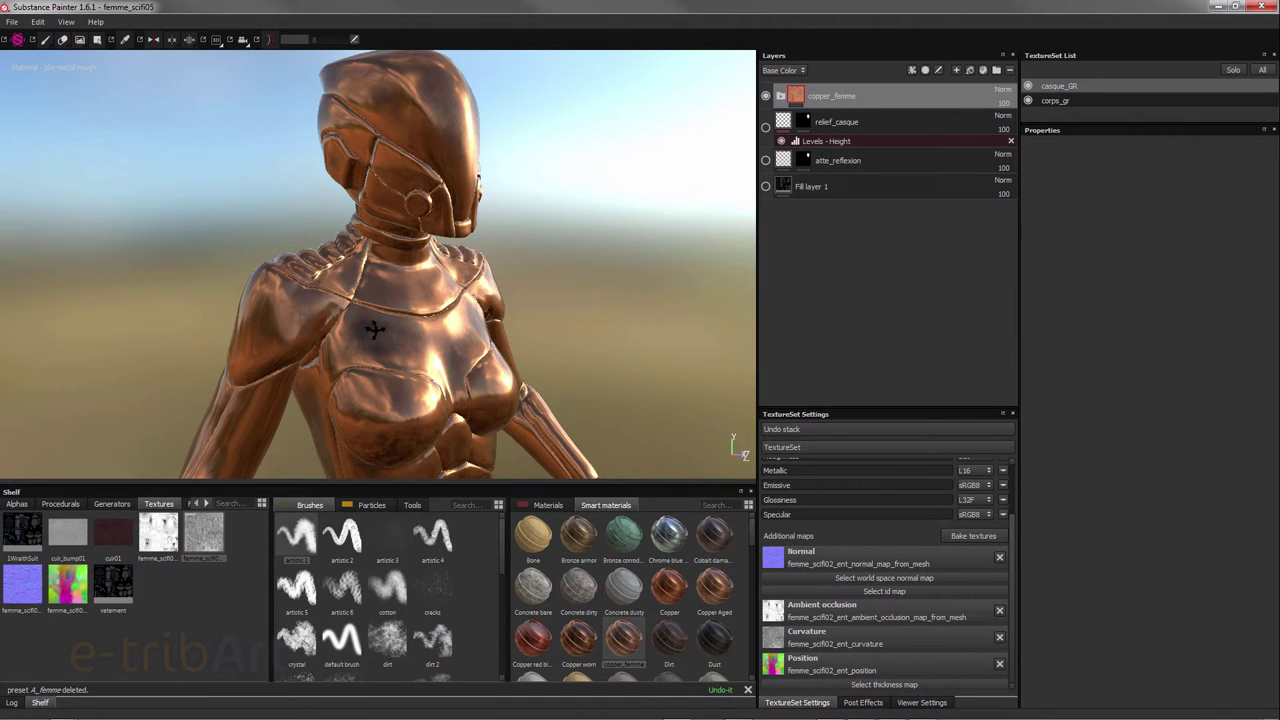
mouse_move(370, 332)
alt+mouse_down()
mouse_move(369, 346)
mouse_move(352, 335)
alt+mouse_up()
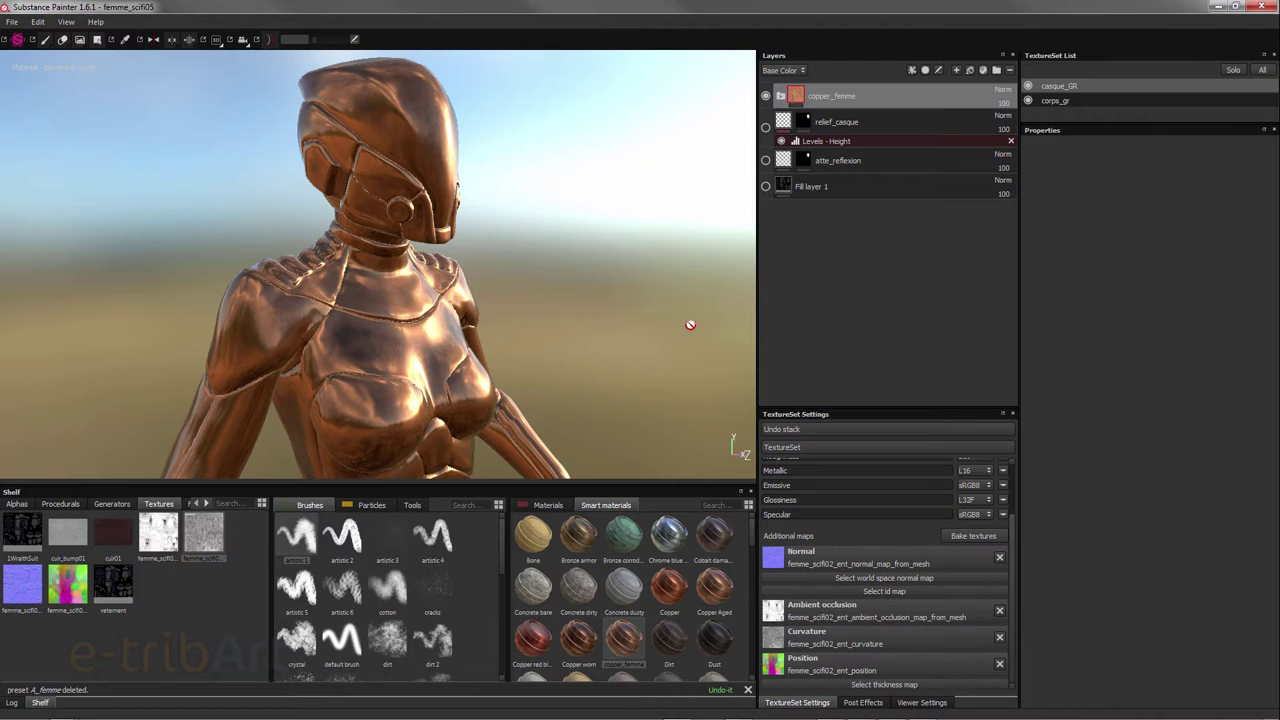
- Hide copper_femme on the helmet and apply the Copper Aged smart material there
click(767, 96)
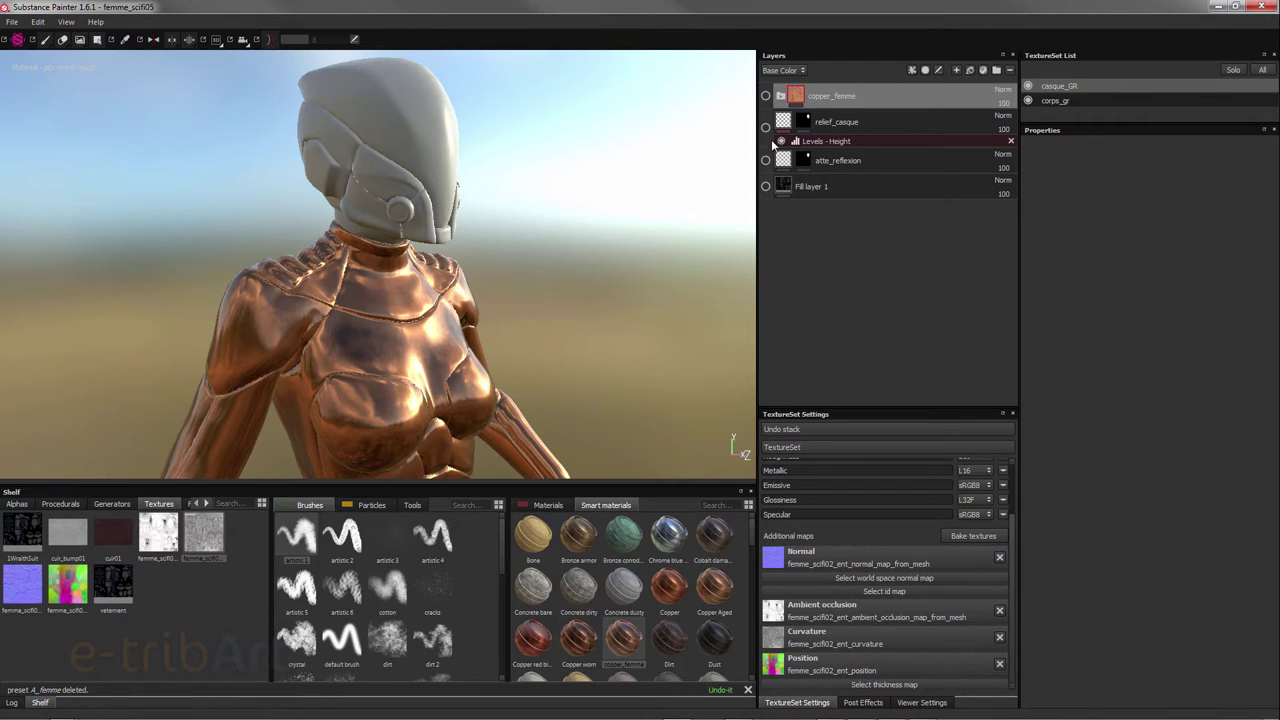
click(1066, 101)
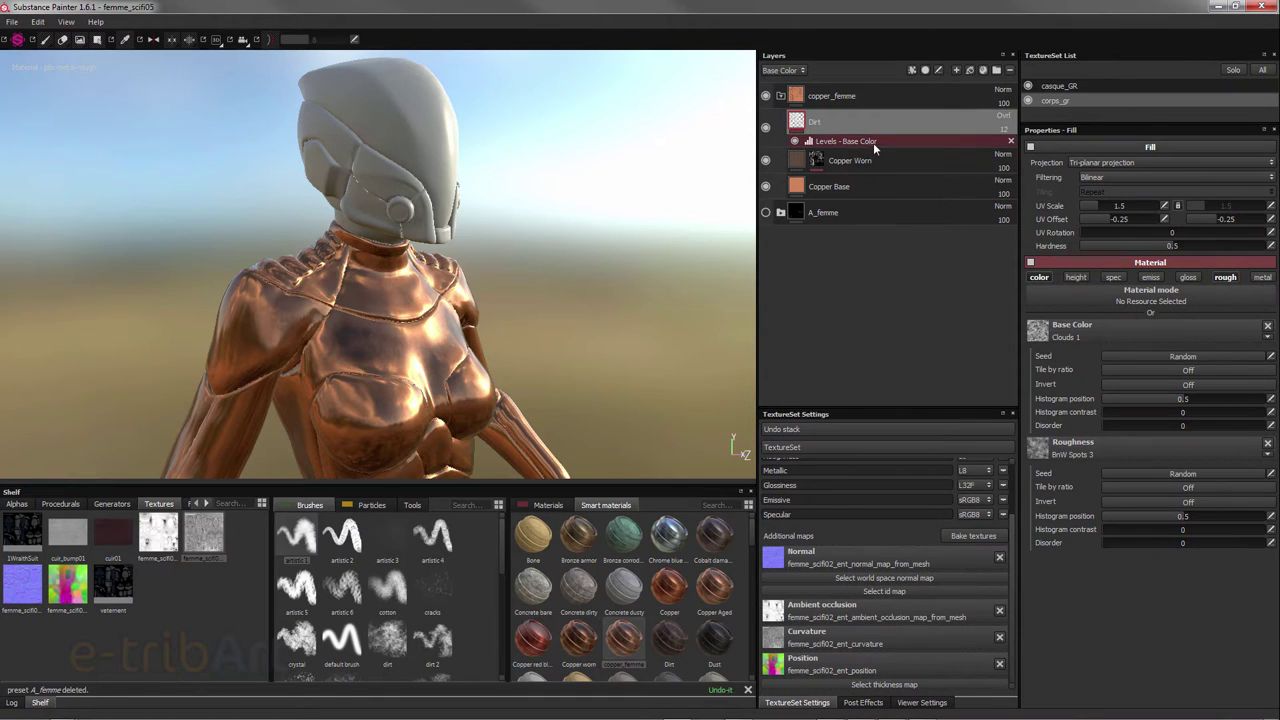
click(824, 97)
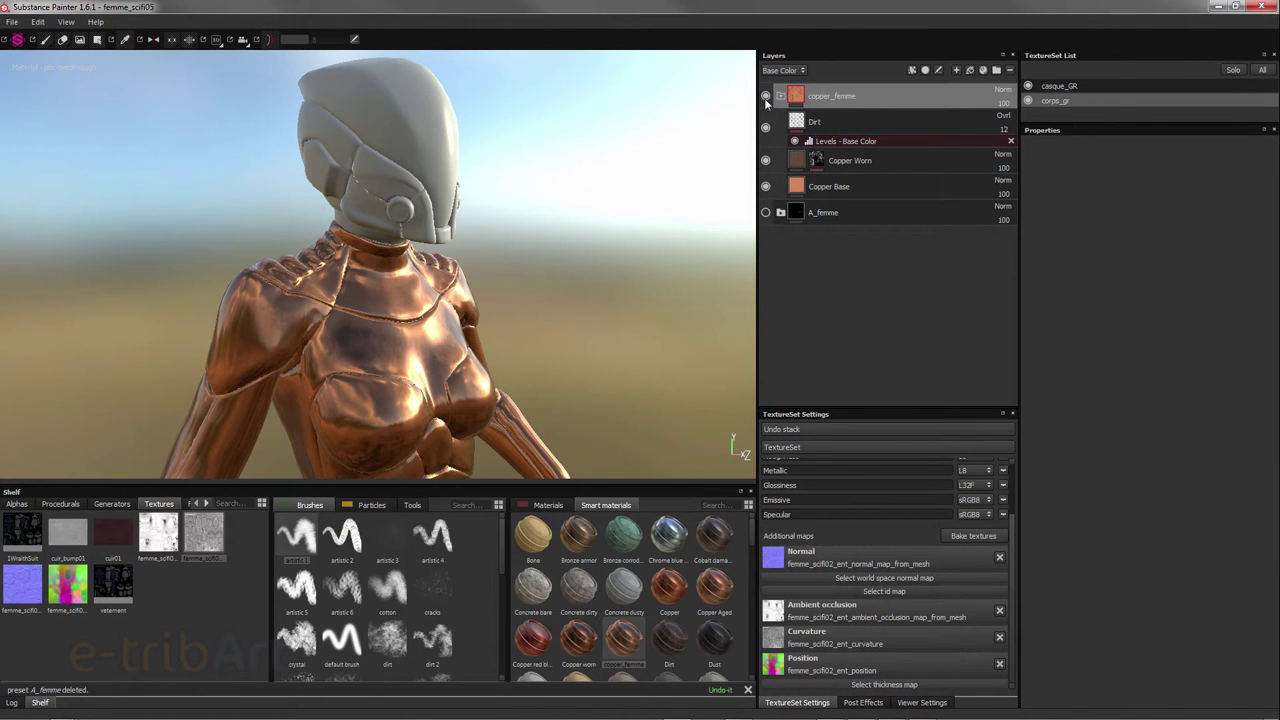
click(1060, 87)
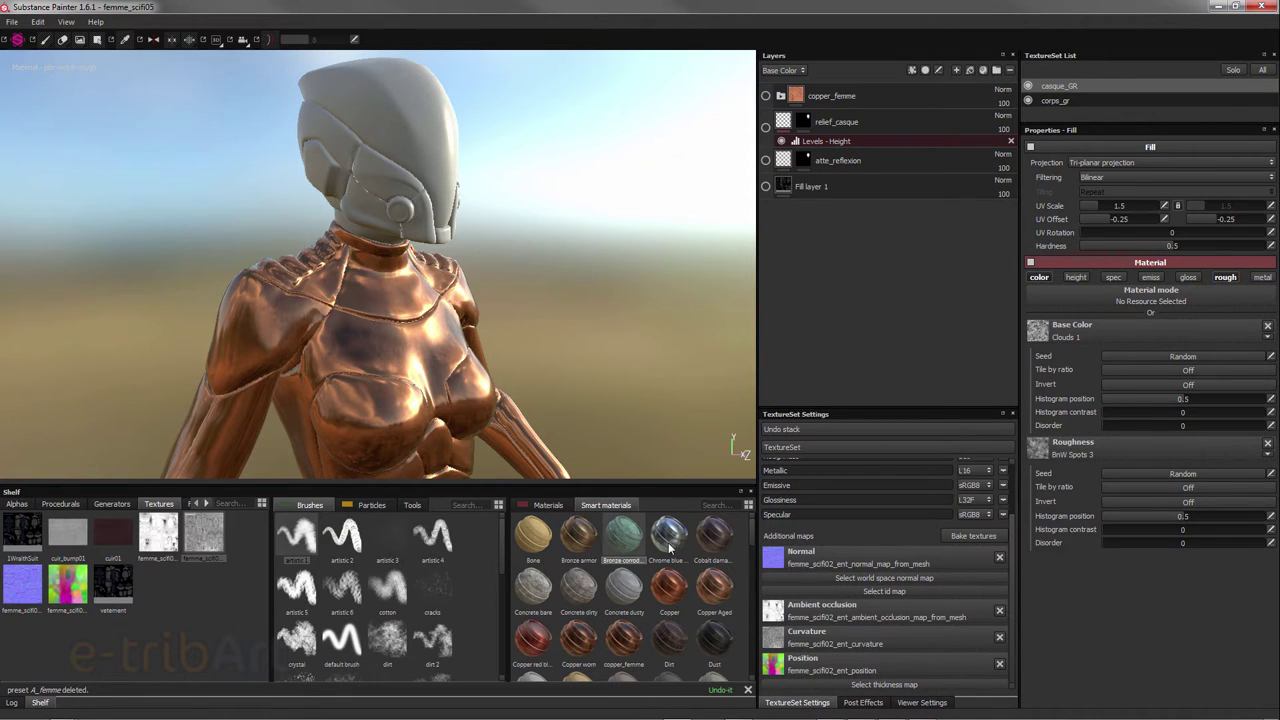
drag(723, 595, 831, 92)
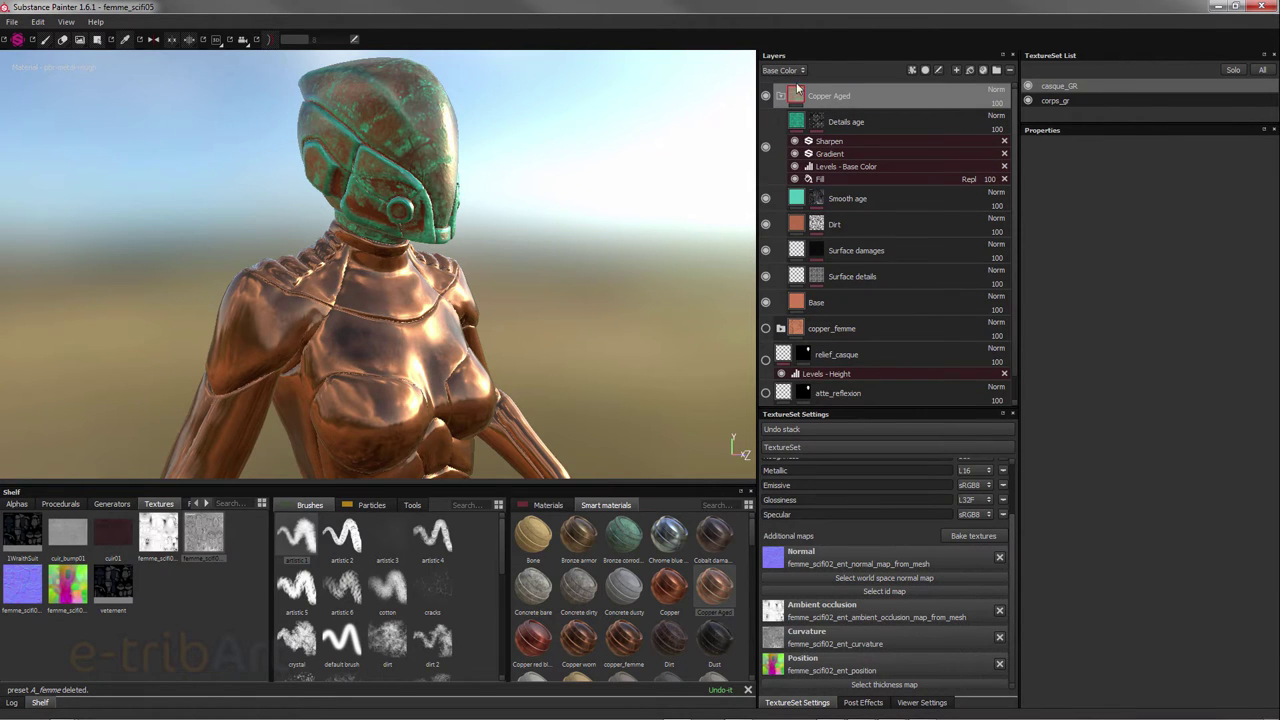
- Collapse and hide the copper_femme folder on the corps_gr body texture set
click(1060, 100)
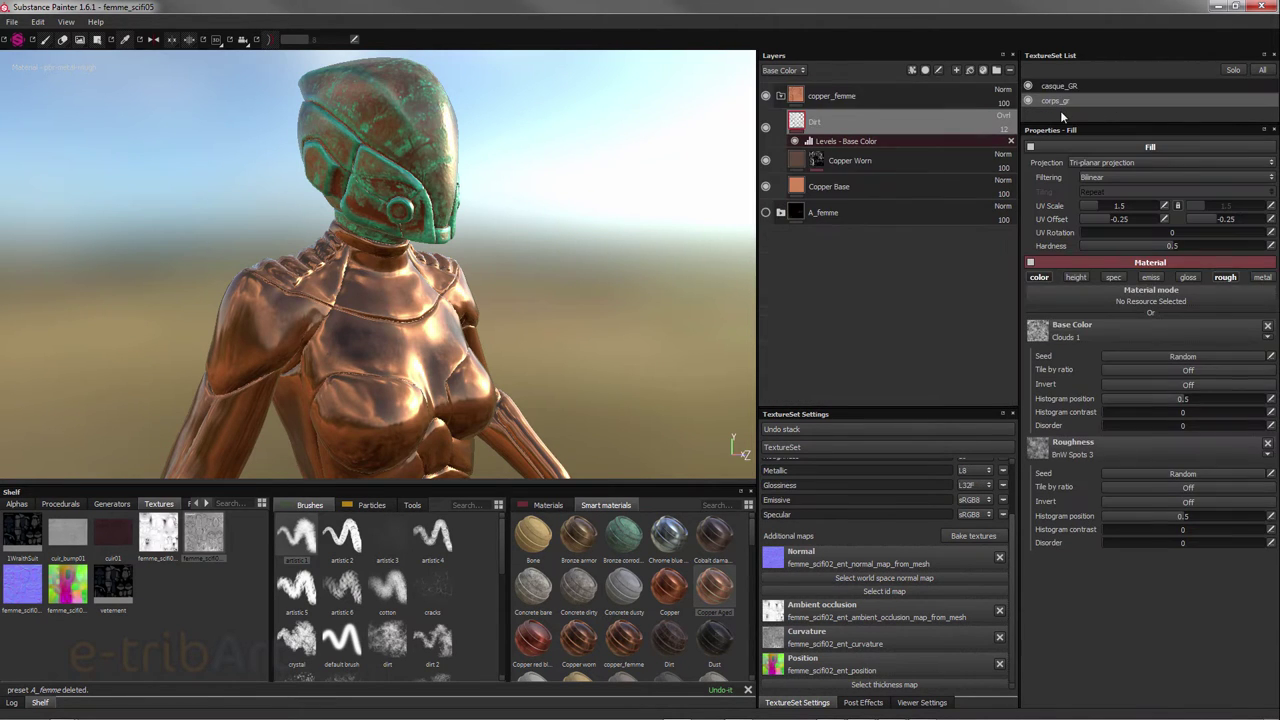
click(781, 96)
click(765, 96)
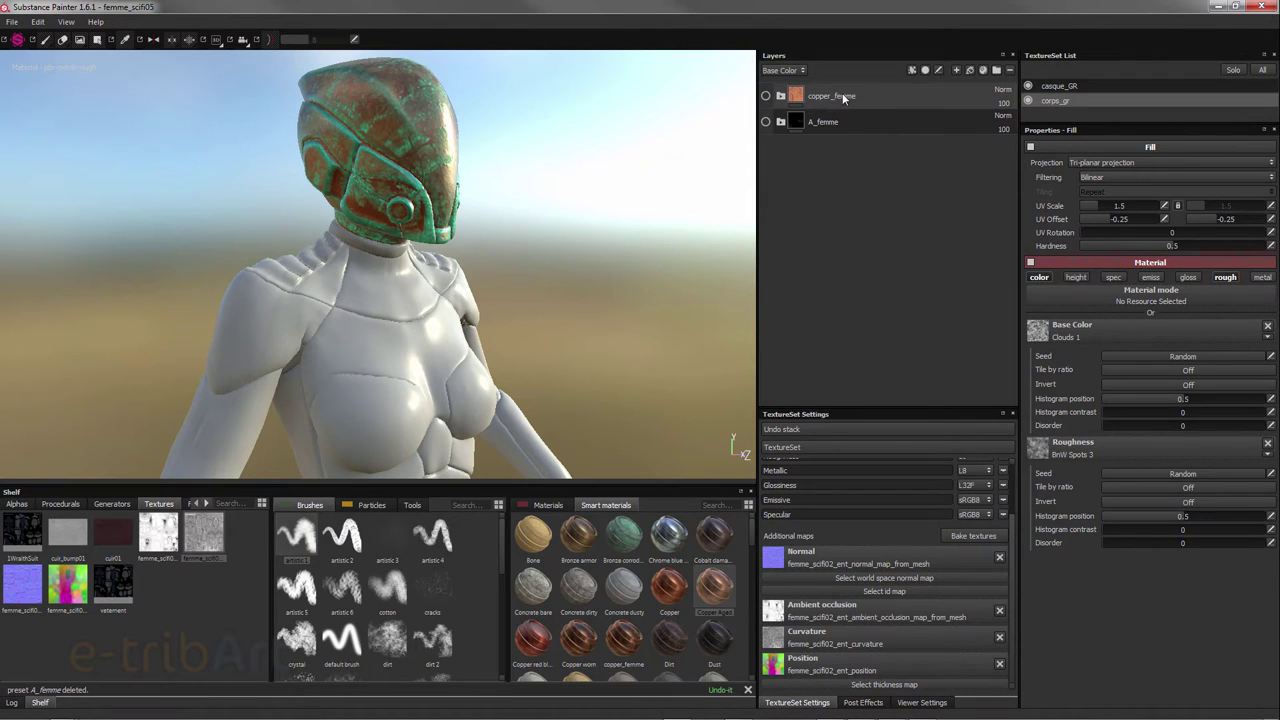
click(825, 95)
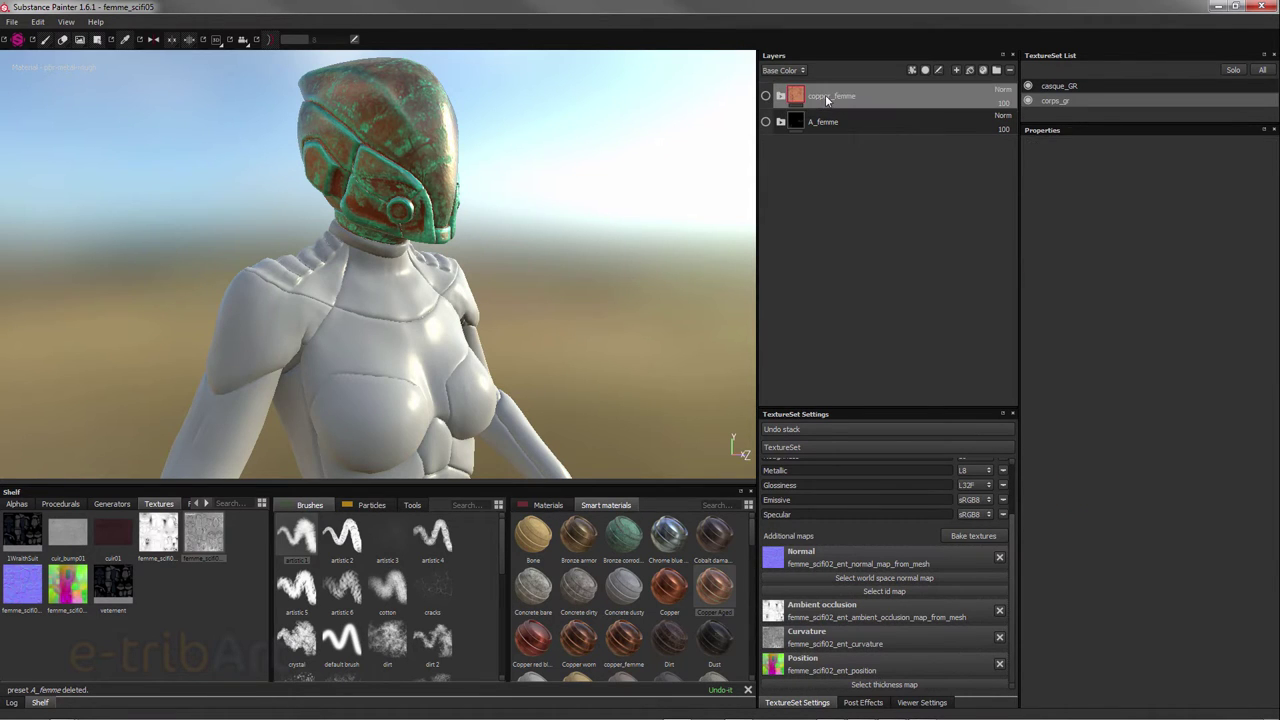
- Delete the copper_femme folder from the corps_gr layer stack
key(Delete)
text(base)
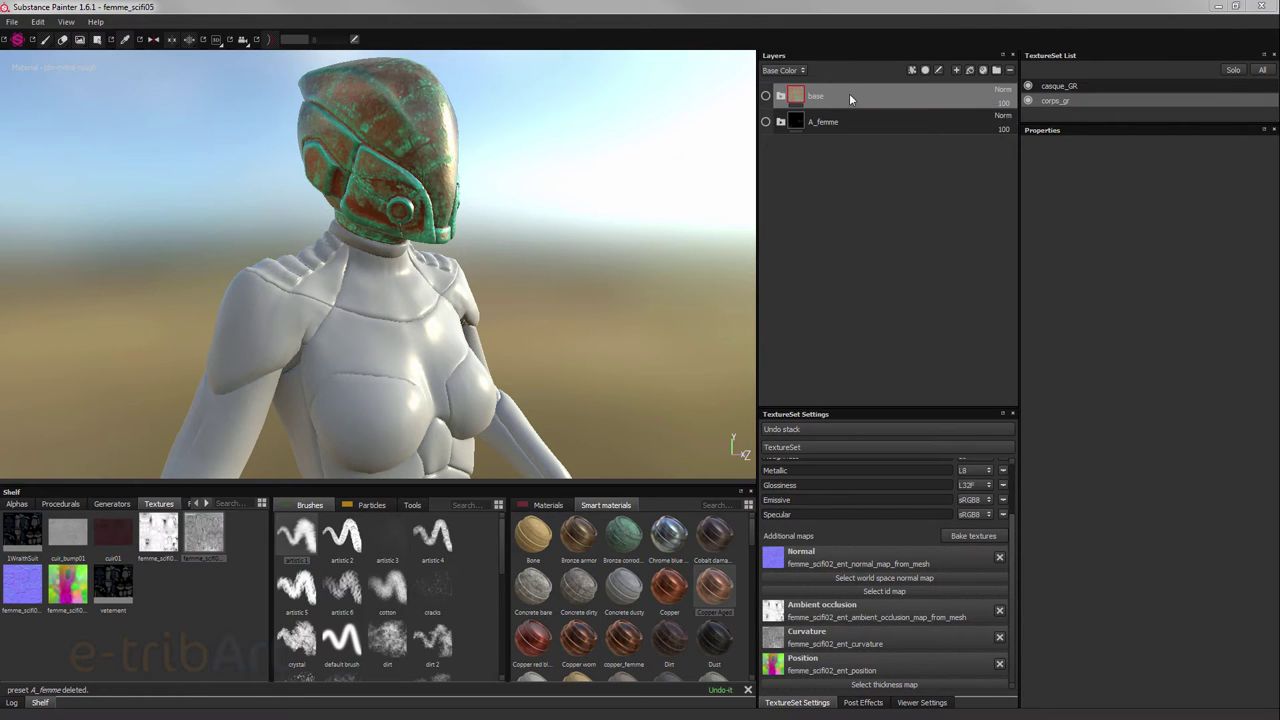
- Add a new folder atop the body's layer stack and name it metal_use
click(996, 70)
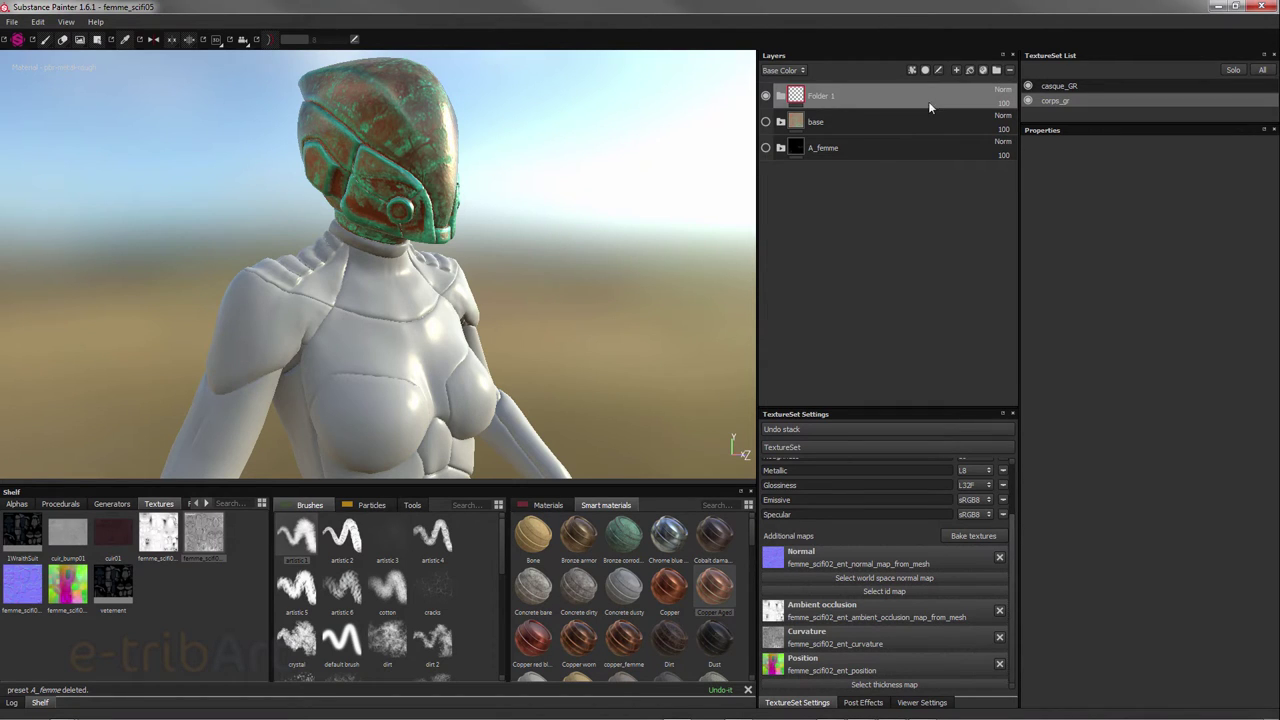
double_click(822, 96)
text(metal_use)
key(Return)
- Add Layer 2 inside the metal_use folder and paint texture across the chest and shoulder
click(956, 69)
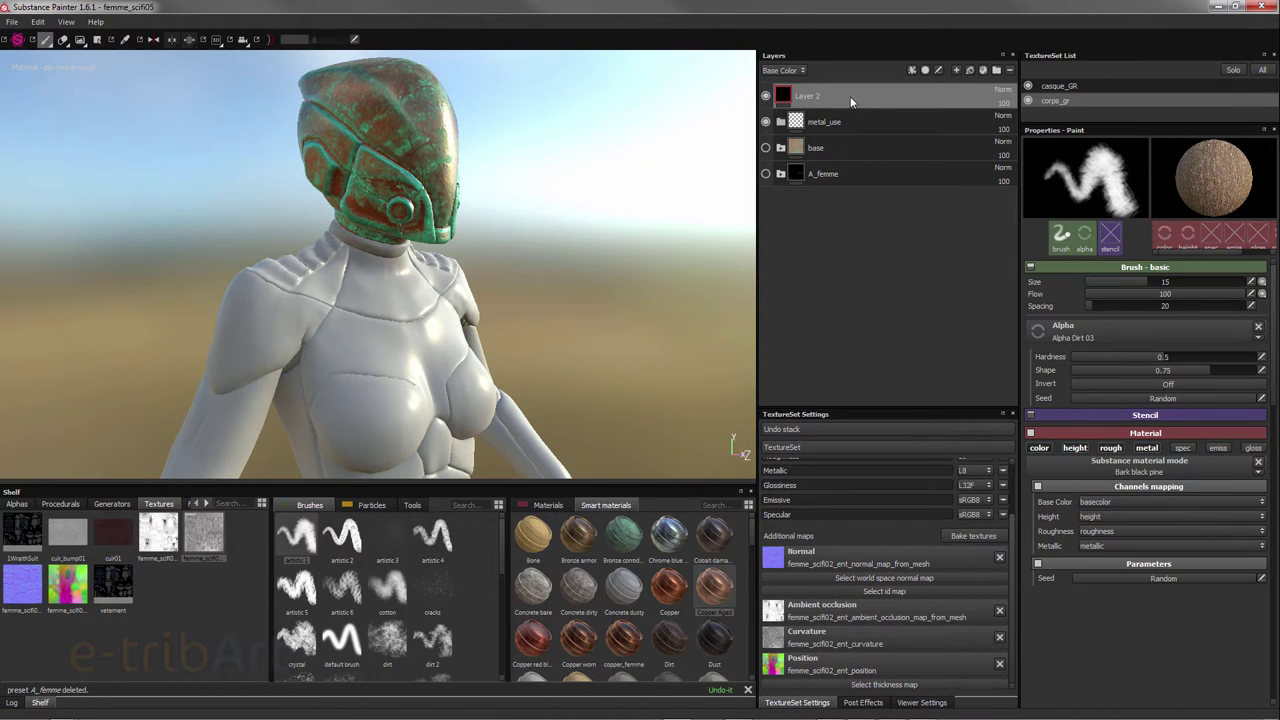
drag(850, 99, 848, 117)
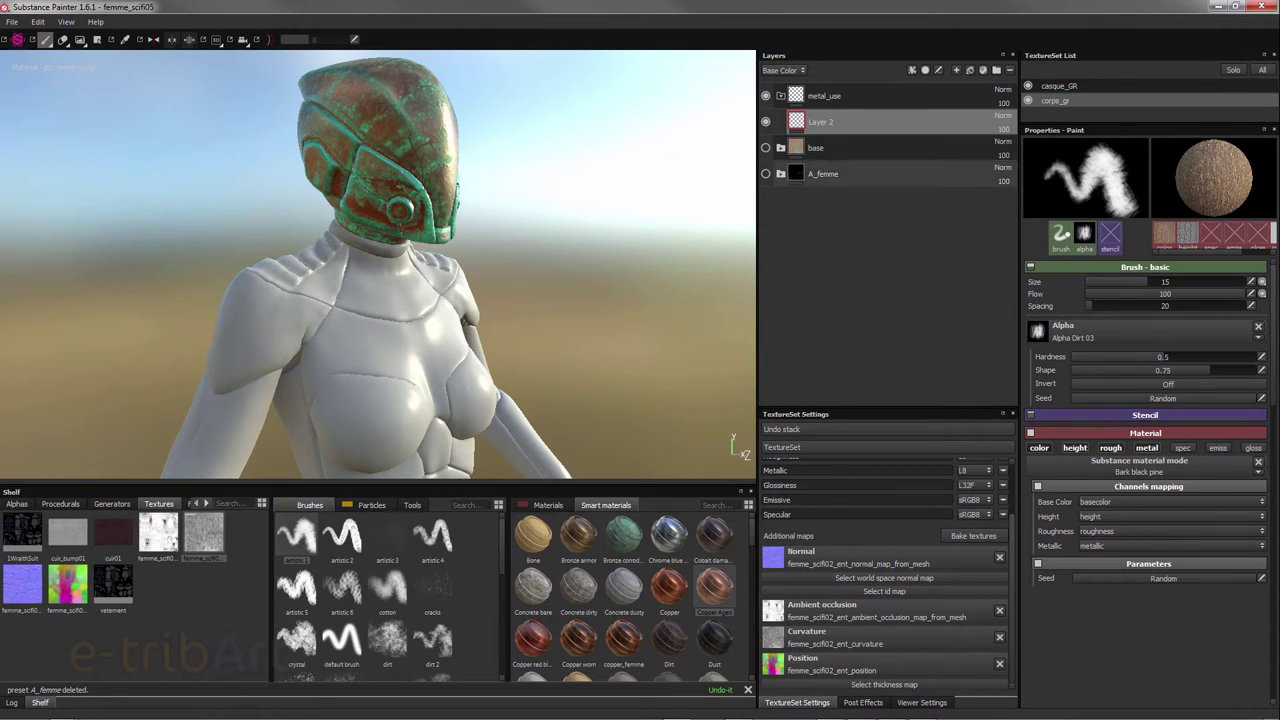
drag(420, 450, 380, 330)
drag(330, 390, 400, 320)
mouse_move(340, 360)
mouse_down()
mouse_move(450, 365)
mouse_move(270, 300)
mouse_move(400, 290)
mouse_move(380, 390)
mouse_move(262, 292)
mouse_move(340, 290)
mouse_up()
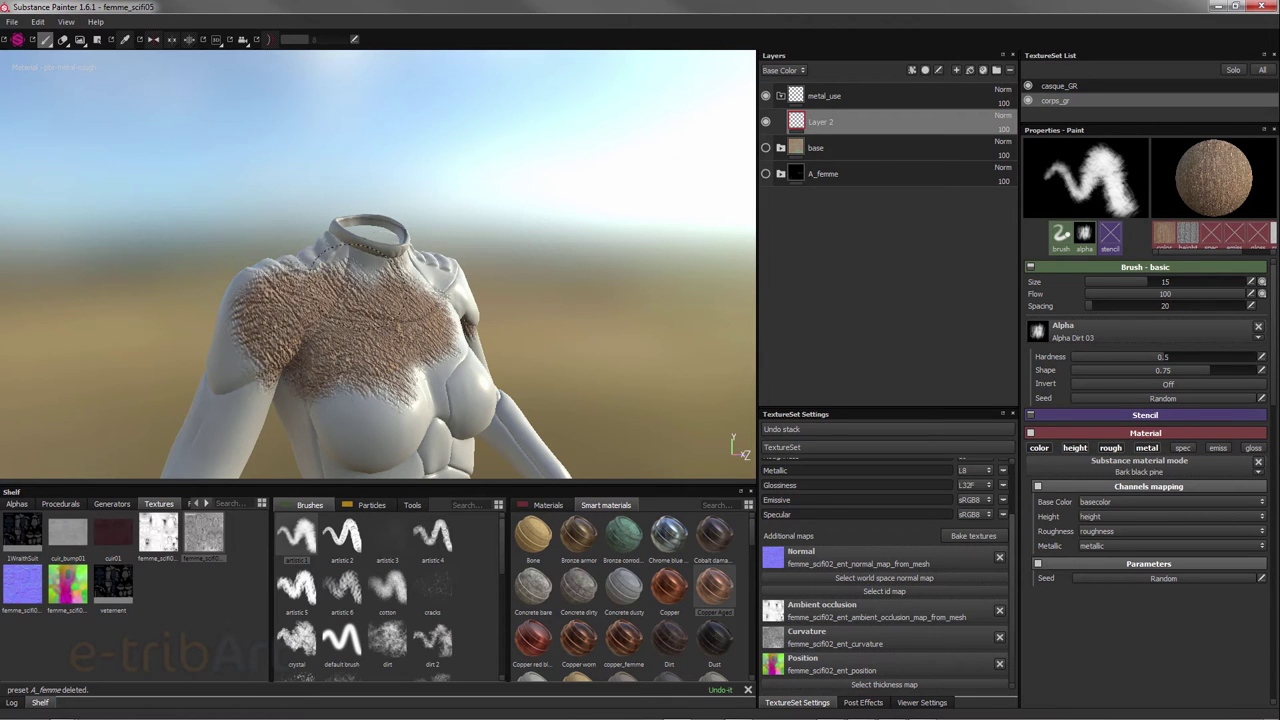
drag(360, 340, 375, 410)
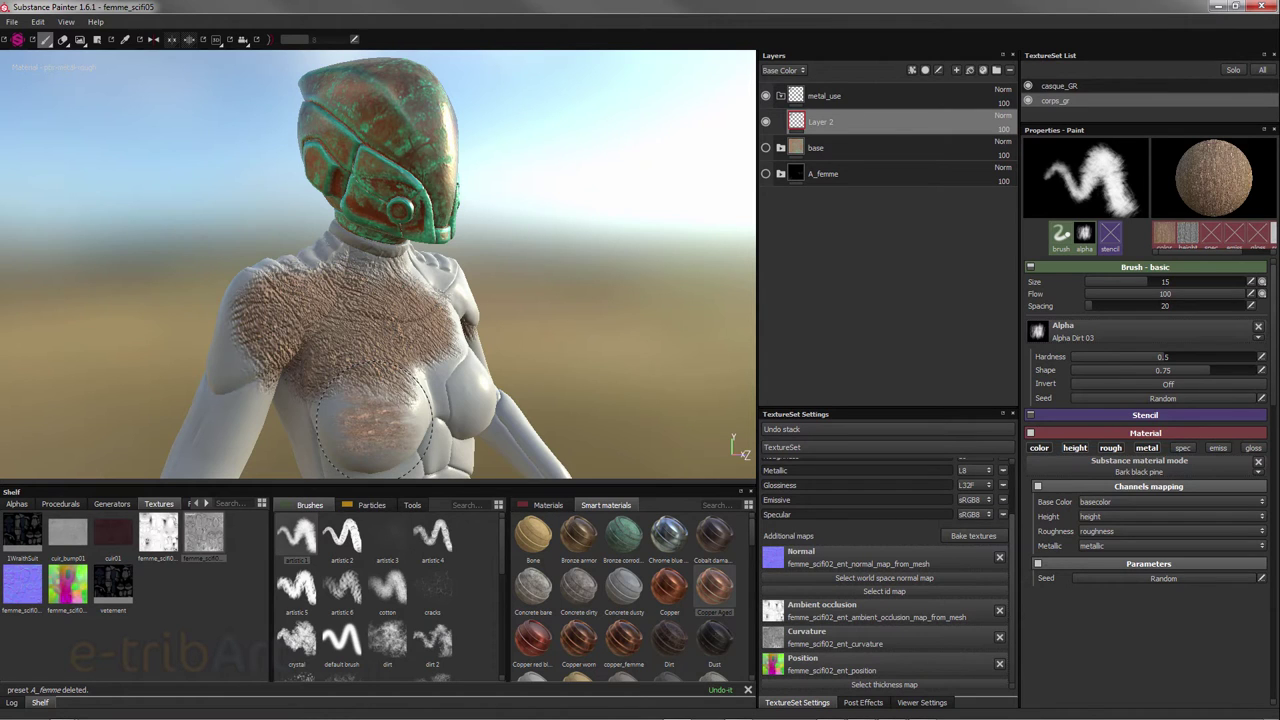
- Keep the Base Color view, choose the Bark old ginko material, and bring up Layer 2's actions
click(788, 71)
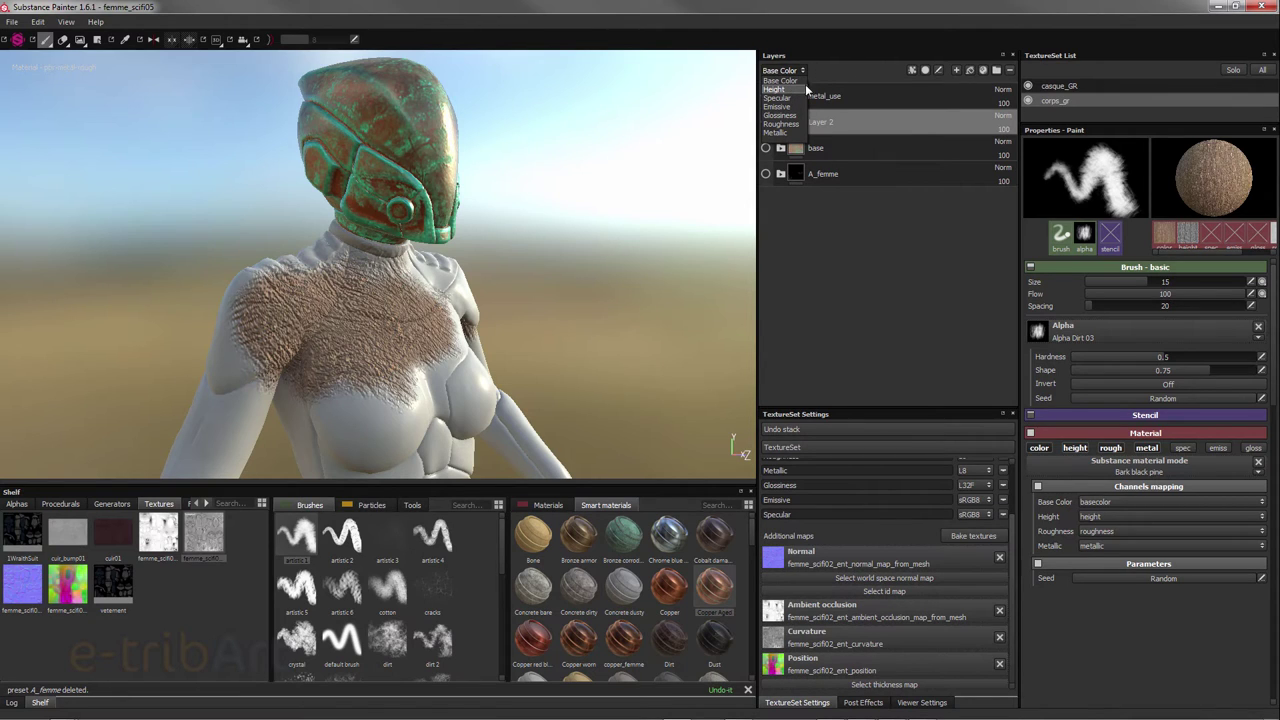
click(849, 65)
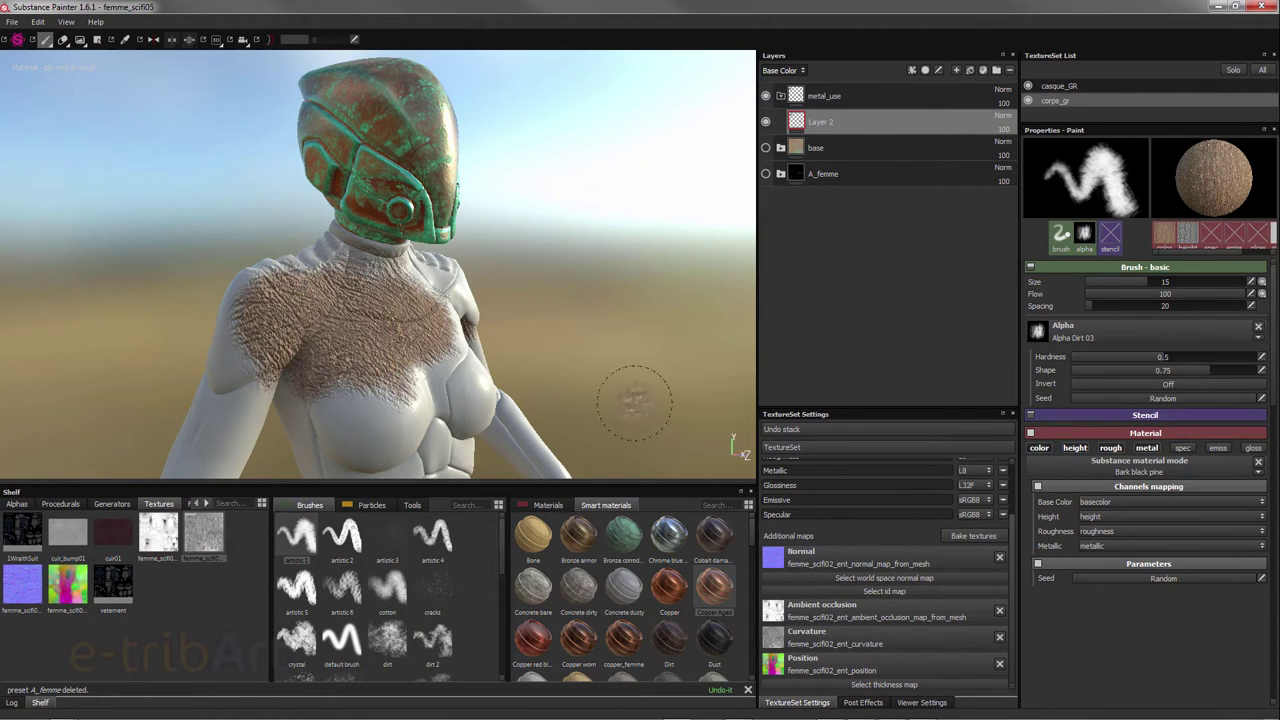
click(546, 505)
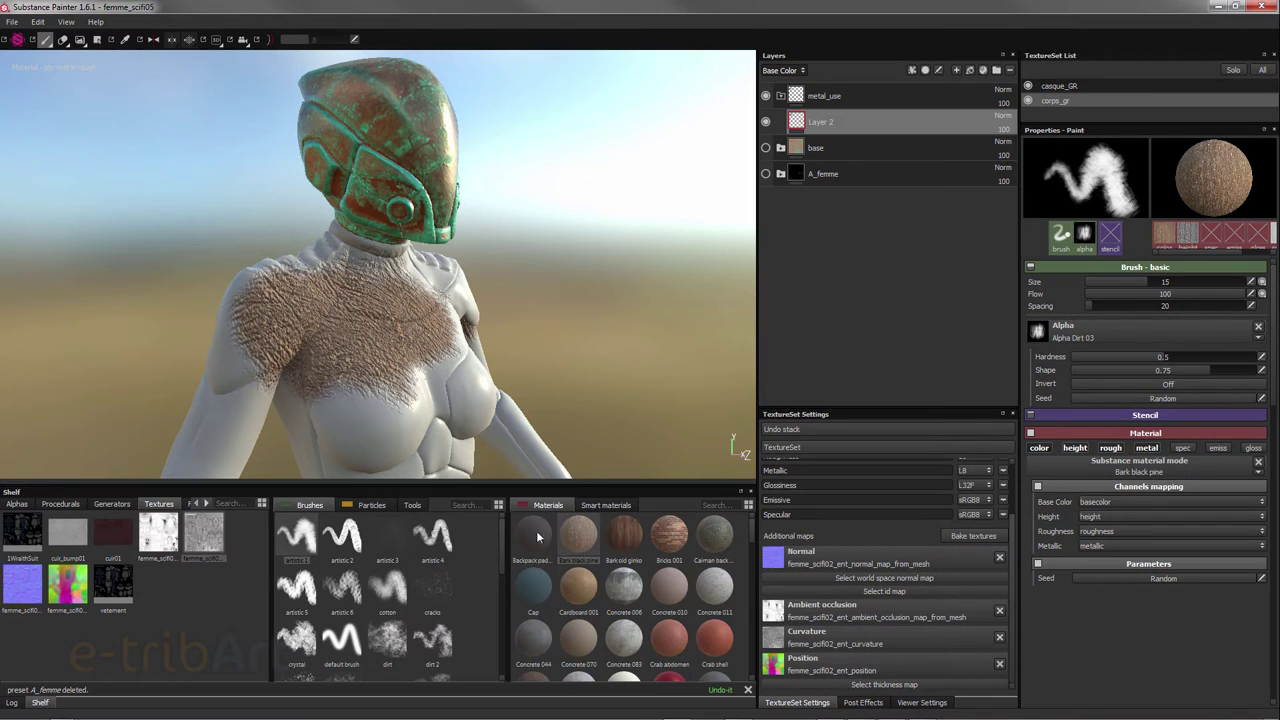
click(625, 541)
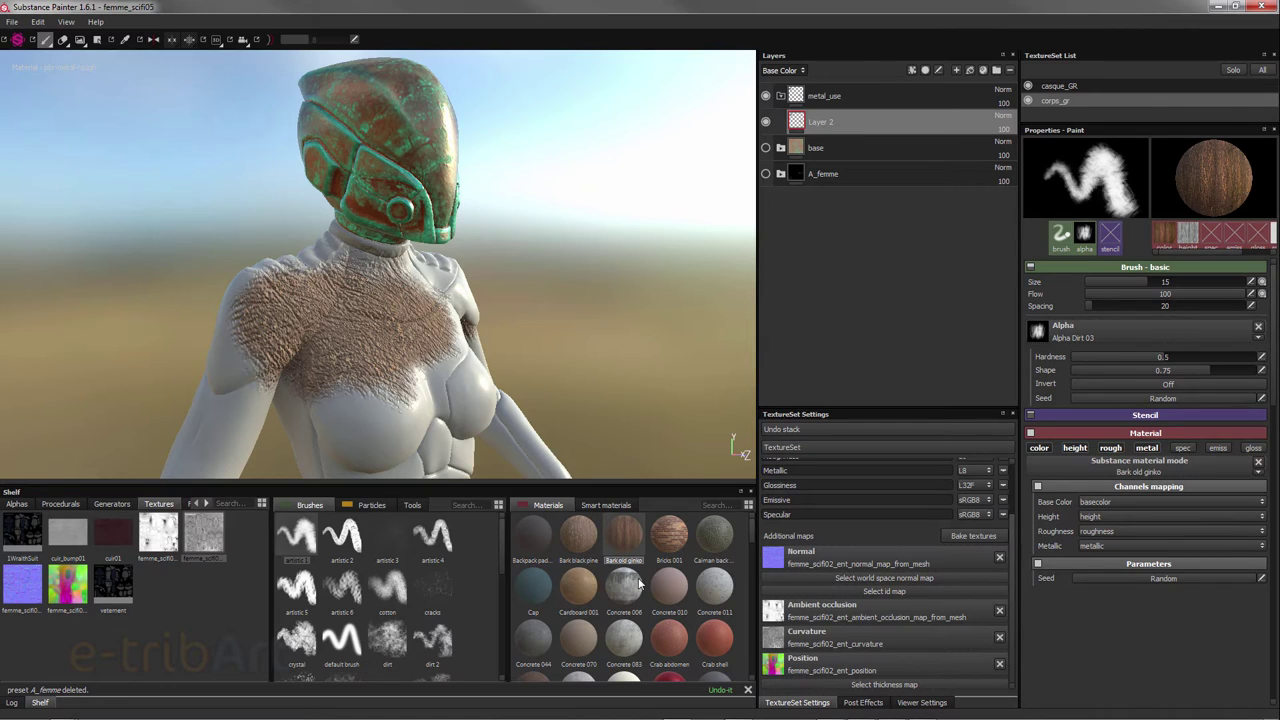
right_click(838, 127)
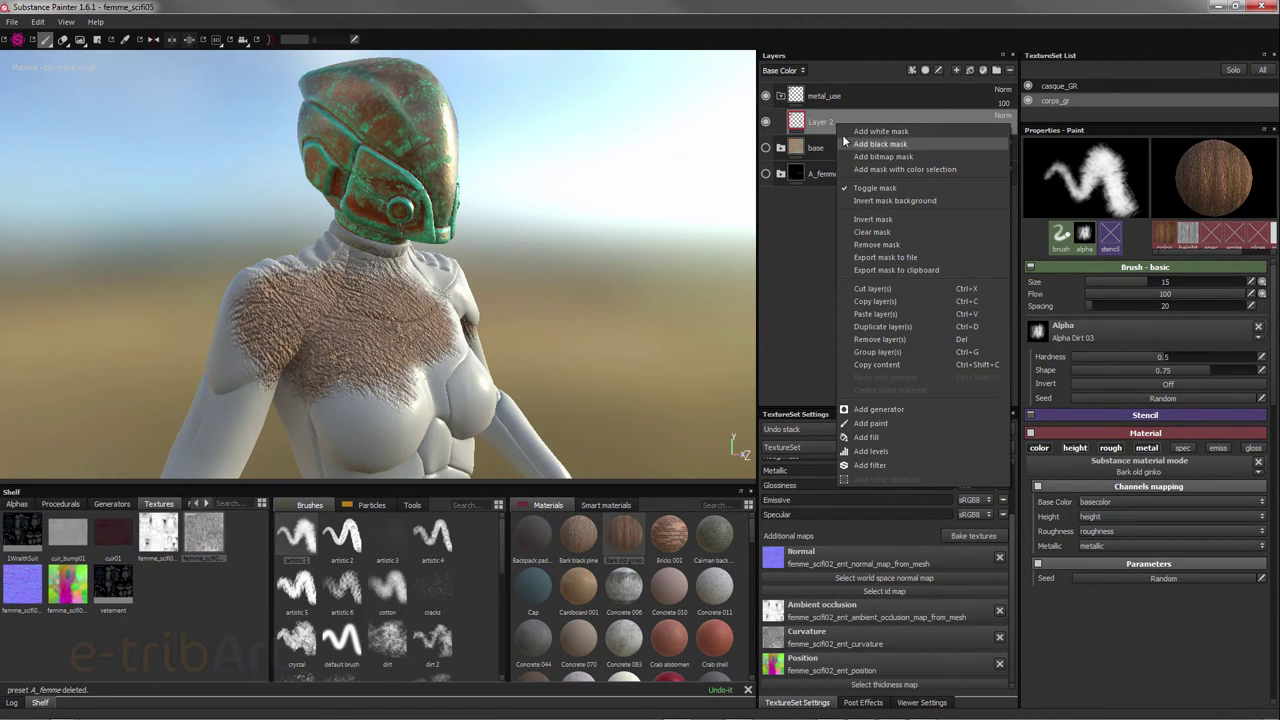
- Remove Layer 2 and add Fill layer 3, placed just below metal_use
click(884, 338)
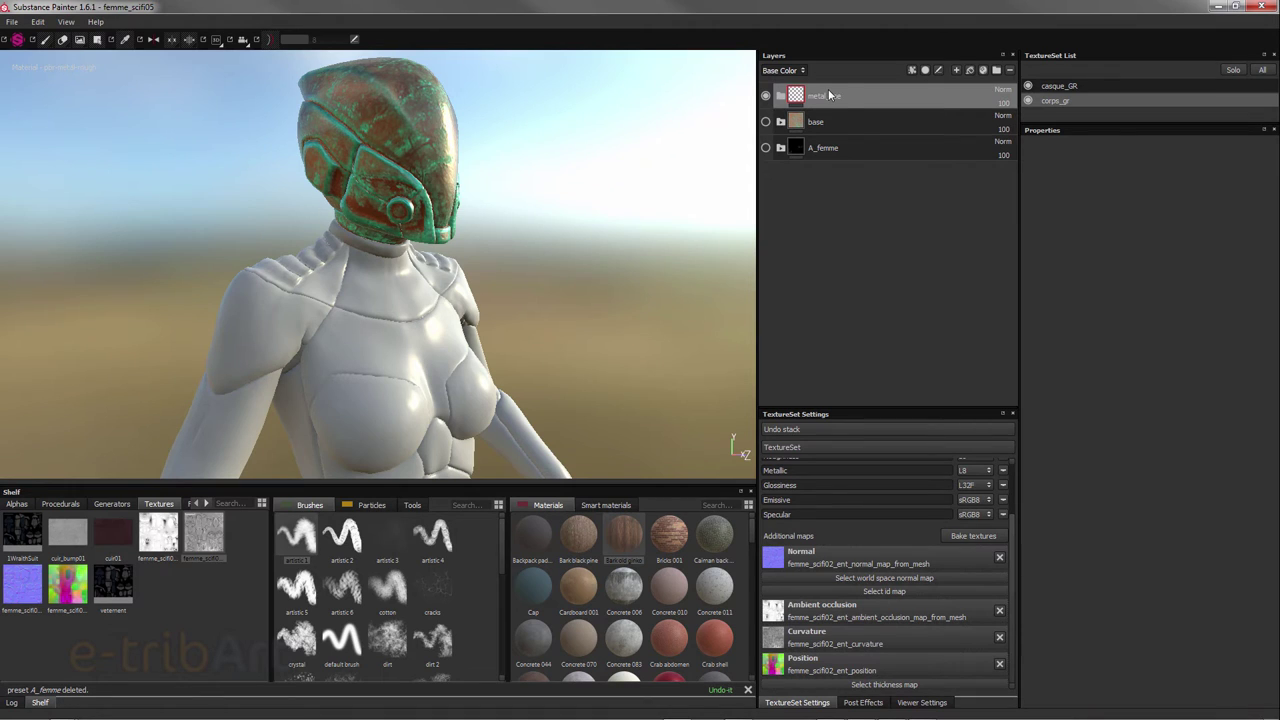
click(970, 72)
drag(840, 95, 843, 125)
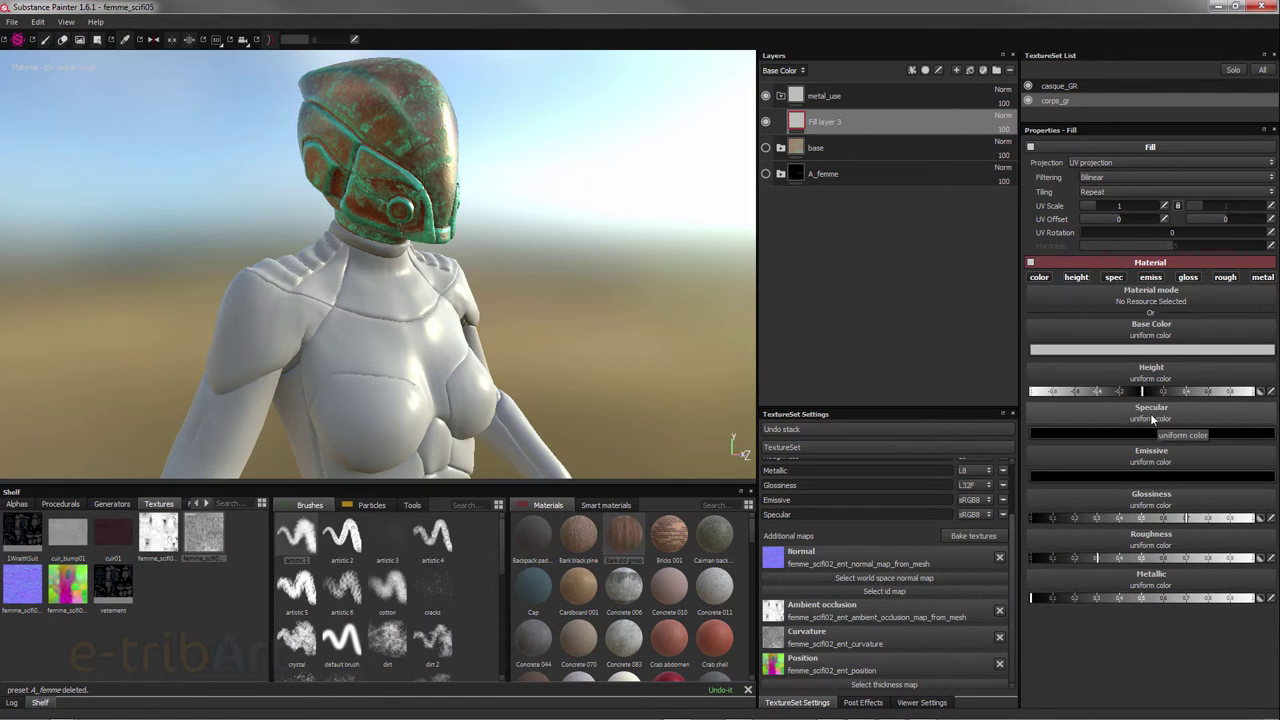
- Set Fill layer 3's base colour to reddish orange (0.520, 0.120, 0.013) and open its height options
click(1140, 351)
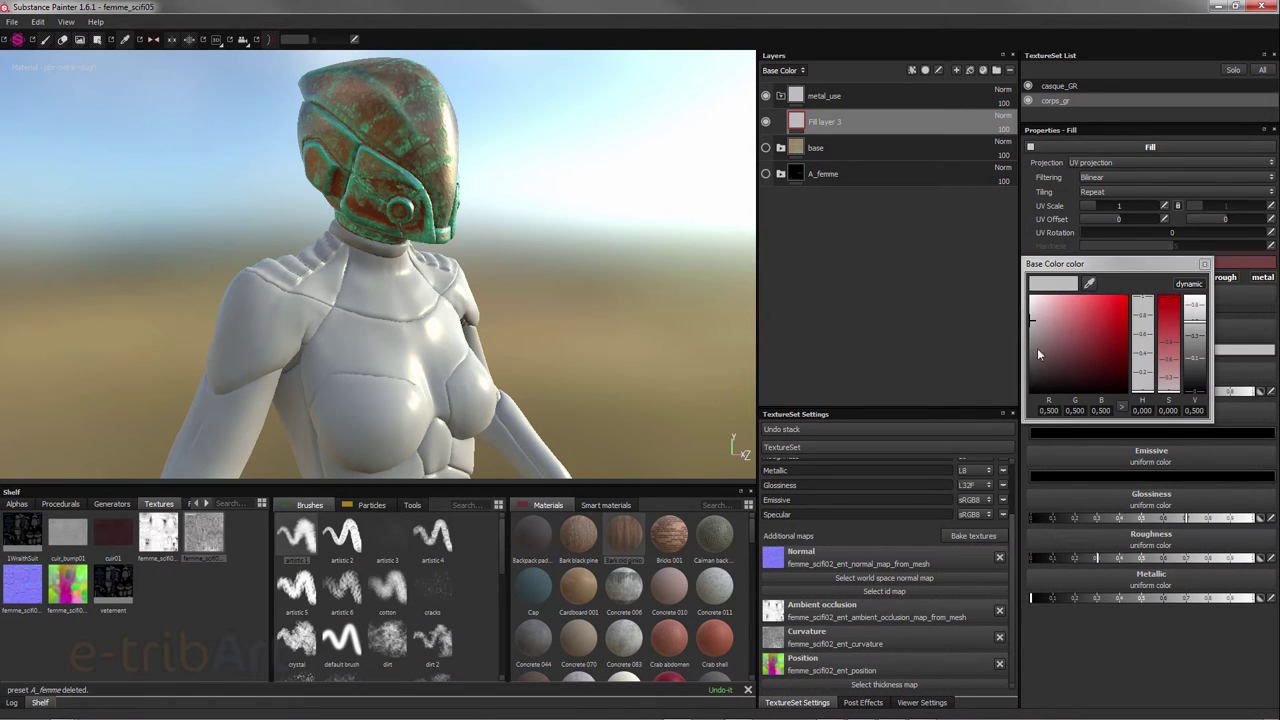
click(1084, 311)
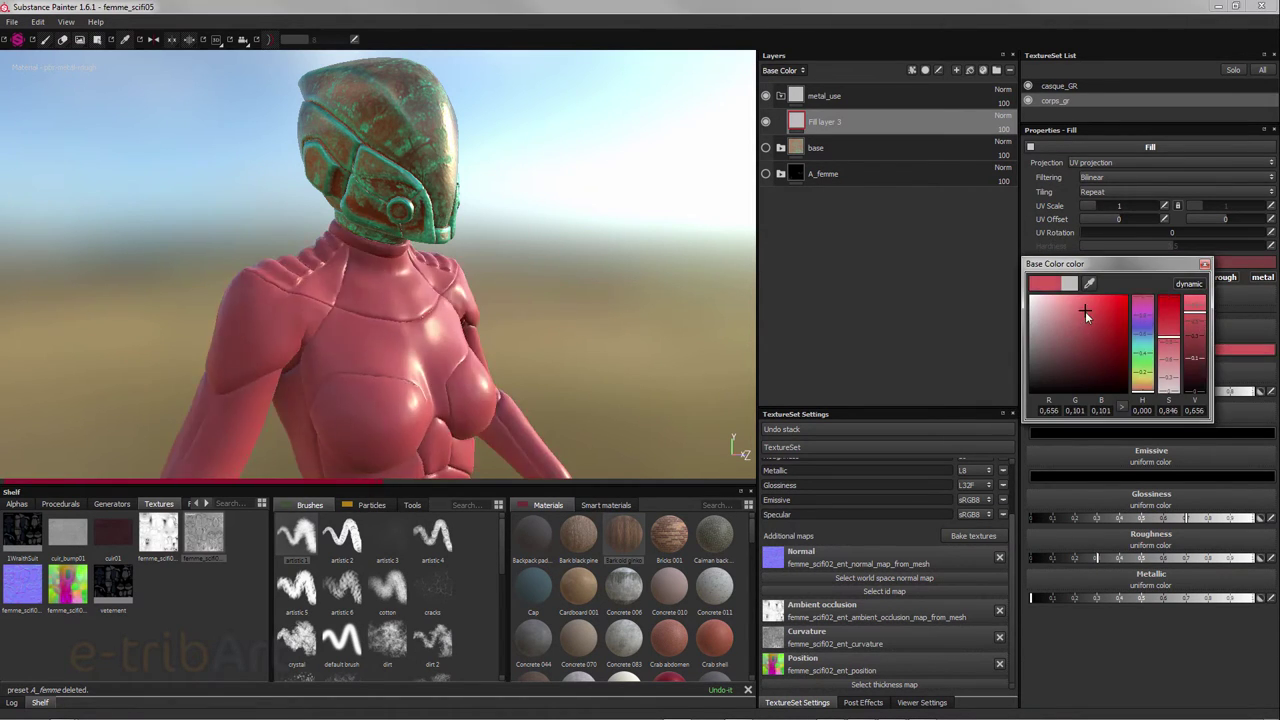
mouse_move(1141, 357)
mouse_down()
mouse_move(1145, 387)
mouse_move(1166, 320)
mouse_move(1193, 322)
mouse_move(1168, 314)
mouse_up()
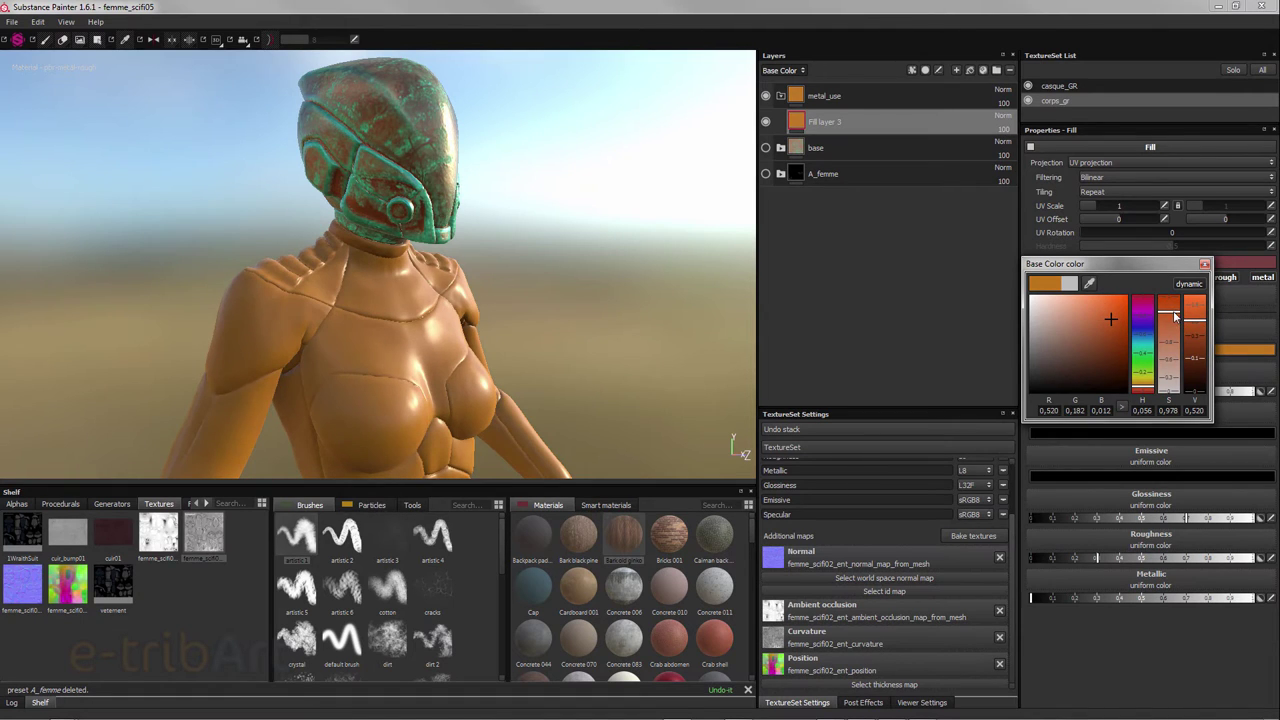
drag(1156, 386, 1146, 391)
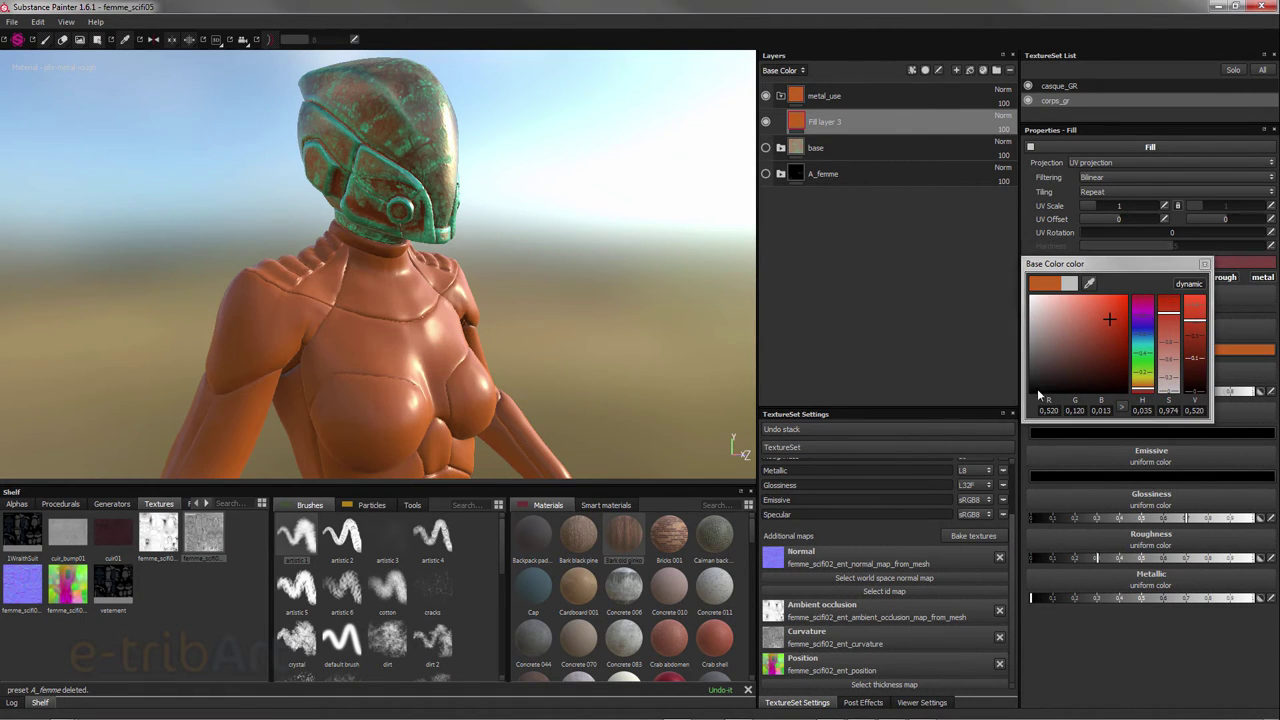
click(1204, 264)
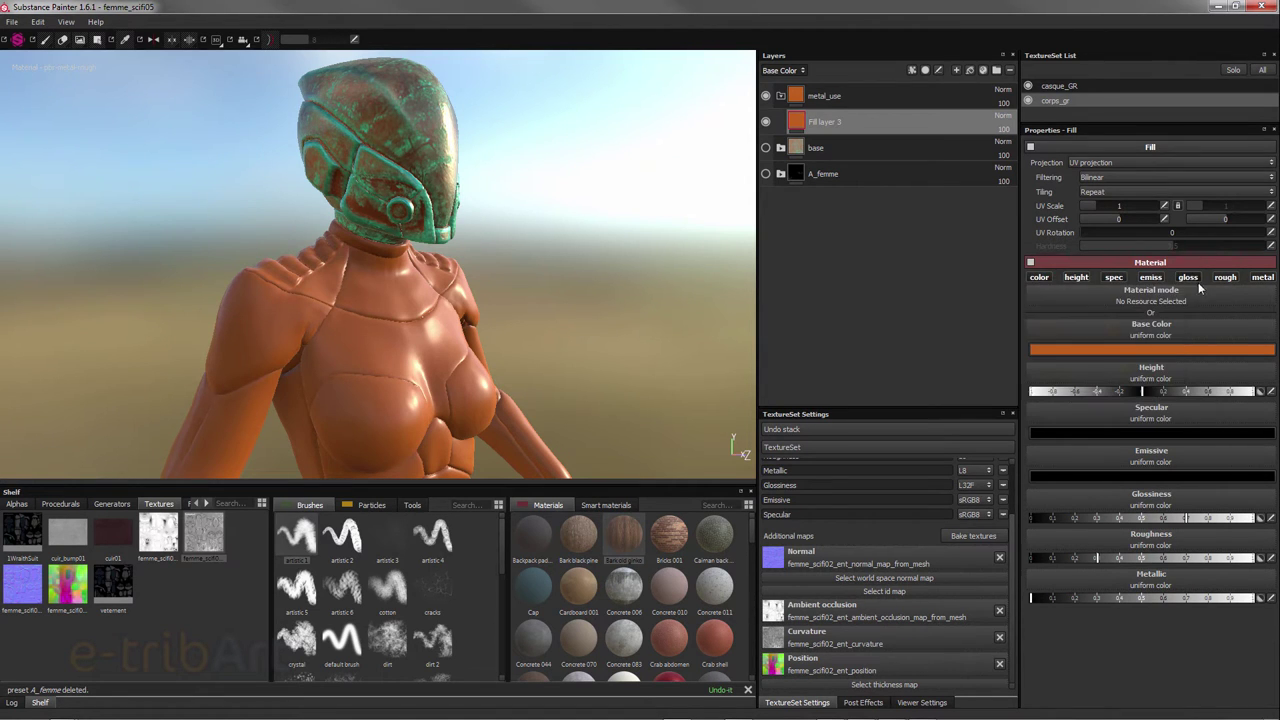
click(1148, 379)
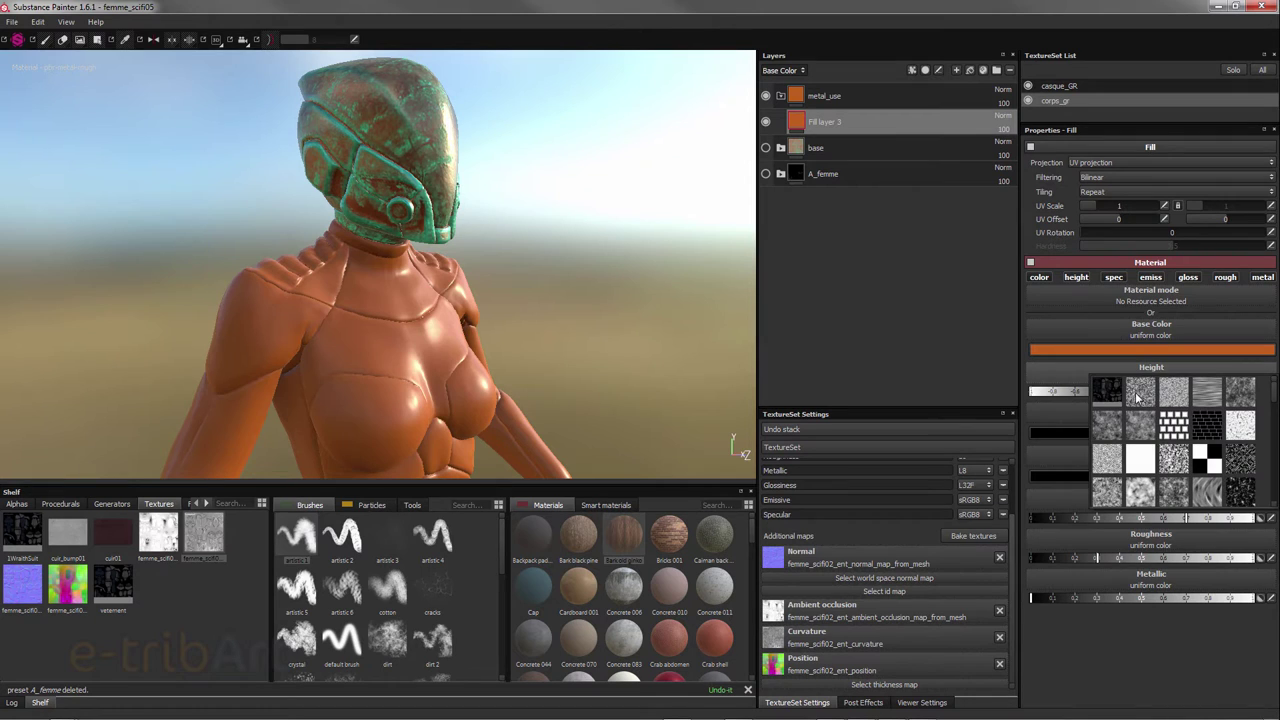
- Try 3D Perlin Noise as height, preview the Height and Specular channels, then return to Base Color
click(1138, 395)
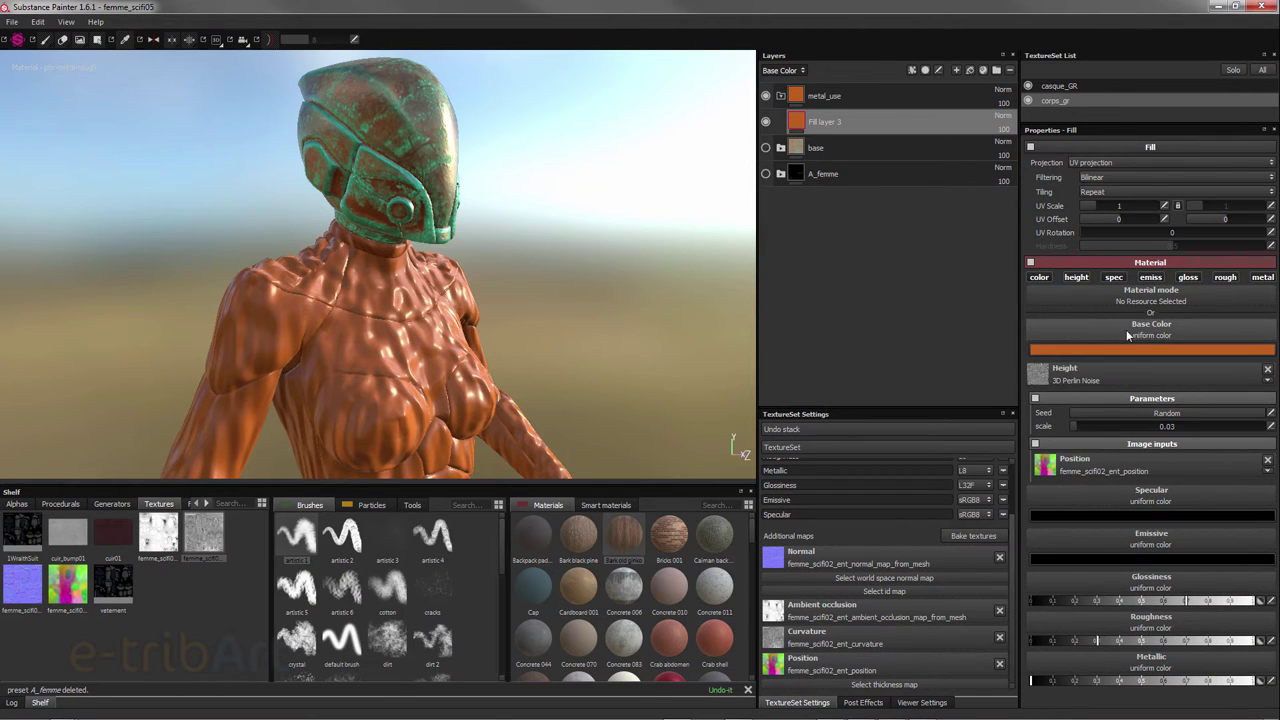
click(785, 72)
click(785, 85)
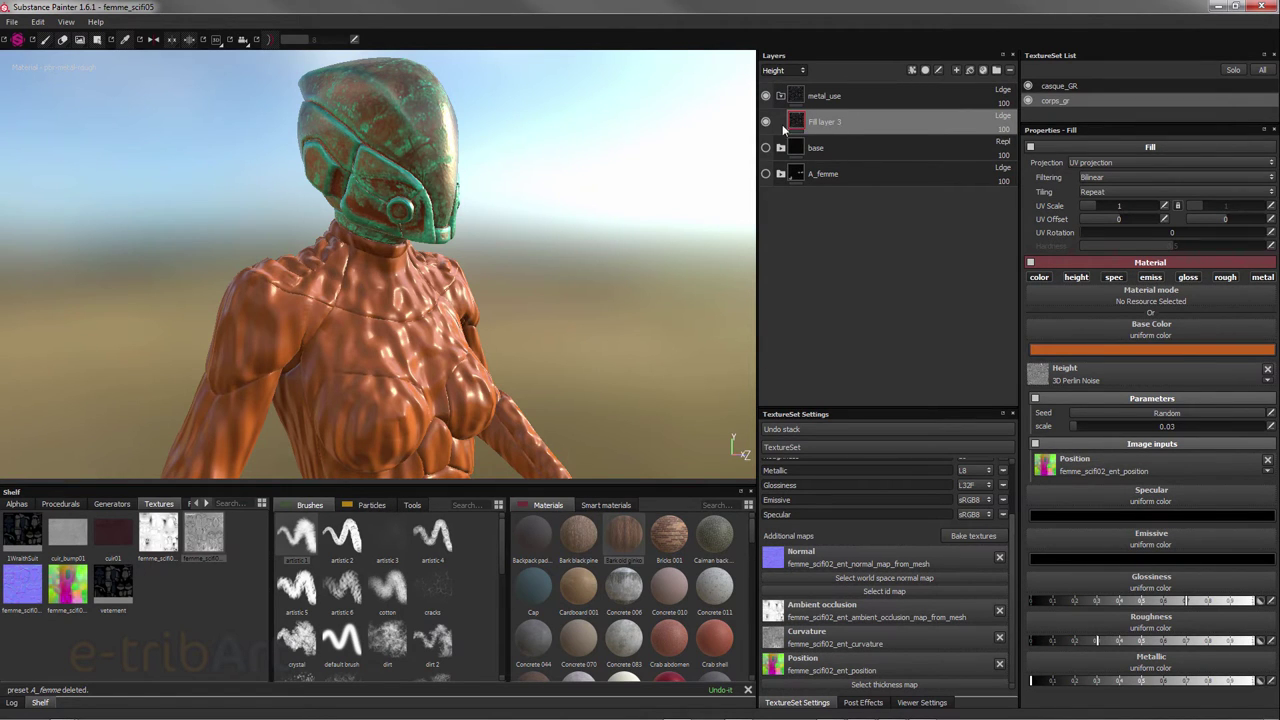
click(784, 71)
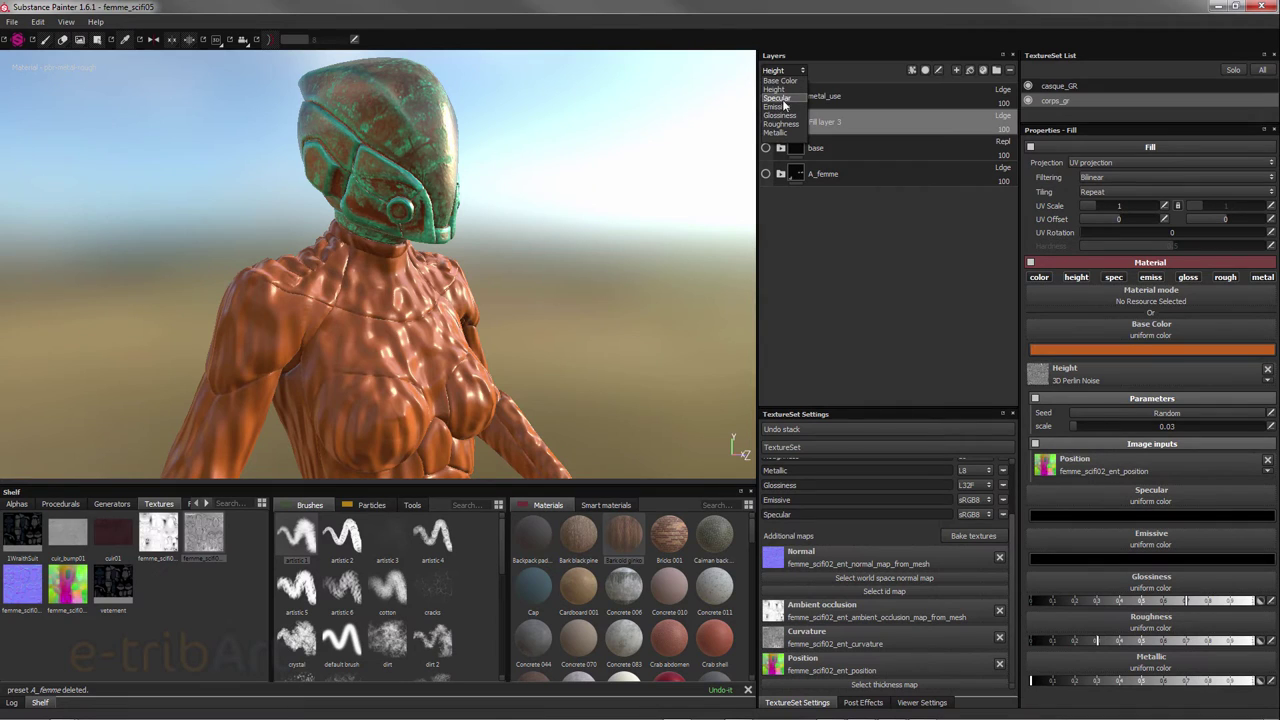
click(778, 98)
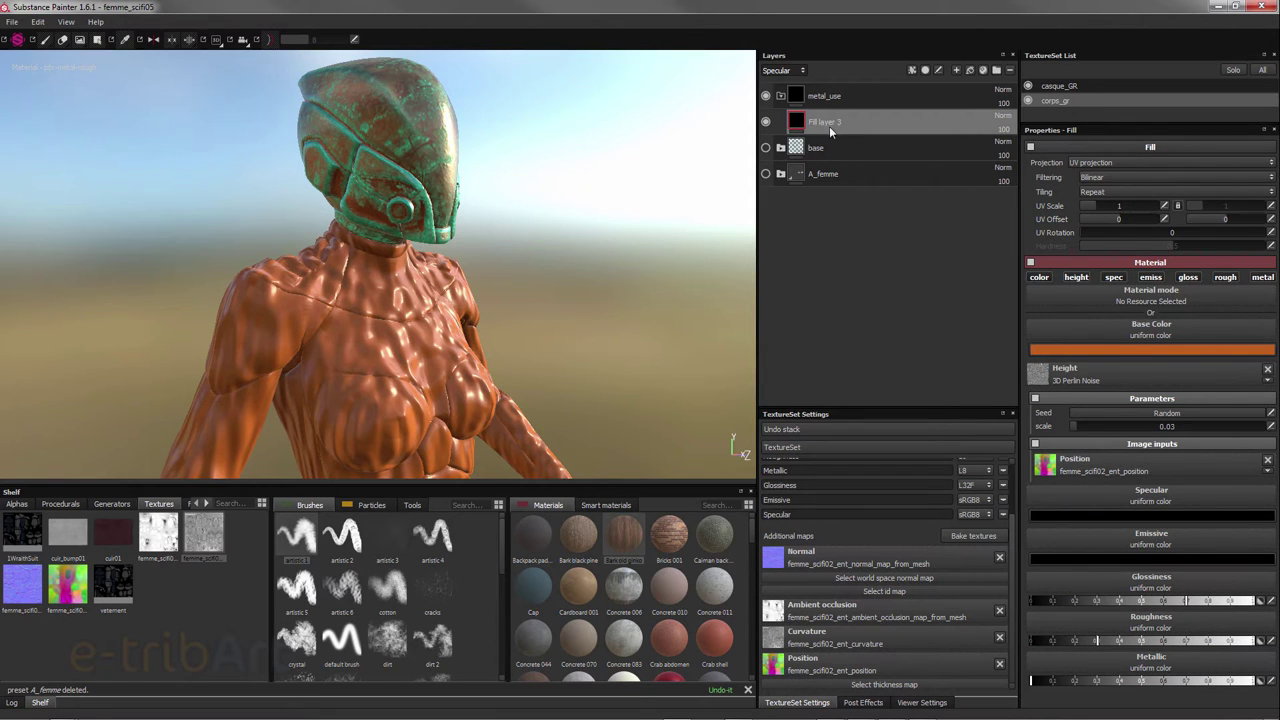
click(783, 70)
click(780, 80)
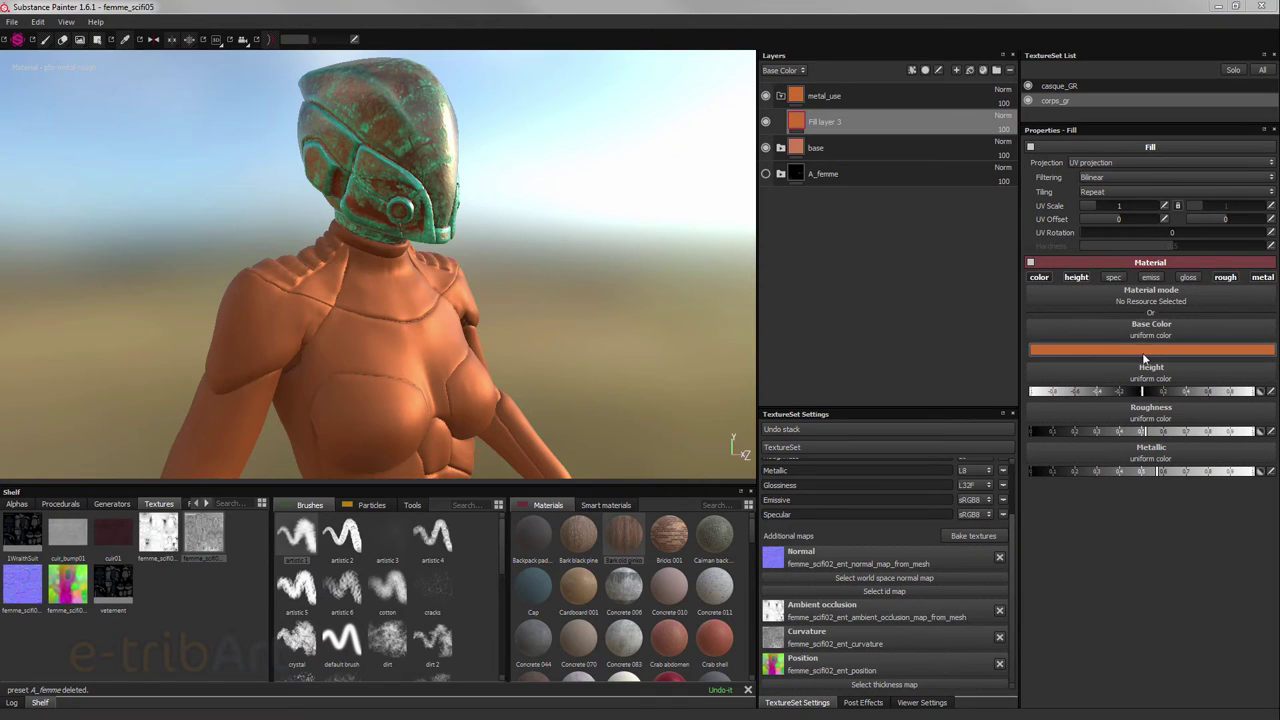
- Lower the fill's height slightly, set roughness low and metallic to maximum for polished copper
click(1136, 353)
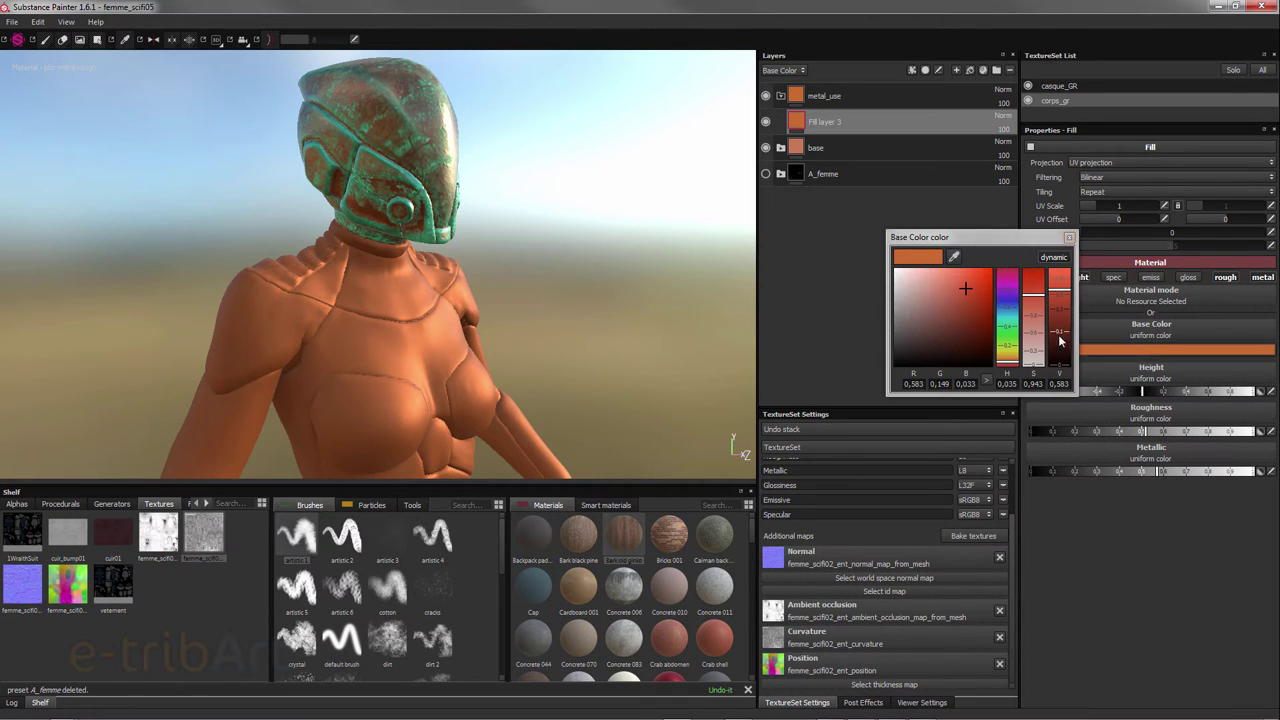
click(1069, 237)
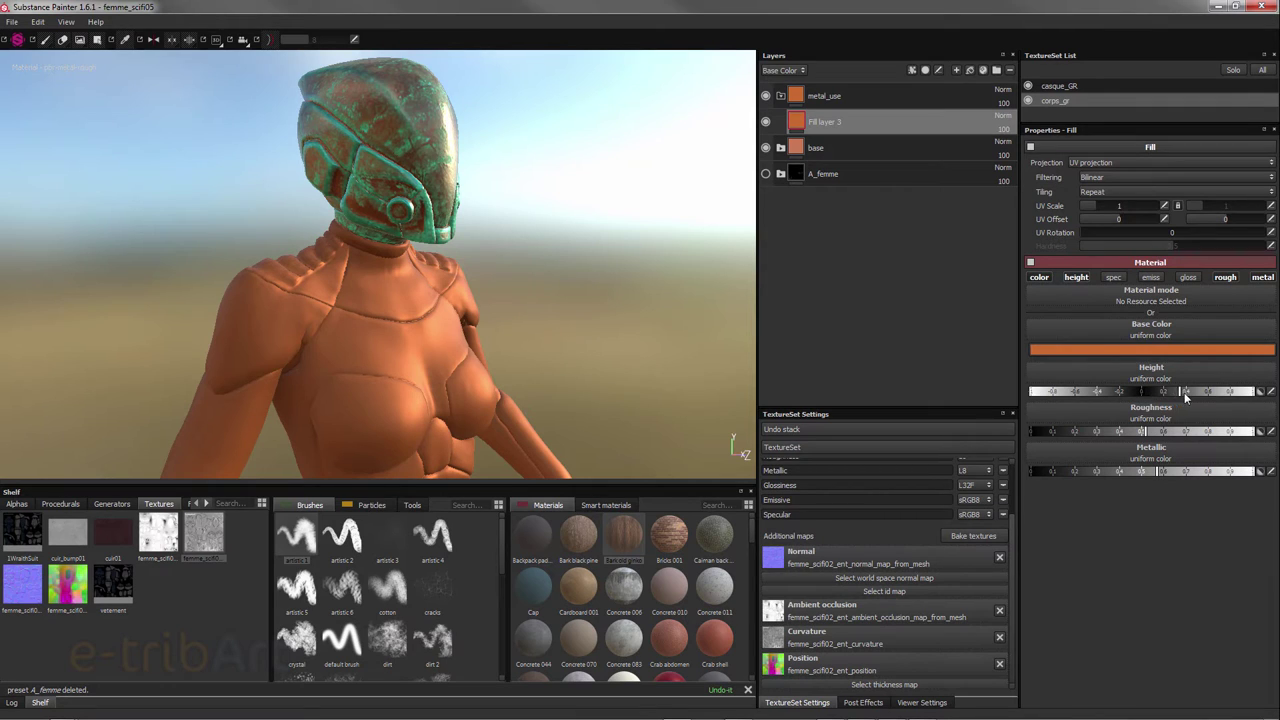
drag(1184, 392, 1146, 392)
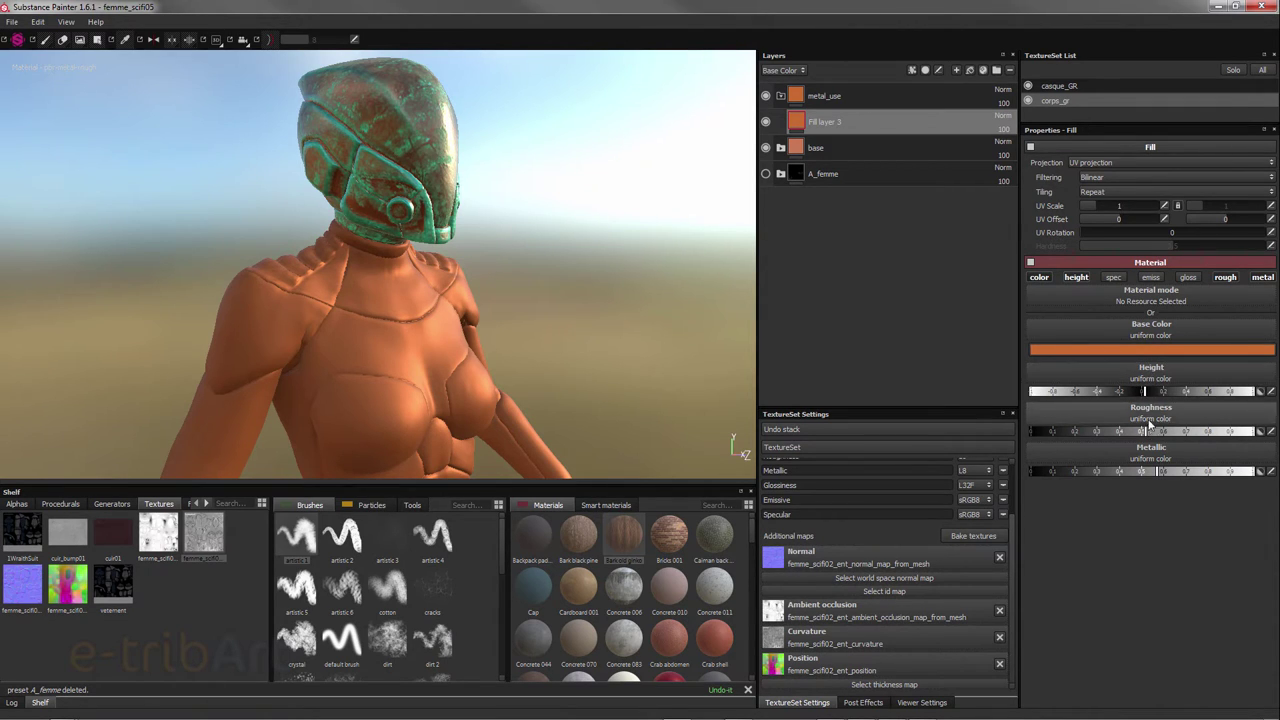
mouse_move(1147, 432)
mouse_down()
mouse_move(1093, 432)
mouse_move(1245, 432)
mouse_up()
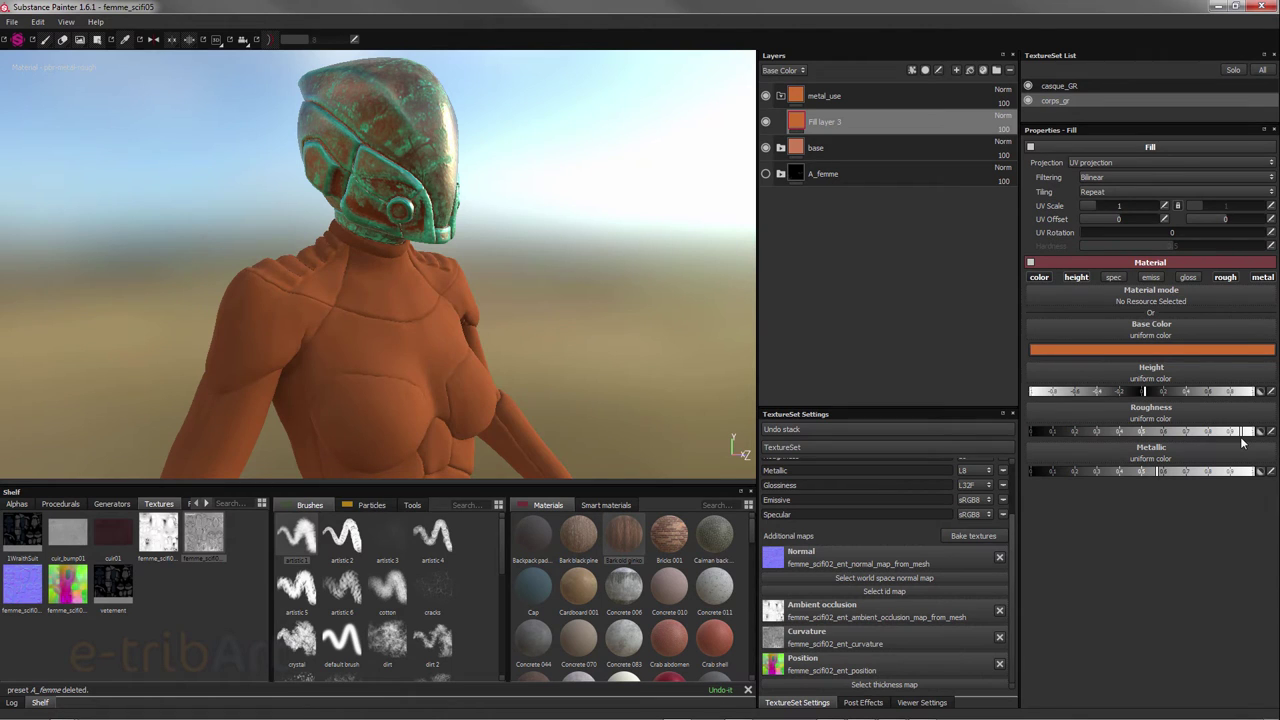
drag(1243, 432, 1059, 432)
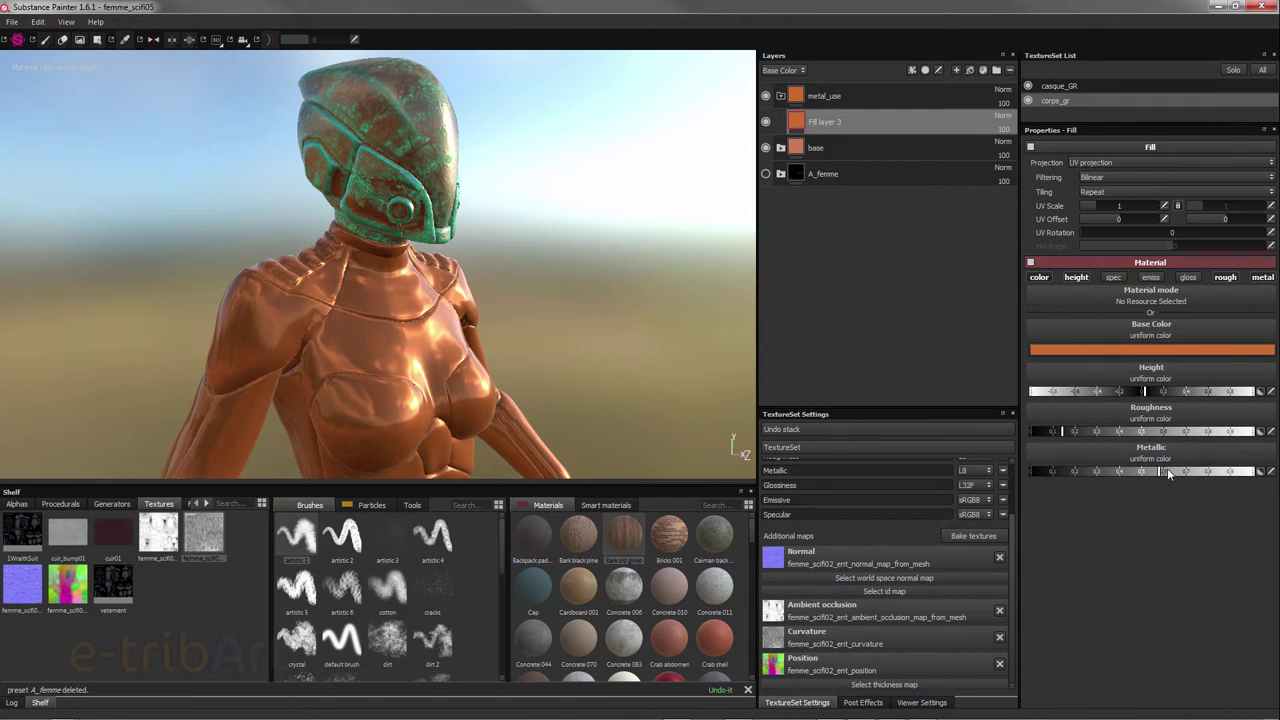
mouse_move(1168, 474)
mouse_down()
mouse_move(1276, 471)
mouse_move(1130, 474)
mouse_move(1270, 472)
mouse_up()
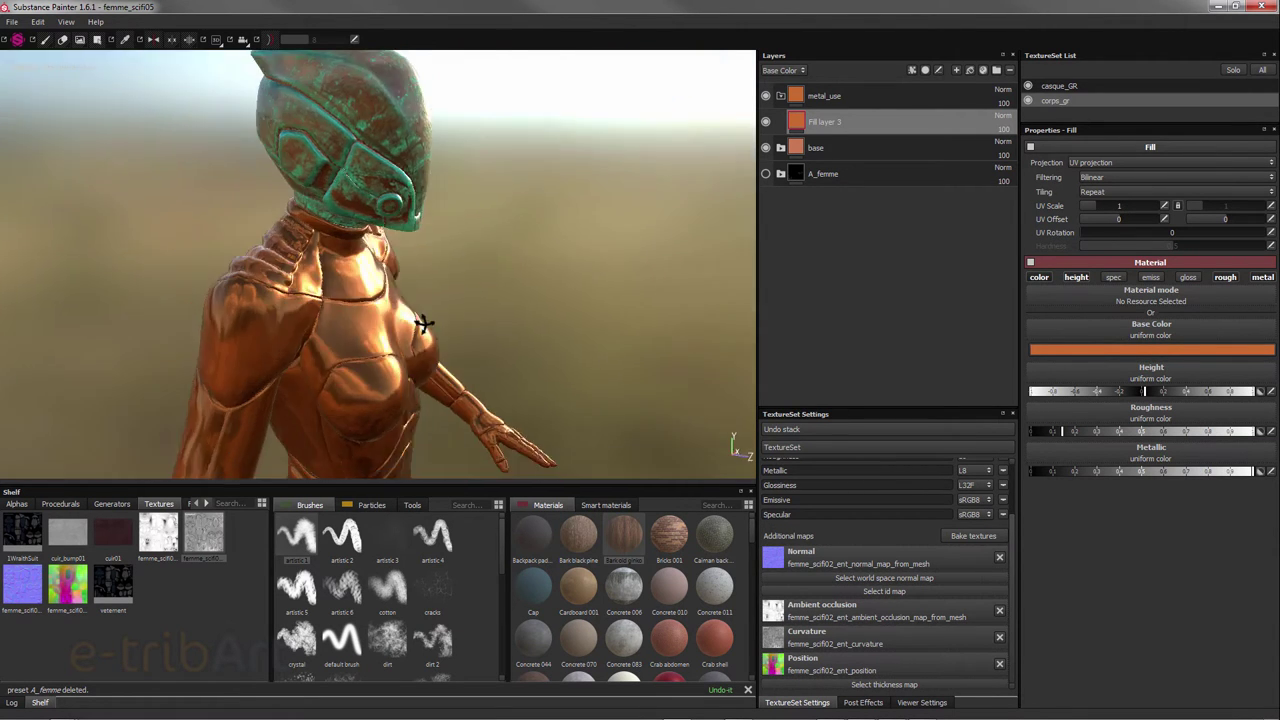
mouse_move(300, 302)
alt+mouse_down()
mouse_move(736, 376)
mouse_move(451, 357)
mouse_move(263, 293)
alt+mouse_up()
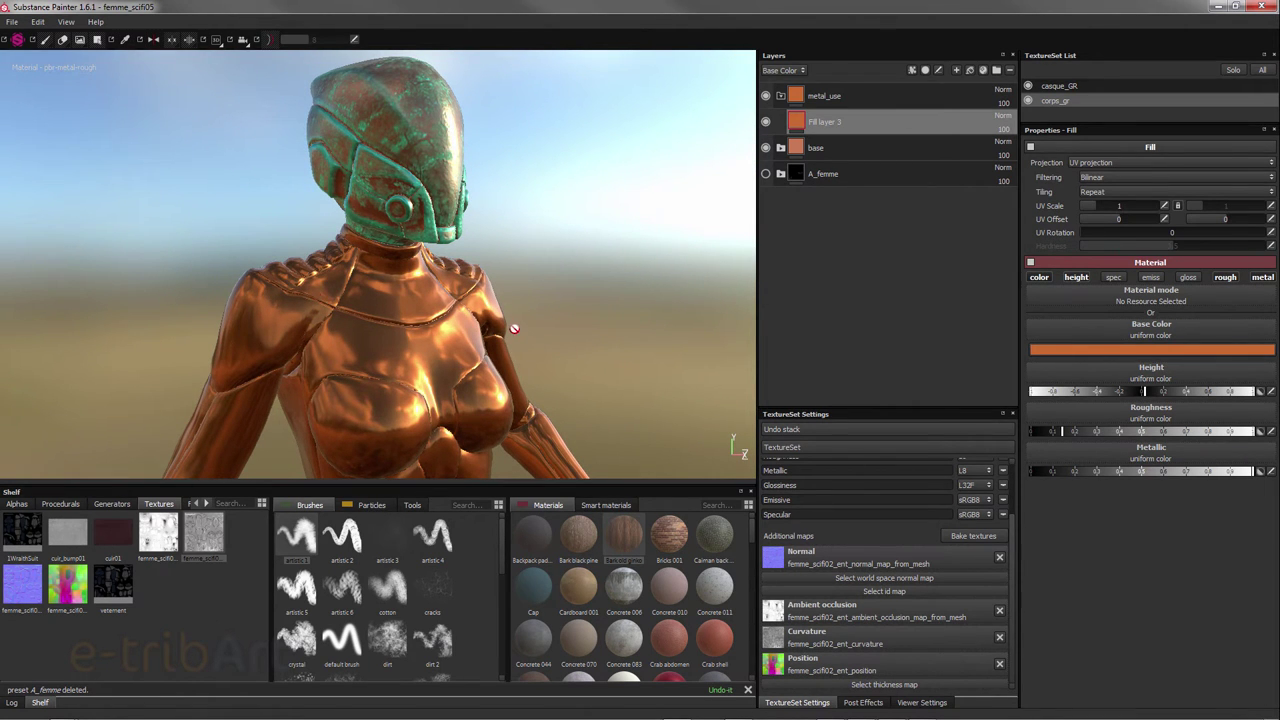
mouse_move(480, 348)
alt+middle_down()
mouse_move(497, 296)
mouse_move(492, 327)
alt+middle_up()
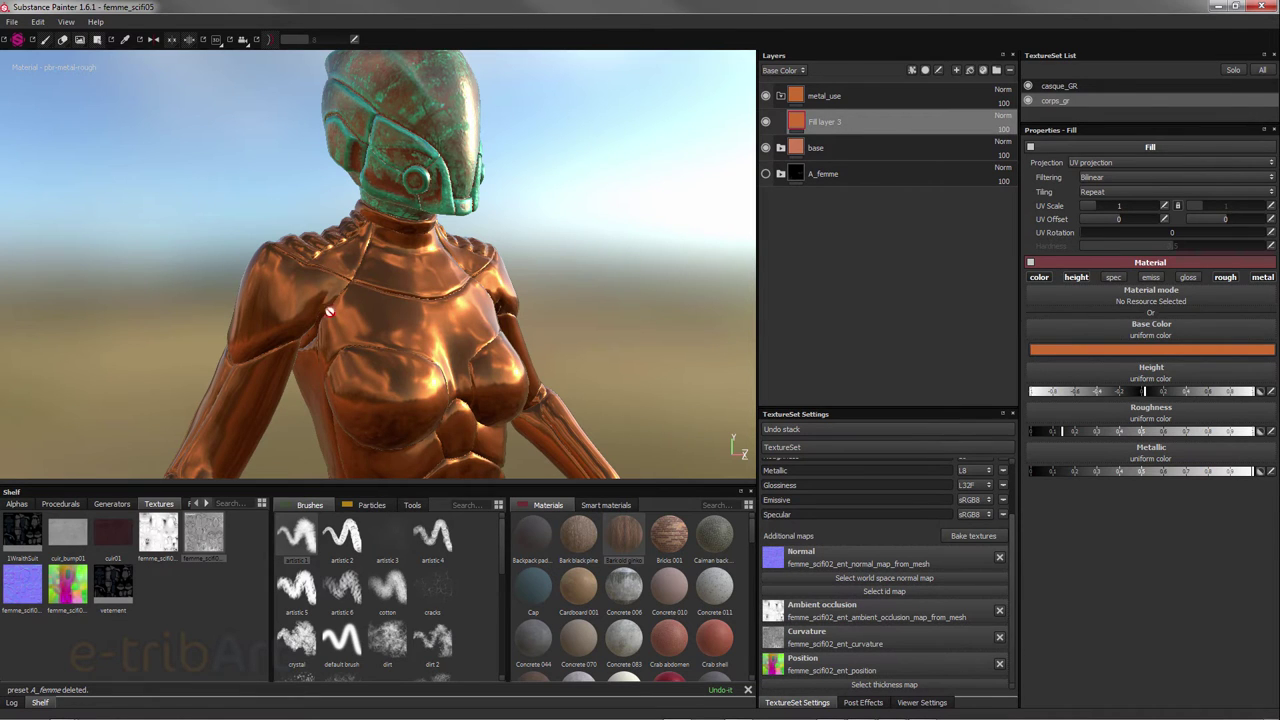
mouse_move(420, 374)
alt+mouse_down()
mouse_move(432, 372)
mouse_move(409, 364)
alt+mouse_up()
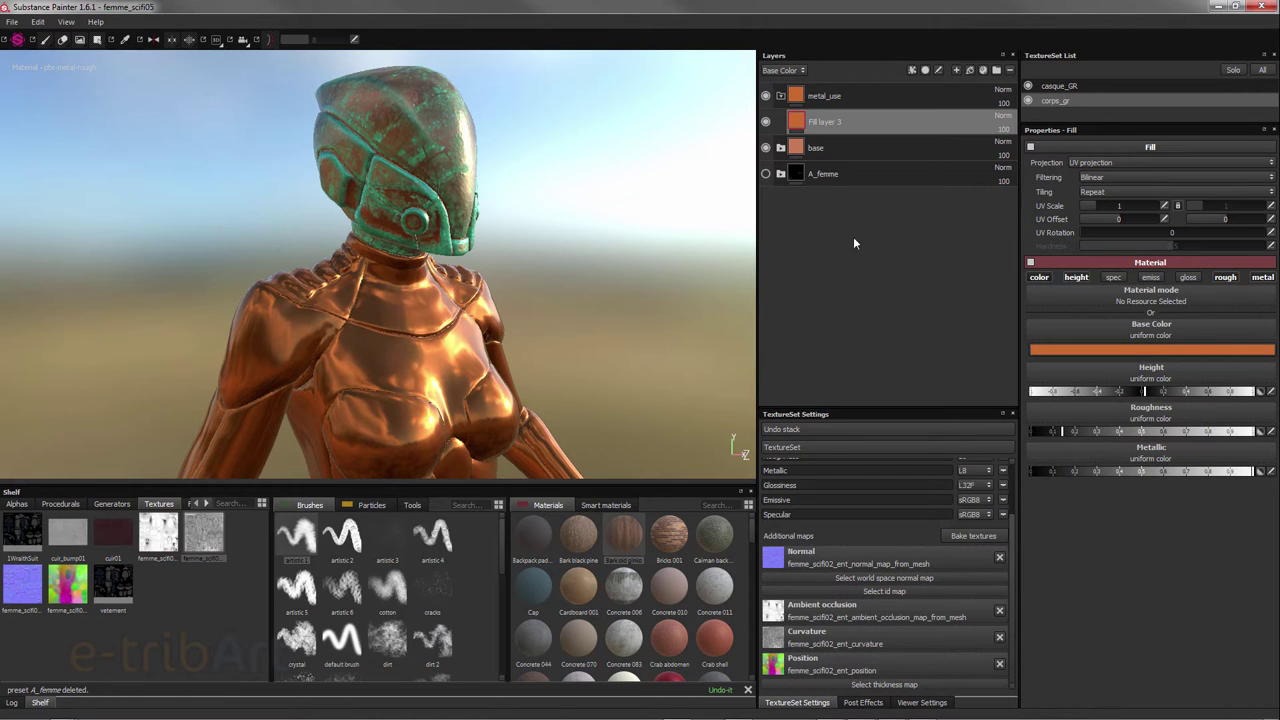
mouse_move(839, 122)
mouse_down()
mouse_move(612, 261)
mouse_move(936, 135)
mouse_move(873, 124)
mouse_up()
- Add Fill layer 4 above Fill layer 3 and hide the base folder
click(969, 72)
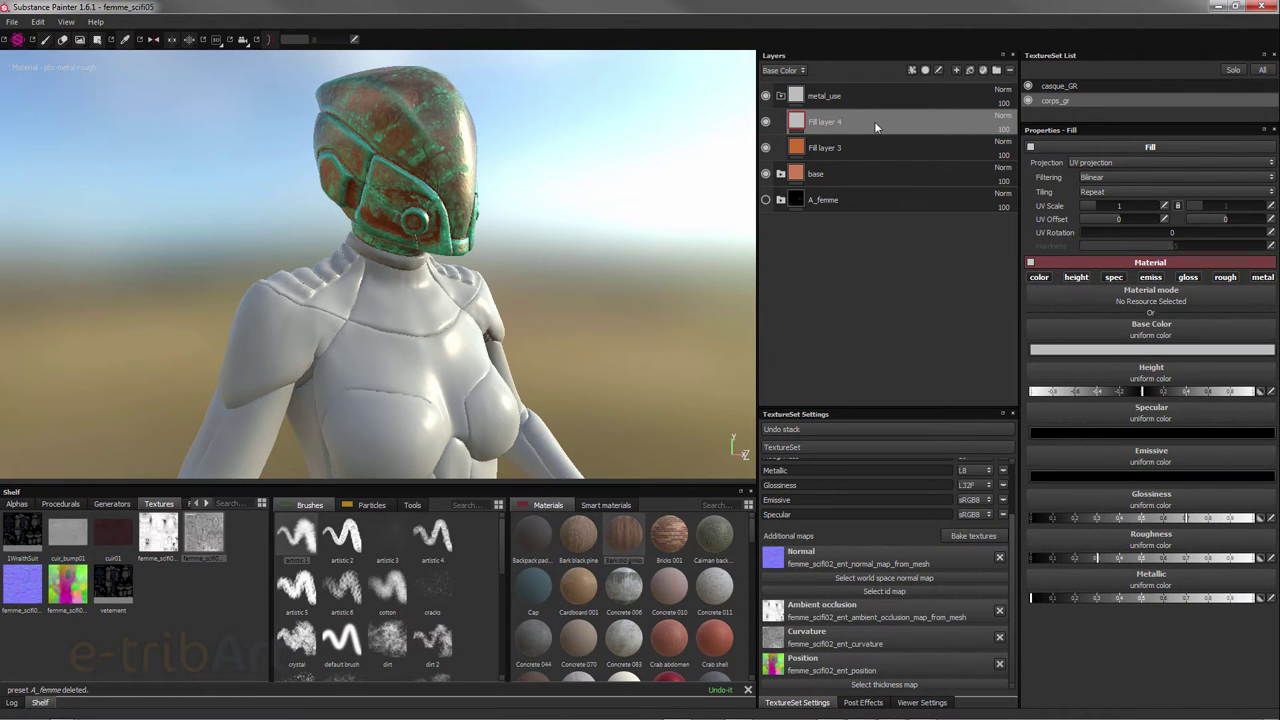
click(766, 121)
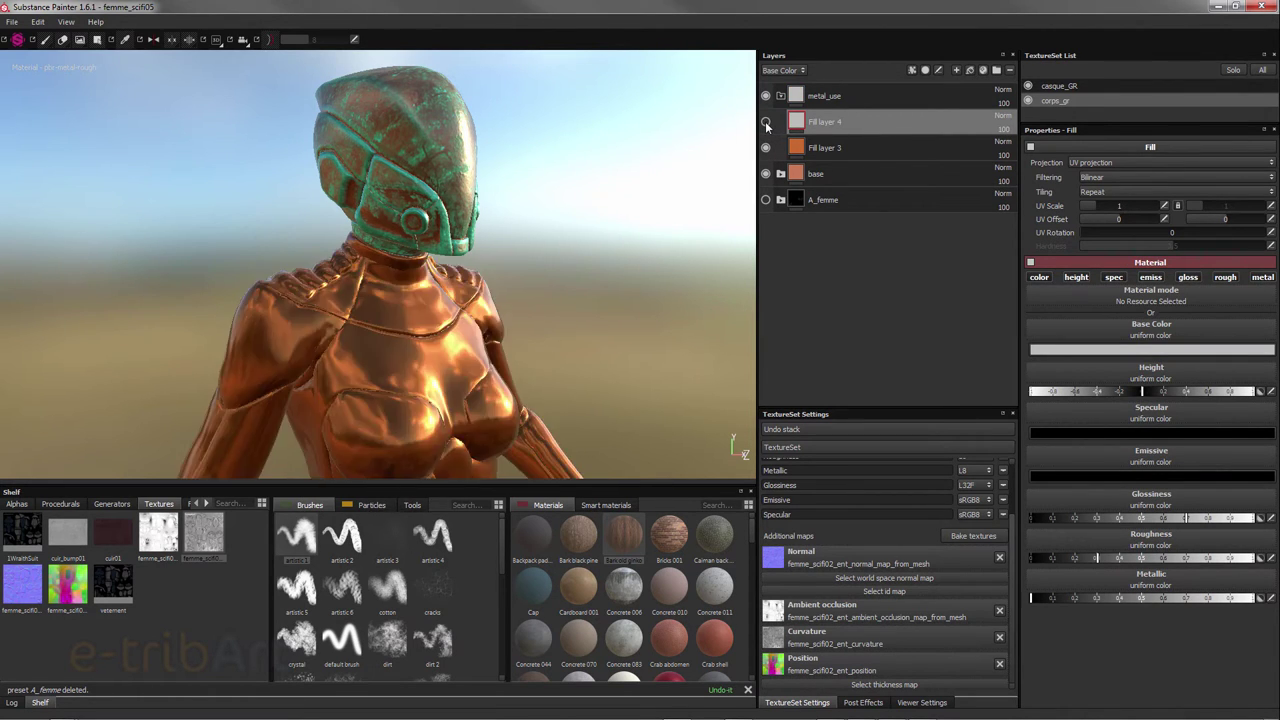
click(766, 121)
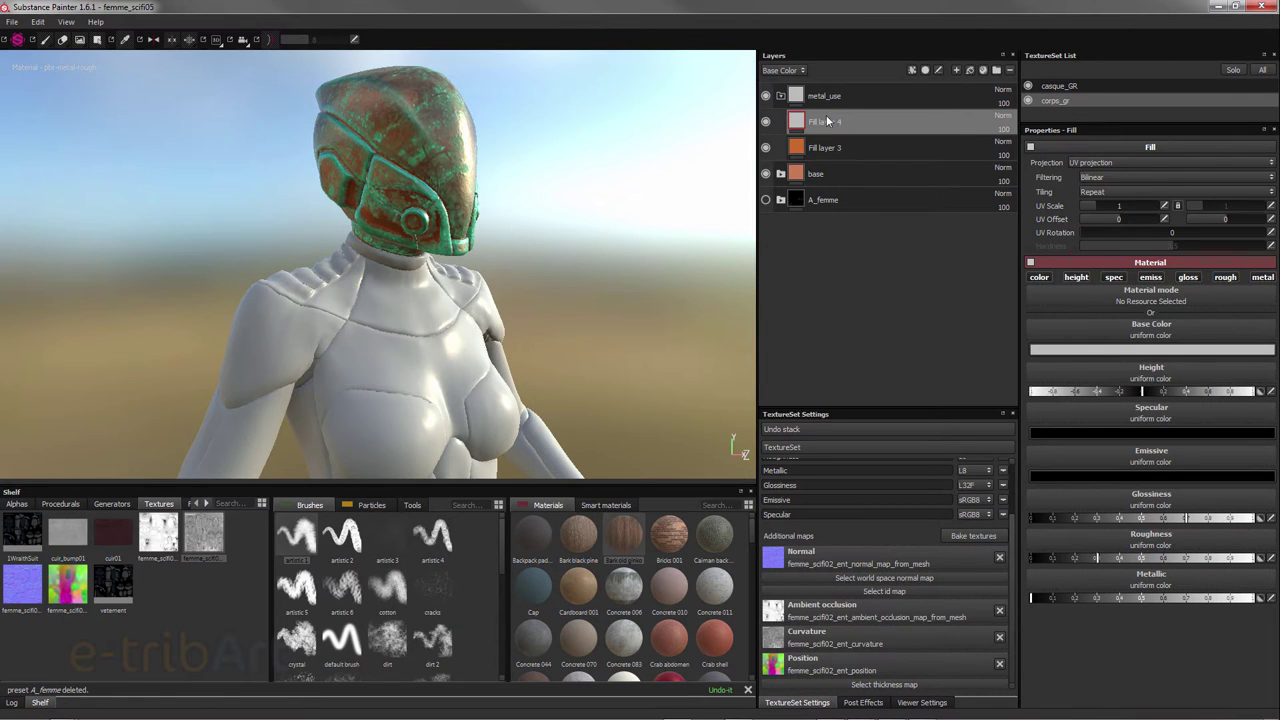
click(766, 173)
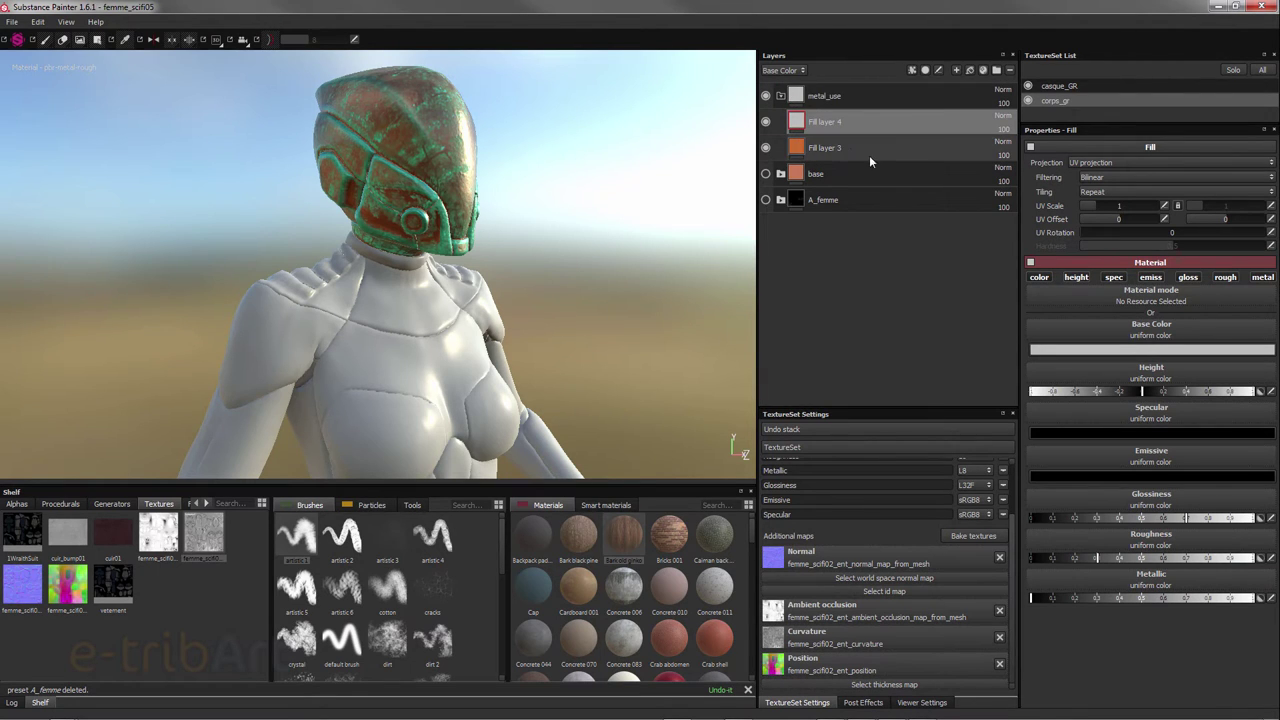
- Set Fill layer 4's base colour to a dark teal green
click(1133, 350)
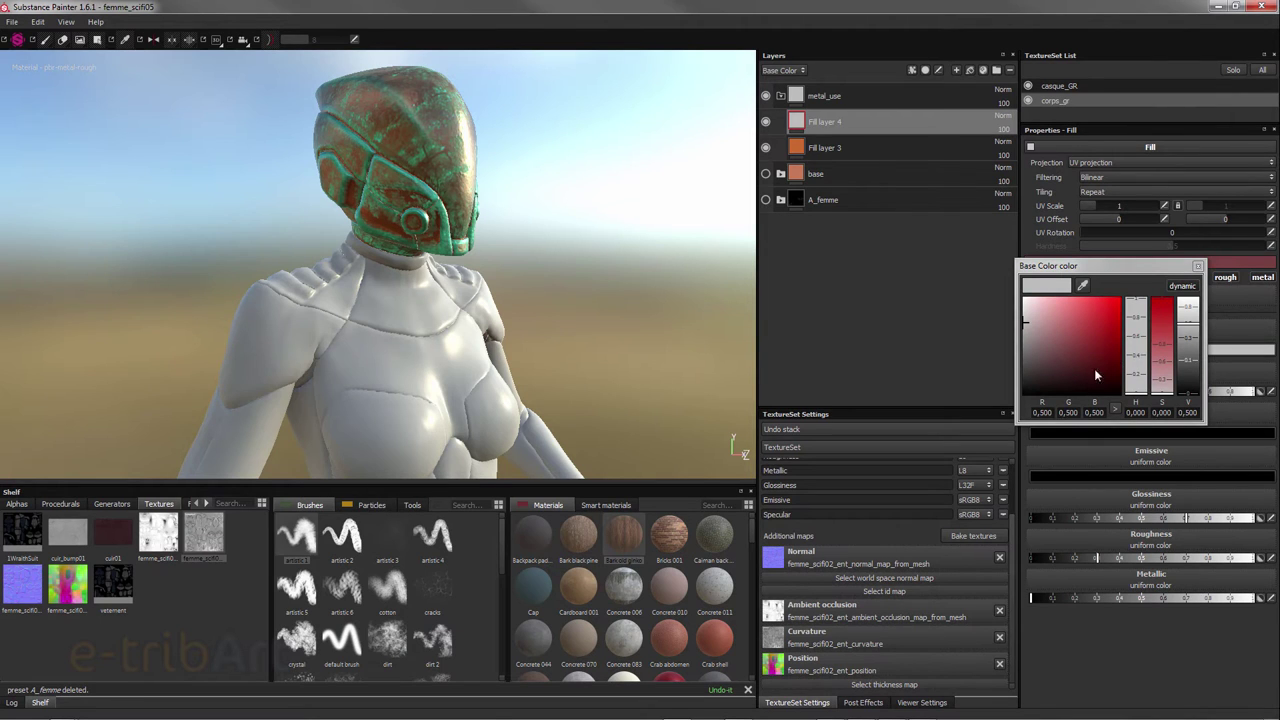
click(1100, 349)
drag(1136, 300, 1138, 354)
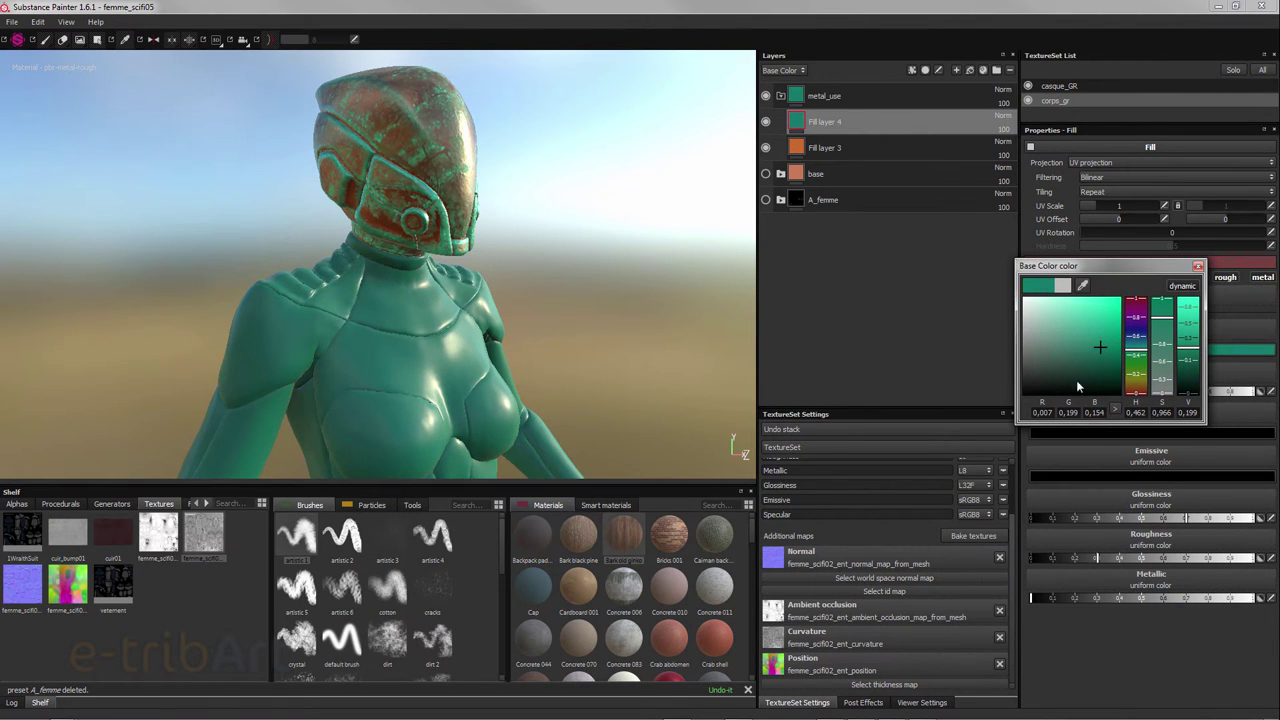
drag(1084, 266, 1048, 240)
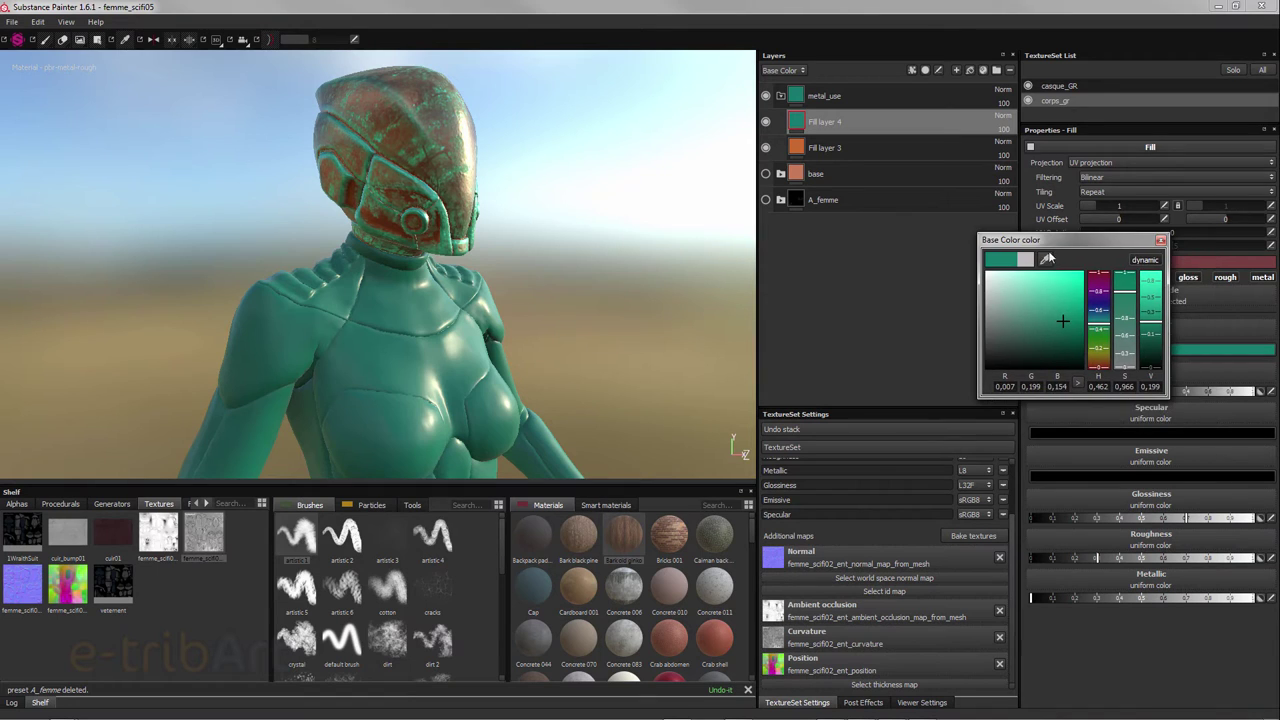
click(1047, 261)
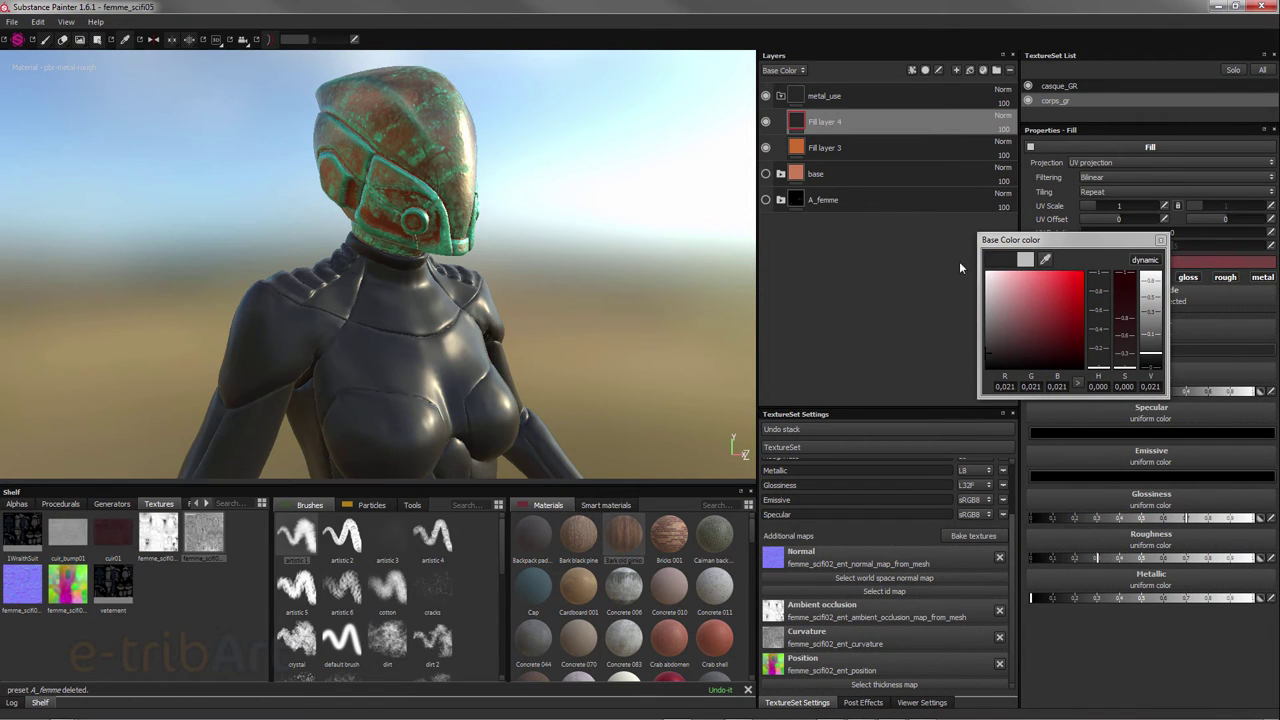
drag(1098, 356, 1098, 330)
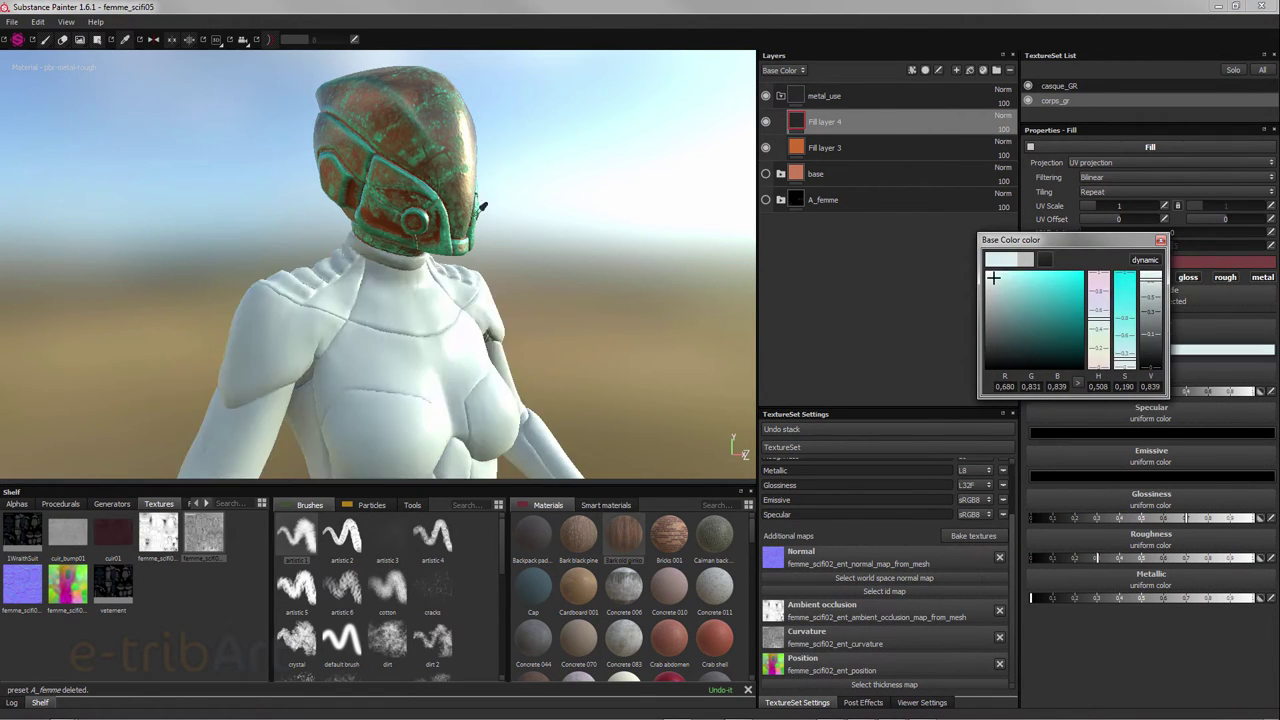
drag(1043, 288, 1037, 337)
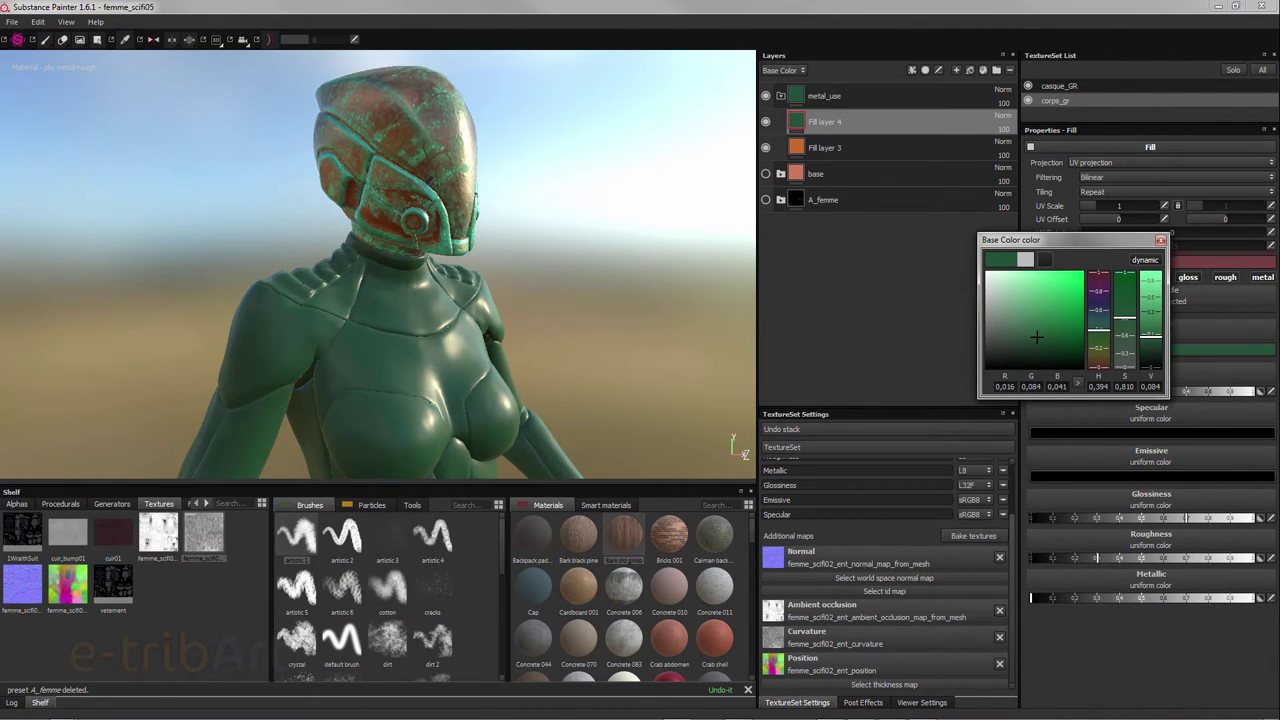
drag(1037, 337, 1028, 330)
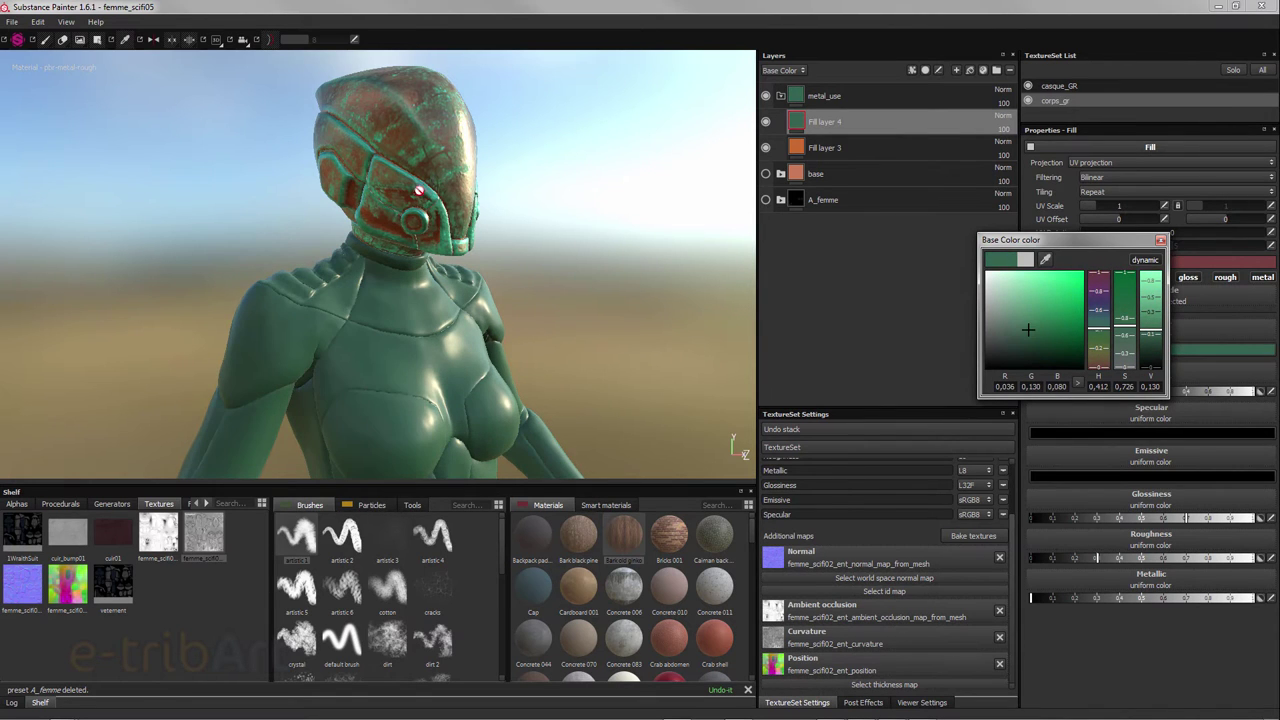
click(1161, 240)
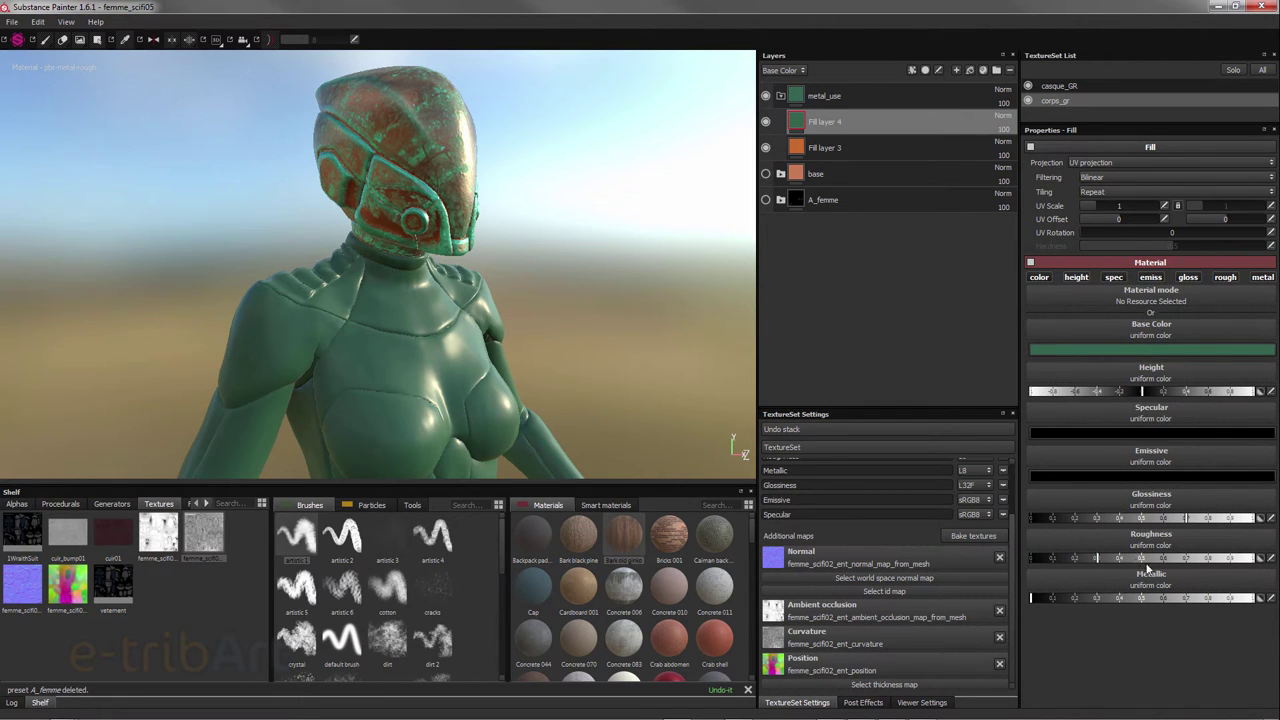
- Raise Fill layer 4's roughness for a matte green, comparing it against the copper by toggling visibility
mouse_move(1099, 562)
mouse_down()
mouse_move(1172, 560)
mouse_move(1173, 600)
mouse_up()
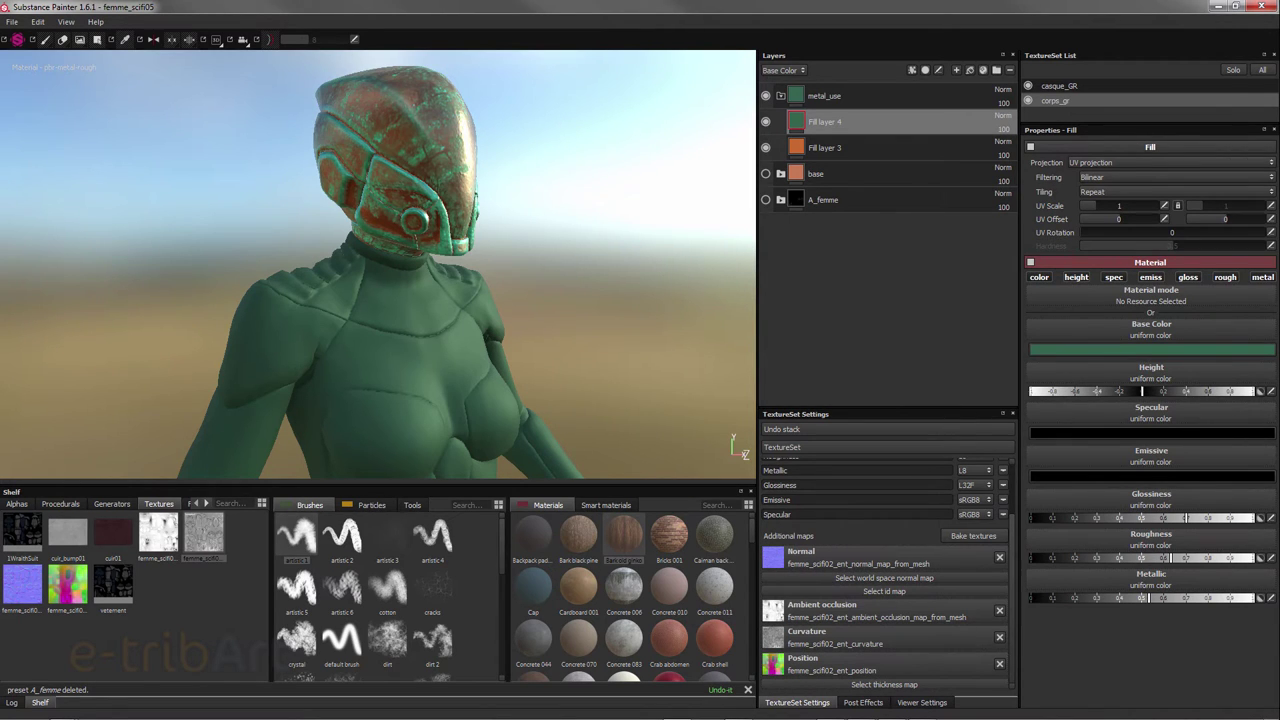
click(824, 95)
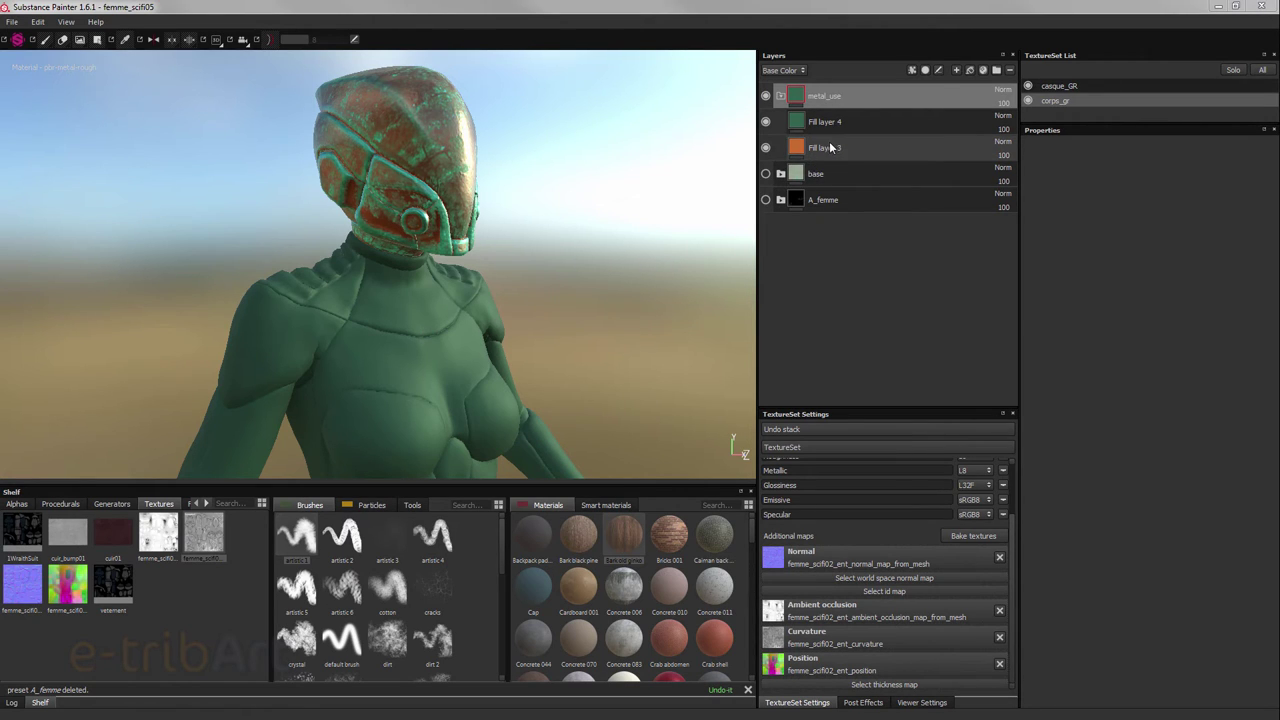
click(766, 122)
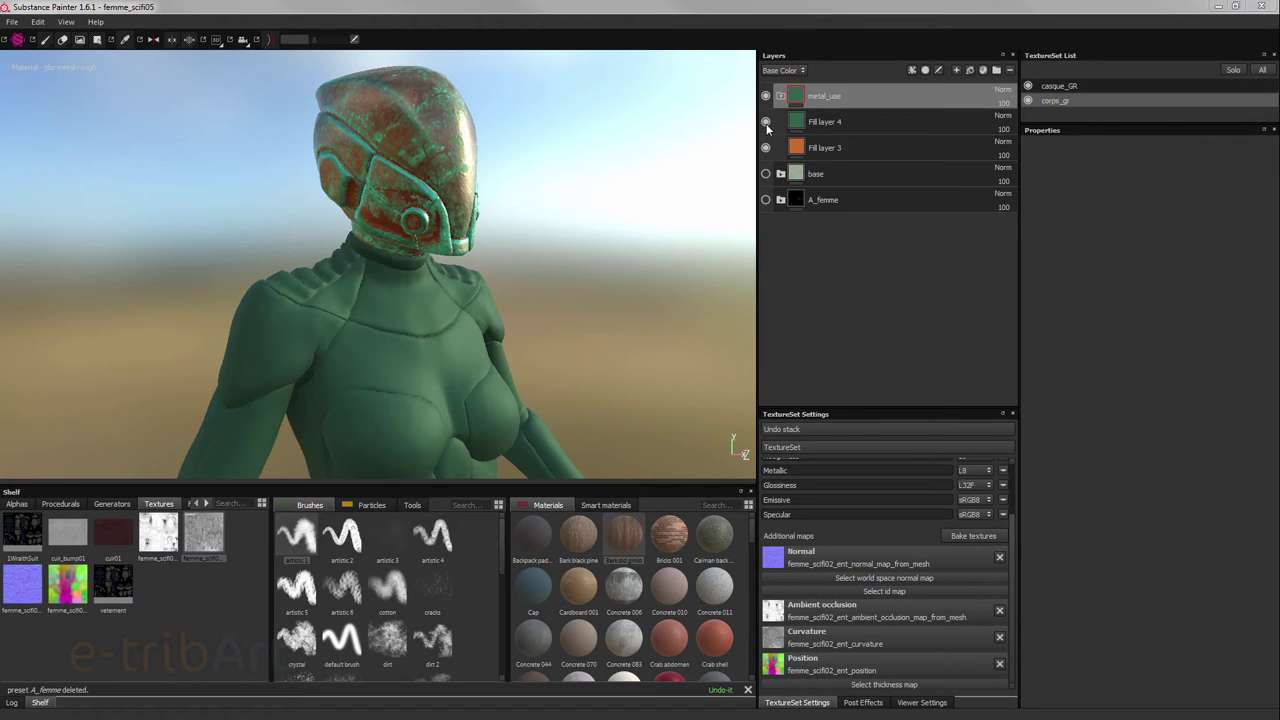
click(766, 122)
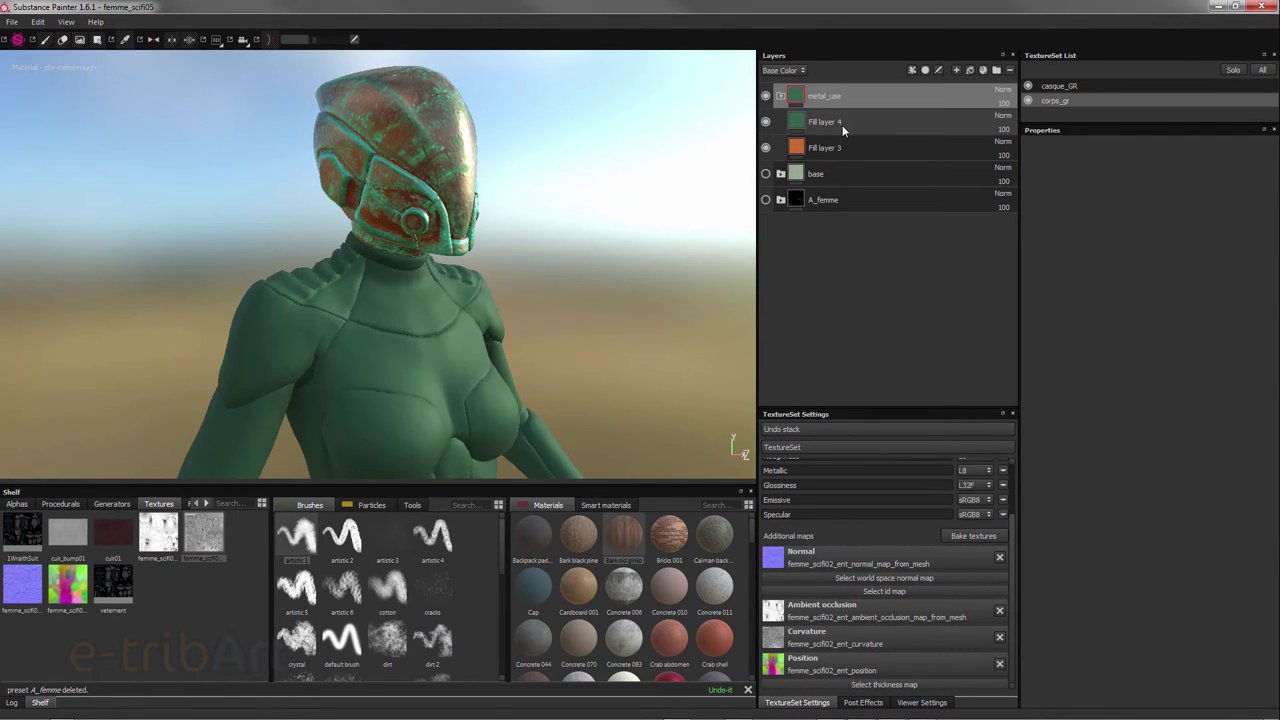
click(842, 122)
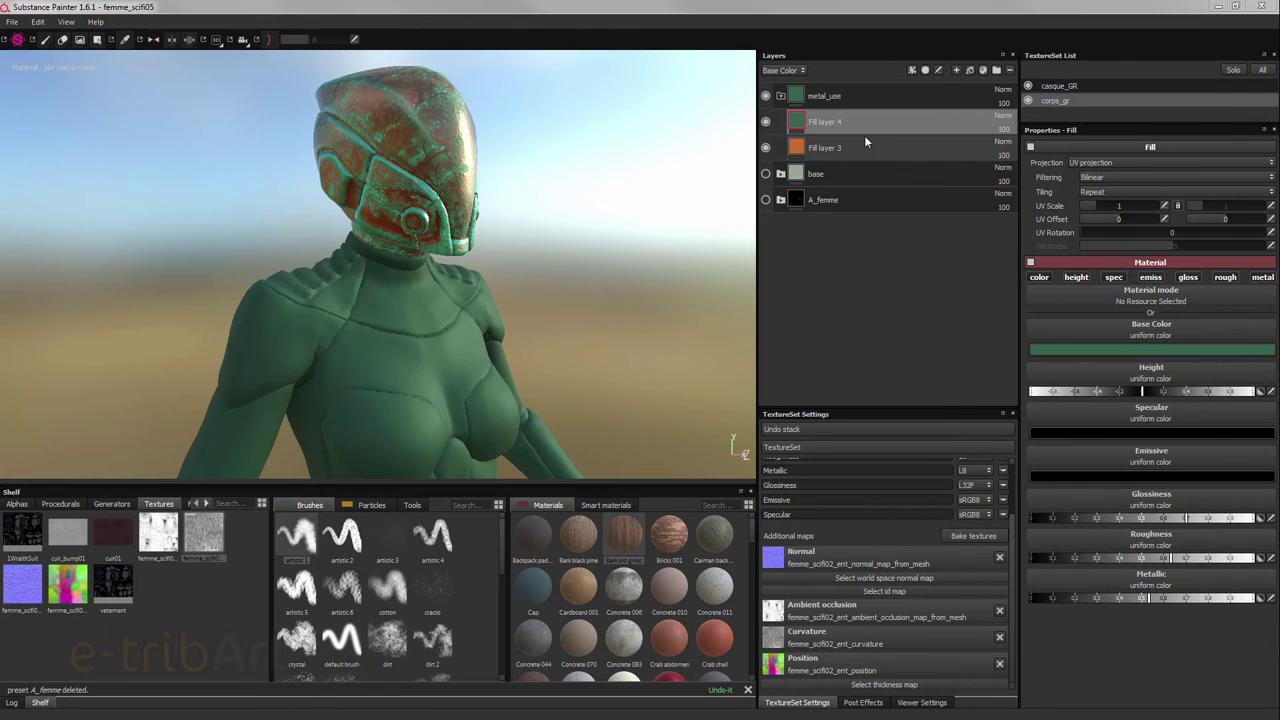
- Give Fill layer 4 a black mask, then replace it with a white mask
right_click(832, 121)
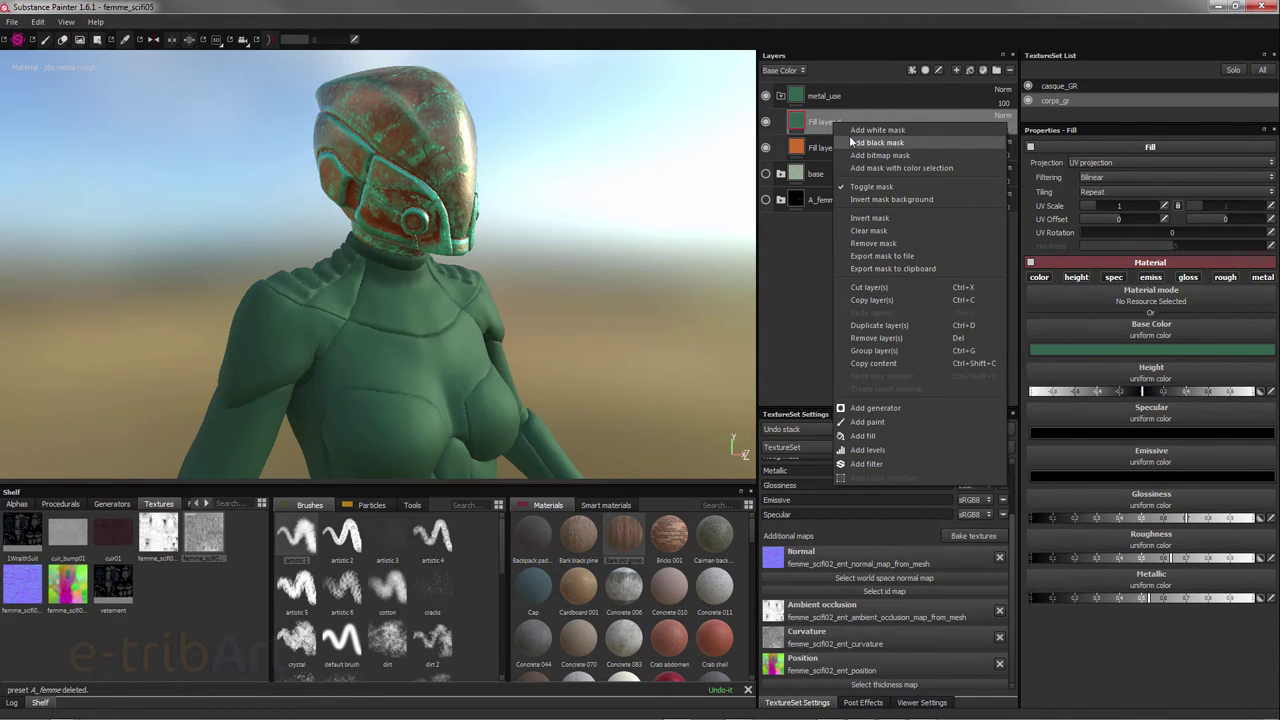
click(855, 143)
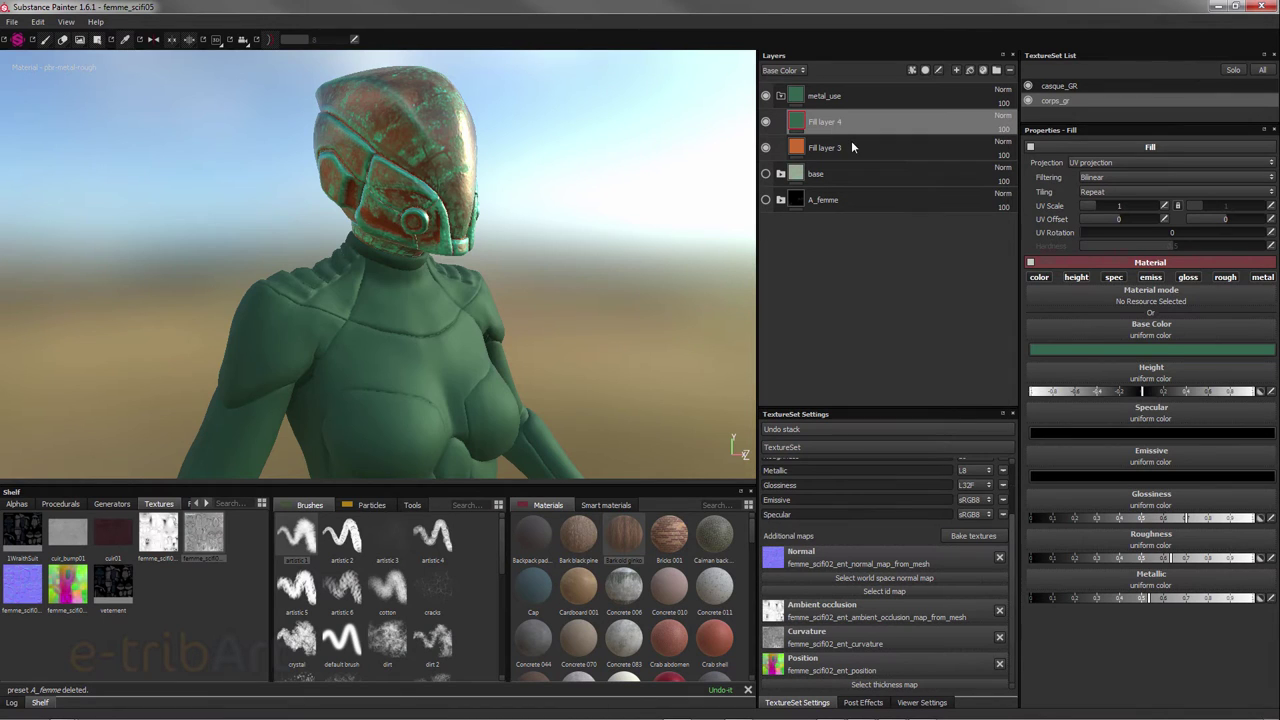
right_click(822, 121)
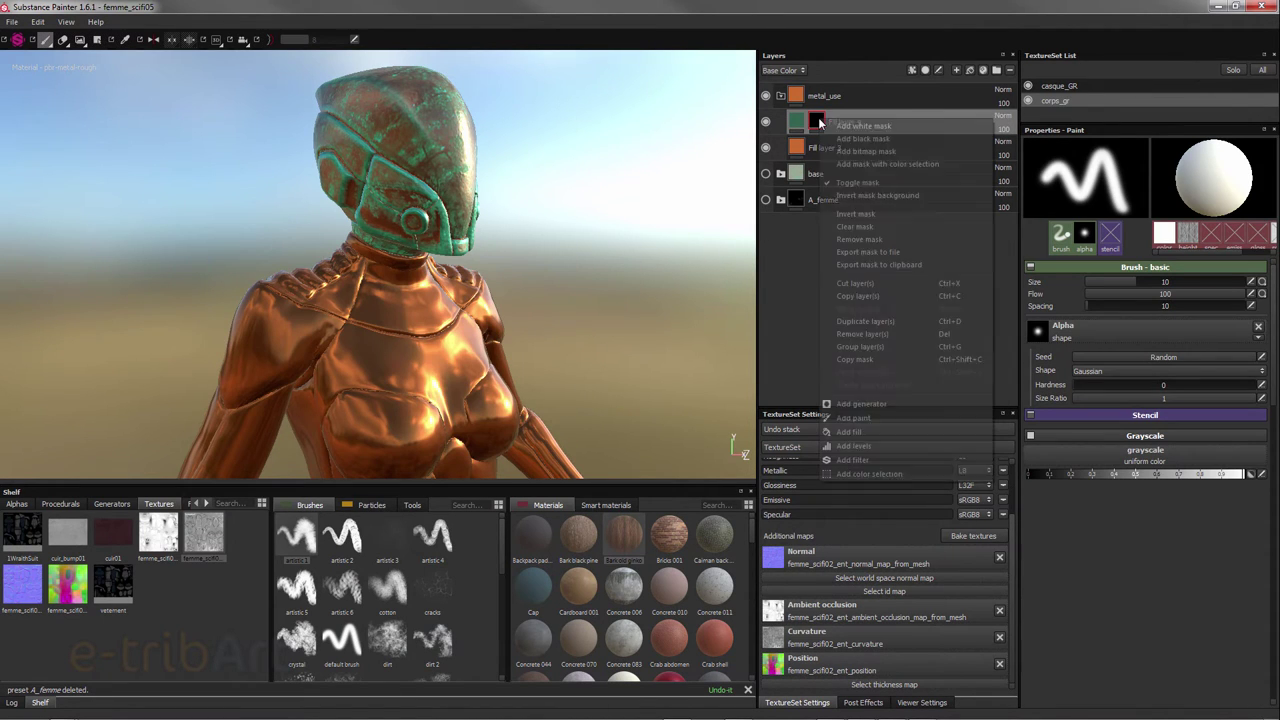
click(831, 127)
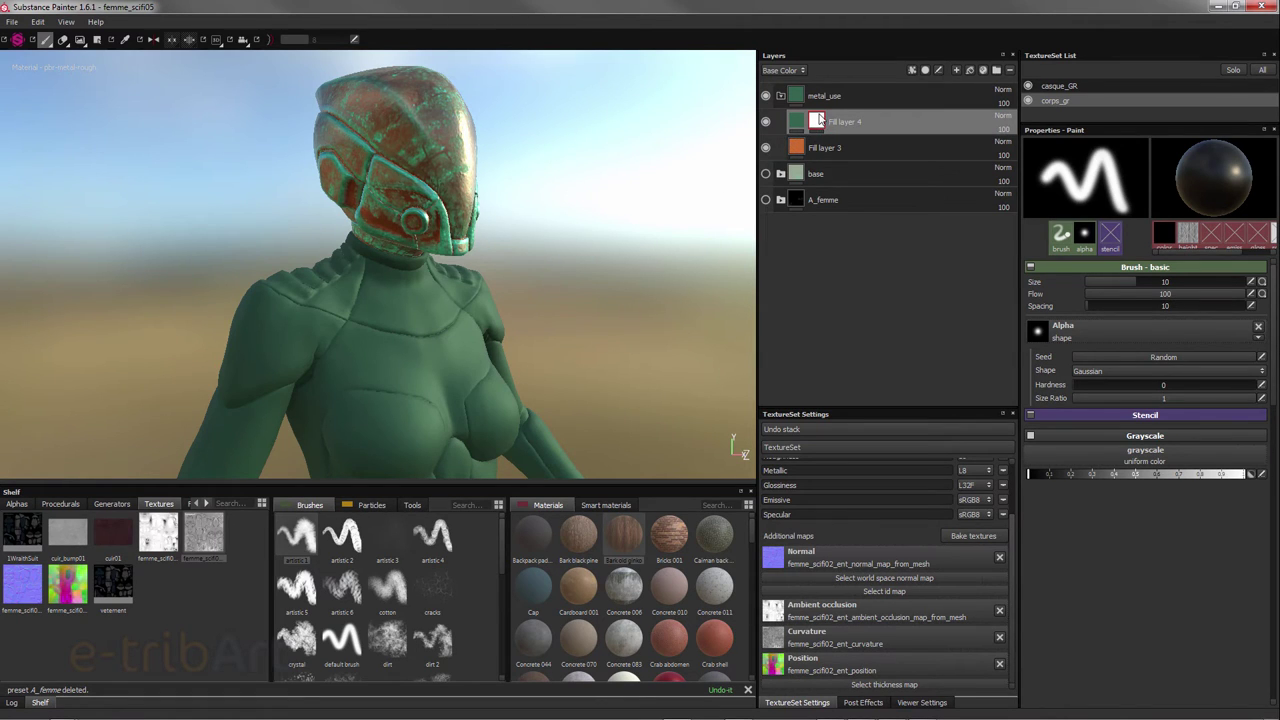
mouse_move(816, 122)
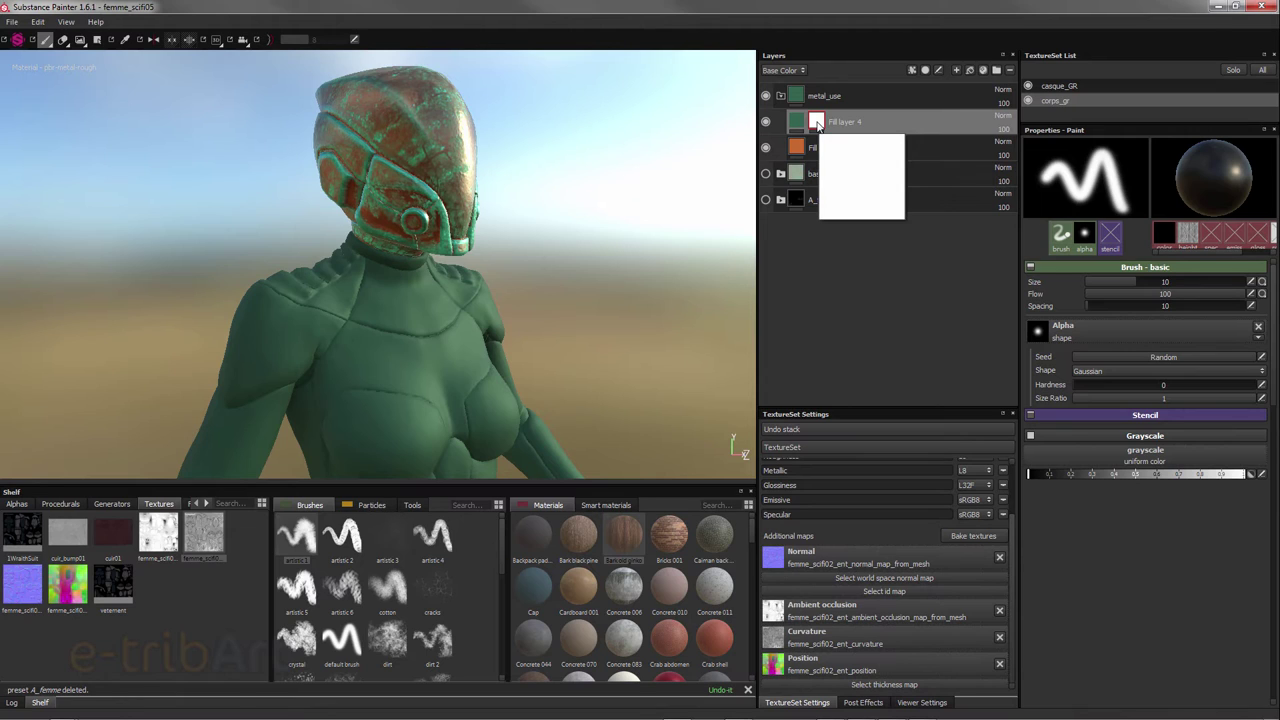
click(826, 150)
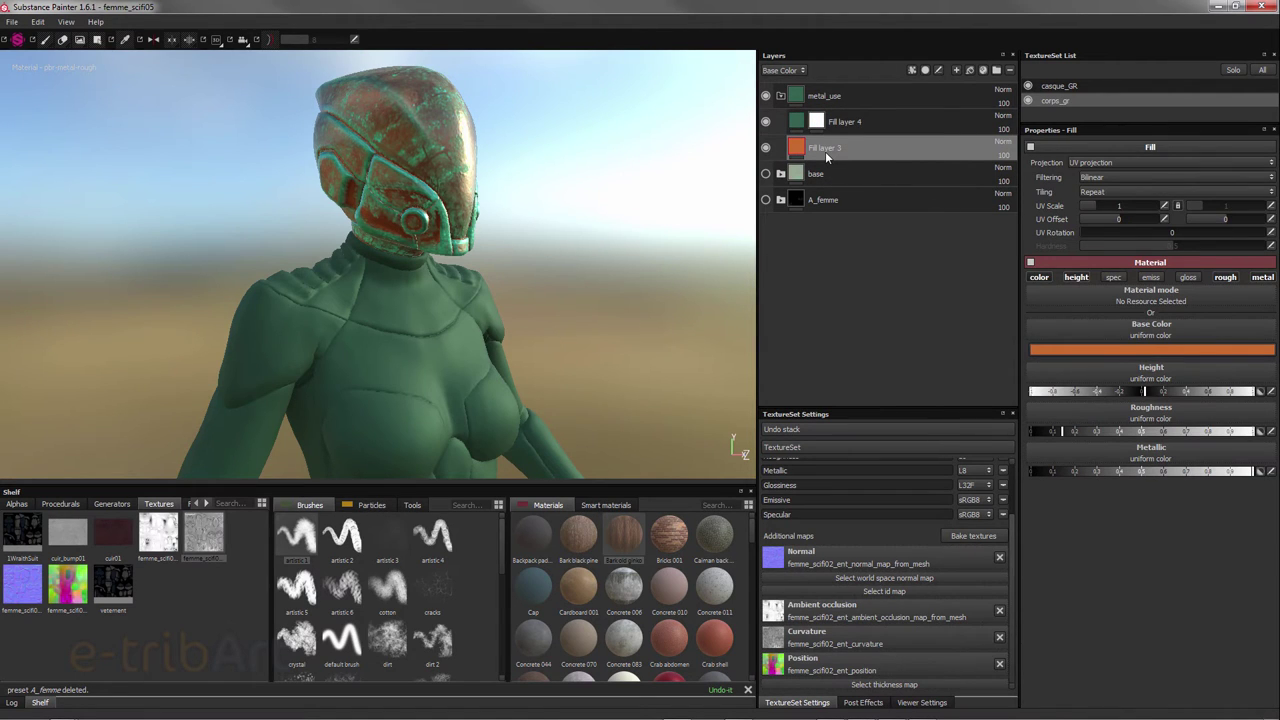
- Rename Fill layer 3 to metal_base_orange and Fill layer 4 to usures
double_click(825, 149)
text(metal_base_orange)
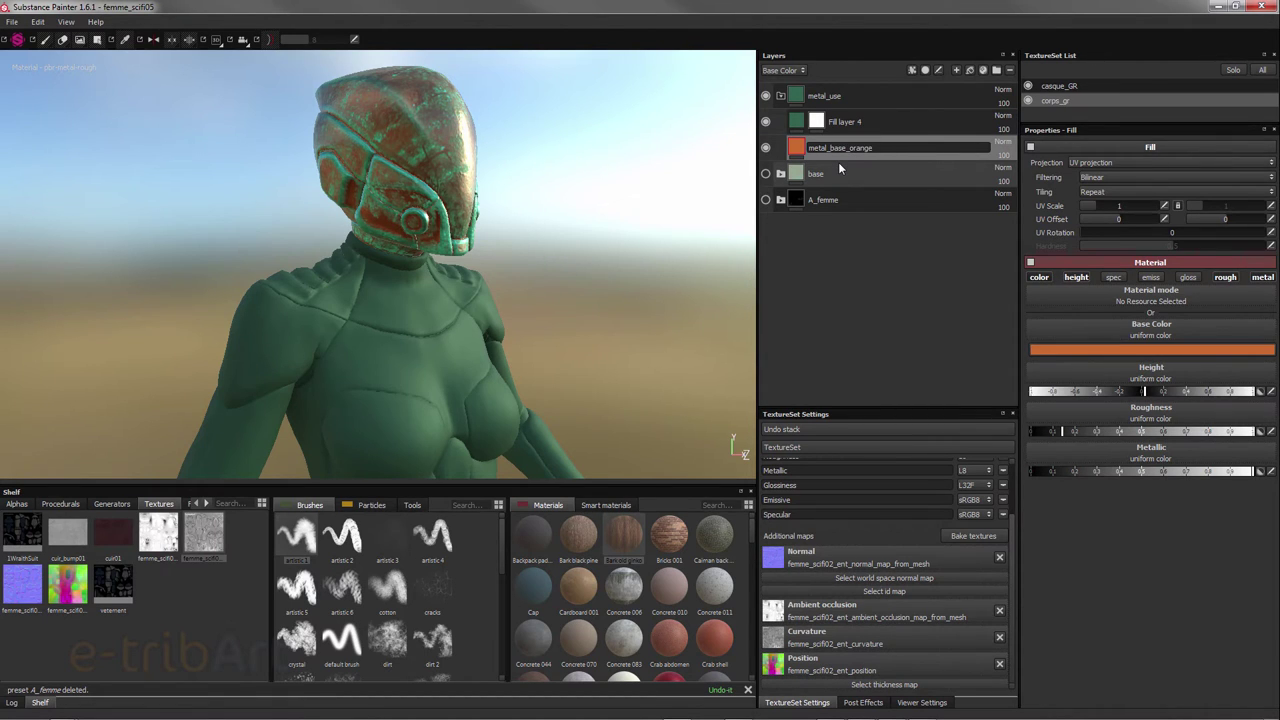
key(Return)
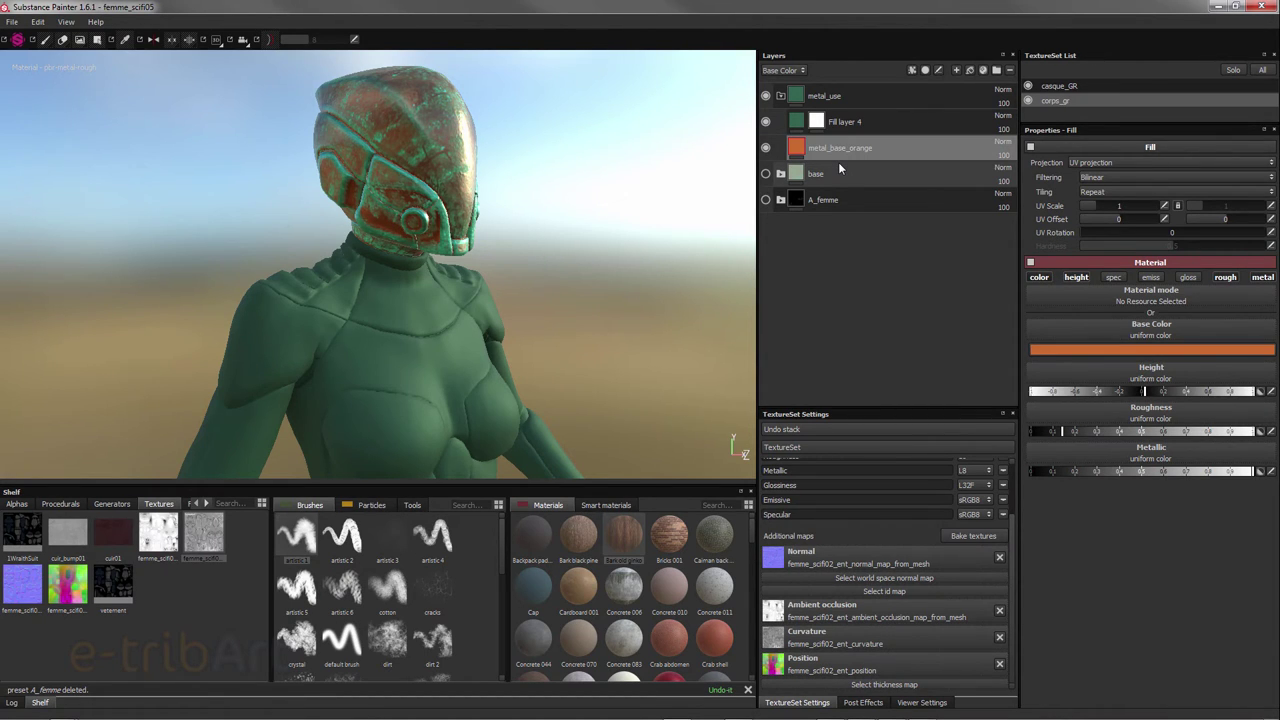
double_click(845, 122)
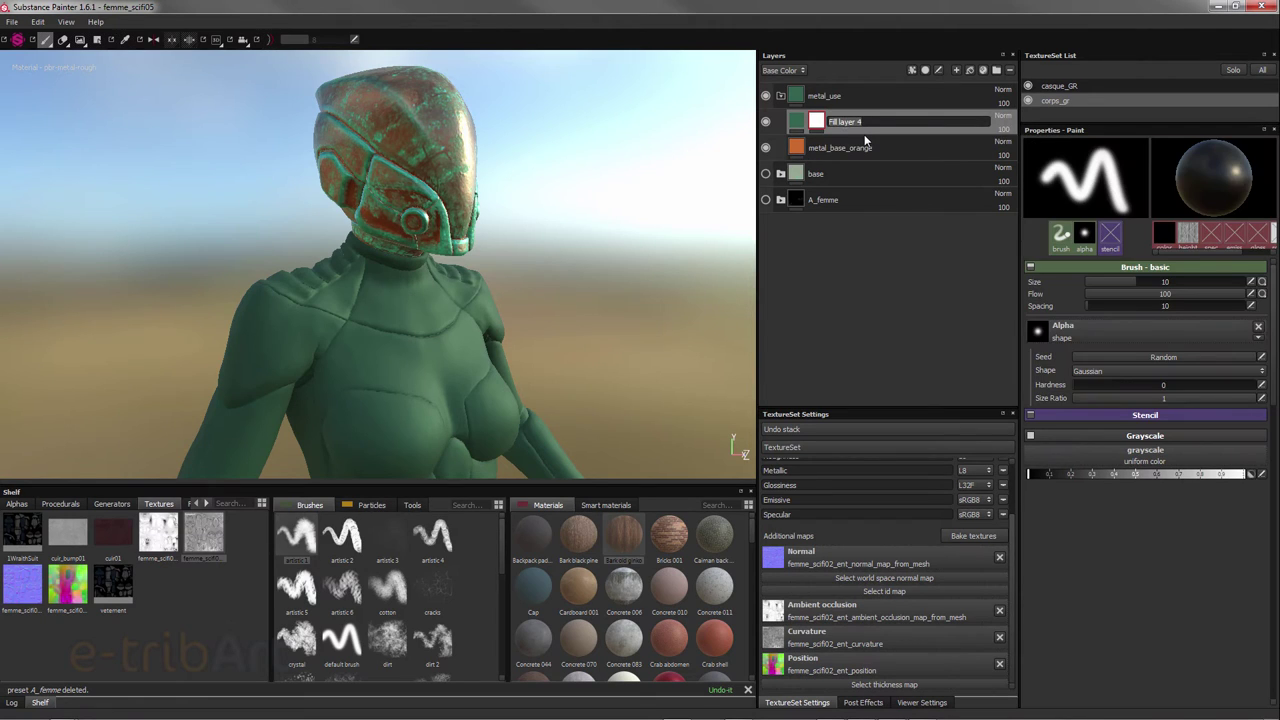
text(usure)
key(Return)
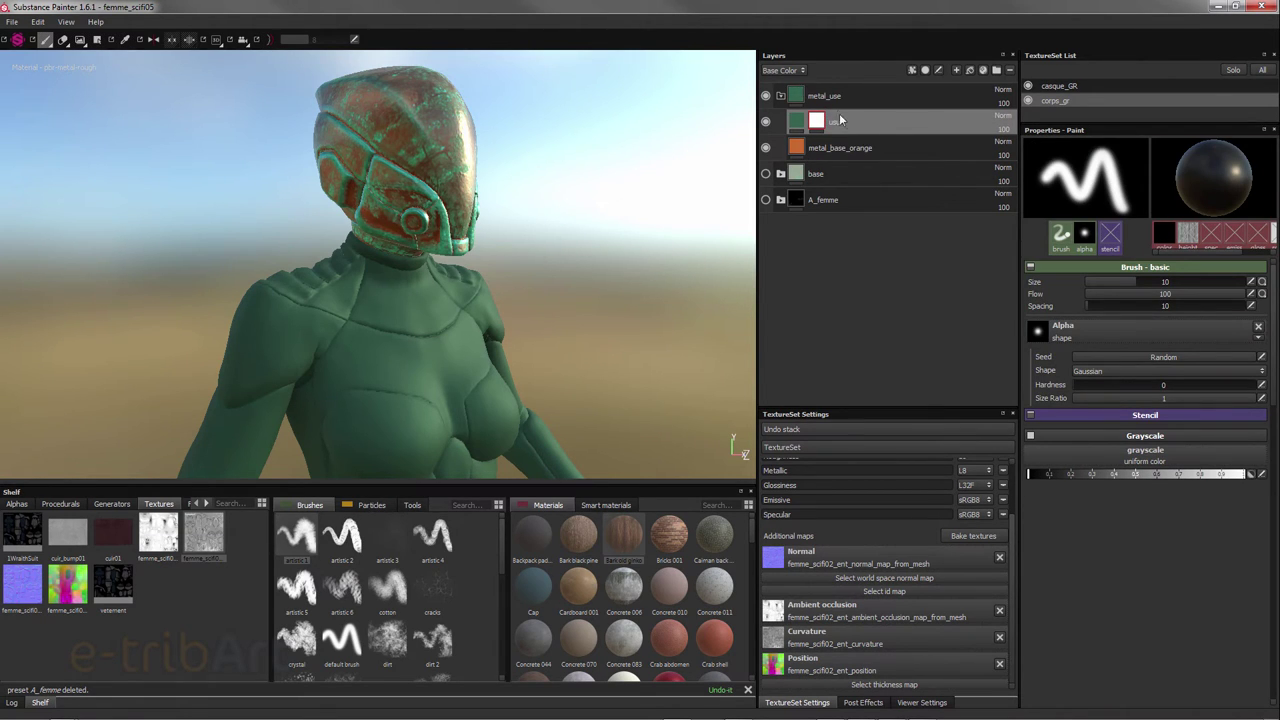
double_click(846, 122)
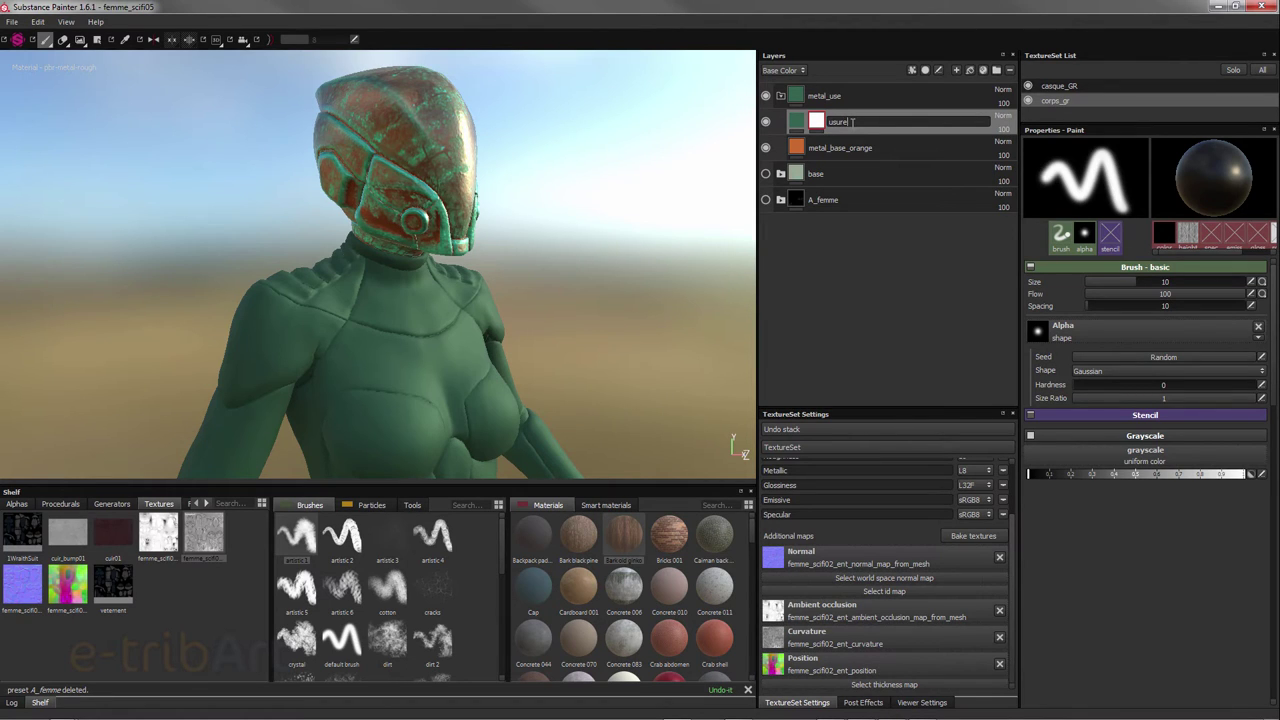
key(Return)
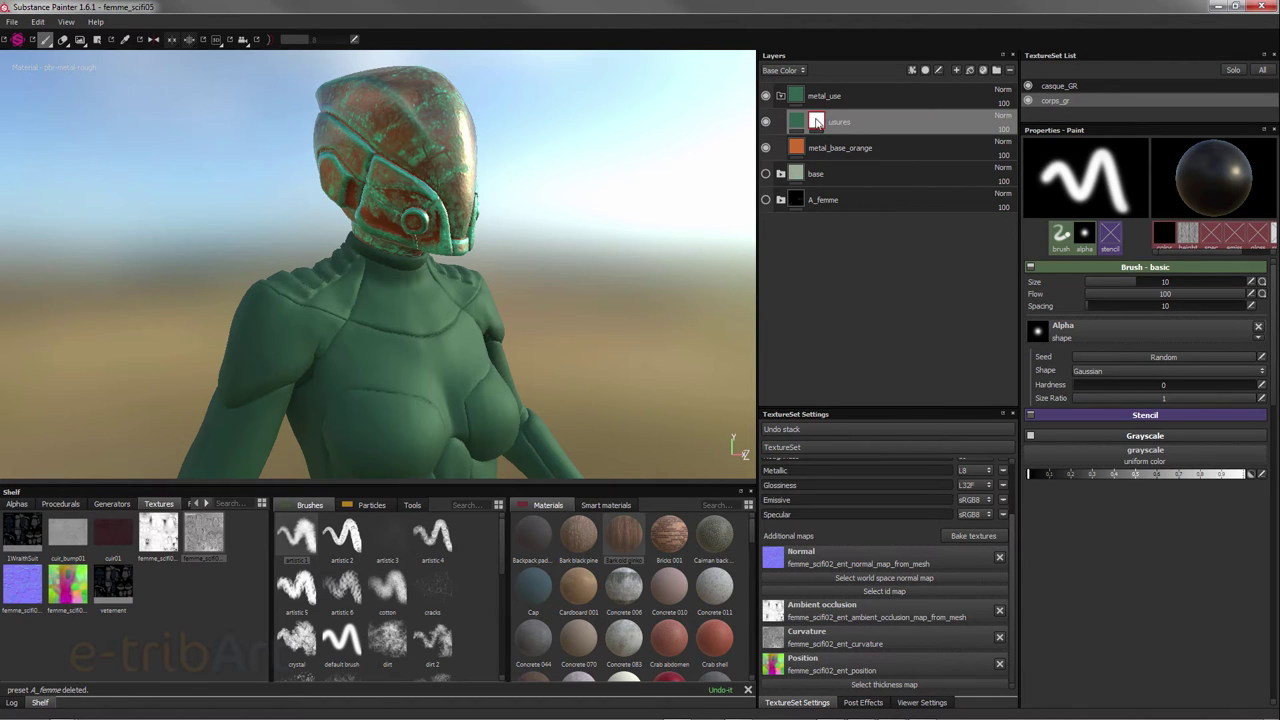
- Switch between the usures layer's fill content and its mask, ending on the mask
click(796, 123)
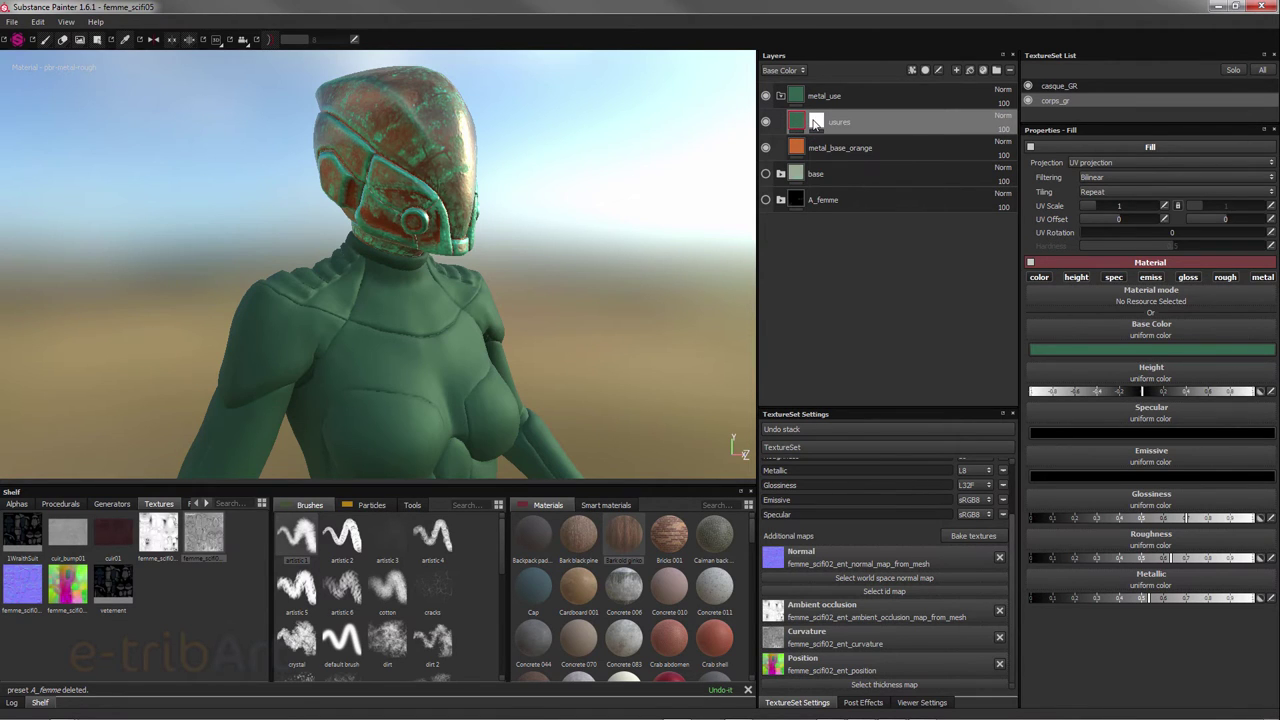
click(816, 121)
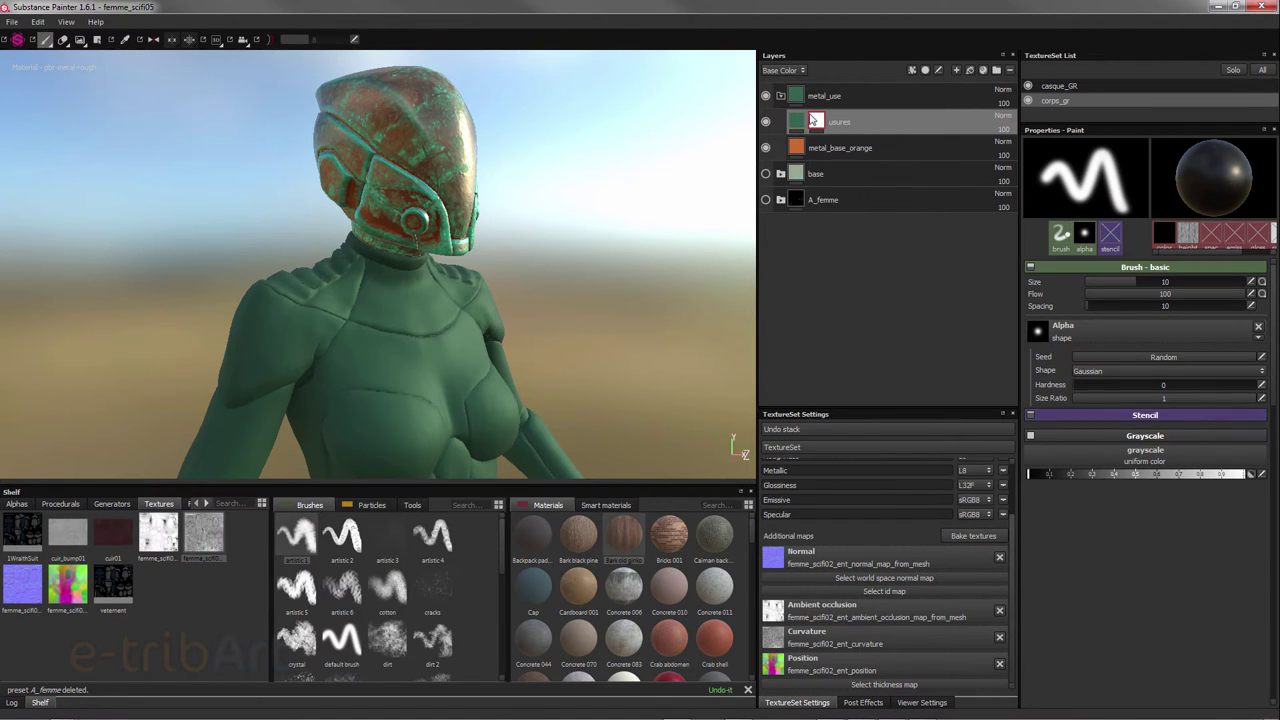
mouse_move(816, 121)
click(795, 121)
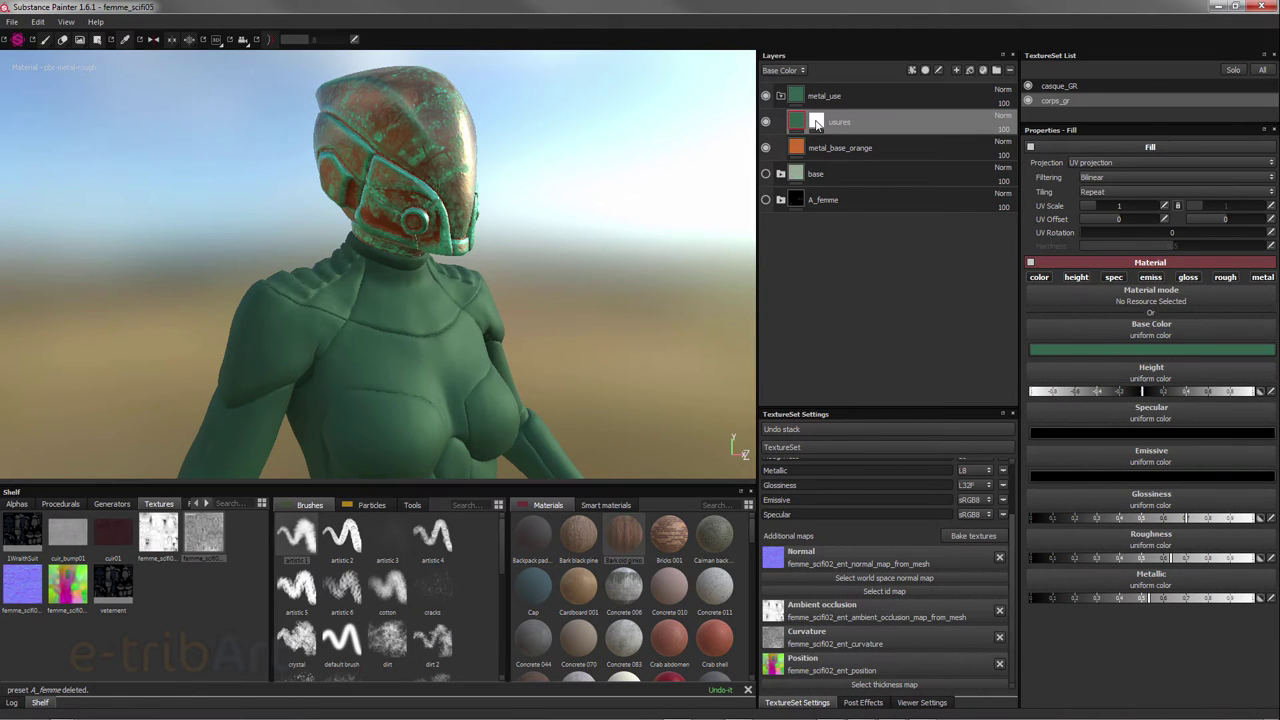
click(817, 122)
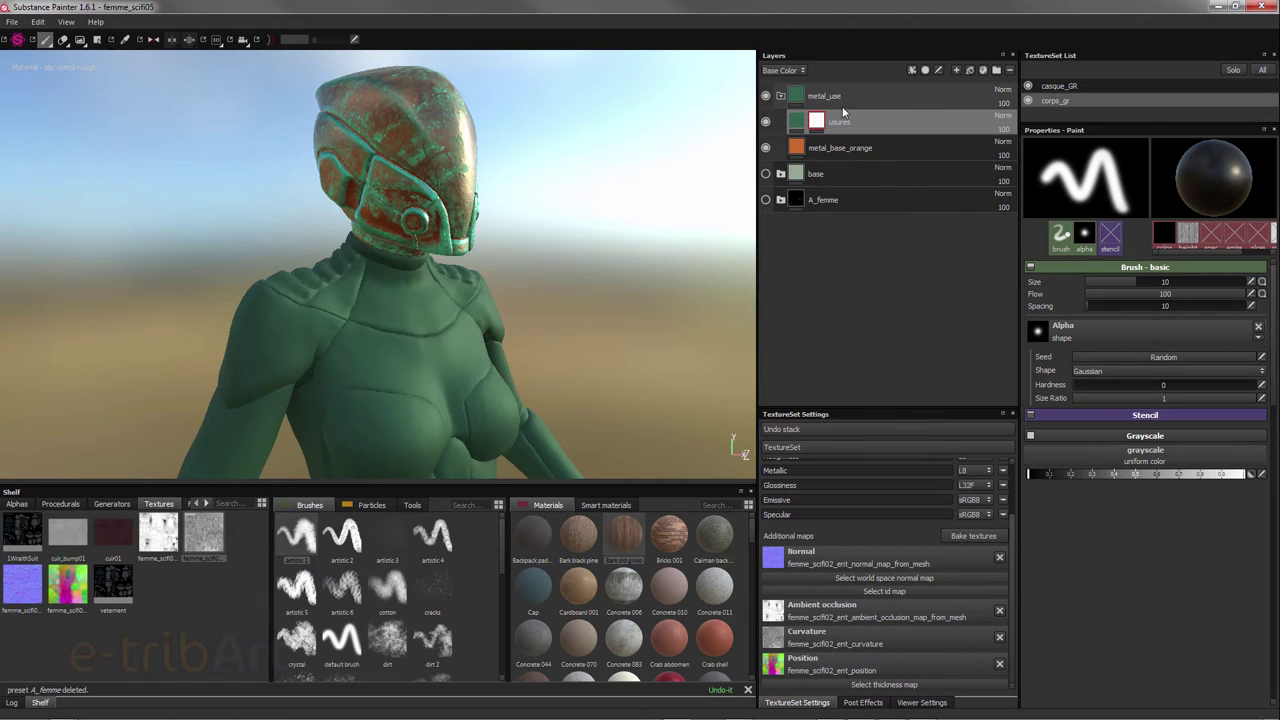
- Add a fill effect to the usures mask and set its grayscale value to about 0.5
click(912, 71)
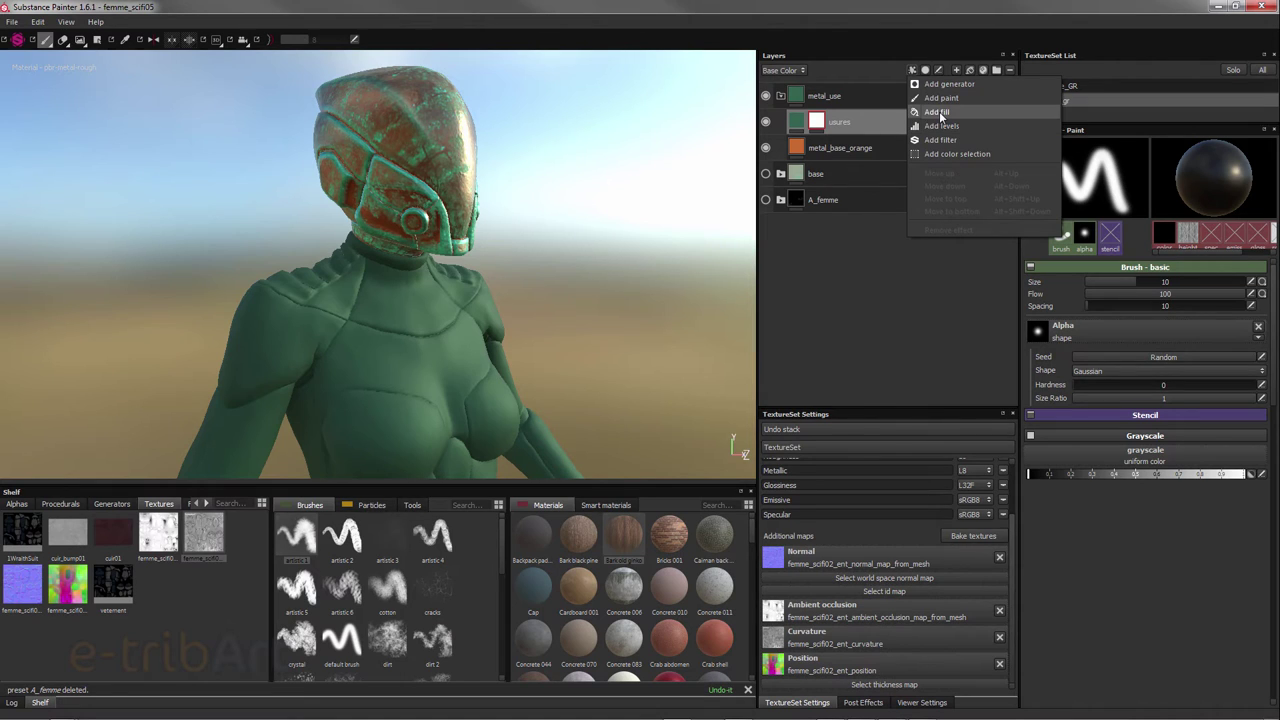
click(939, 112)
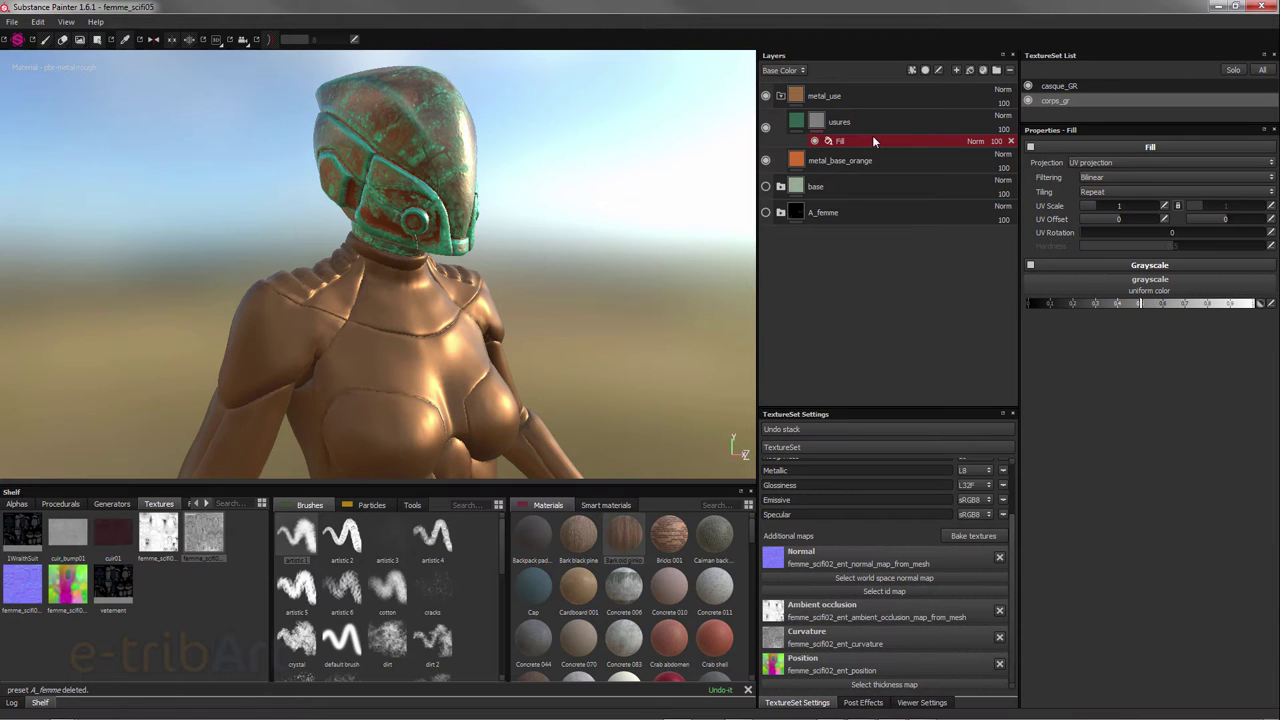
drag(1141, 305, 1256, 305)
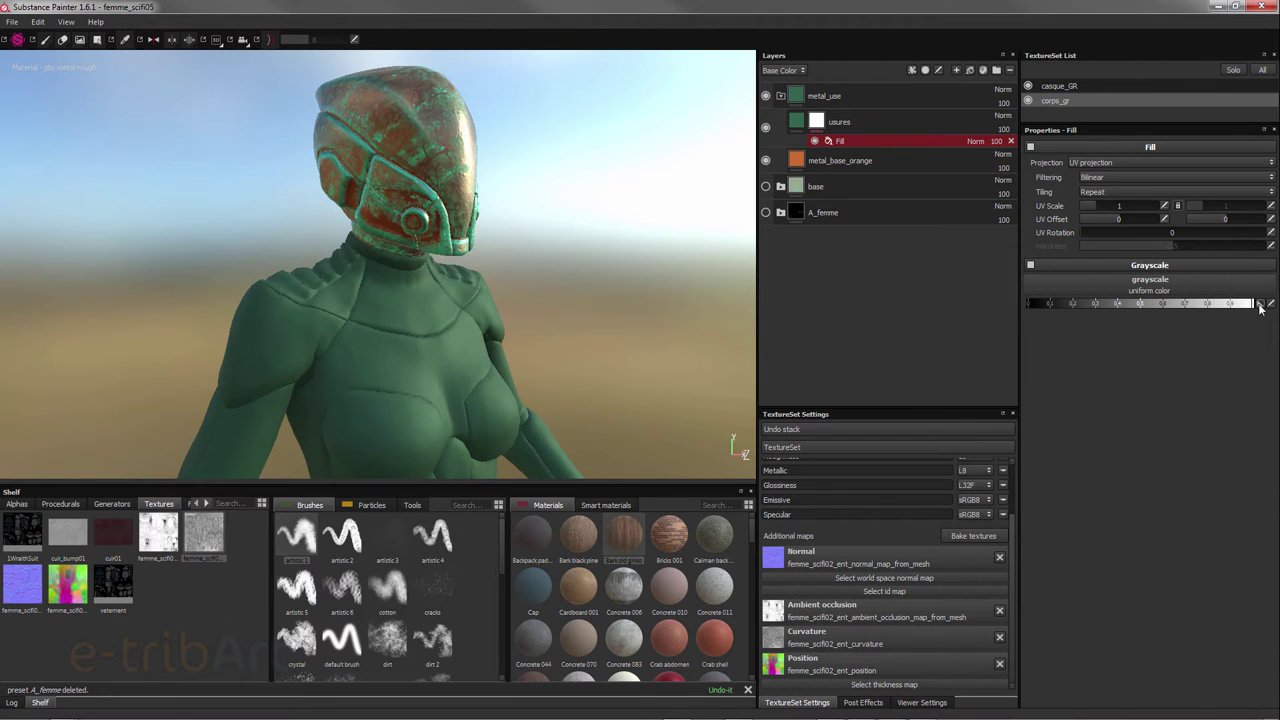
drag(1256, 305, 1023, 305)
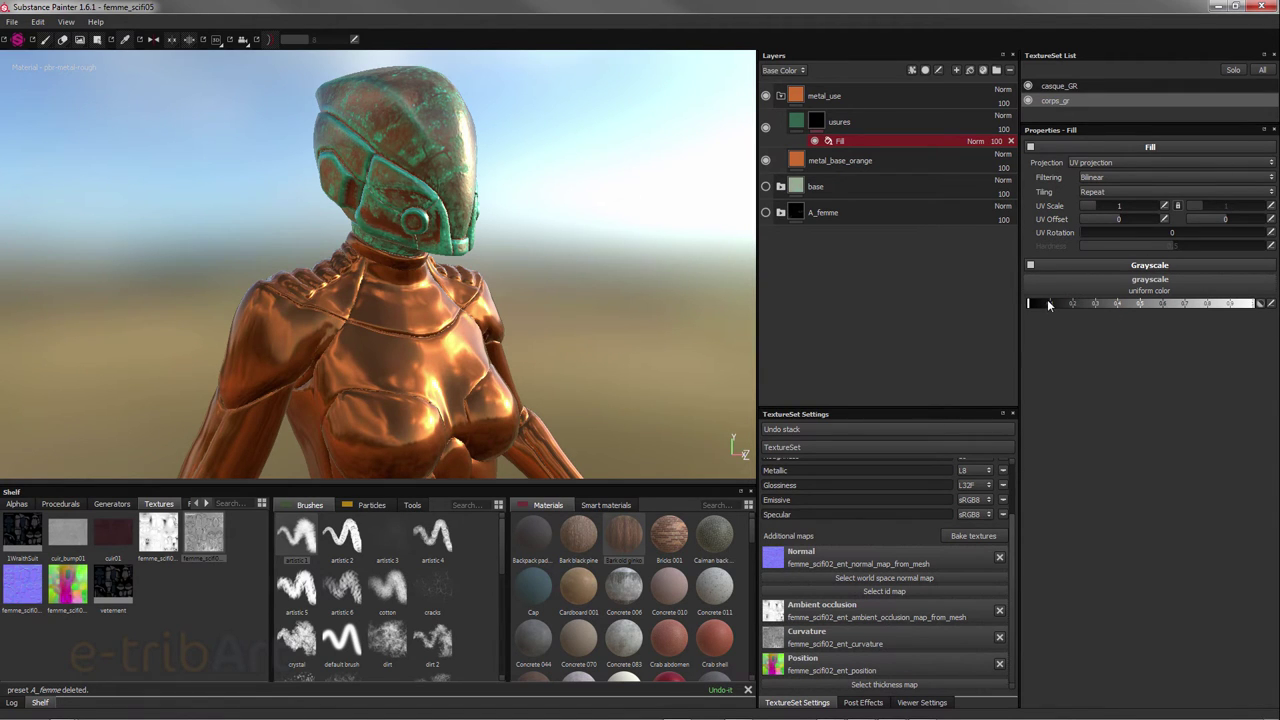
drag(1047, 304, 1138, 304)
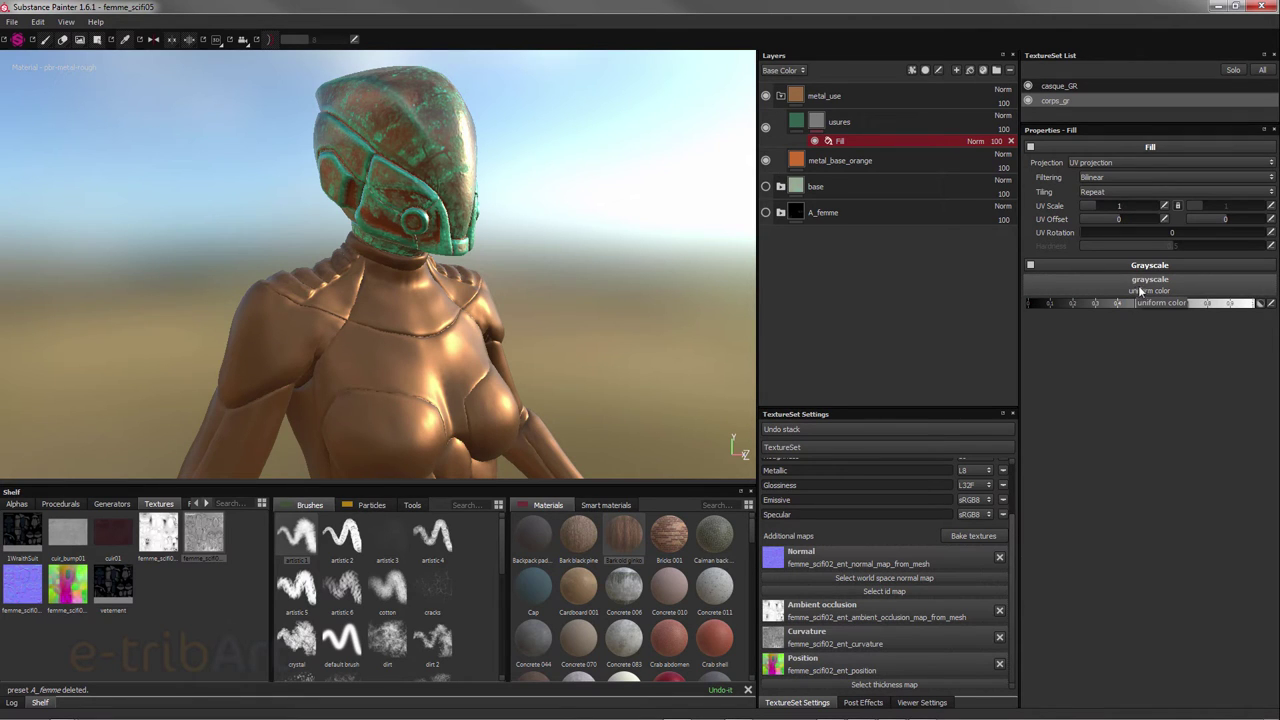
- Try BnW Spots 2 and then Creased as the usures mask's grayscale texture
click(1143, 292)
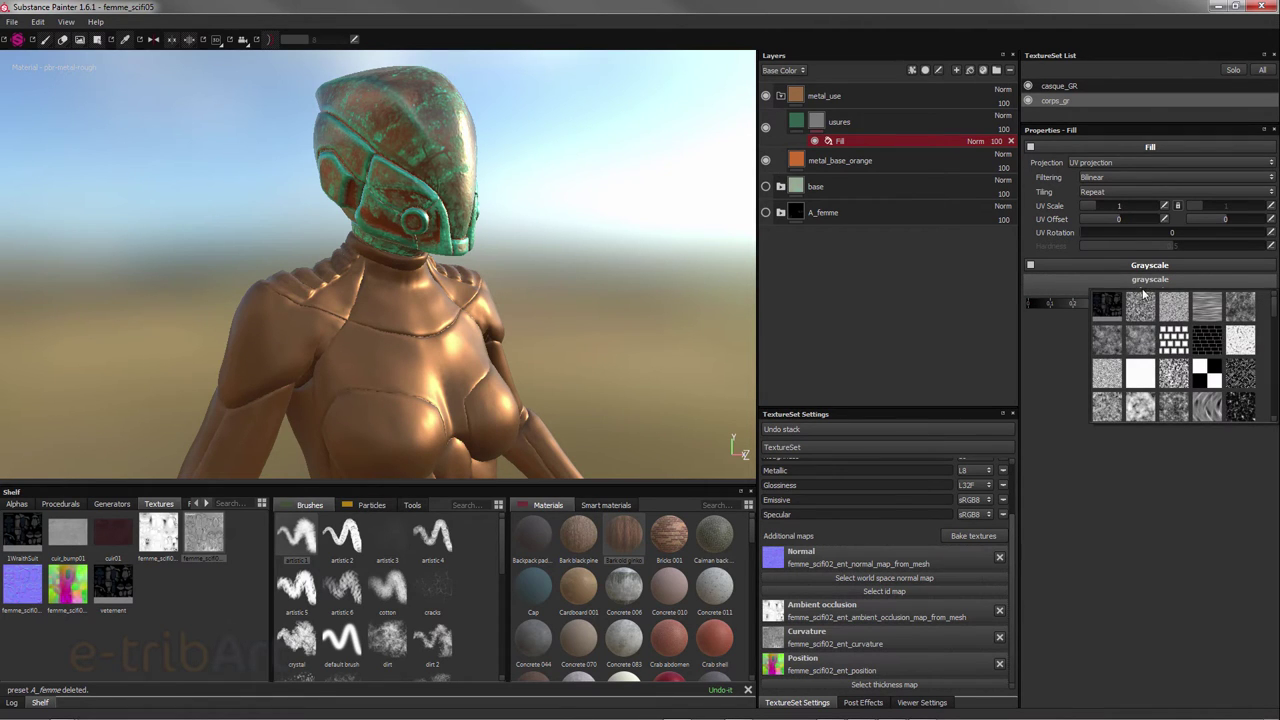
click(1112, 344)
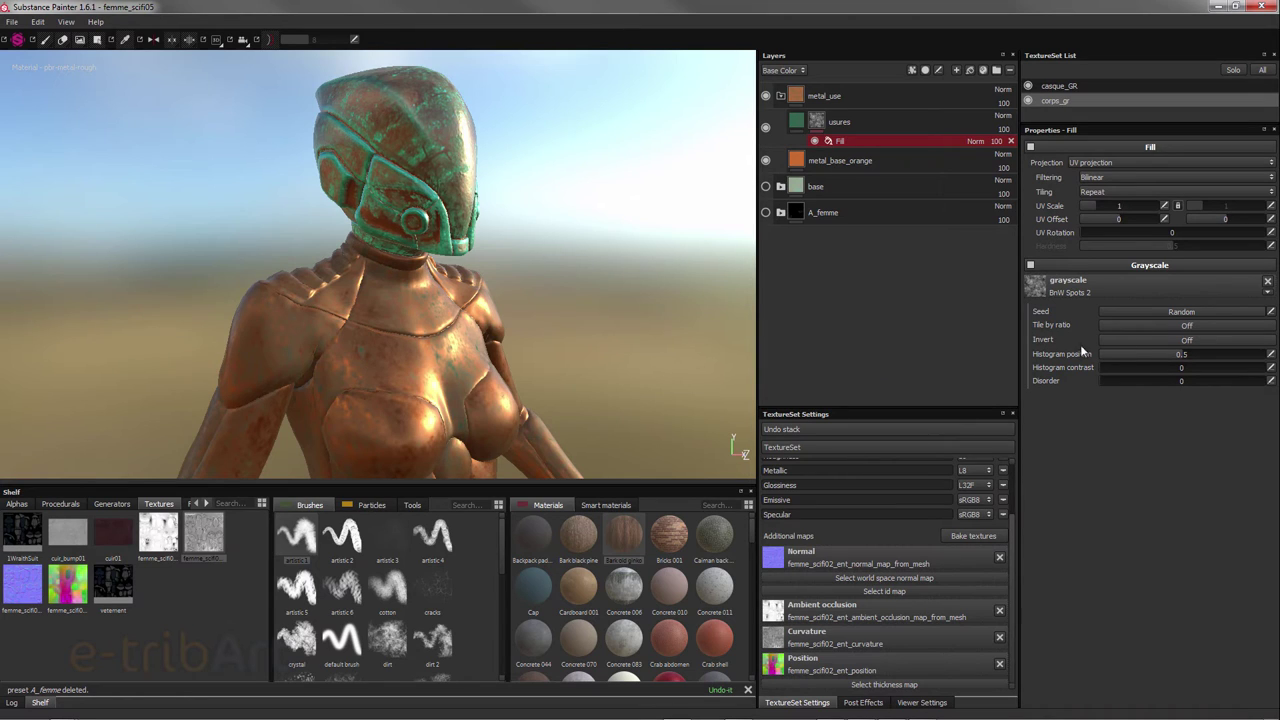
click(1163, 280)
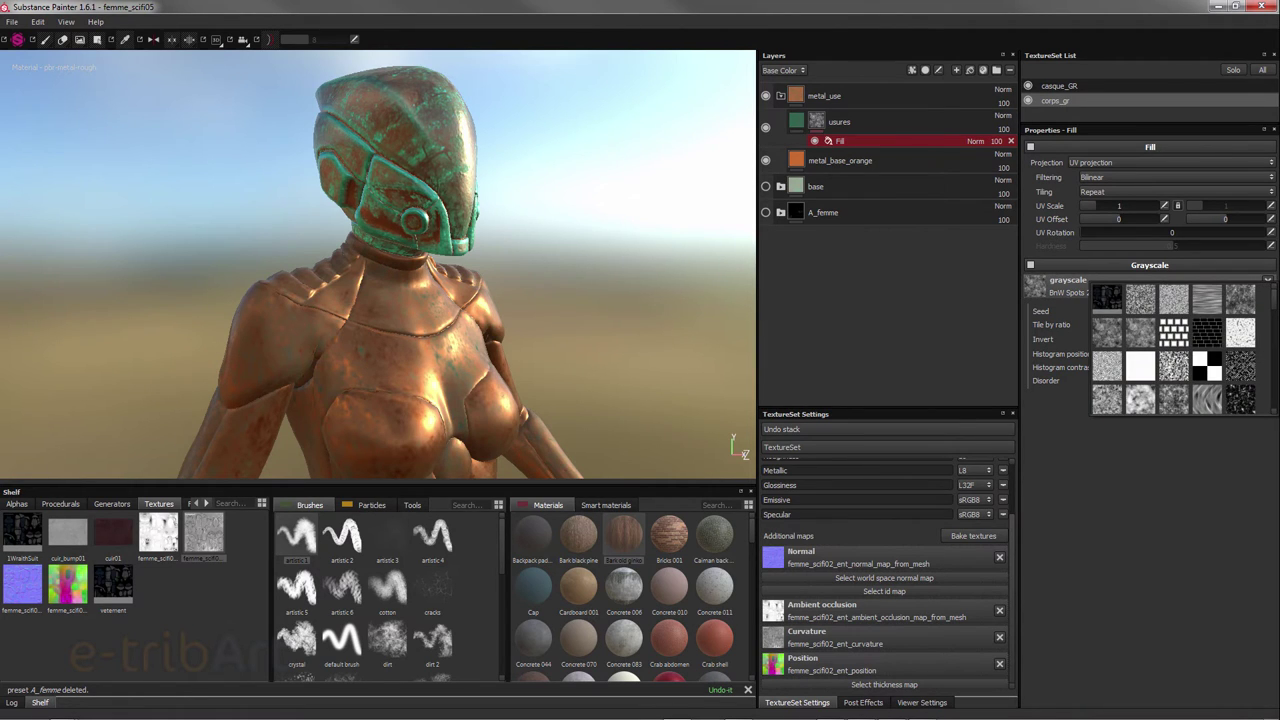
scroll(1274, 309, down, 1)
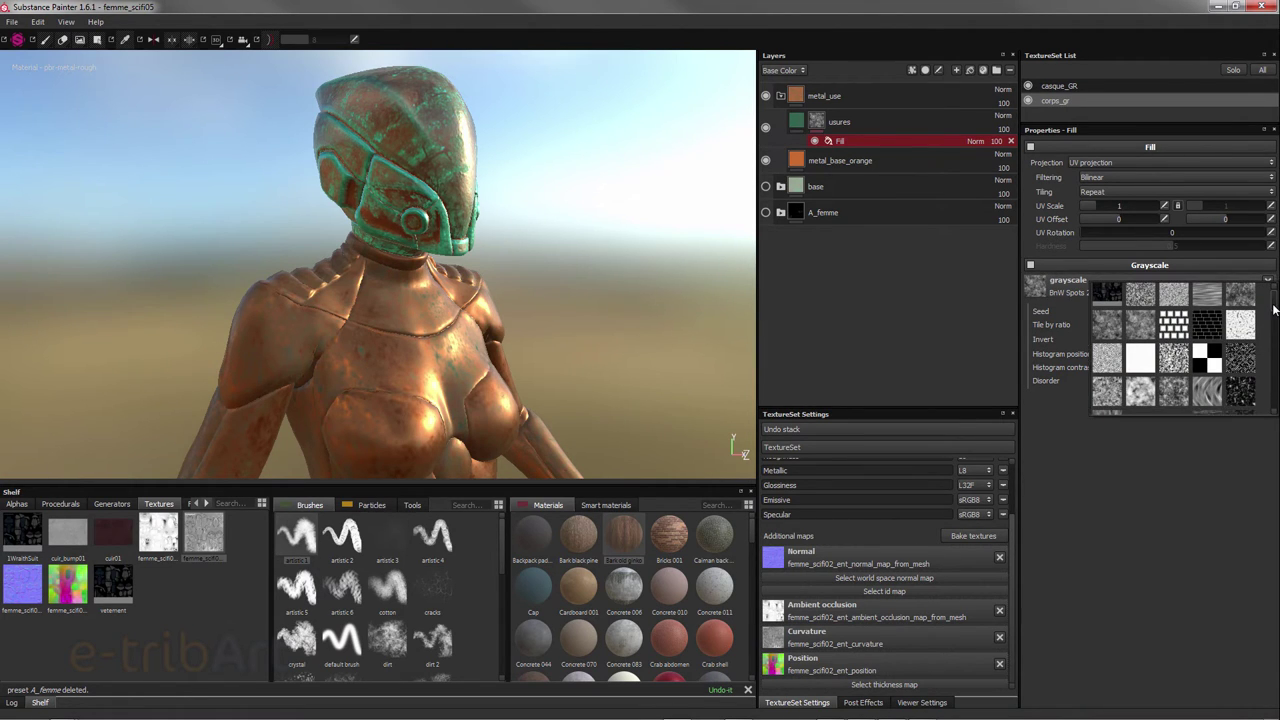
drag(1274, 309, 1274, 314)
click(1207, 362)
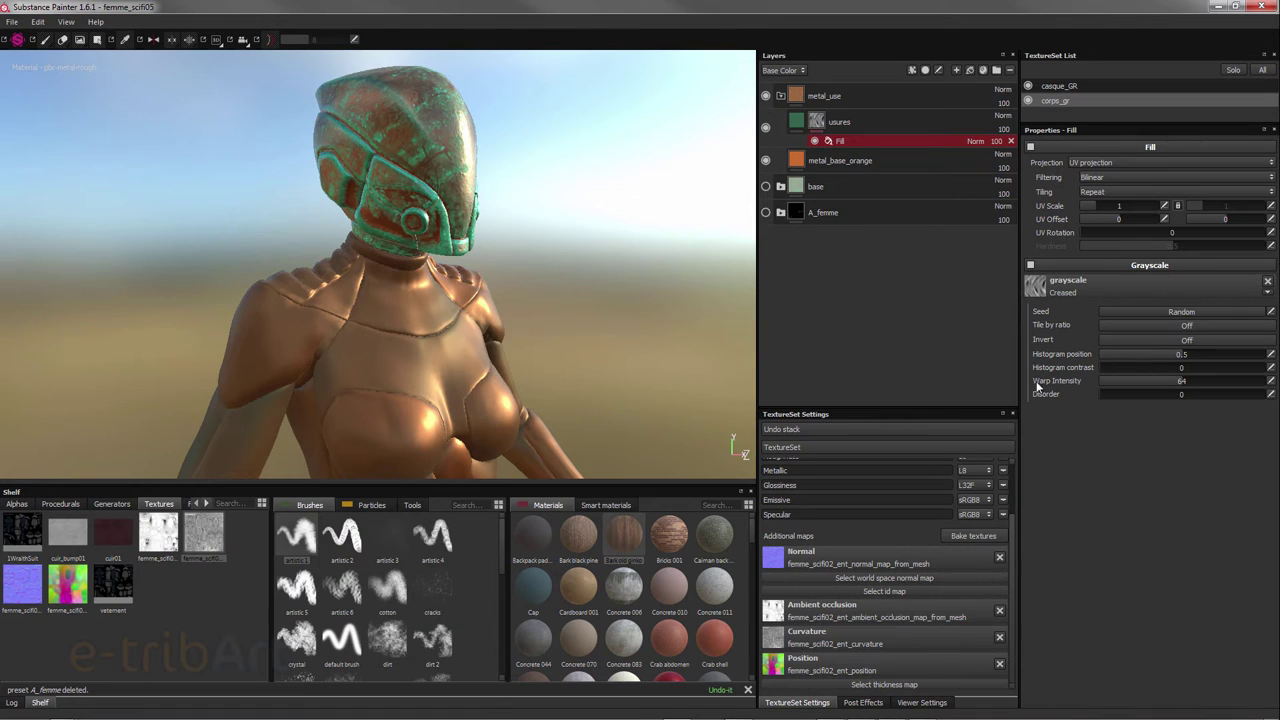
- Settle on Clouds 1 for the mask and raise its histogram position to 0.54
click(1102, 293)
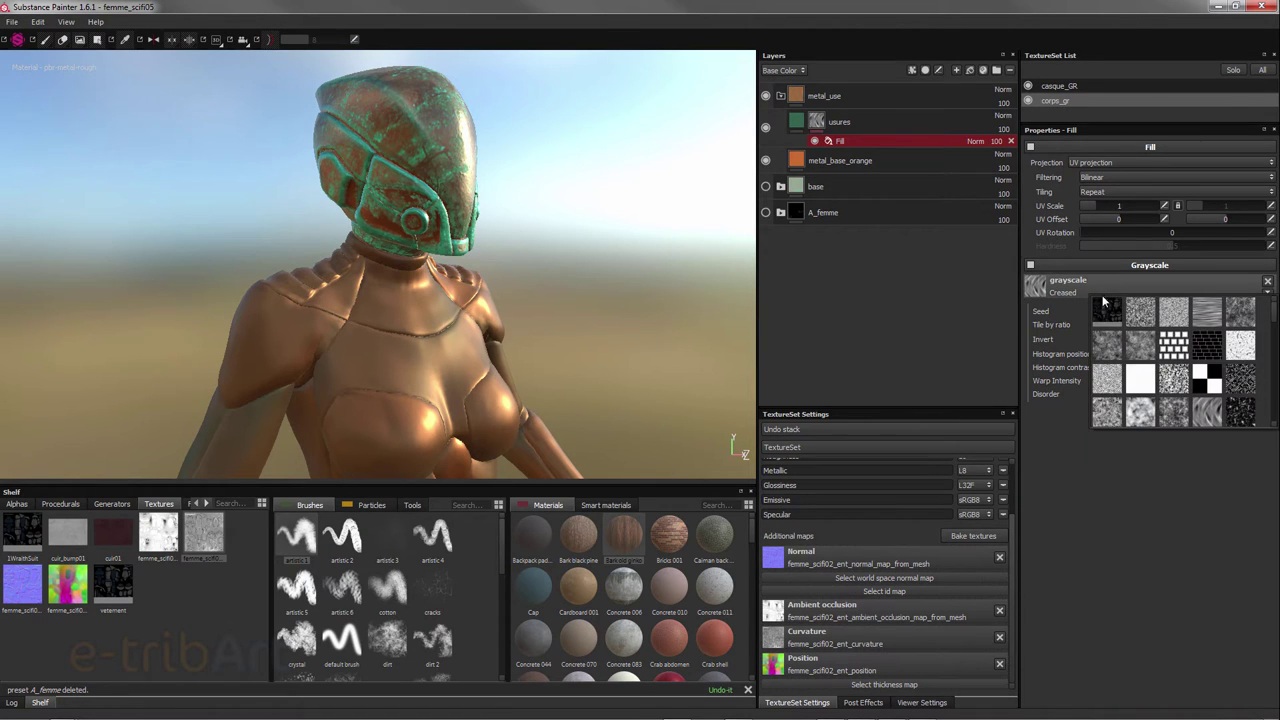
click(1117, 418)
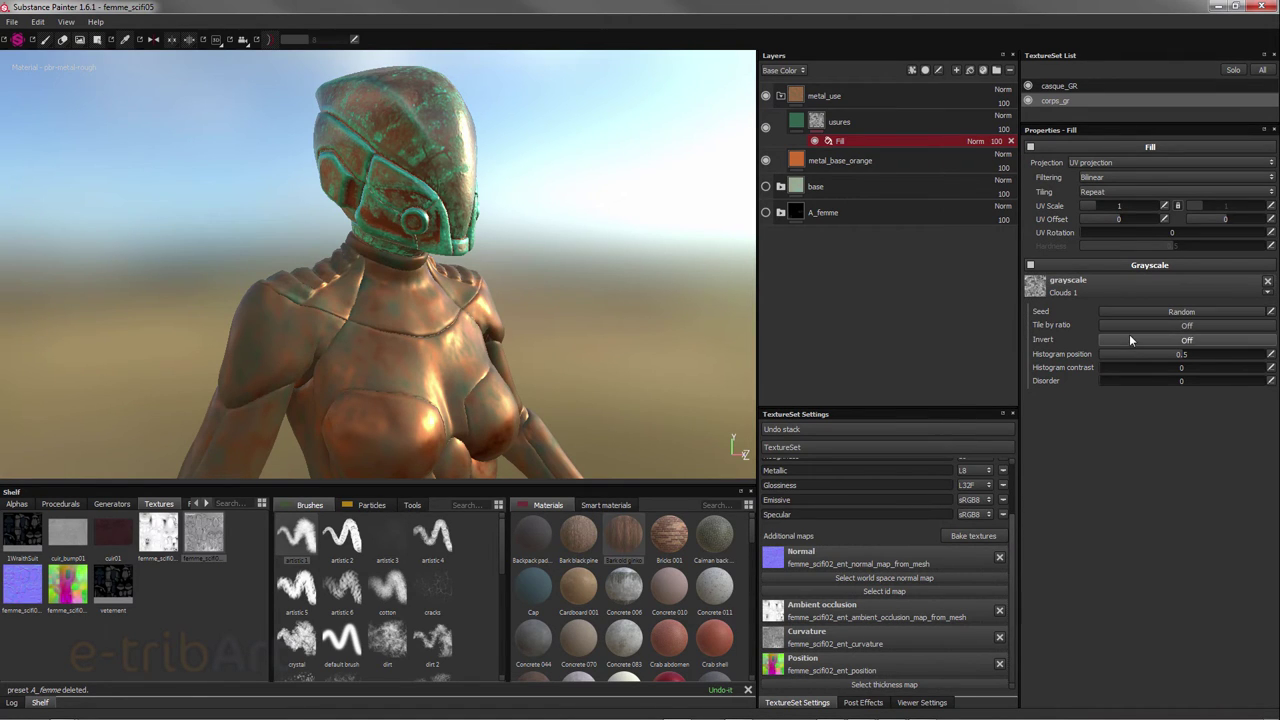
mouse_move(1182, 355)
mouse_down()
mouse_move(1208, 360)
mouse_move(1185, 356)
mouse_up()
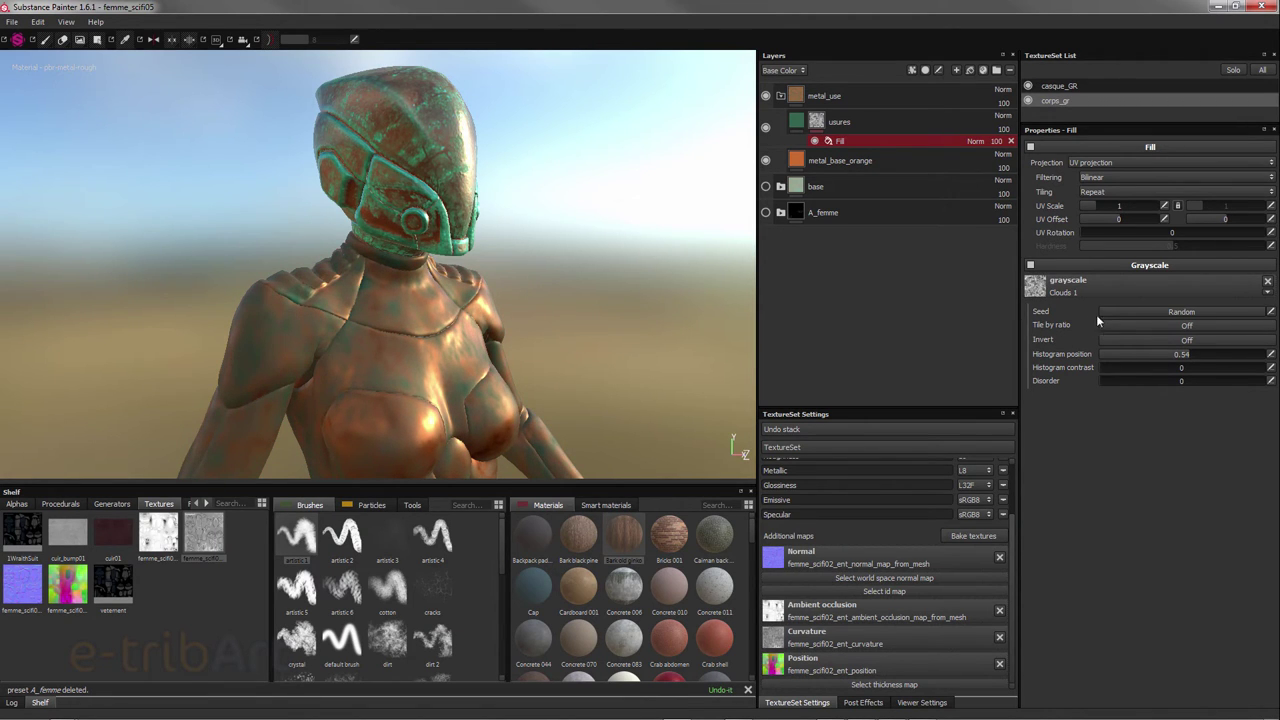
click(1108, 286)
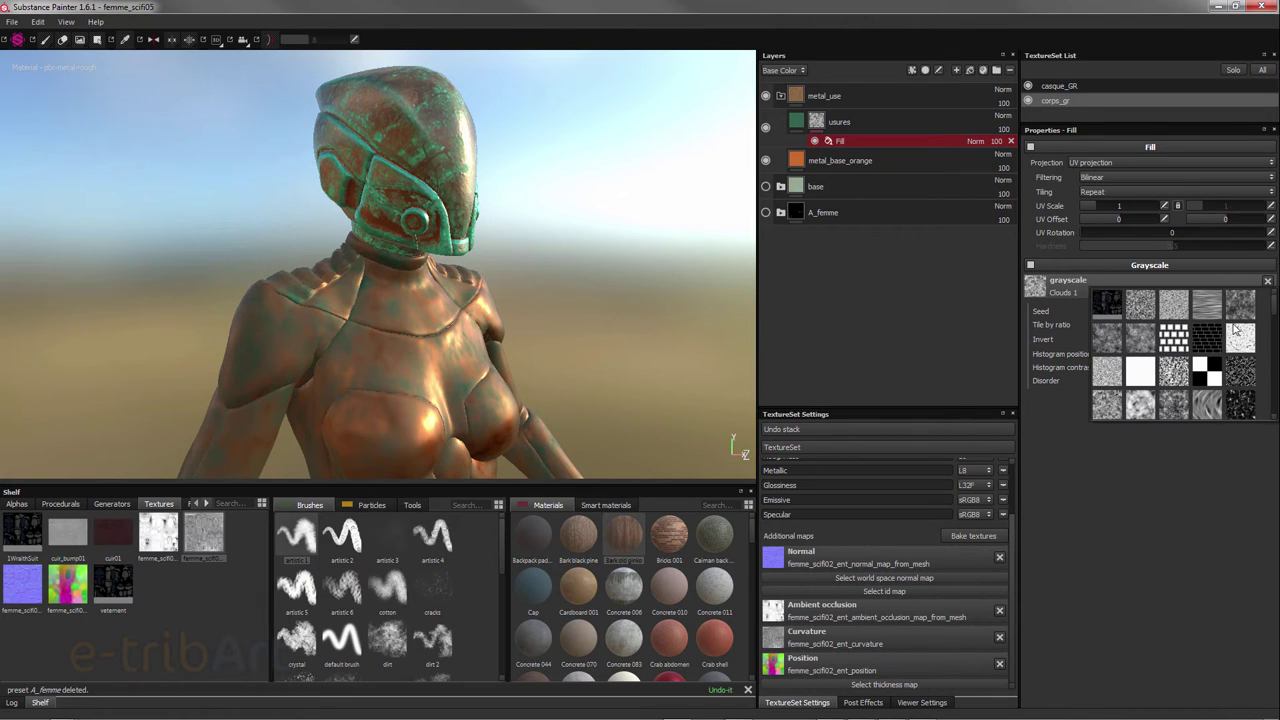
click(1060, 440)
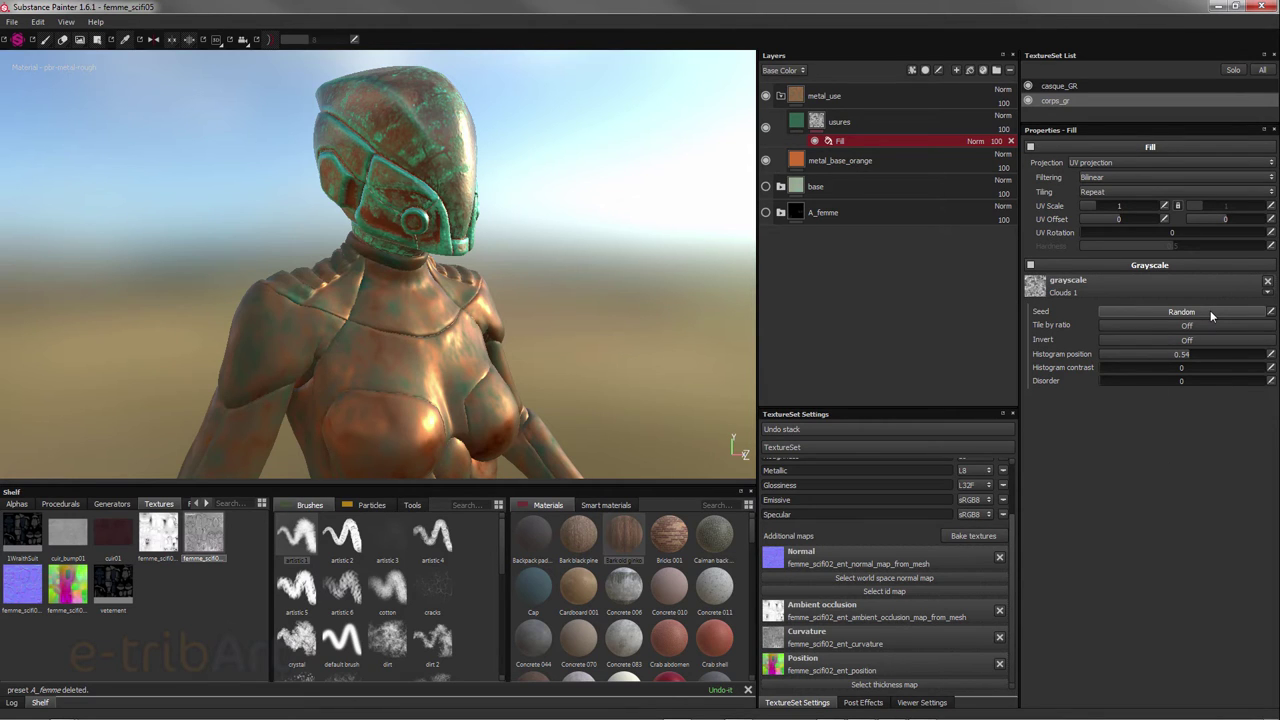
- Swap Clouds 1 for the baked femme_scifi02_ent_curvature map in the usures mask fill
click(1190, 285)
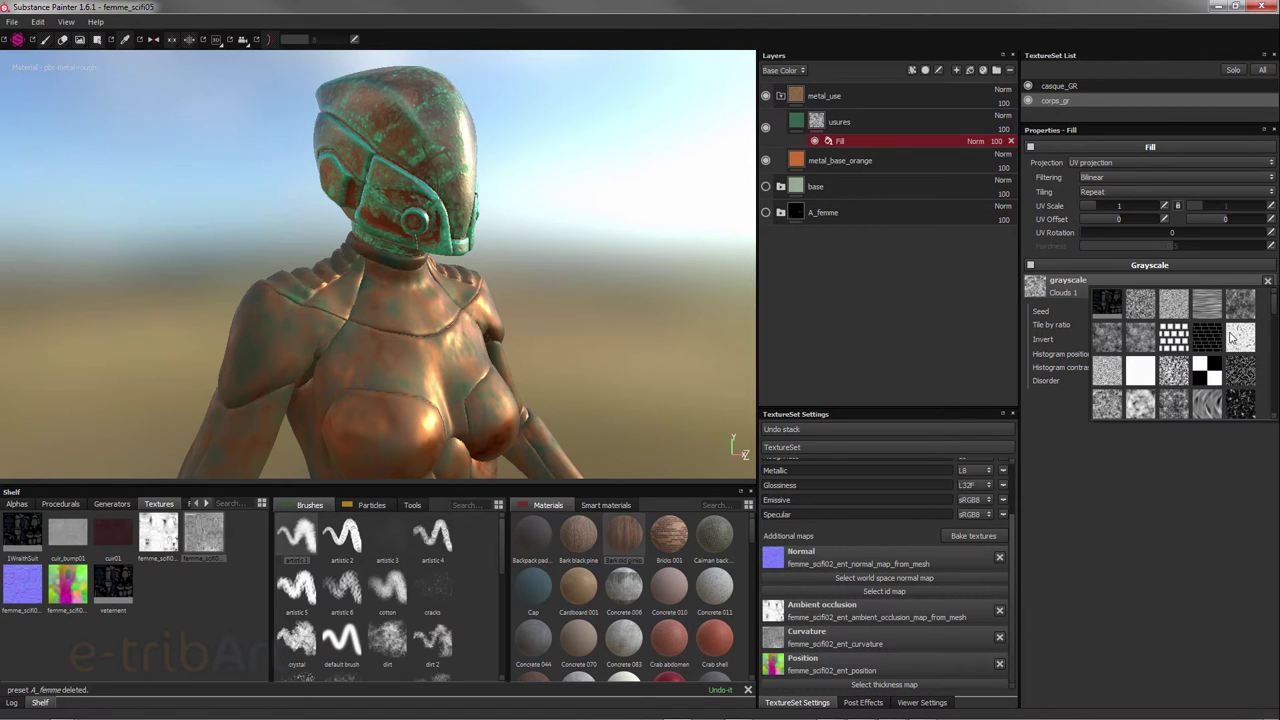
drag(1273, 315, 1269, 347)
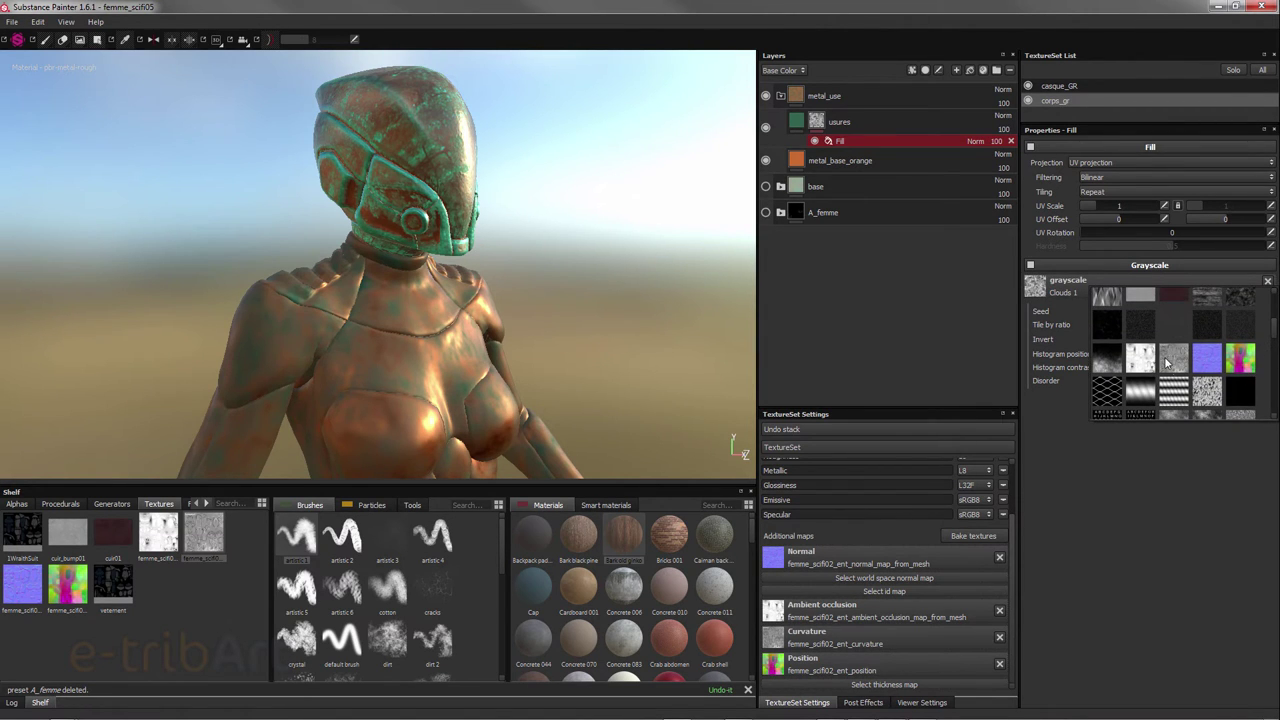
click(1165, 358)
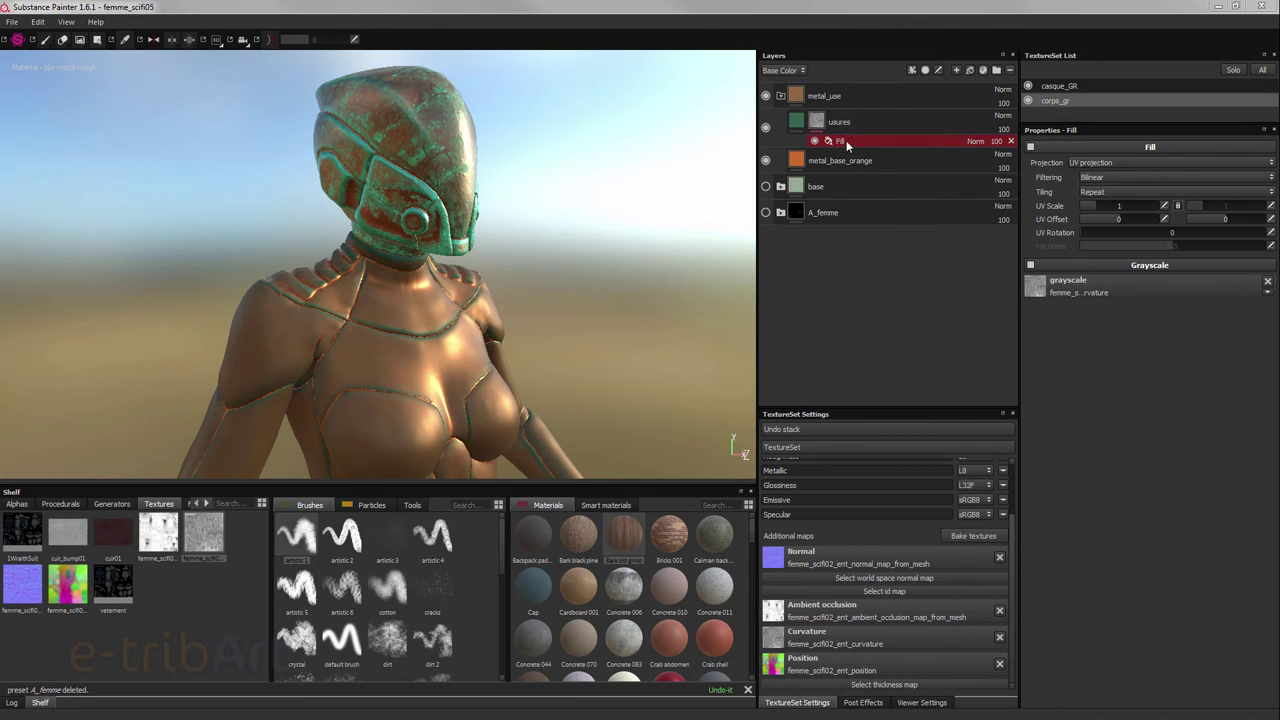
click(911, 71)
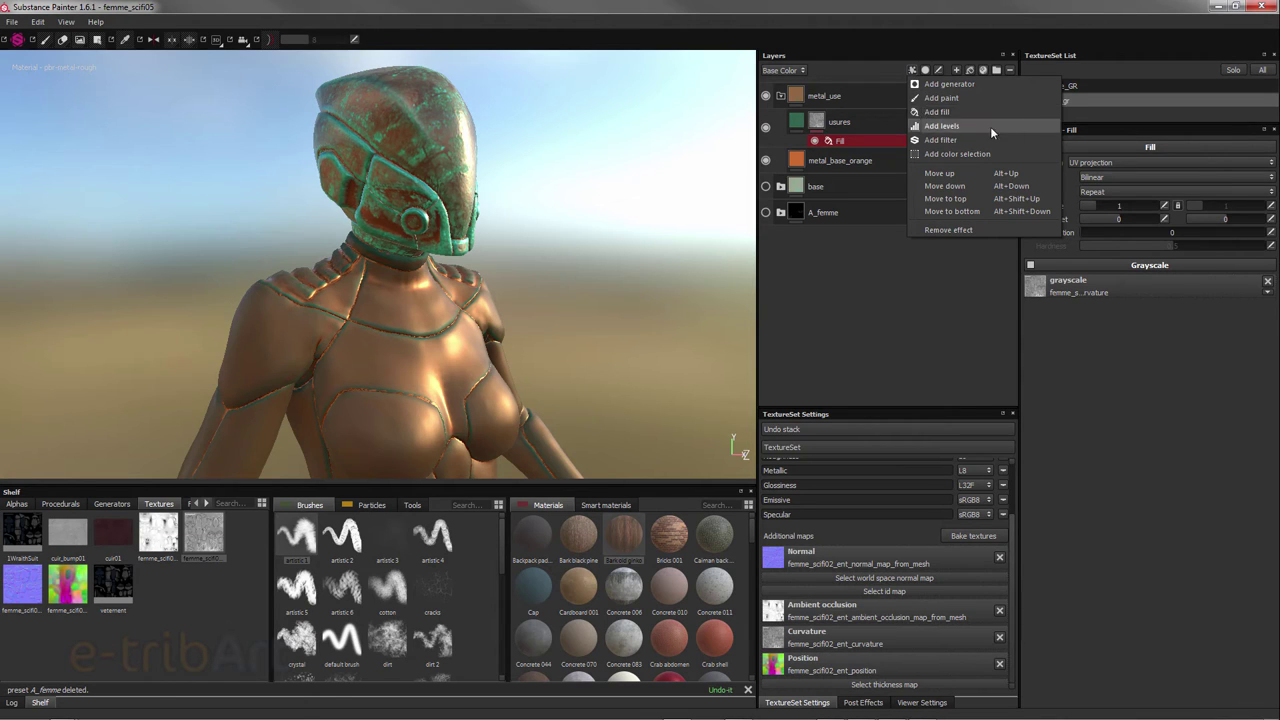
- Stack a Levels effect above the curvature fill in the usures mask and select it
click(948, 127)
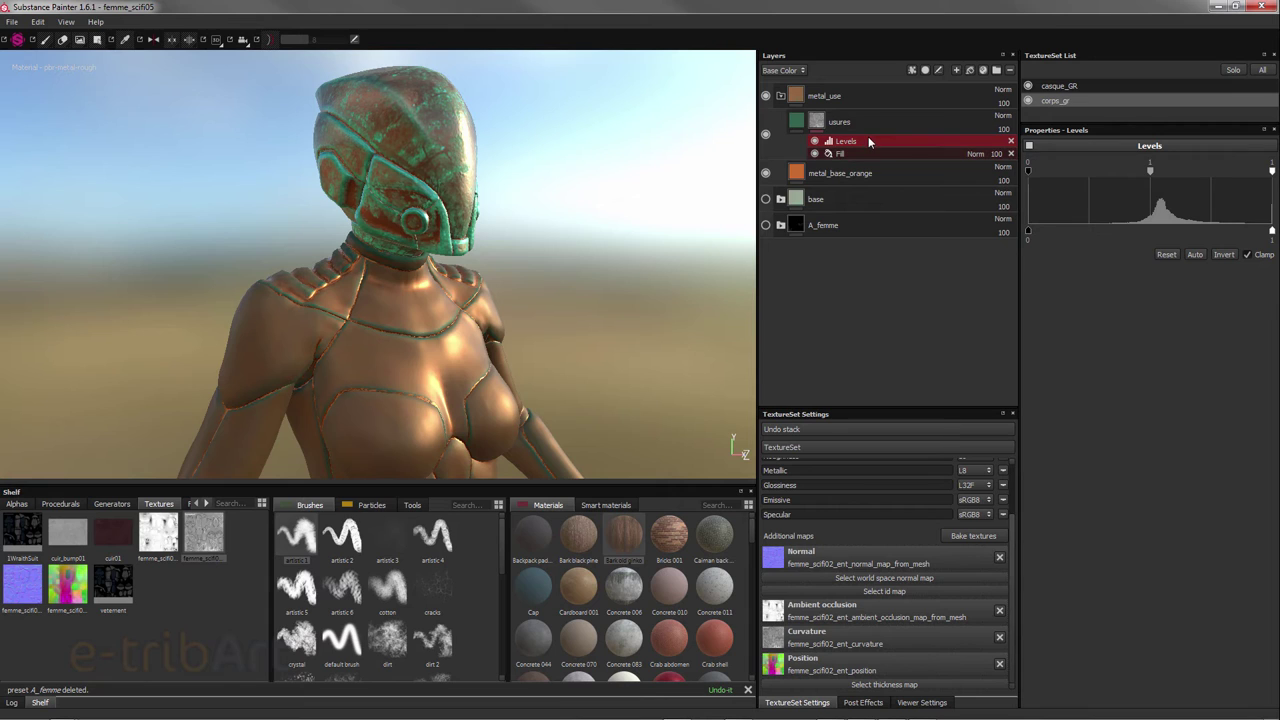
right_click(868, 143)
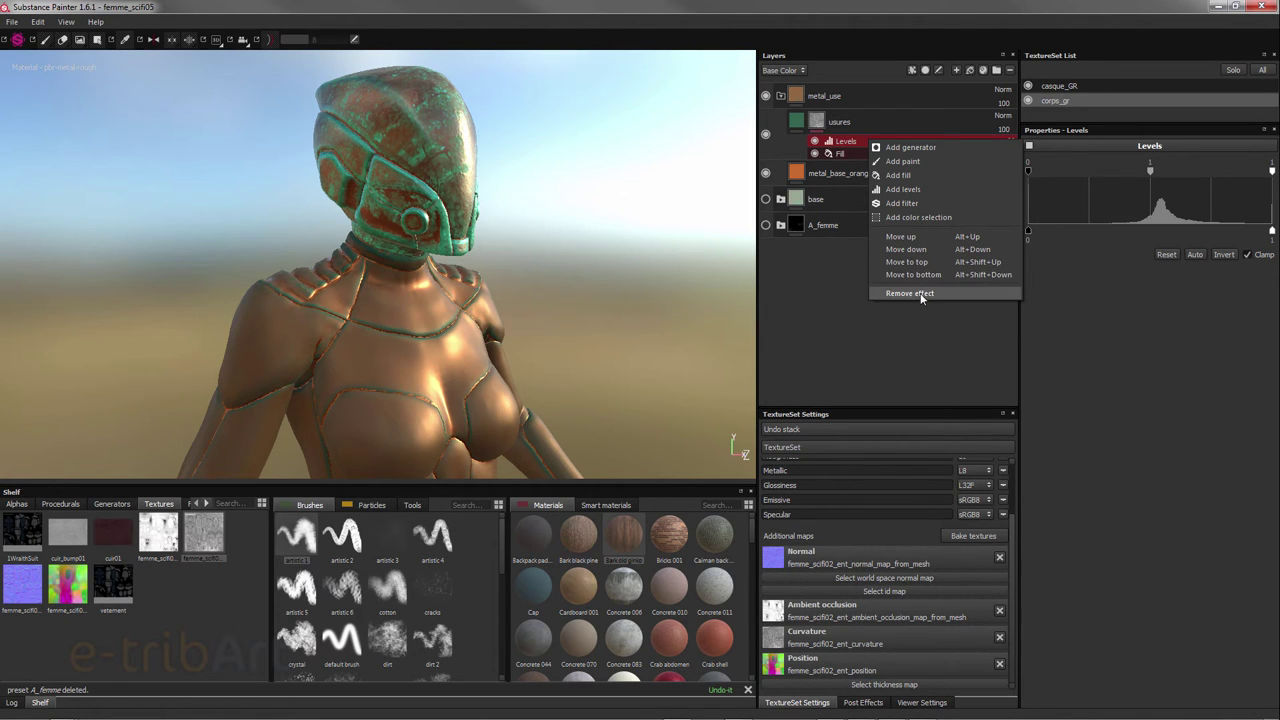
click(835, 282)
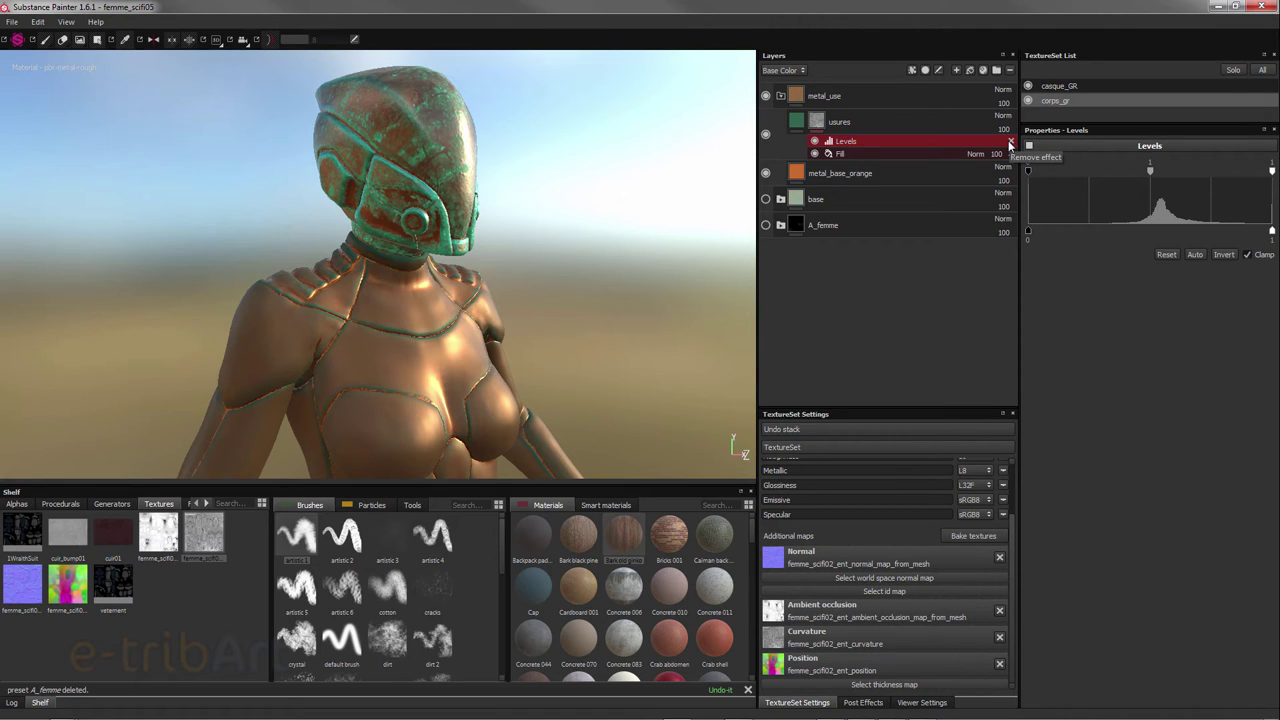
click(971, 154)
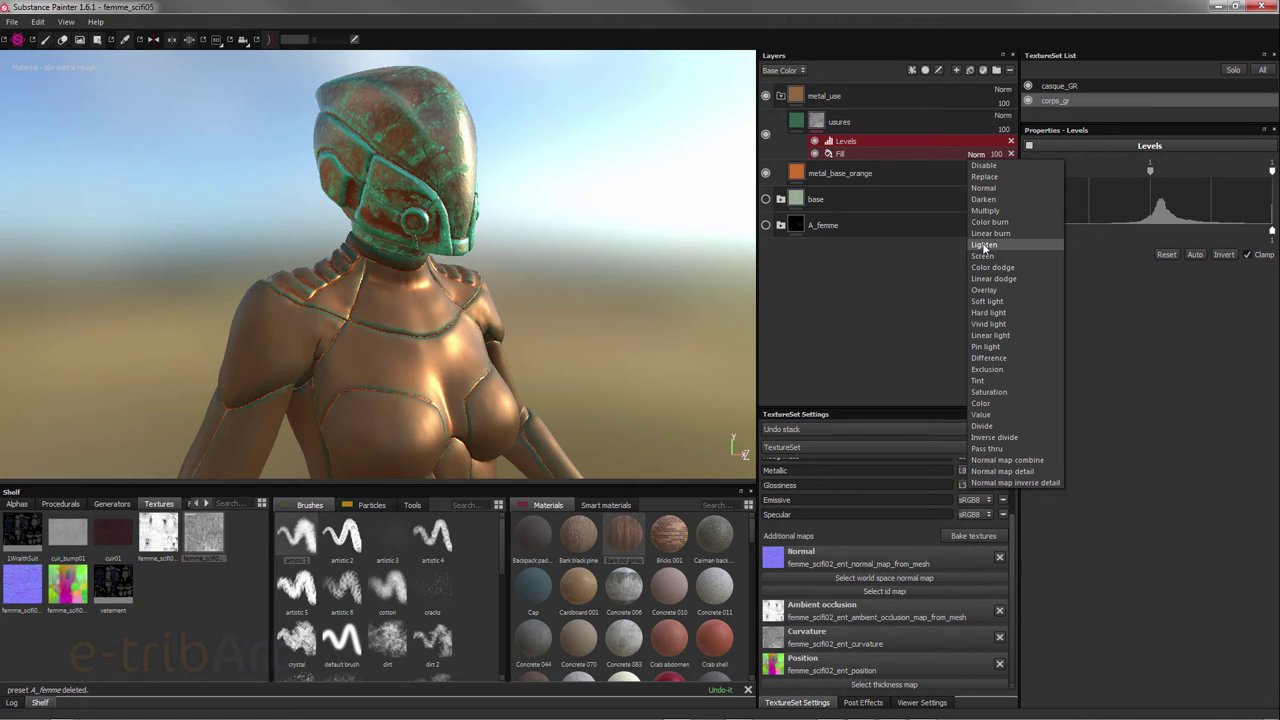
click(869, 154)
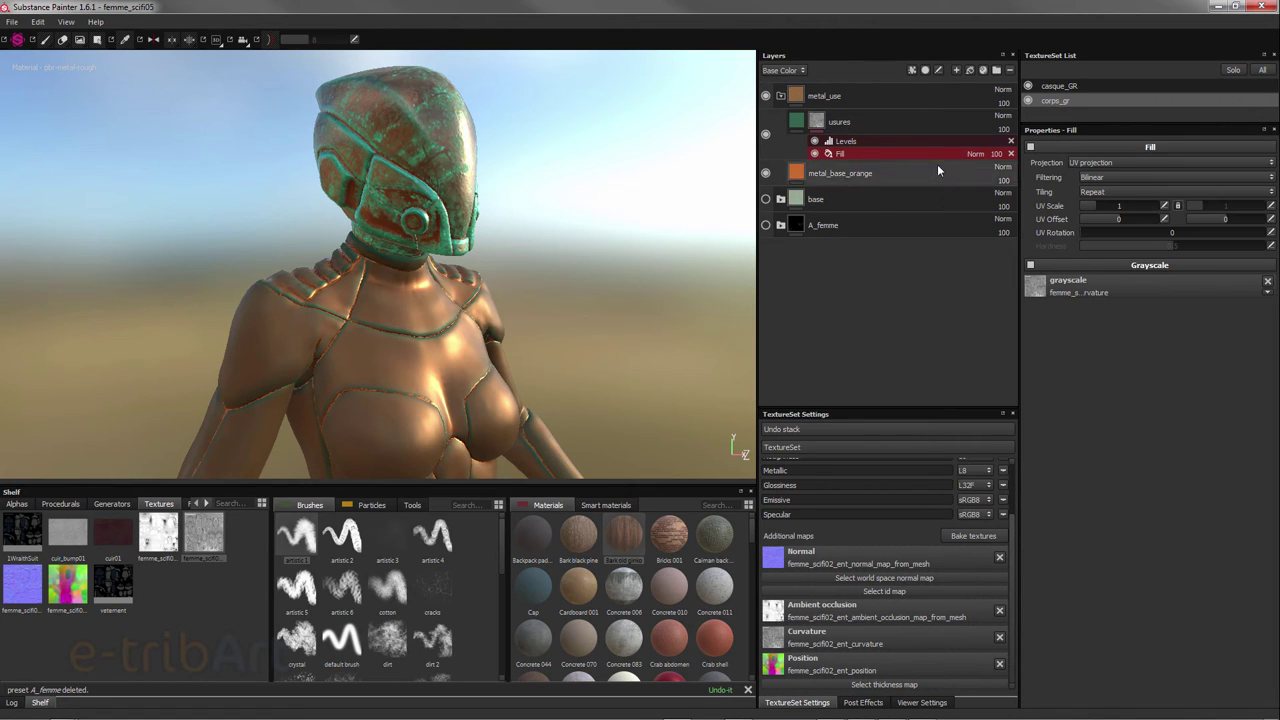
click(850, 142)
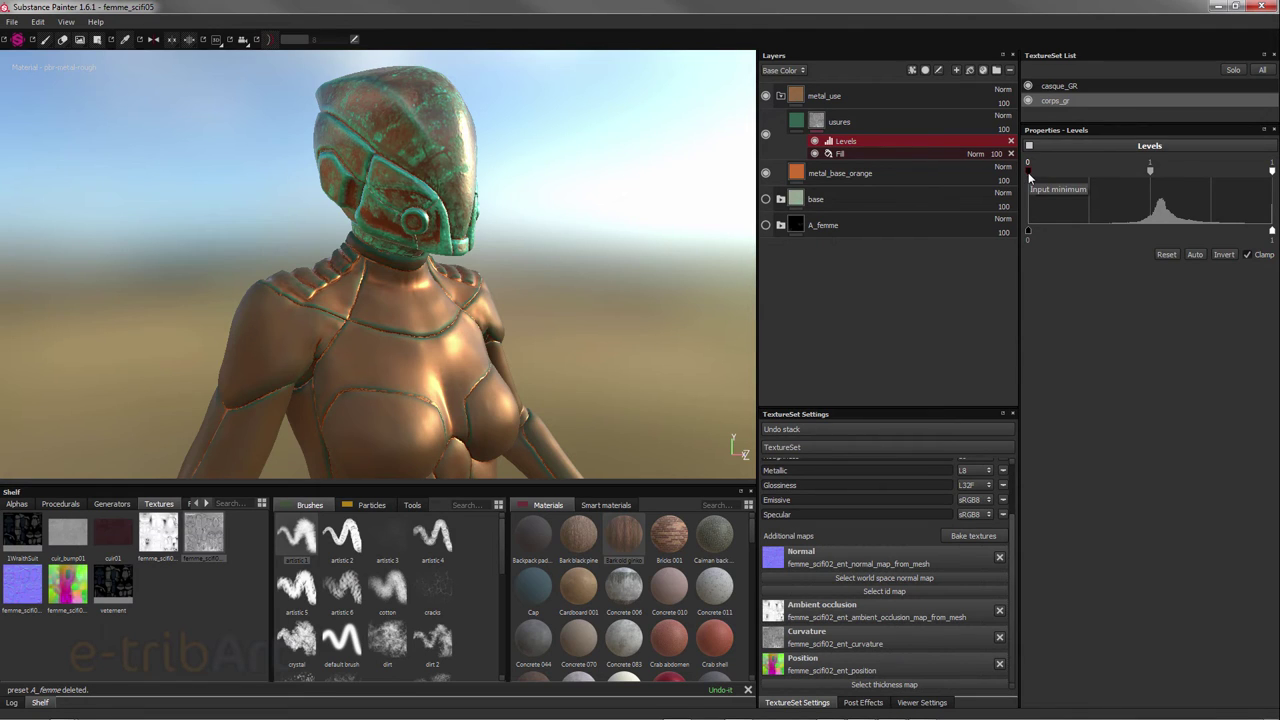
- Set the usures mask Levels to about 0.363, 1 and 0.724
drag(1029, 172, 1110, 173)
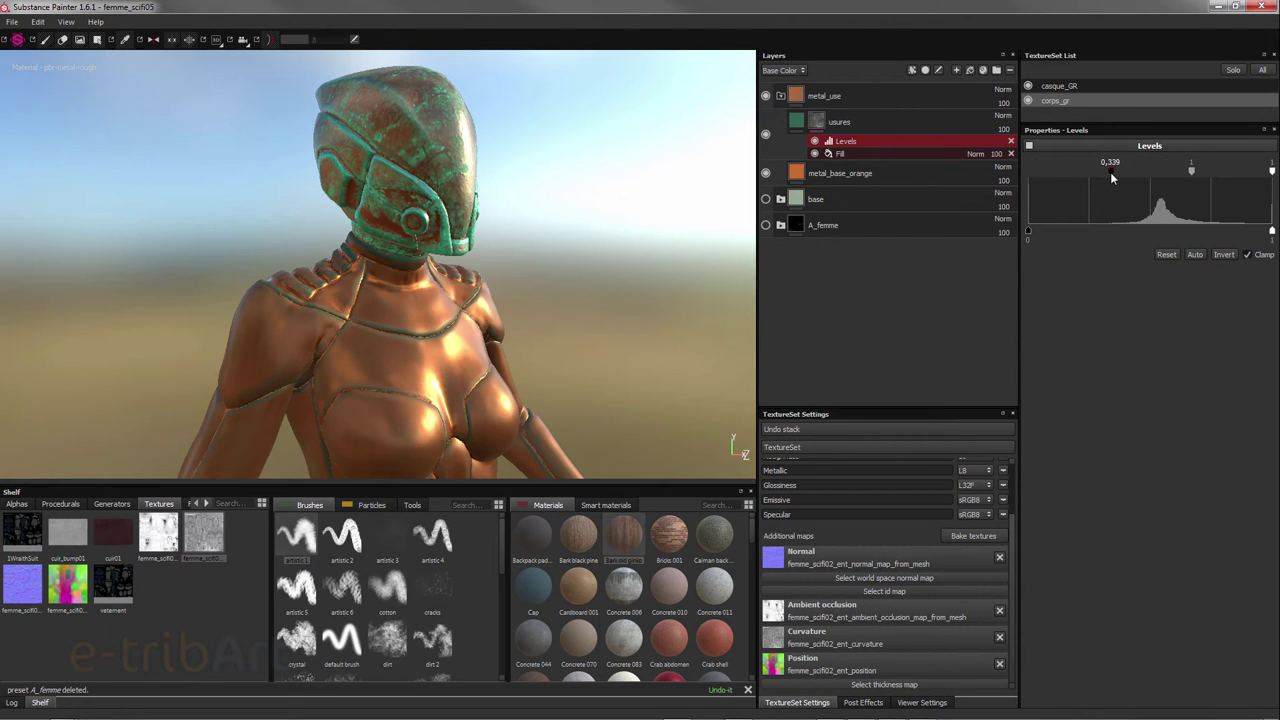
drag(1191, 171, 1158, 172)
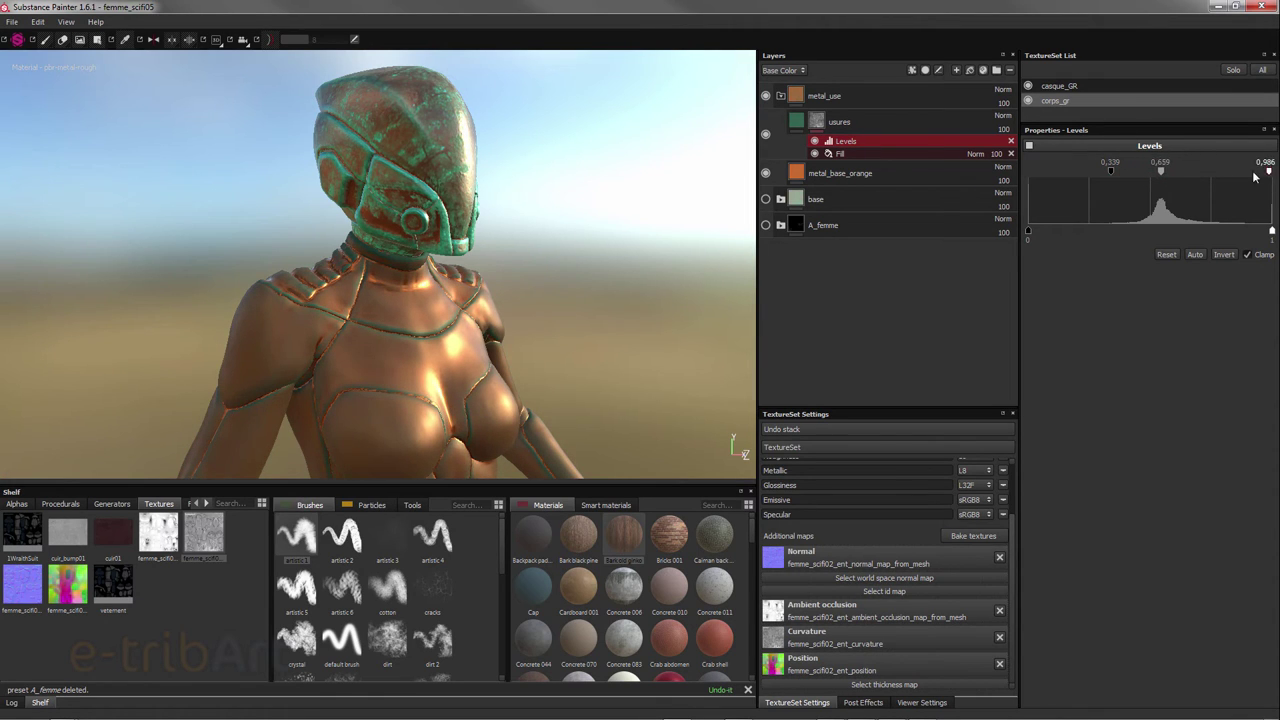
drag(1272, 172, 1086, 184)
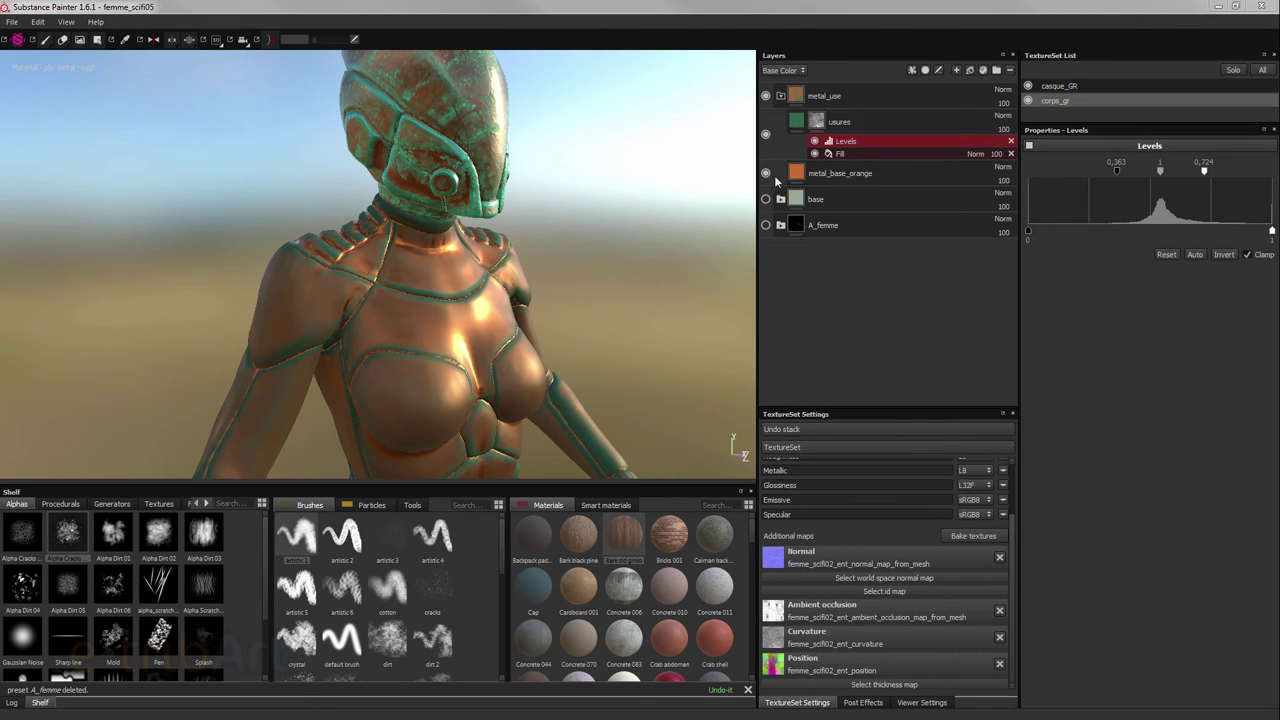
click(911, 71)
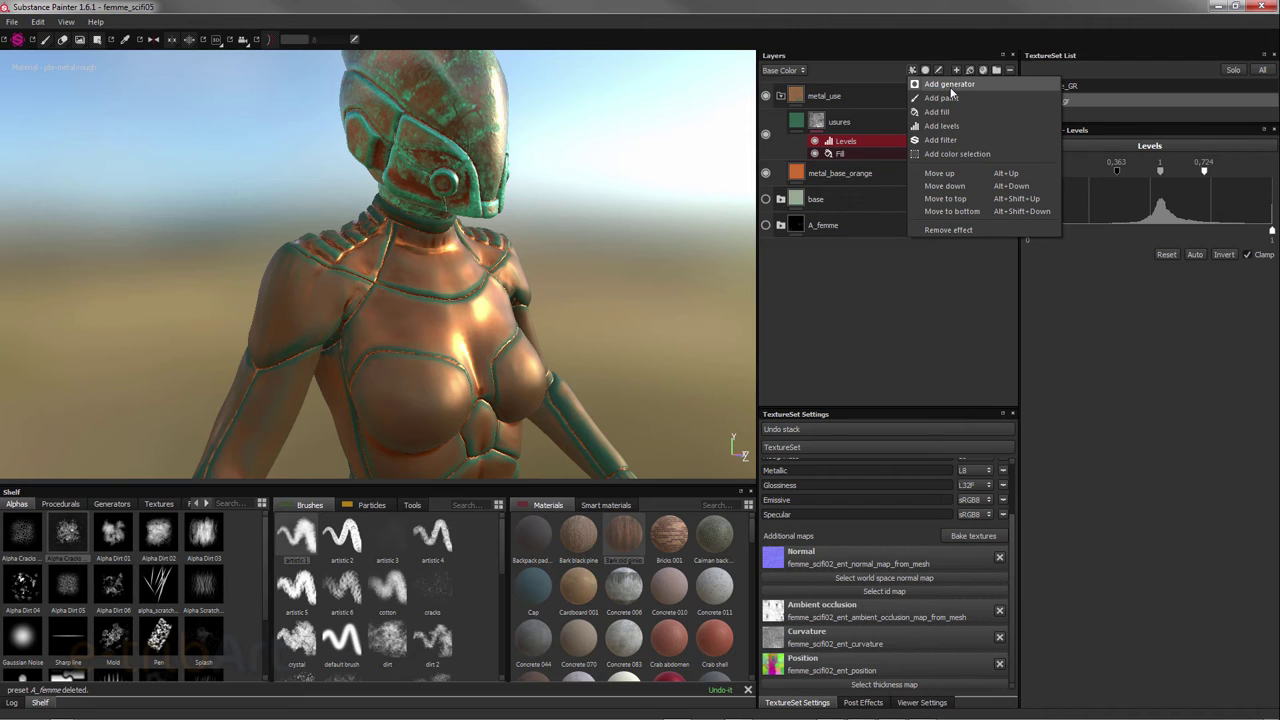
- Add a Warp filter above Levels in the usures mask
click(945, 140)
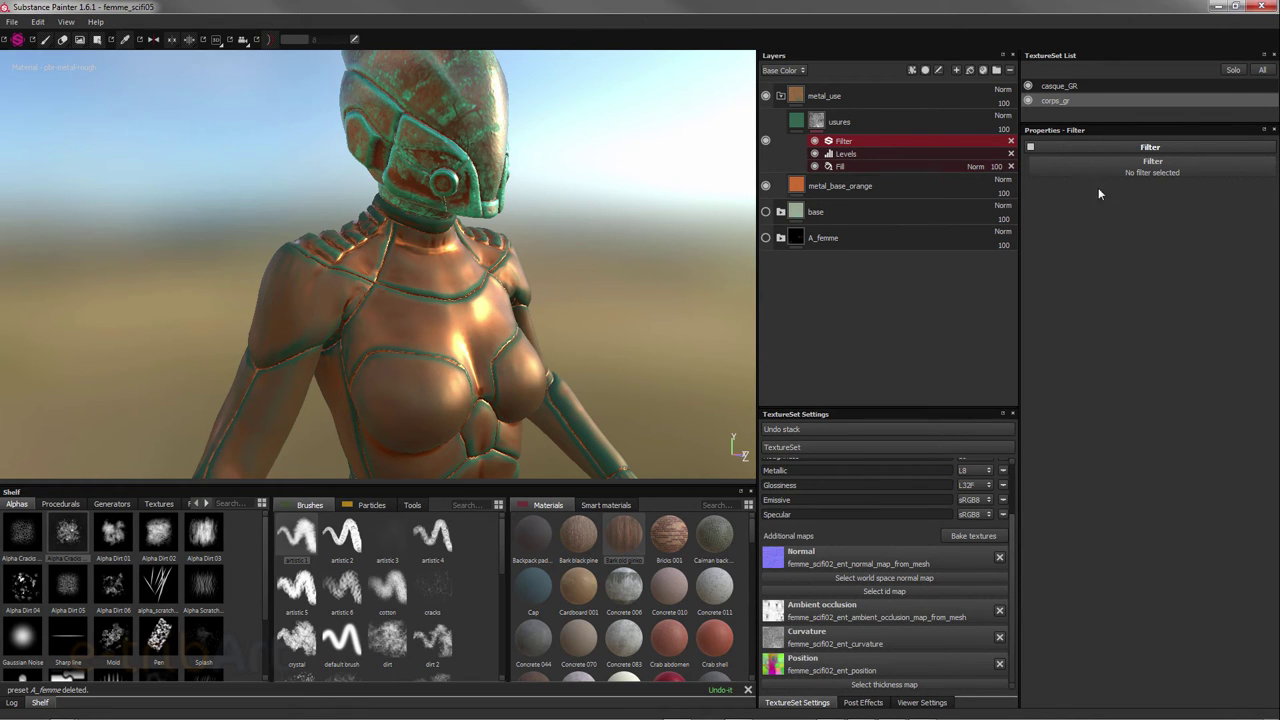
click(1158, 172)
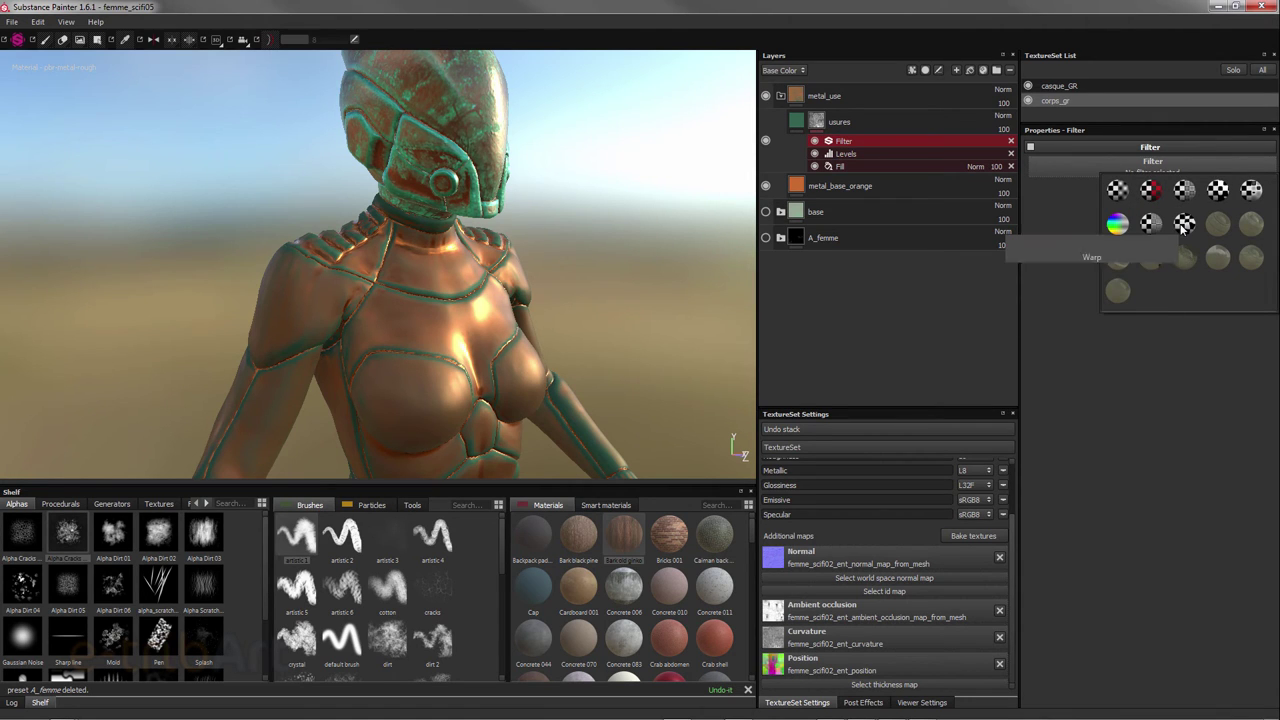
click(1183, 228)
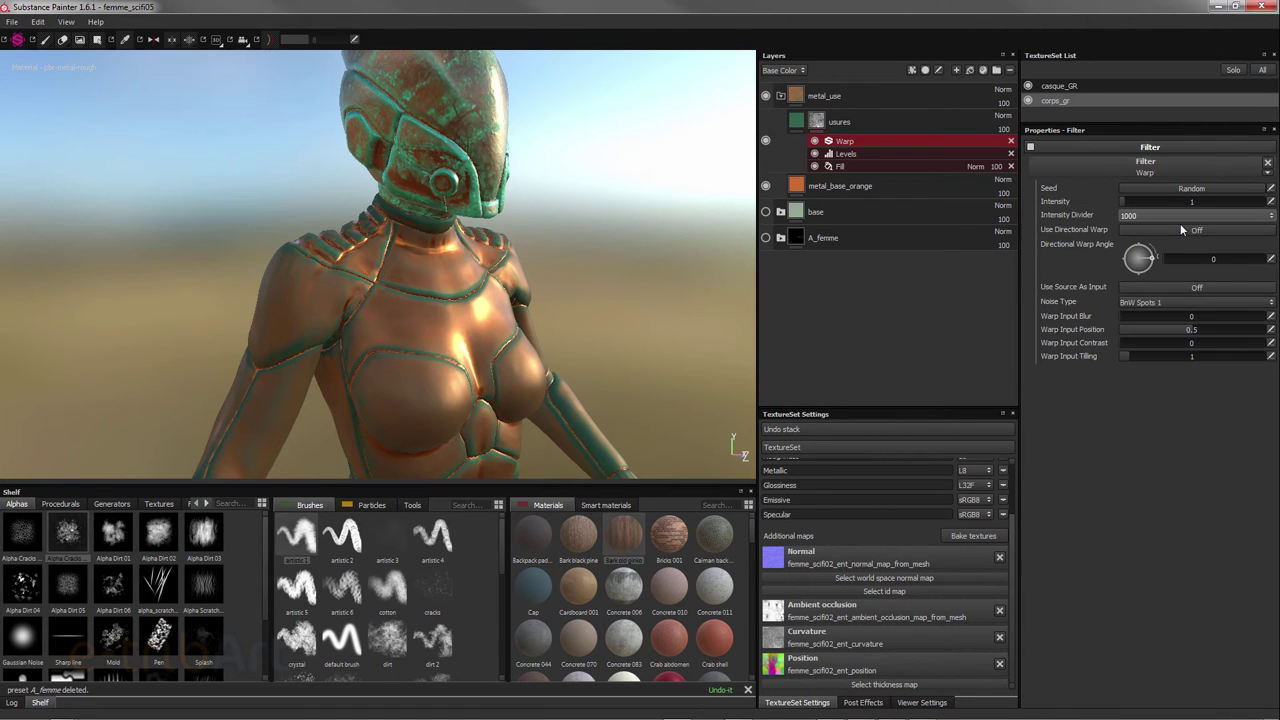
- Configure the Warp with Intensity Divider 1000, Dirt 3 noise and a lowered intensity
click(1162, 202)
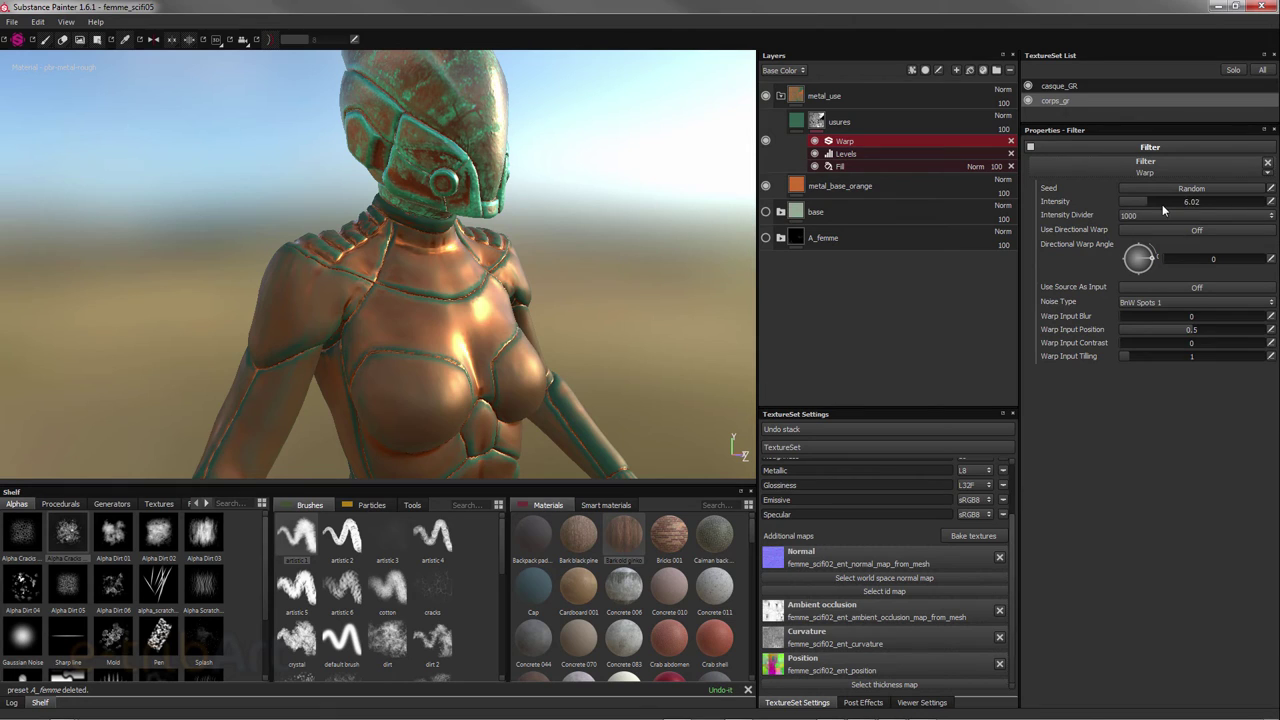
drag(1157, 204, 1148, 210)
click(1140, 215)
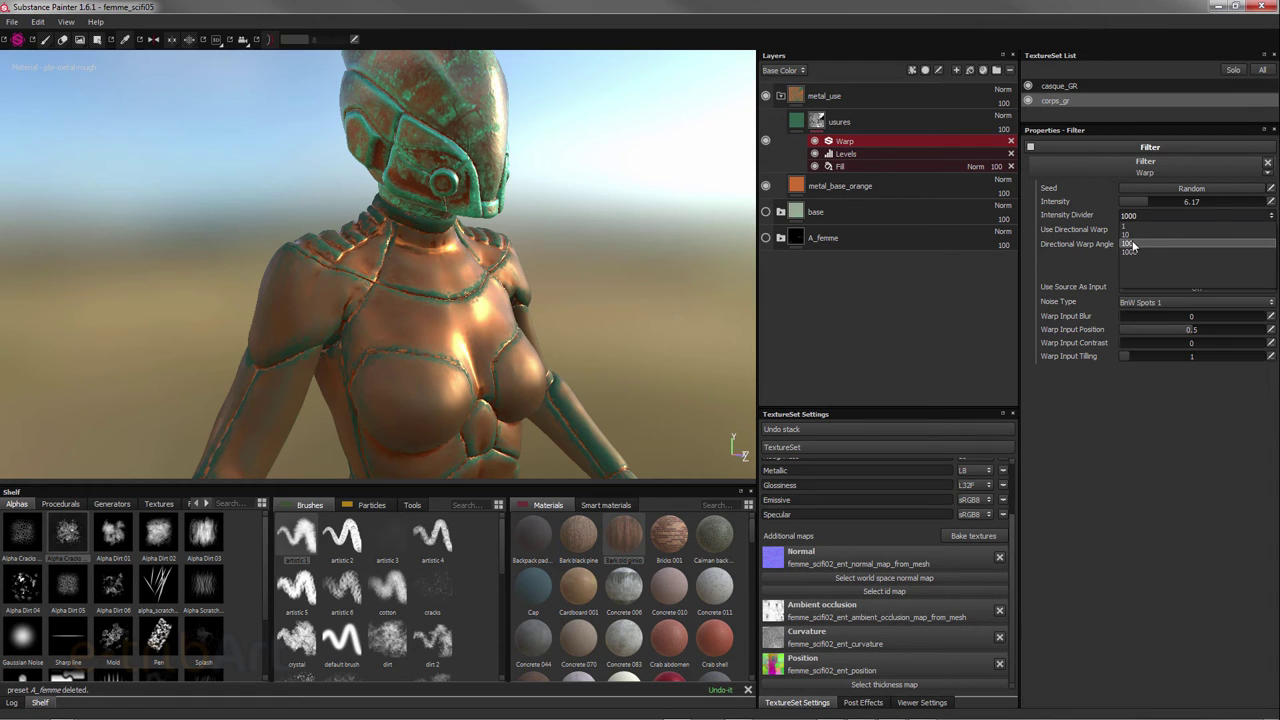
click(1130, 243)
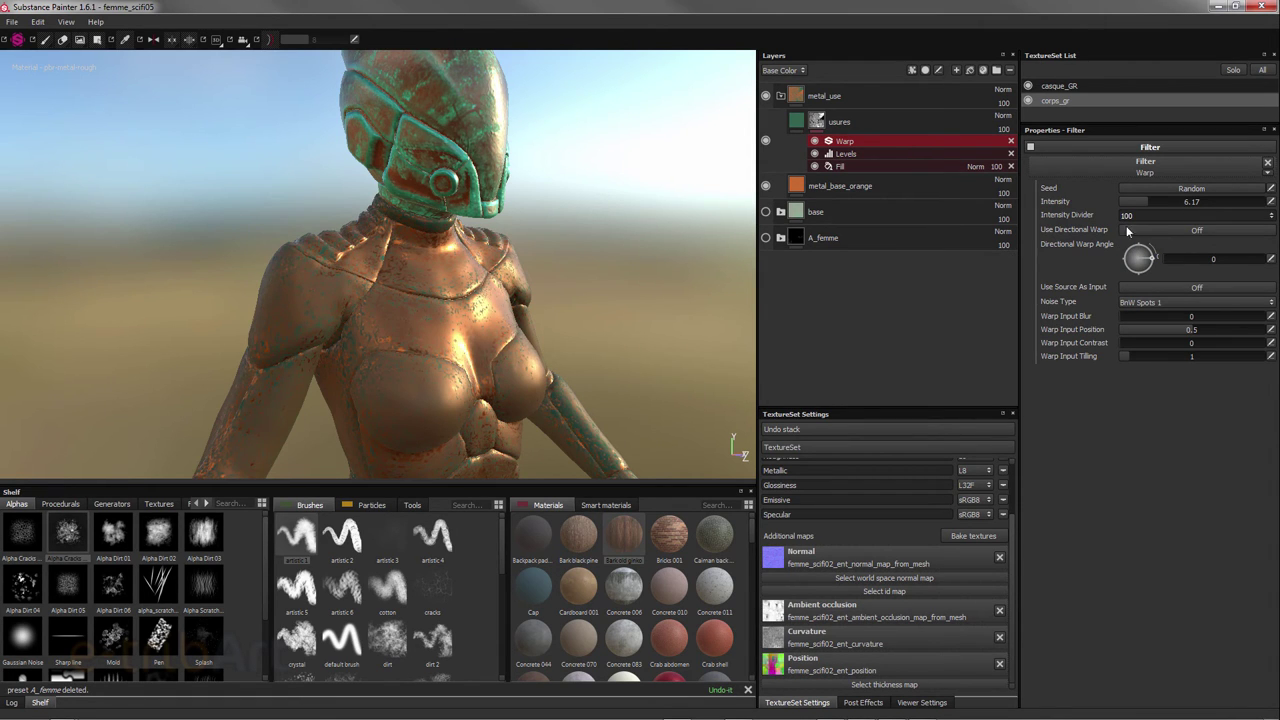
click(1135, 216)
click(1140, 226)
text(0)
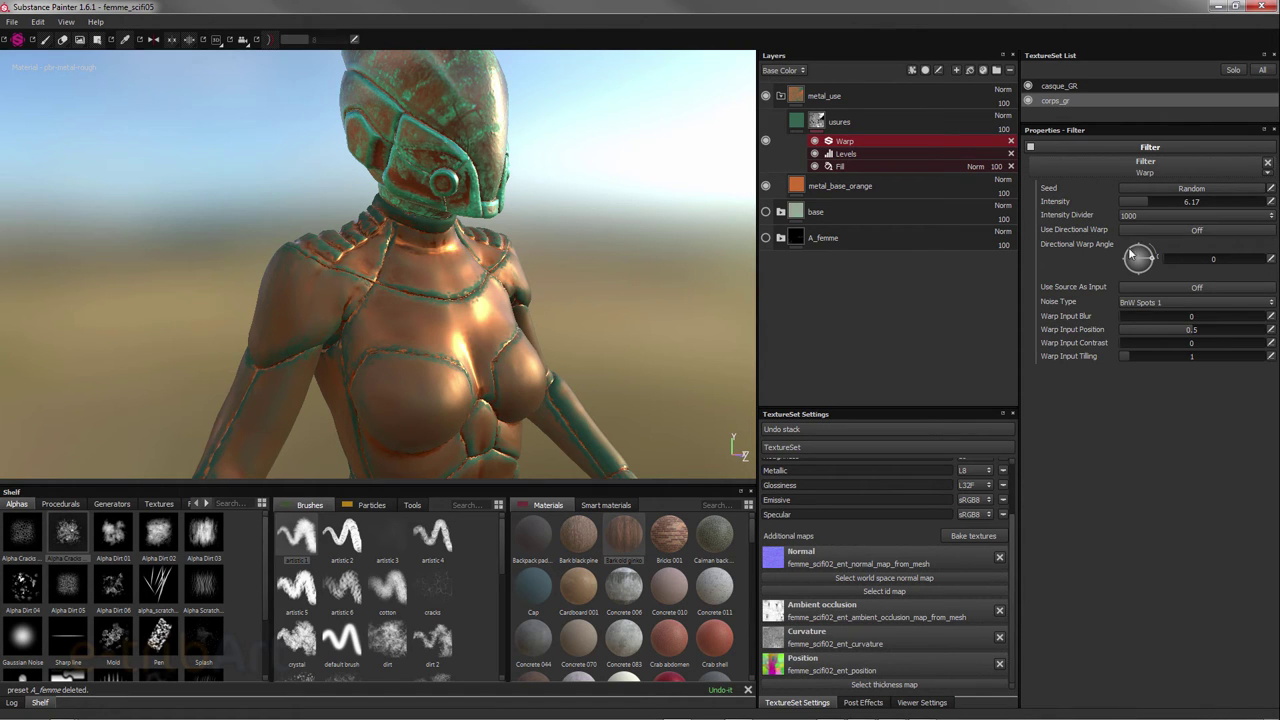
click(1138, 304)
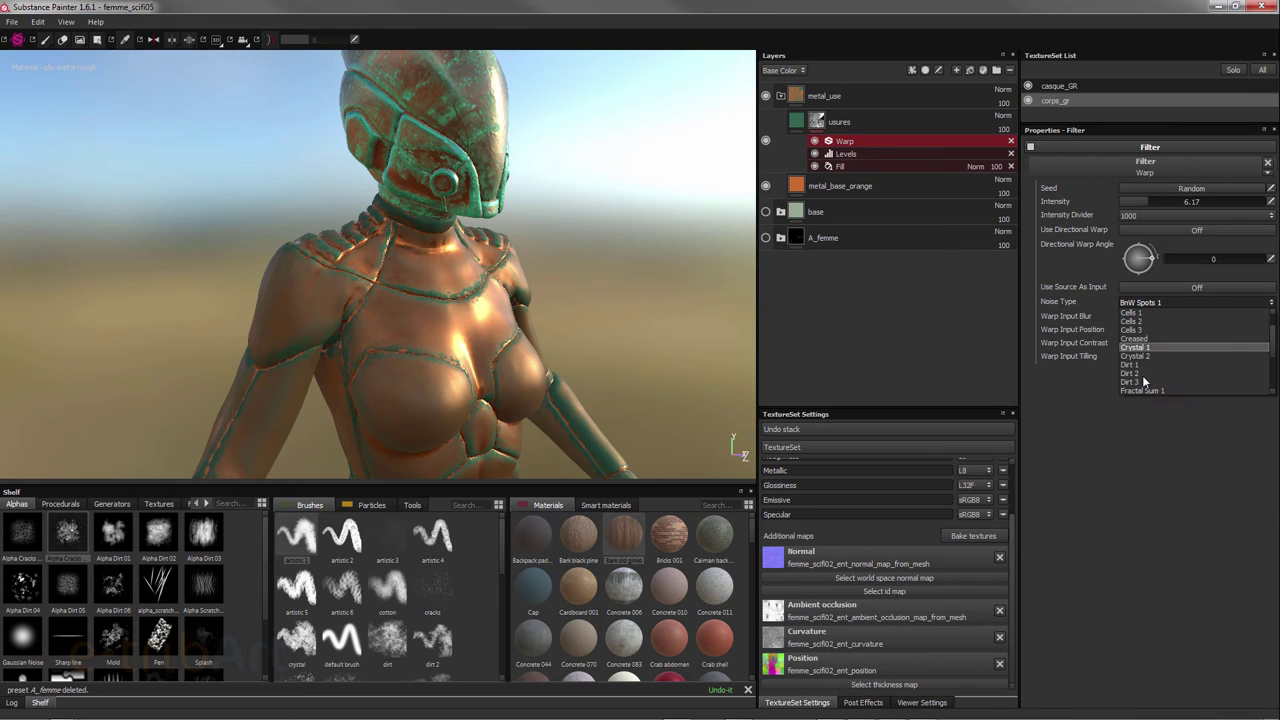
click(1141, 381)
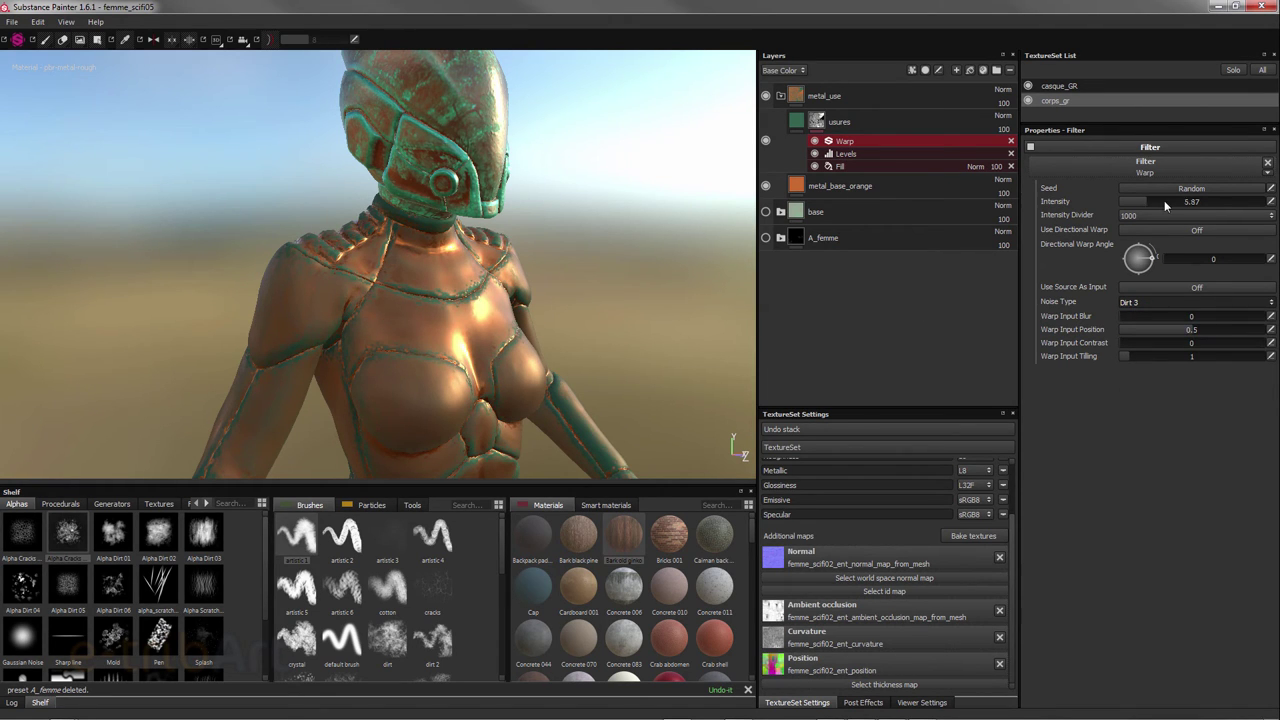
drag(1166, 204, 1139, 206)
click(845, 153)
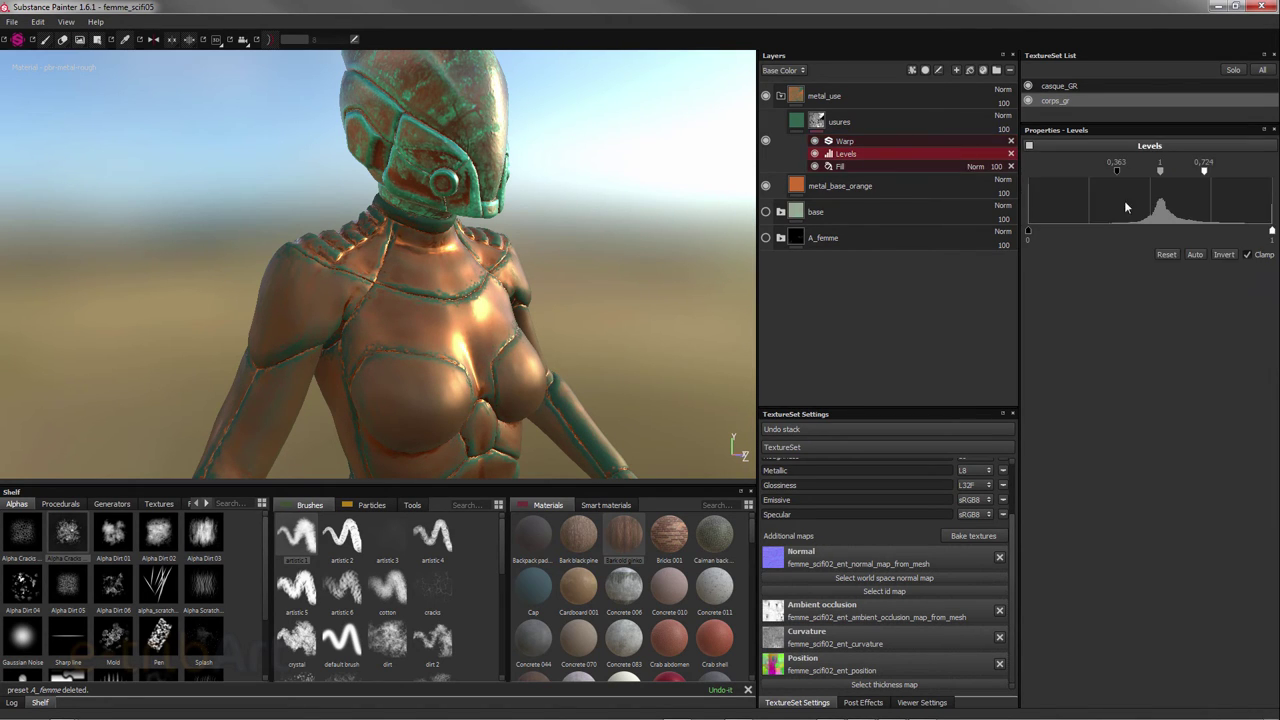
- Retune the usures Levels to about 0.399, 1.577 and 0.686
drag(1116, 175, 1196, 183)
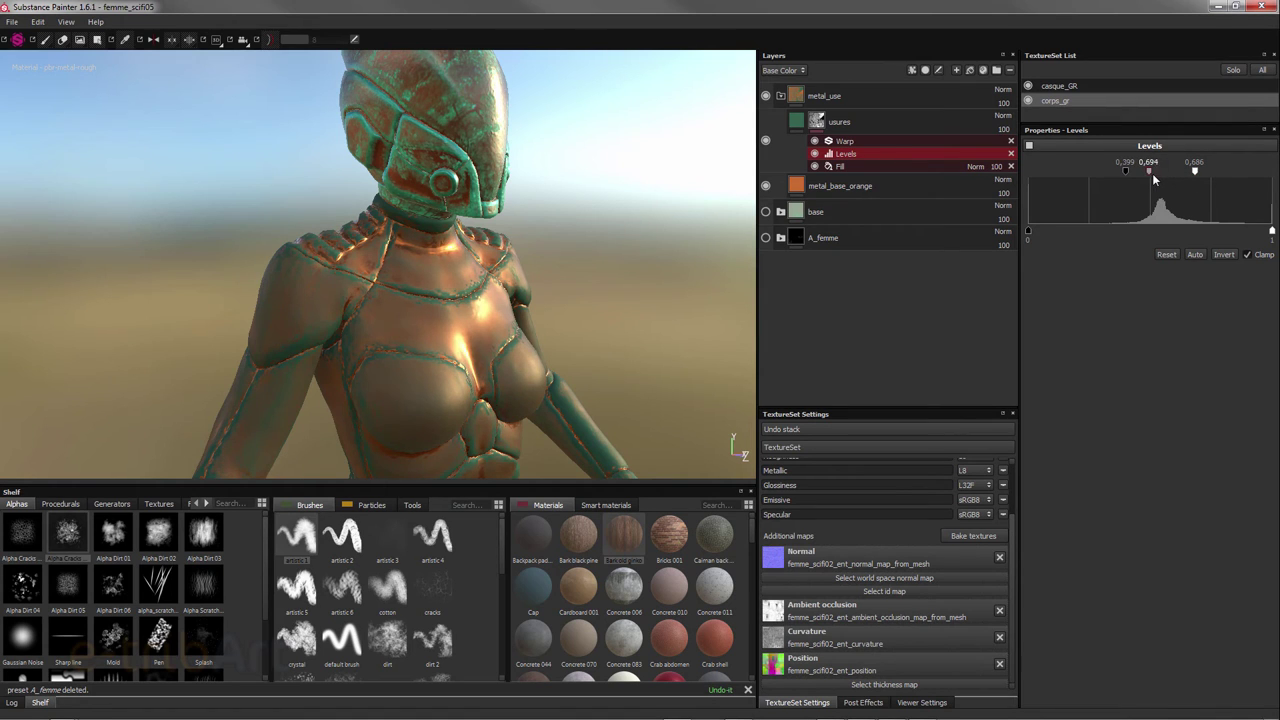
drag(1158, 173, 1162, 182)
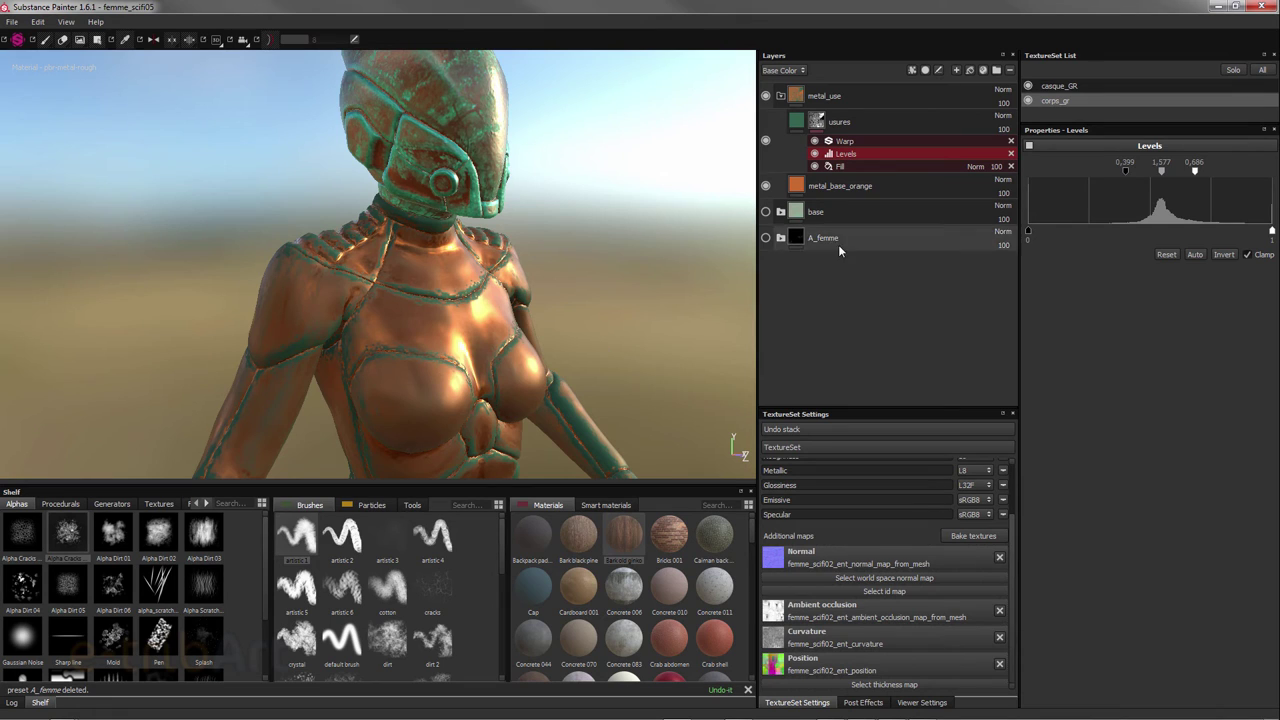
click(866, 123)
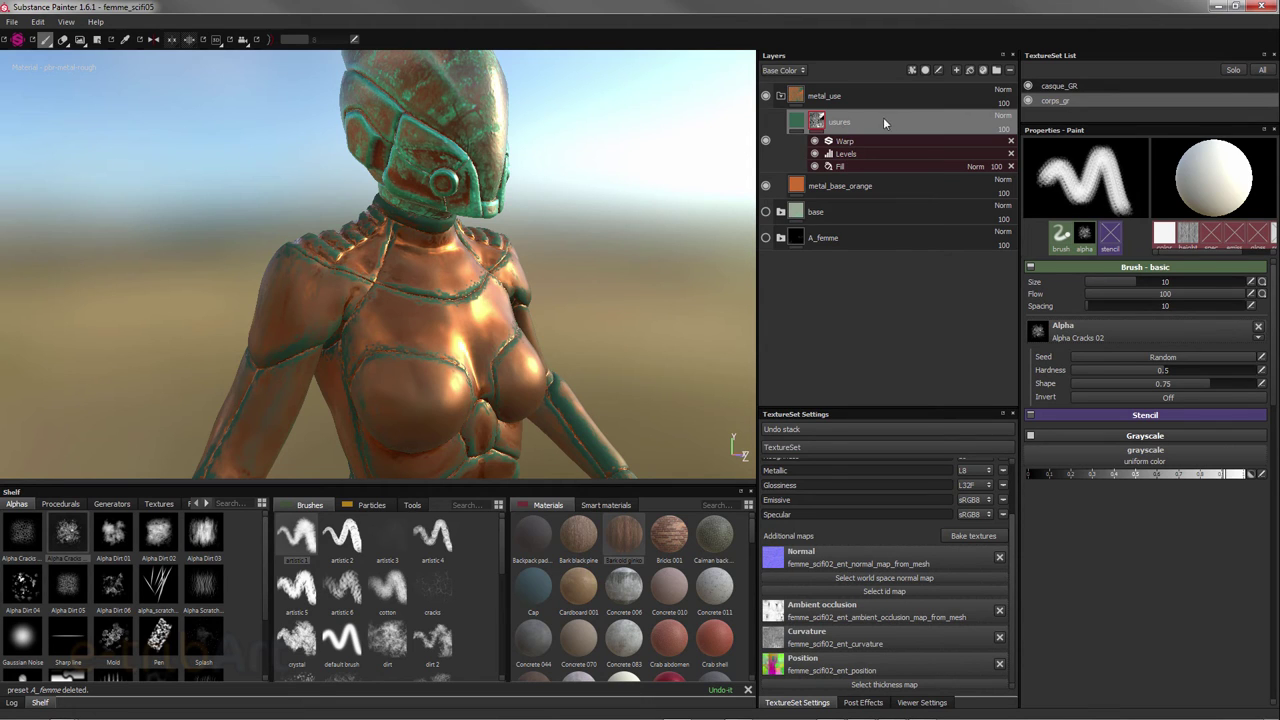
- Append _bords to the usures layer name so it reads usures_bords
double_click(841, 123)
double_click(846, 122)
click(863, 122)
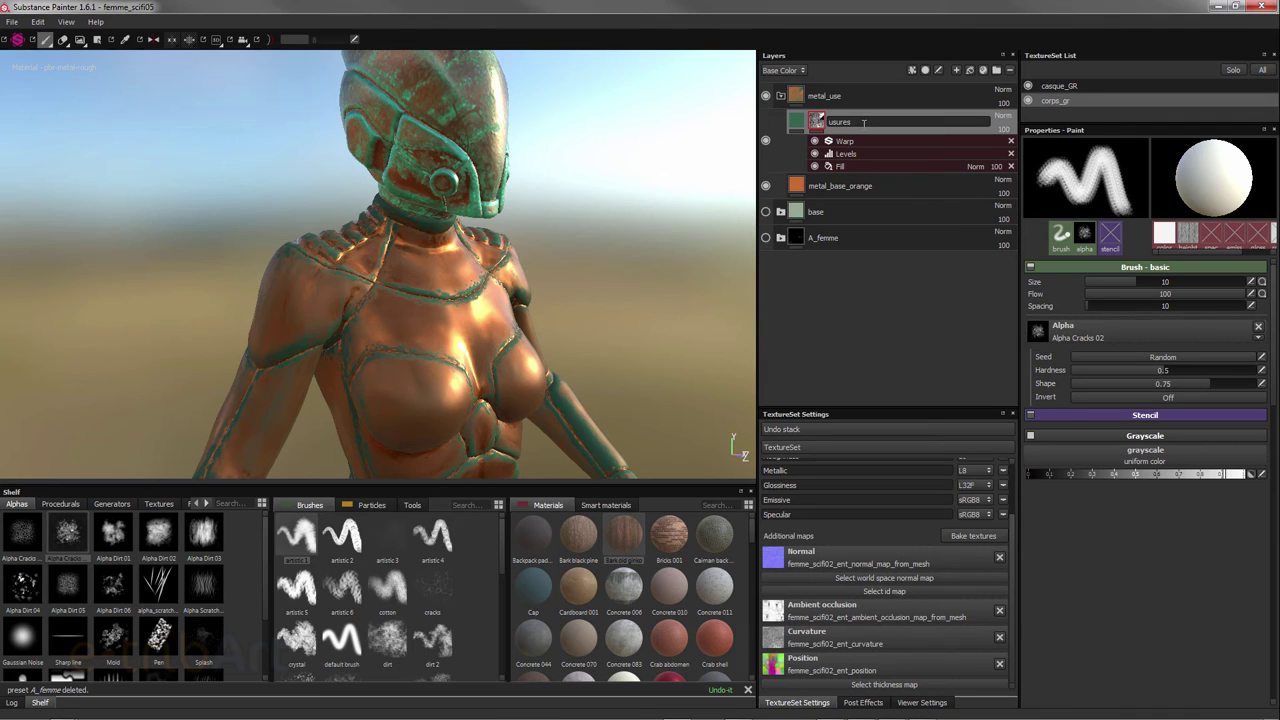
text(_c)
text(l)
text(s)
key(Return)
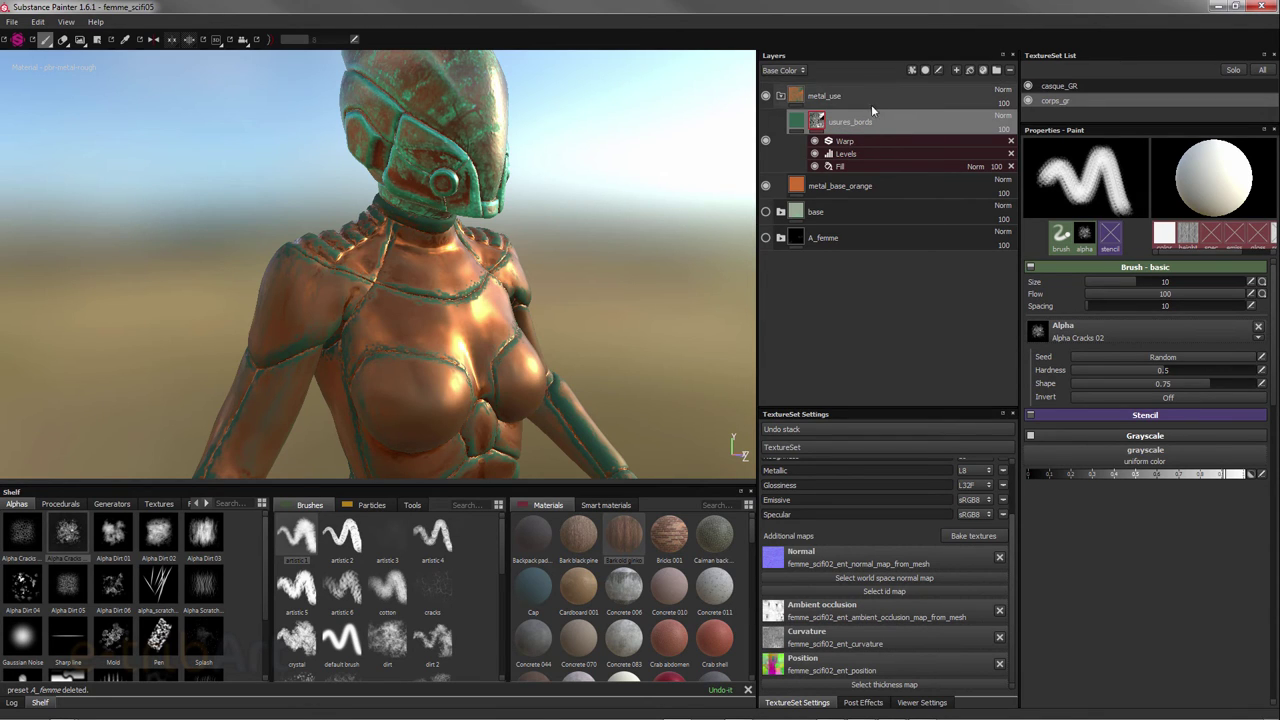
- Add Fill layer 3 above usures_bords with a teal green sampled from the helmet patina
click(968, 72)
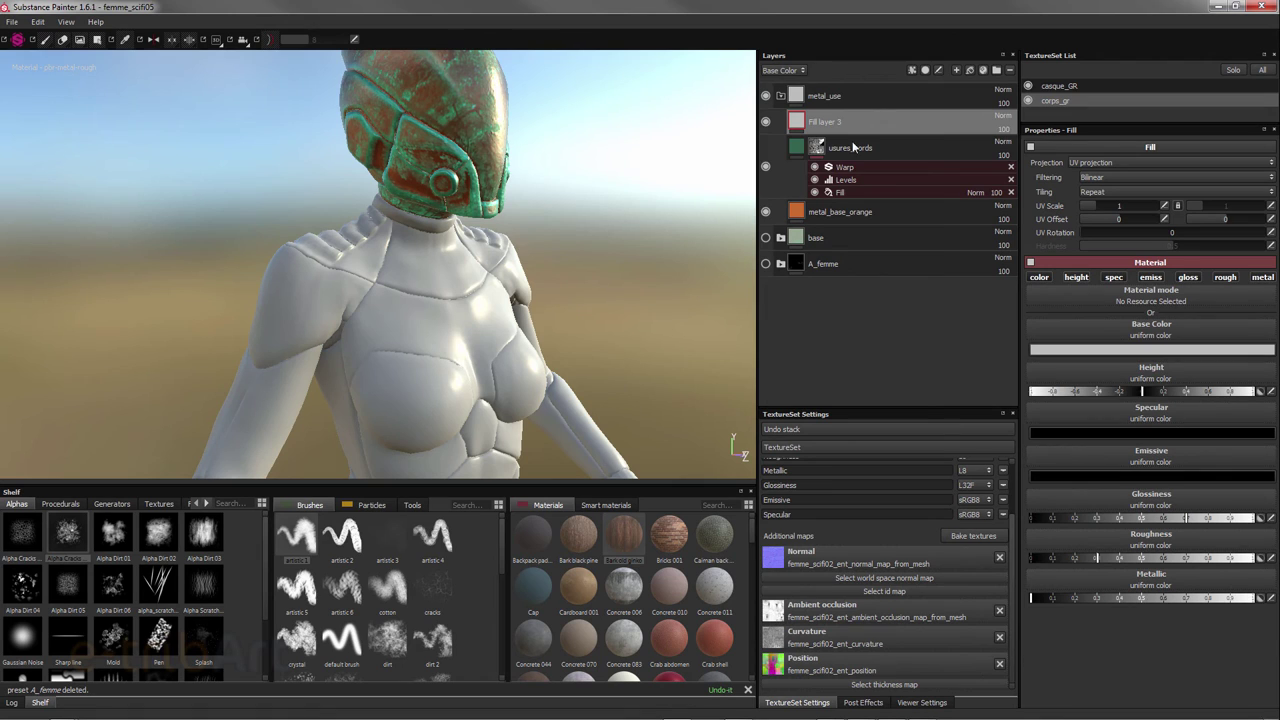
click(1140, 349)
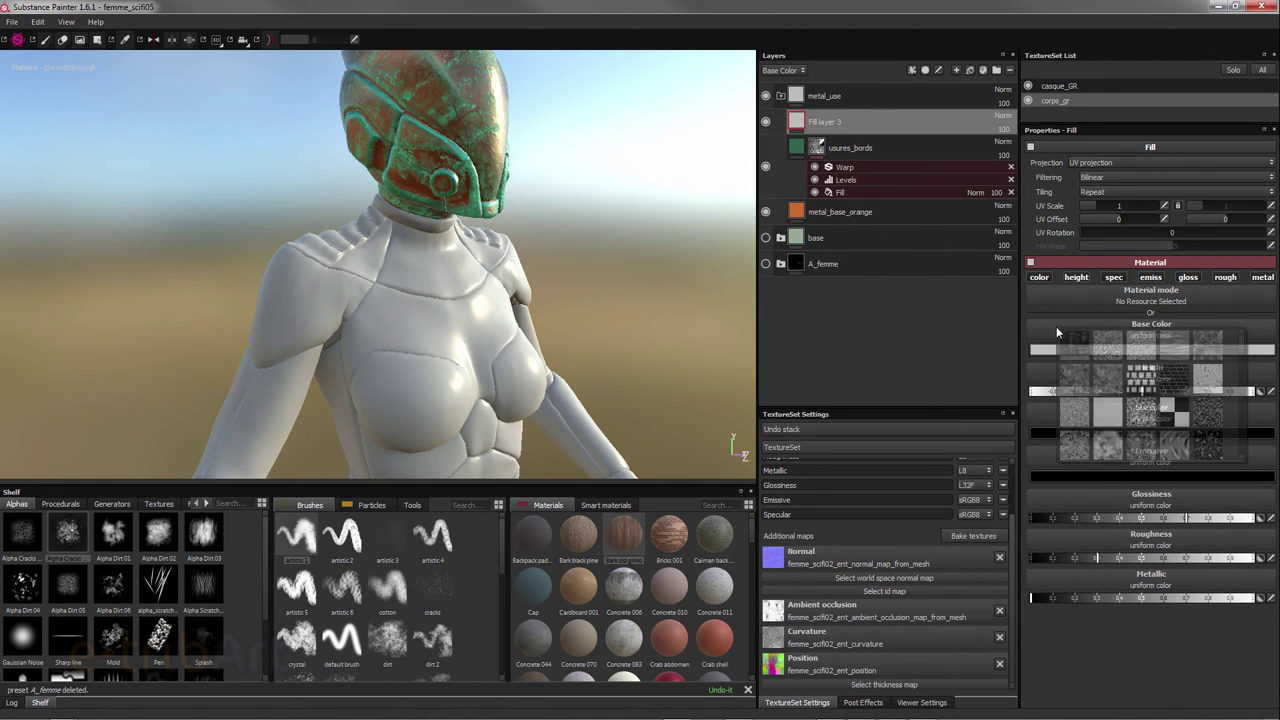
click(1039, 352)
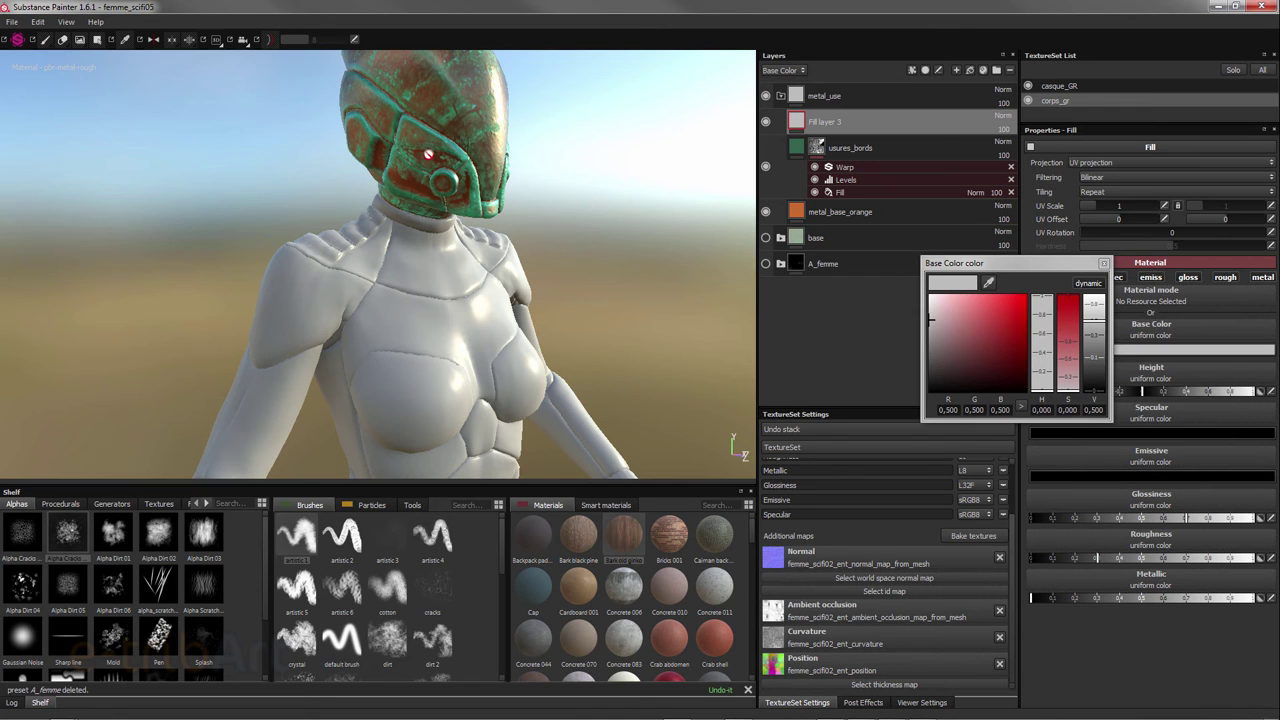
click(988, 284)
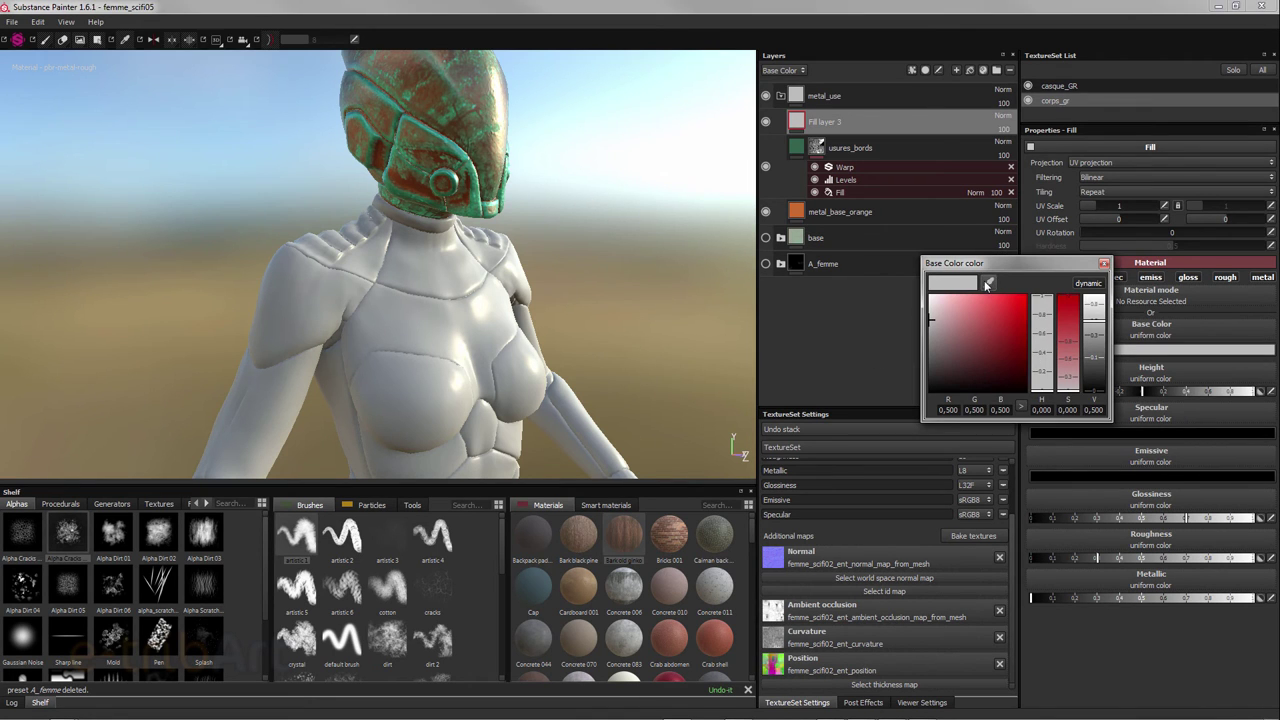
click(314, 157)
drag(980, 343, 960, 366)
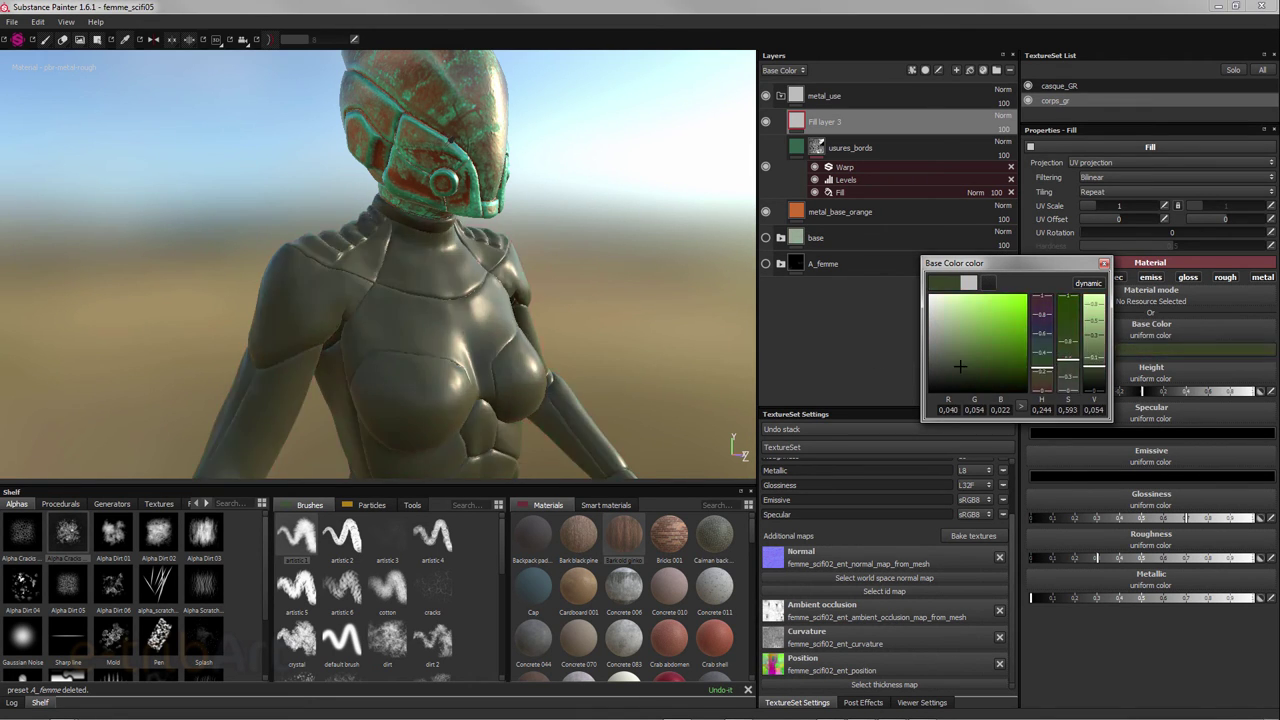
drag(1042, 372, 1042, 353)
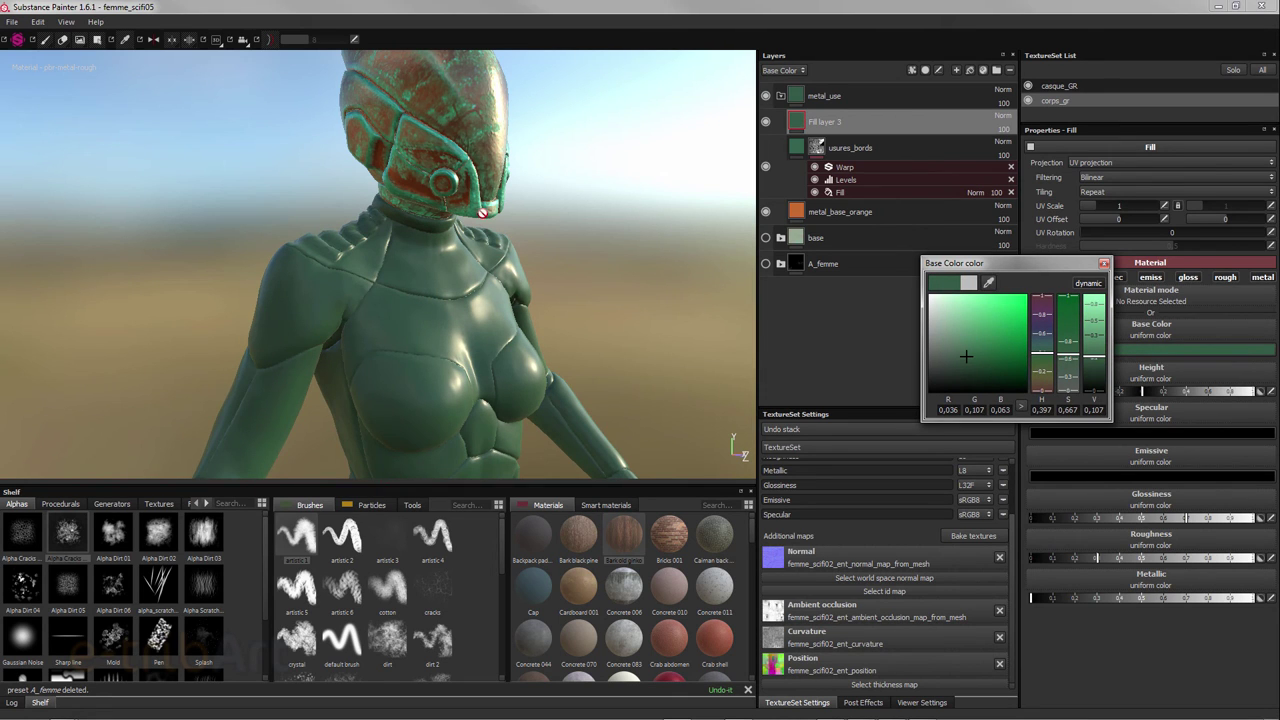
click(1104, 264)
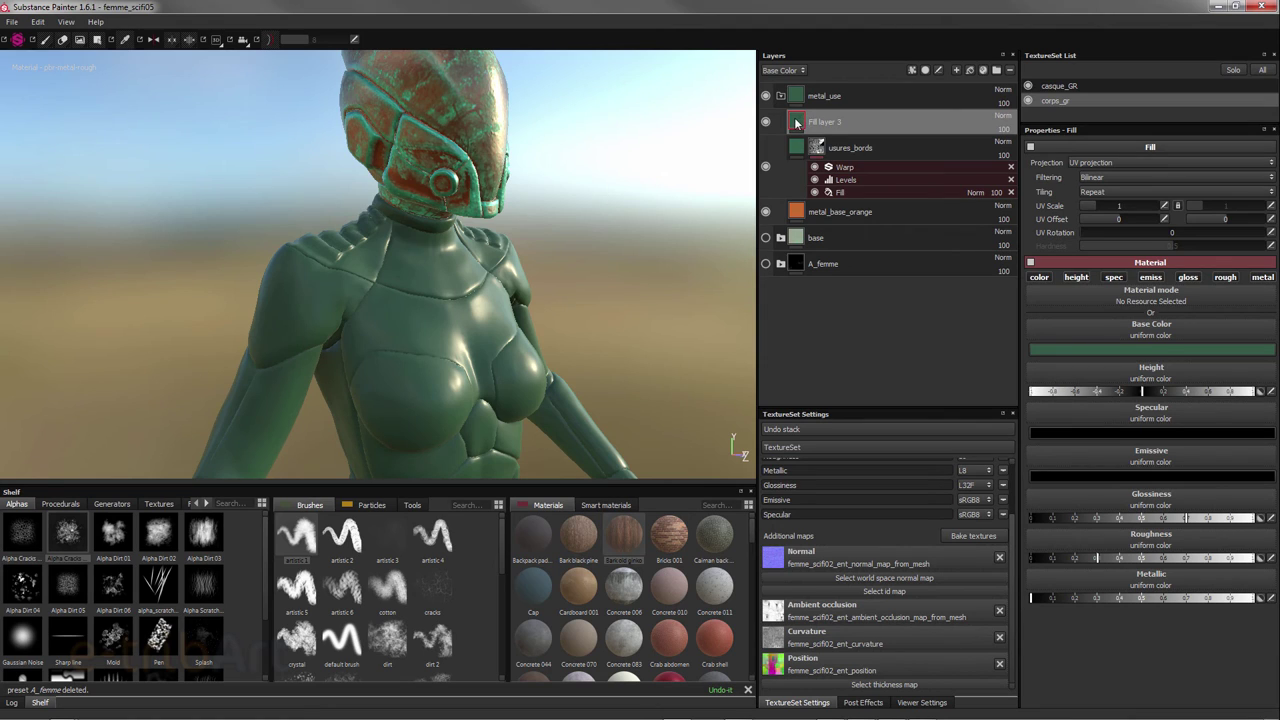
- Desaturate the base colour slightly into a dull dark green
click(1137, 350)
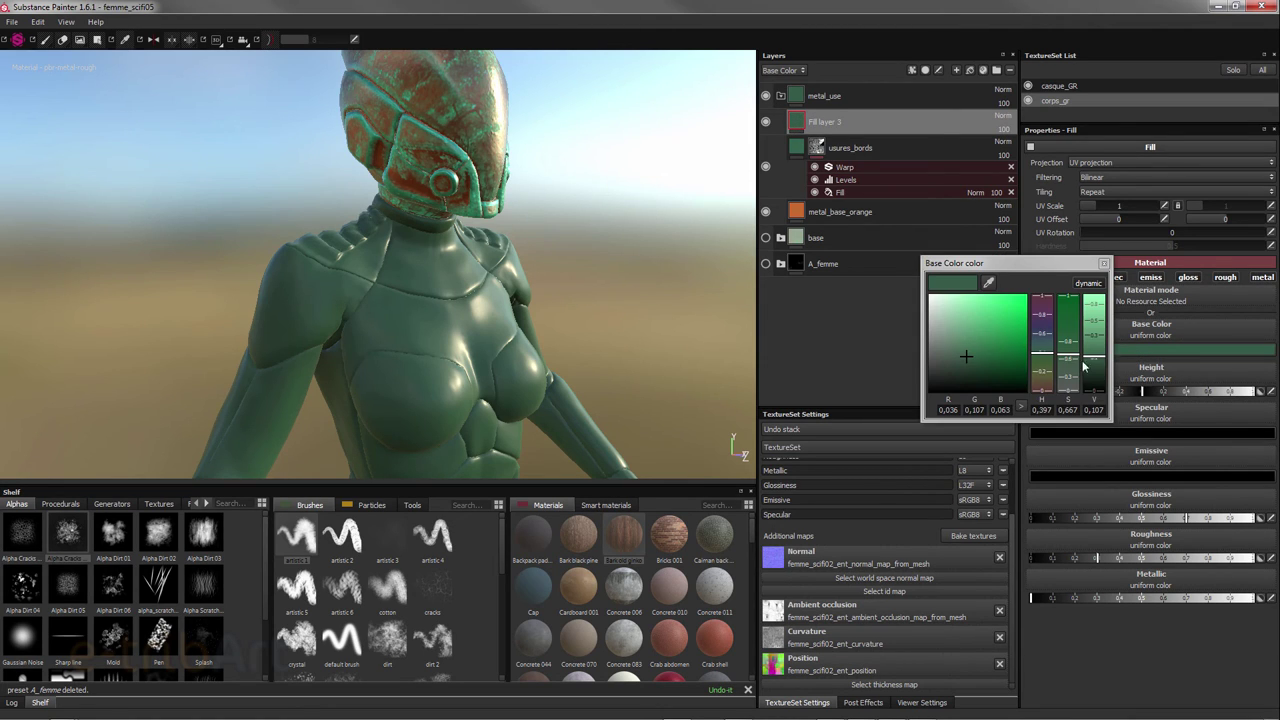
drag(1073, 376, 1067, 378)
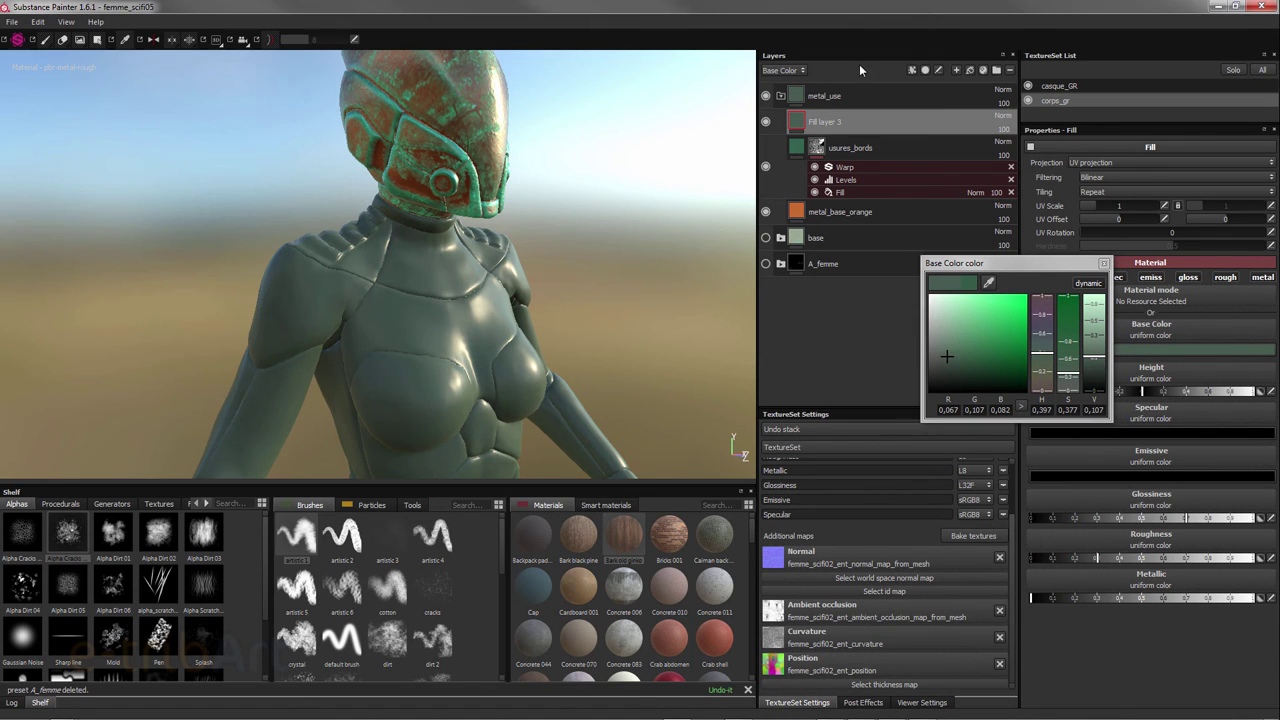
click(1103, 263)
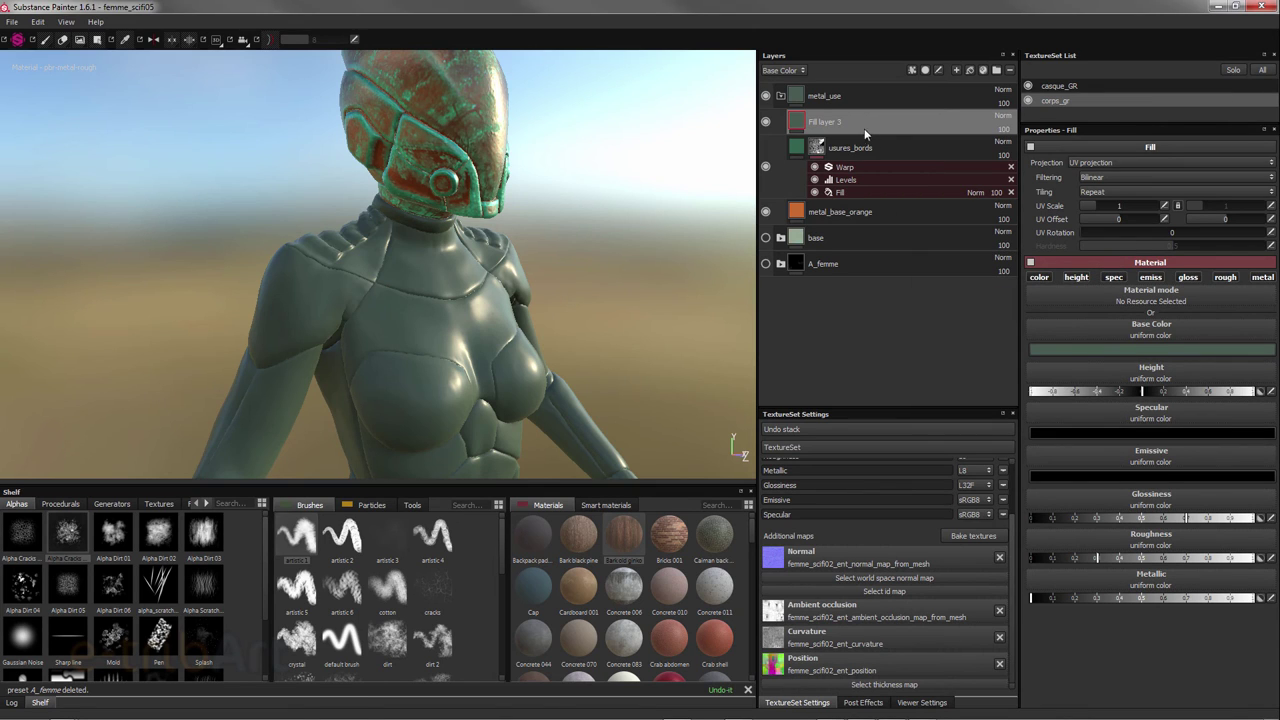
- Give Fill layer 3 a white mask driven by an MG Grease generator
right_click(850, 122)
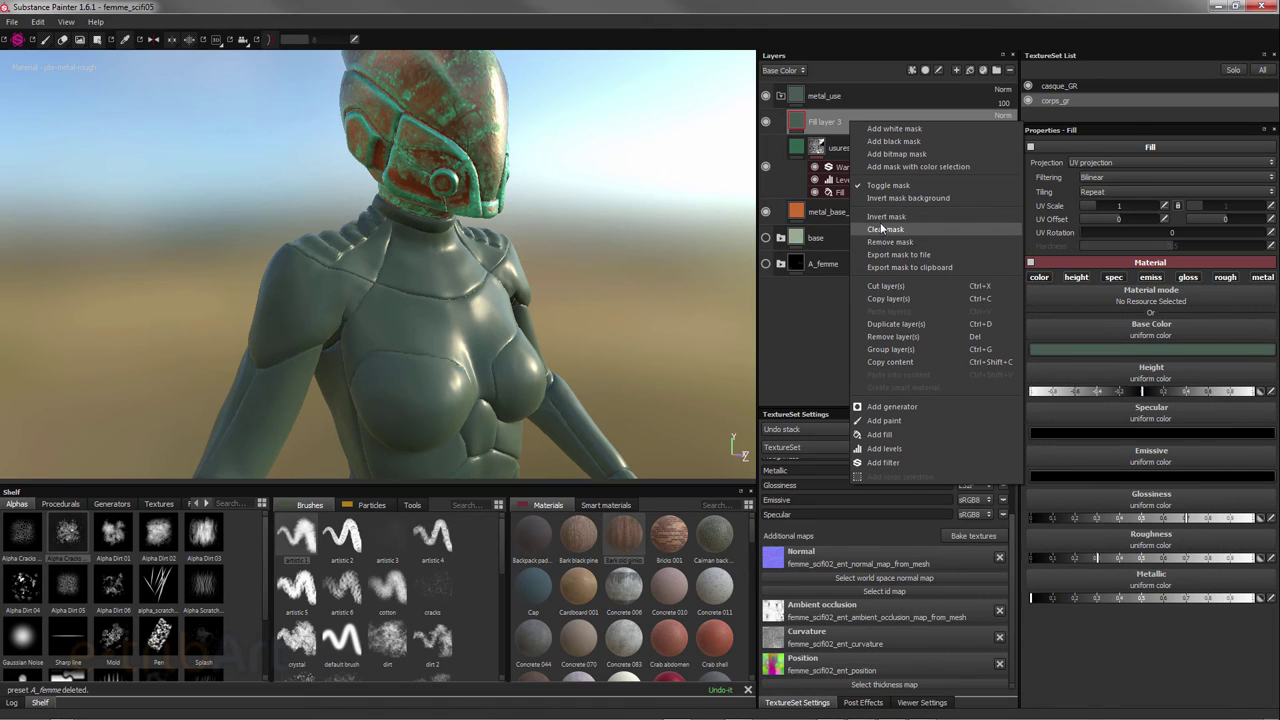
click(891, 130)
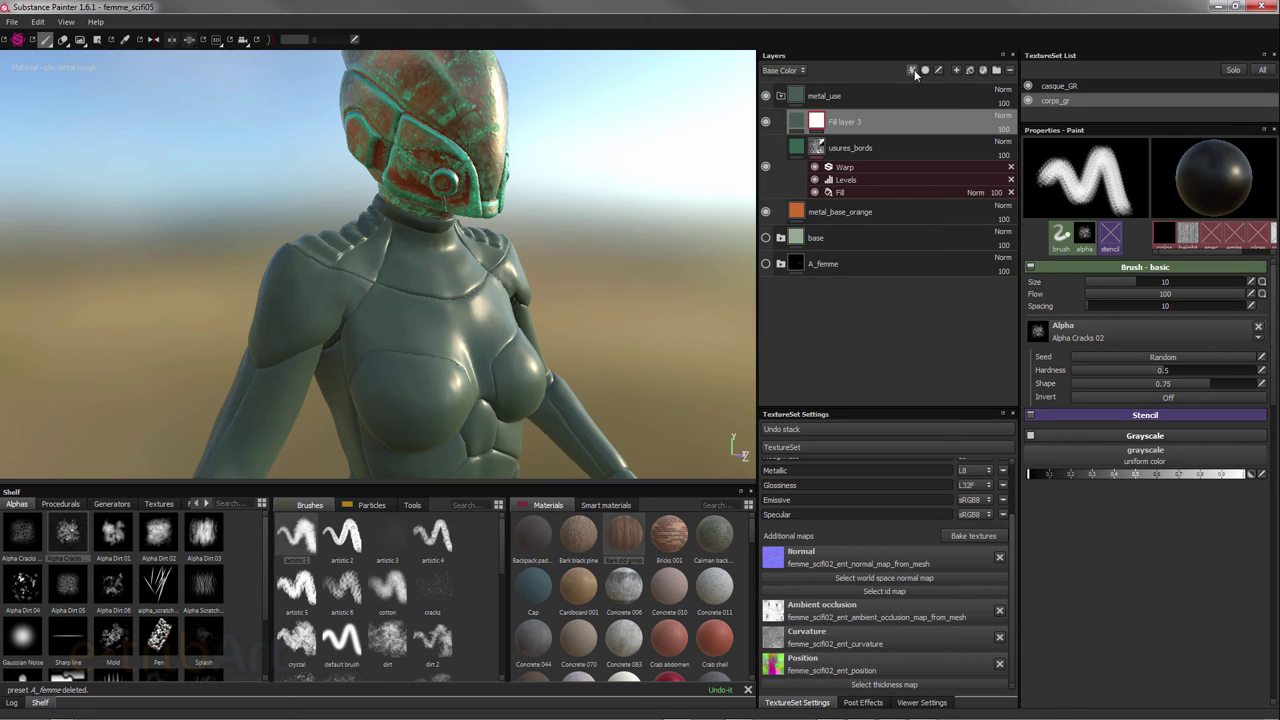
click(912, 71)
click(926, 86)
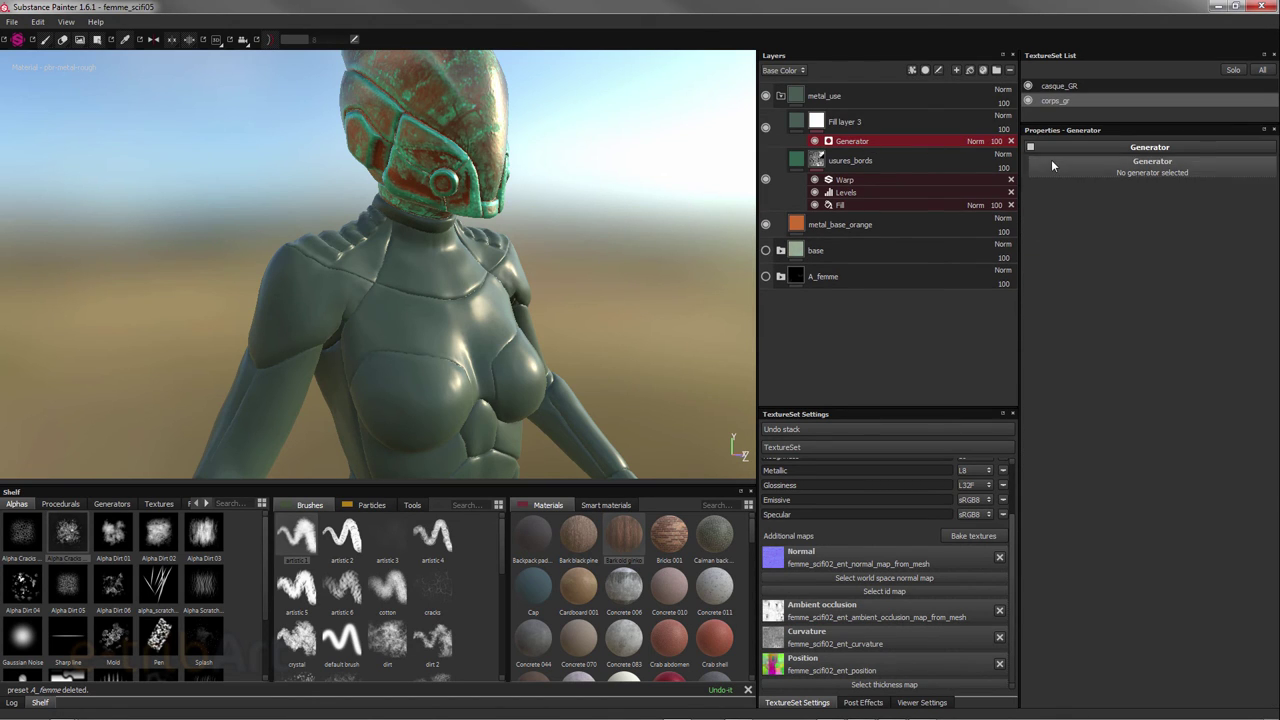
click(1052, 165)
click(1135, 246)
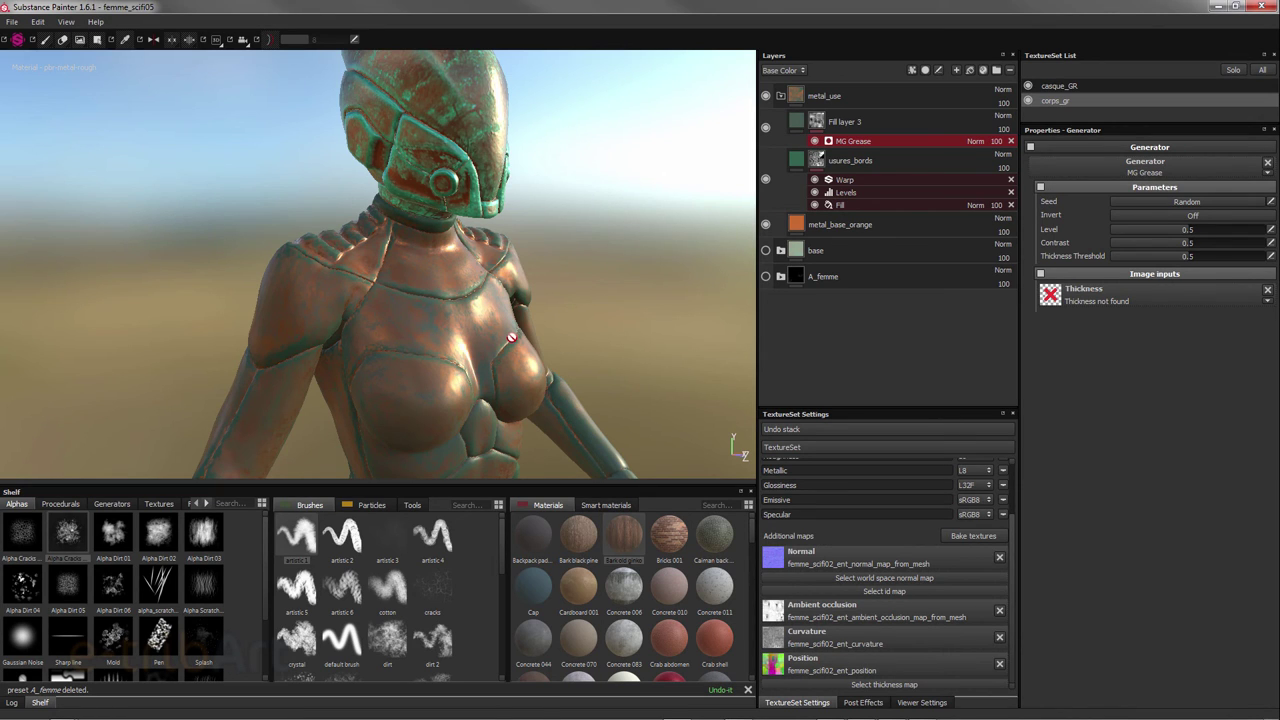
click(765, 128)
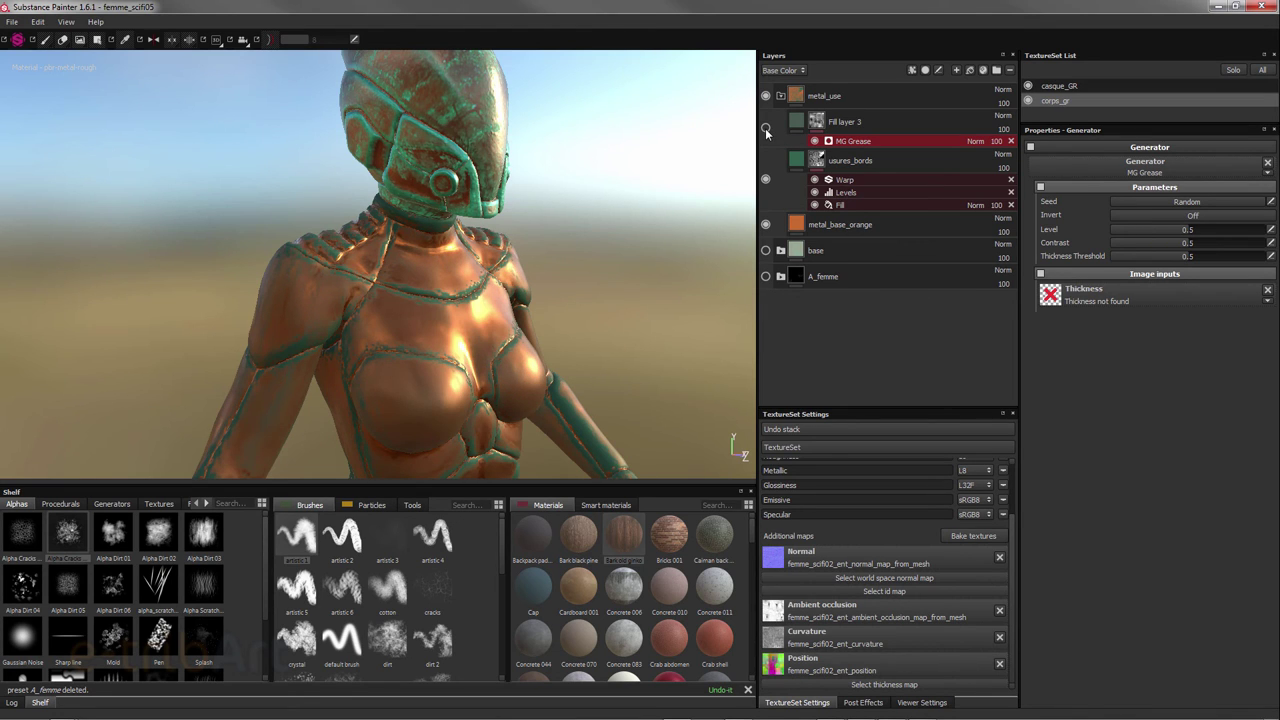
click(765, 128)
- Rename Fill layer 3 to usures_plaques
double_click(855, 124)
text(usures_plaqu)
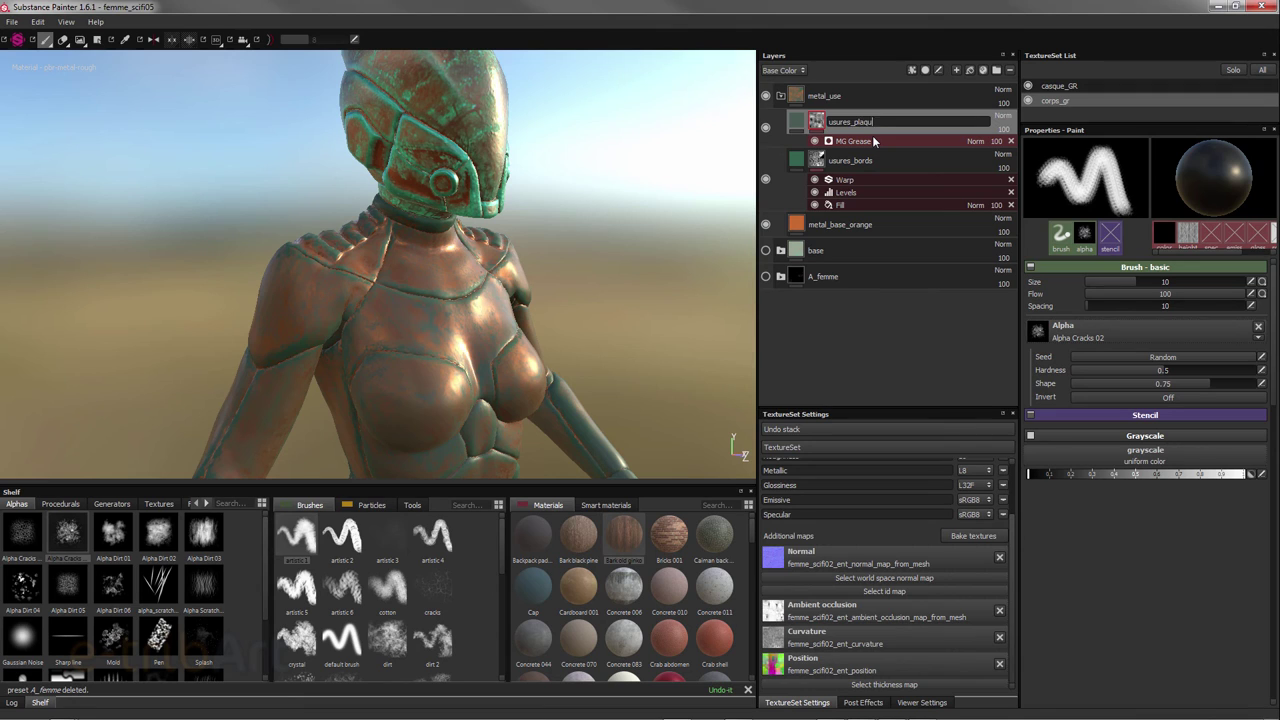
text(es)
key(Return)
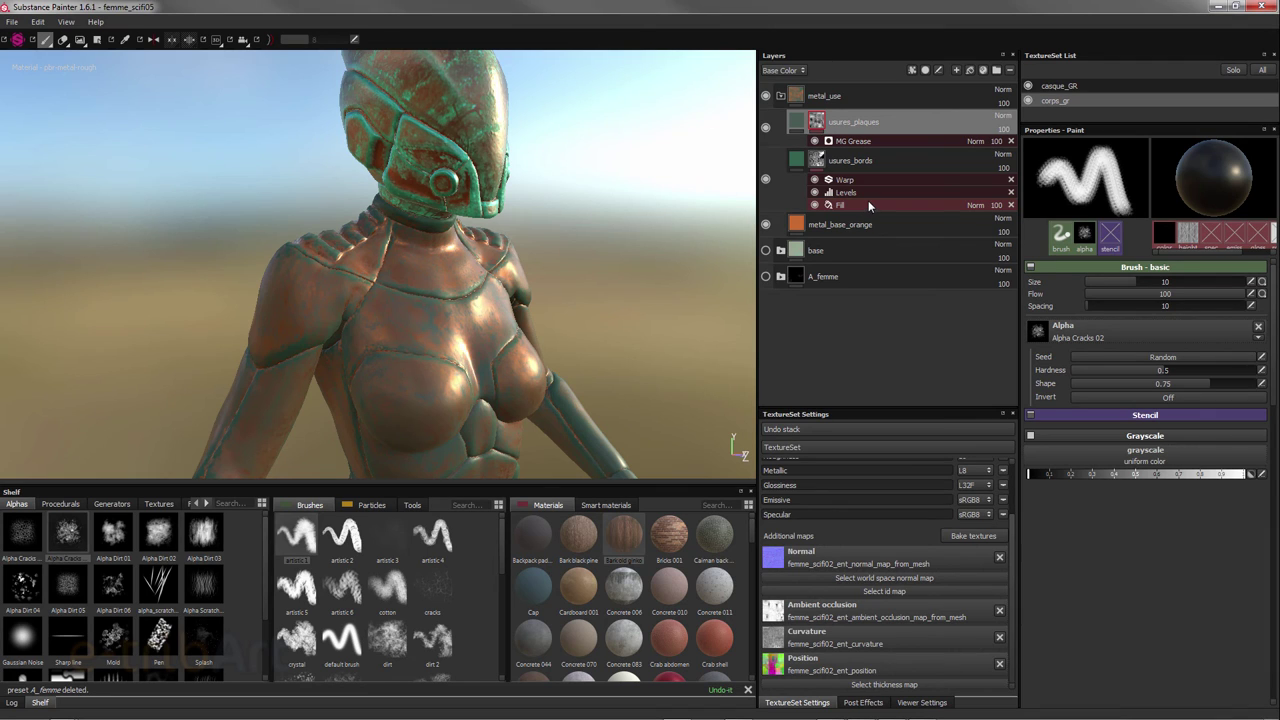
- Add Levels above MG Grease in the usures_plaques mask, set to about 0.399, 1.078, 0.787
right_click(887, 140)
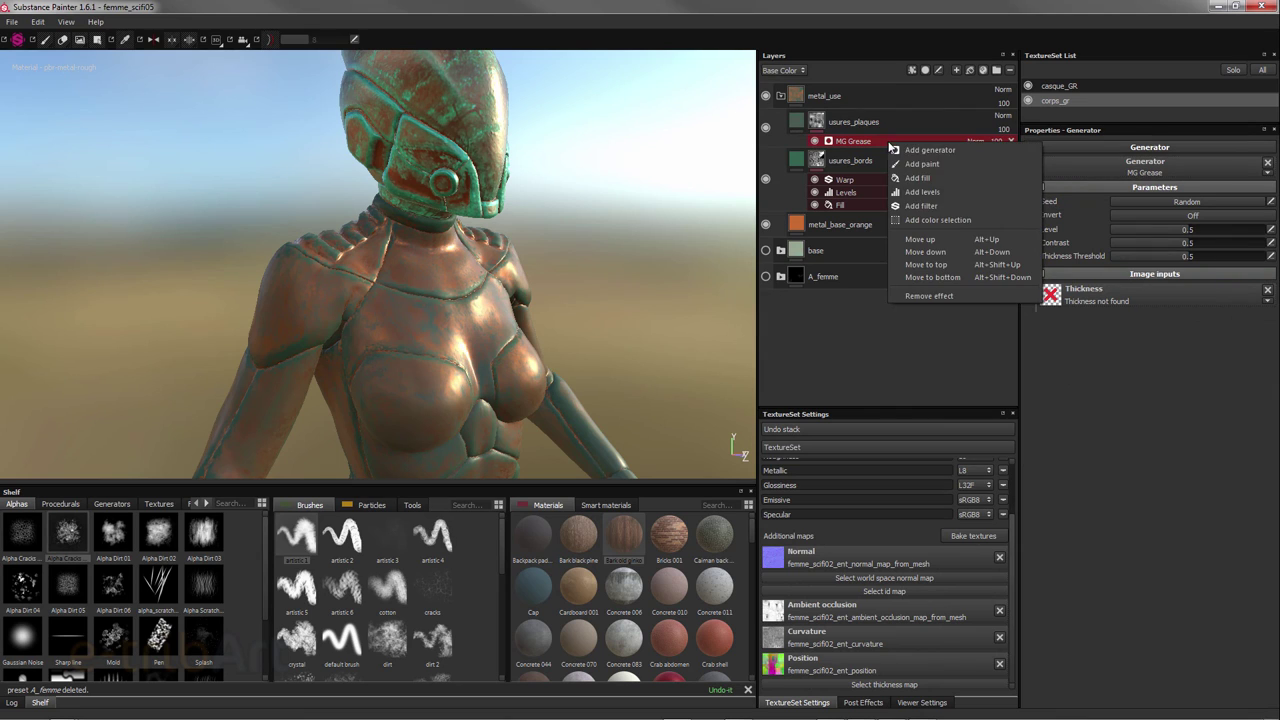
click(921, 191)
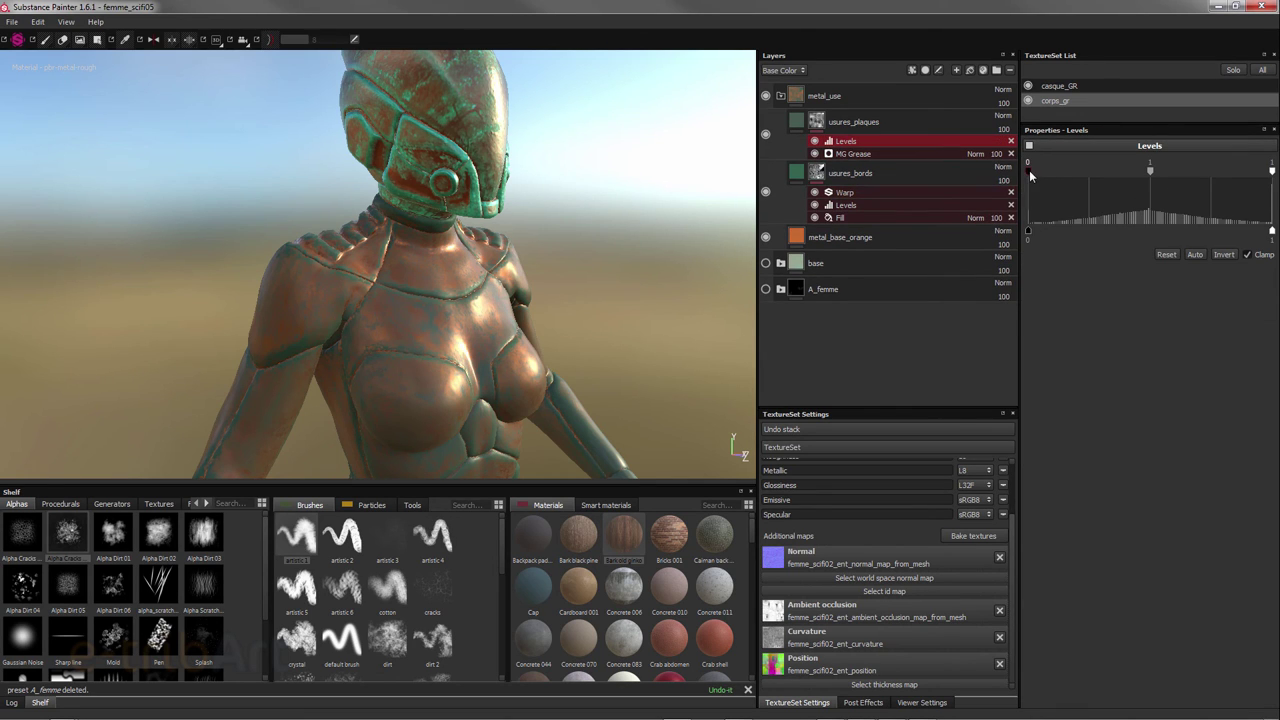
drag(1029, 170, 1090, 181)
mouse_move(1272, 174)
mouse_down()
mouse_move(1182, 180)
mouse_move(1218, 181)
mouse_up()
mouse_move(1139, 172)
mouse_down()
mouse_move(1166, 180)
mouse_move(1081, 172)
mouse_move(1125, 175)
mouse_up()
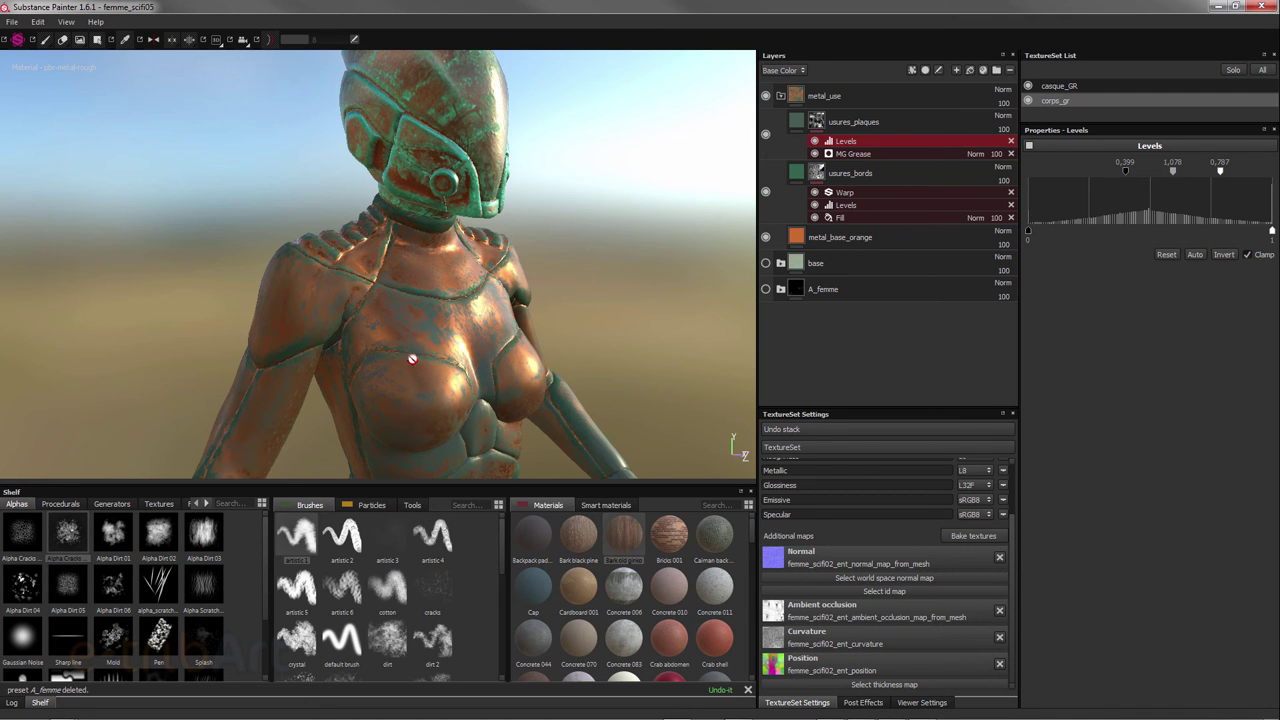
mouse_move(391, 328)
alt+mouse_down()
mouse_move(805, 320)
mouse_move(860, 366)
mouse_move(683, 380)
mouse_move(422, 308)
mouse_move(366, 314)
mouse_move(374, 337)
mouse_move(360, 333)
alt+mouse_up()
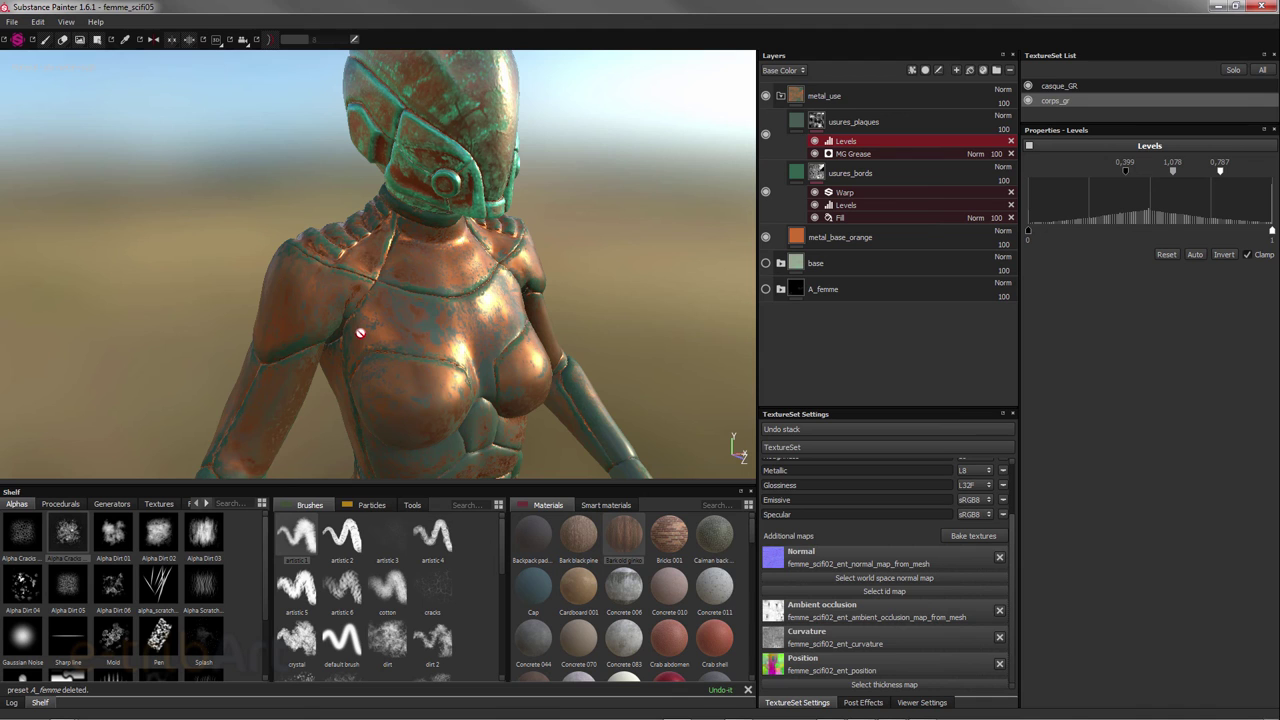
alt+drag(468, 360, 475, 330)
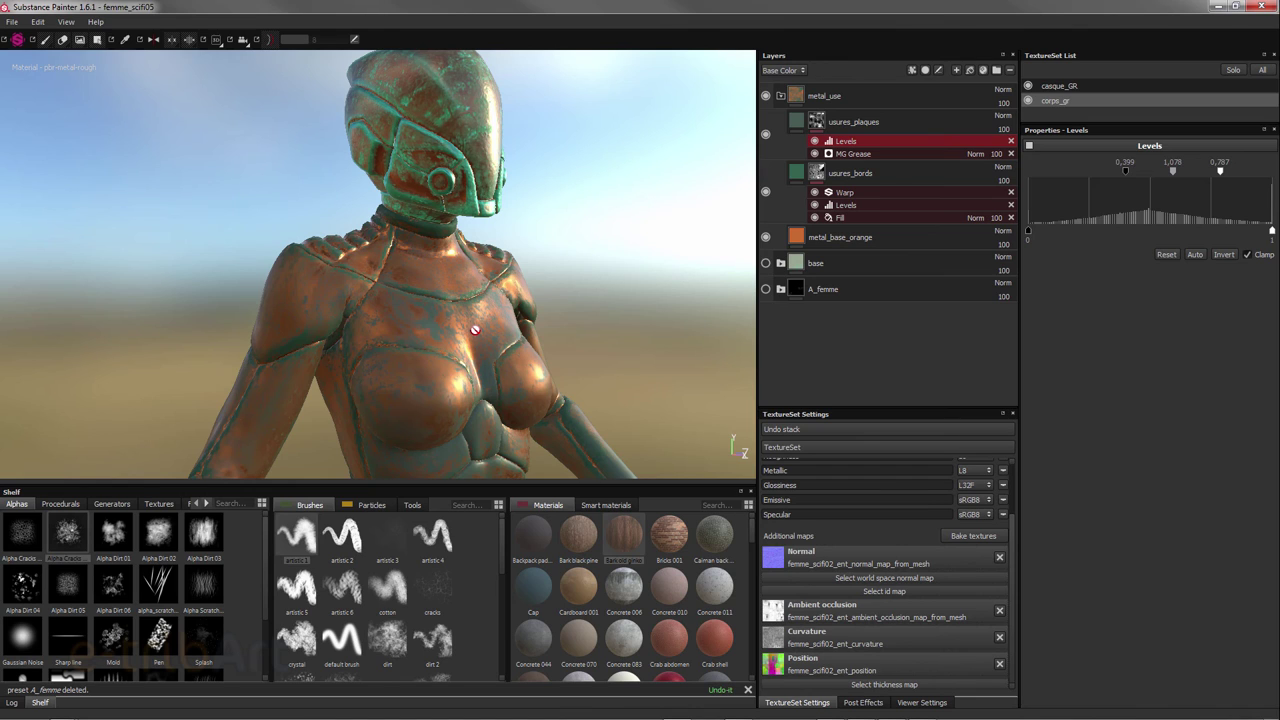
click(818, 123)
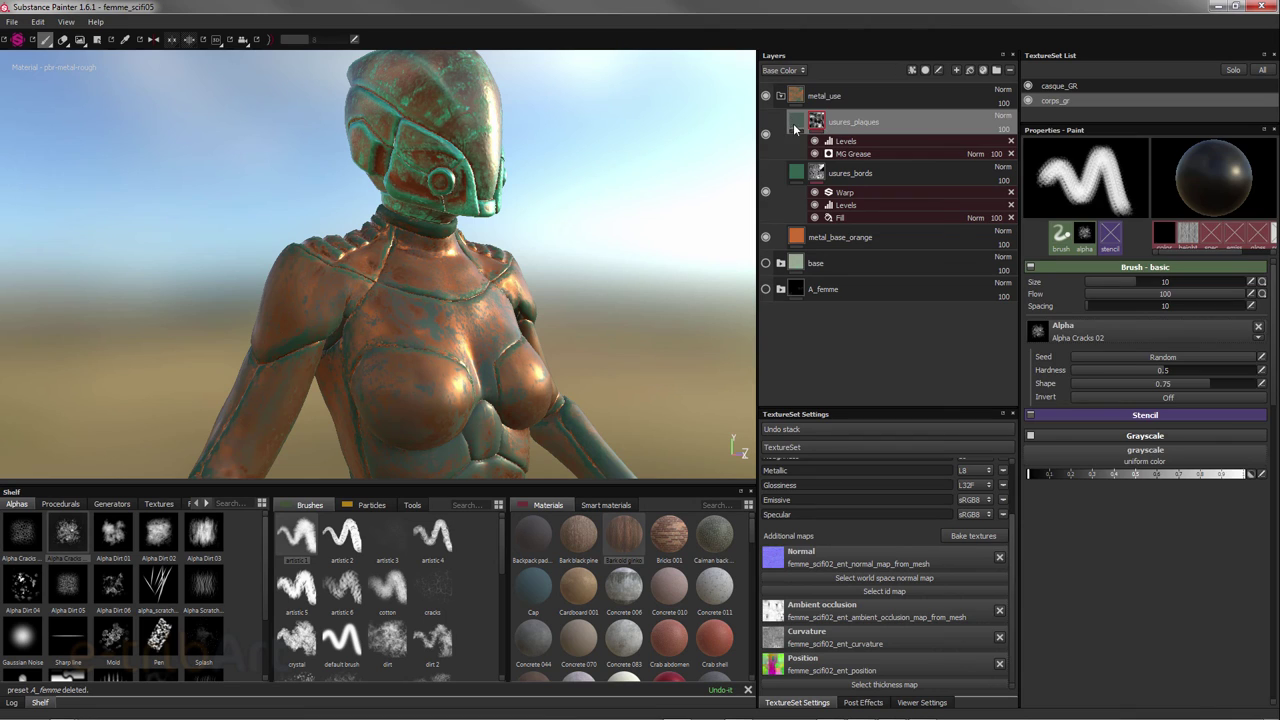
- Collapse the usures_plaques effect stack and add a Paint effect to that layer
click(796, 128)
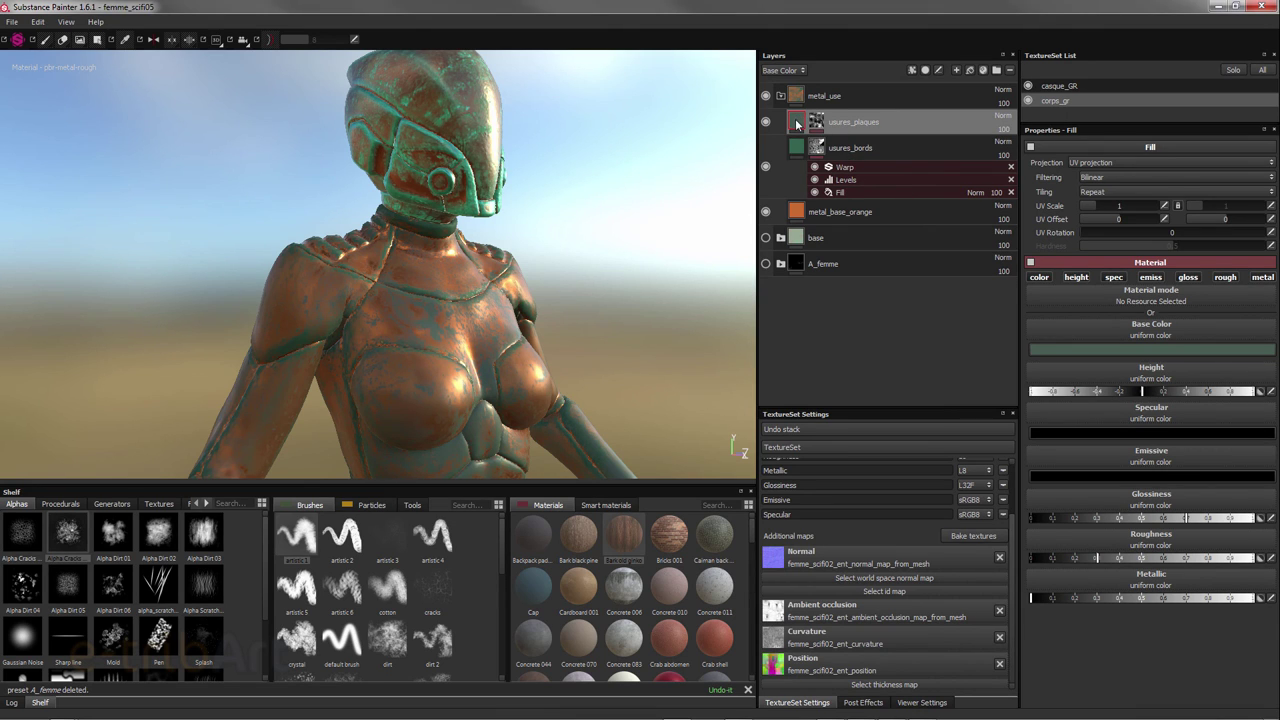
mouse_move(796, 121)
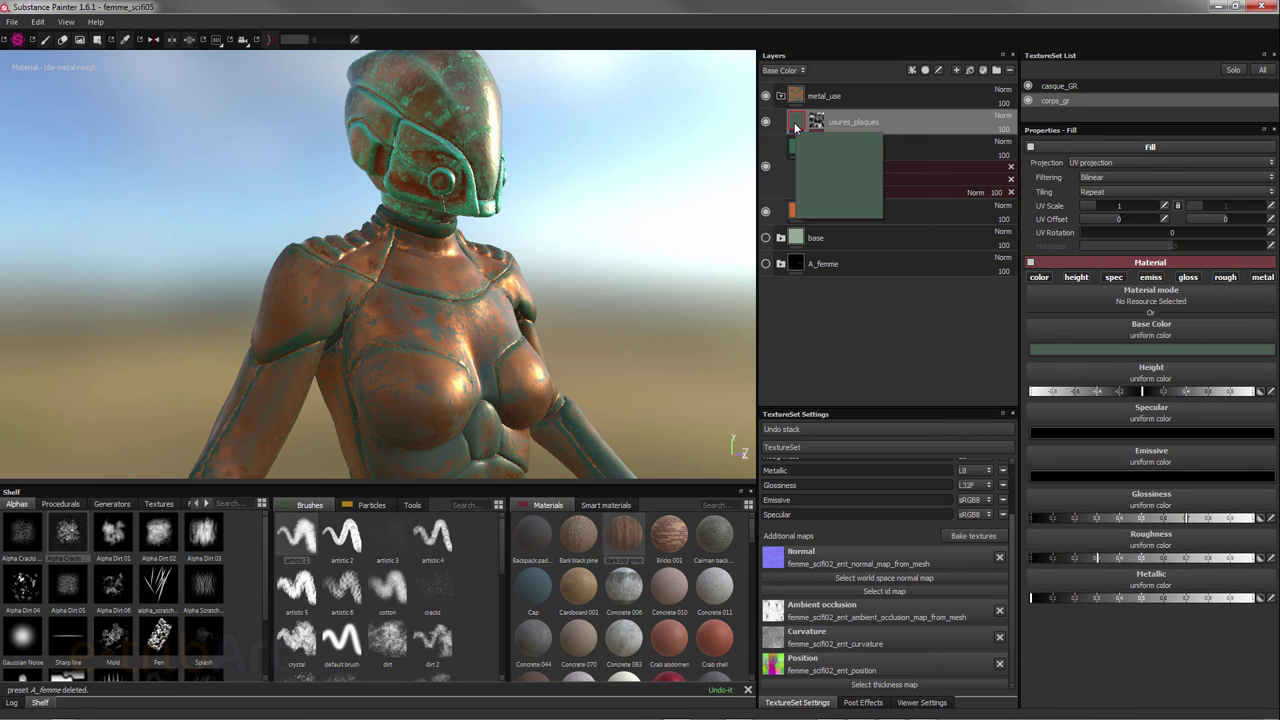
click(912, 70)
click(940, 98)
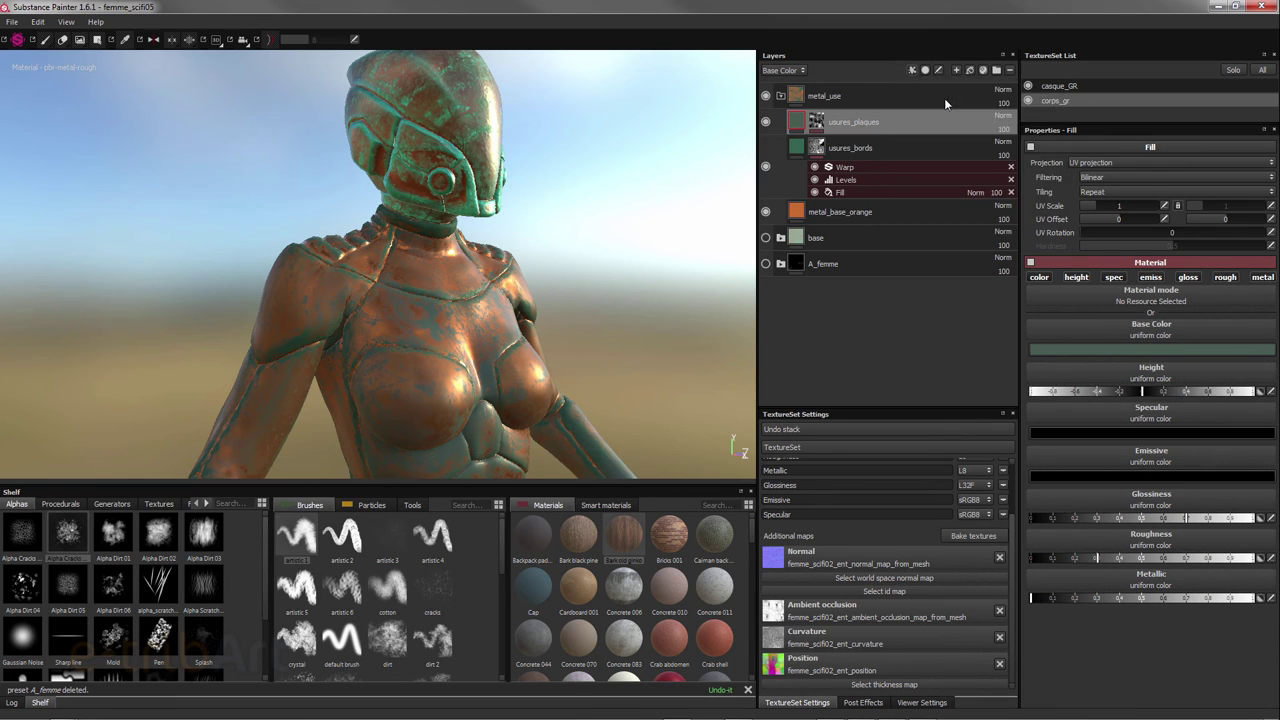
- Adjust the Paint effect's Base Color hue, saturation and value from bright lime to a dark olive green
click(1120, 355)
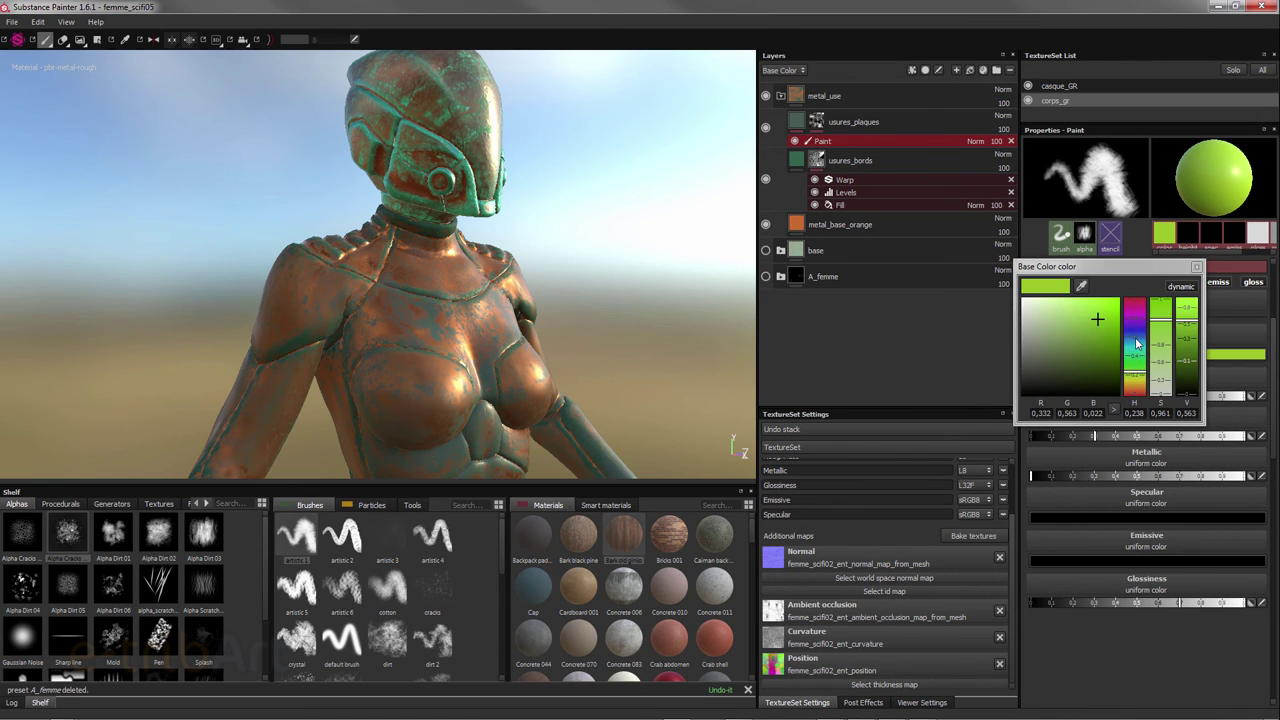
drag(1160, 348, 1158, 366)
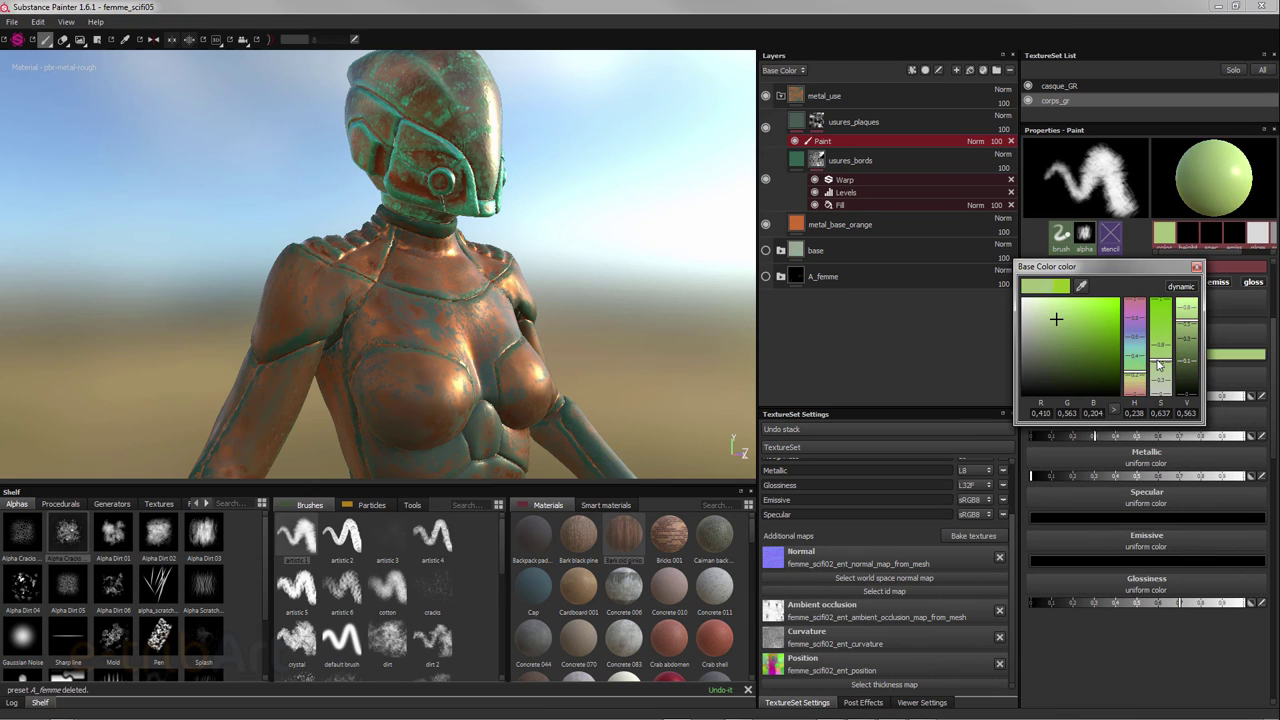
drag(1056, 330, 1068, 351)
click(1059, 364)
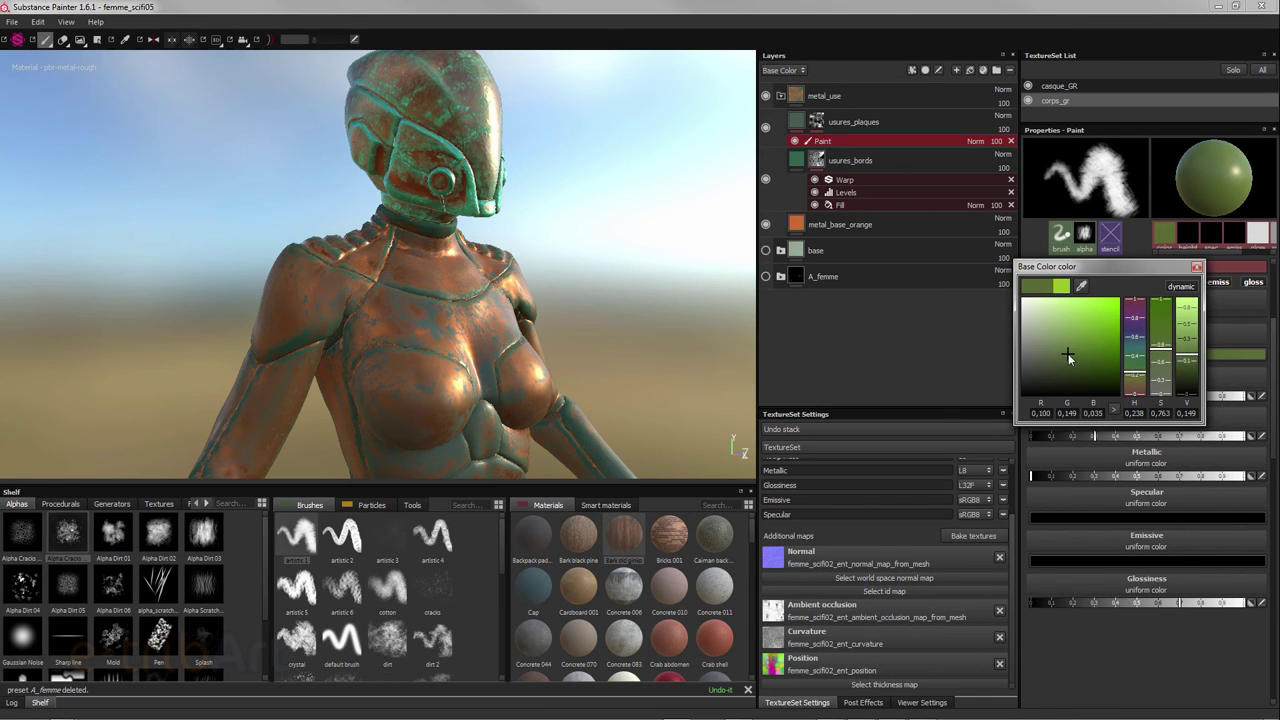
mouse_move(1130, 378)
mouse_down()
mouse_move(1132, 358)
mouse_move(1132, 370)
mouse_move(1161, 368)
mouse_up()
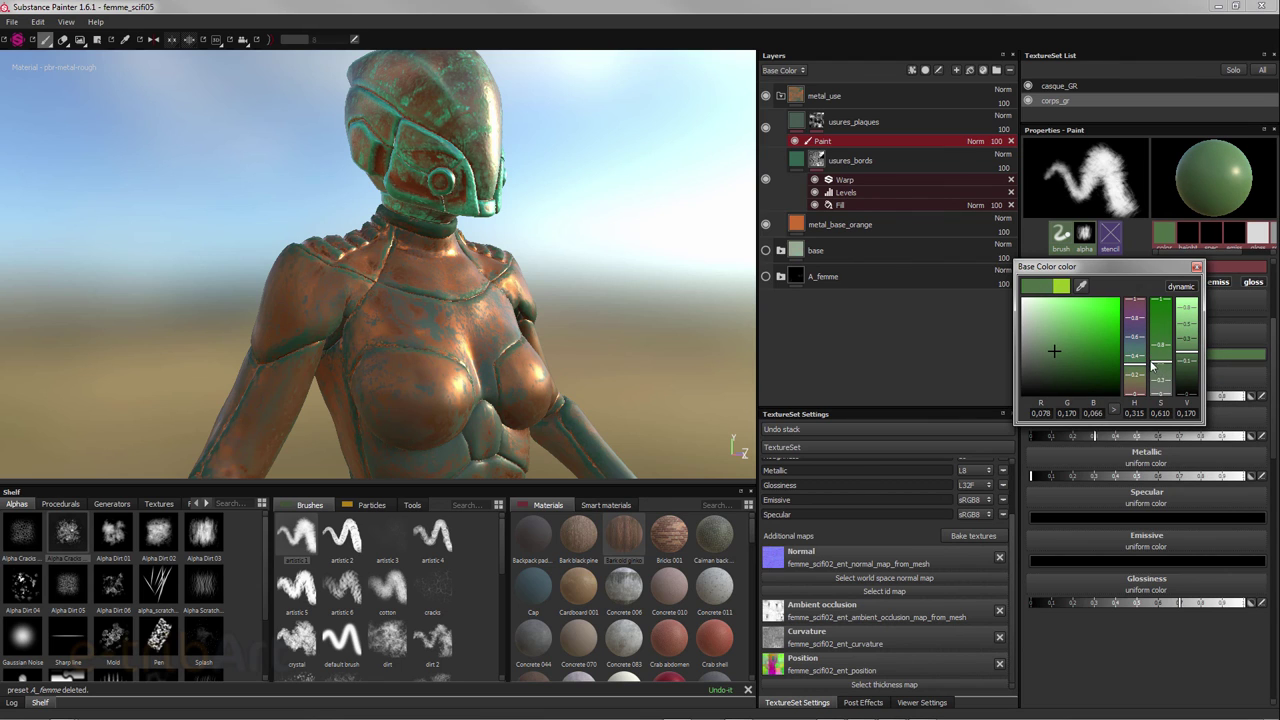
drag(1090, 344, 1081, 336)
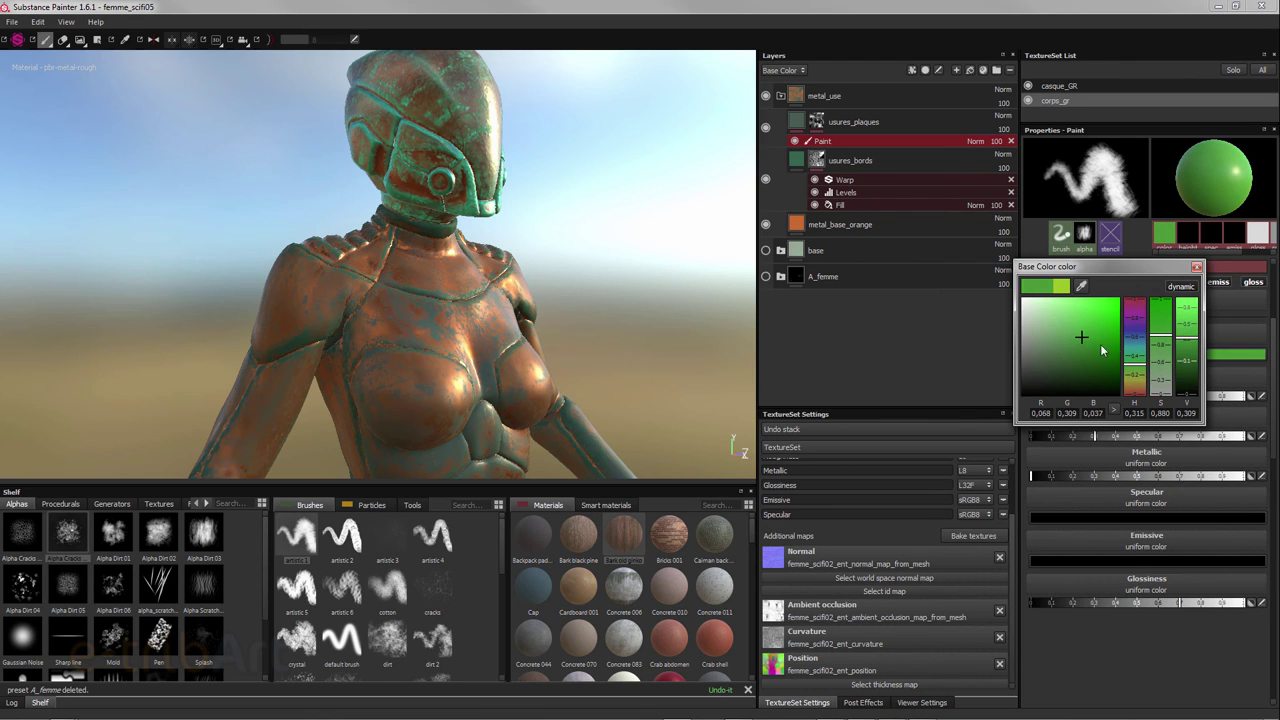
drag(1166, 343, 1165, 349)
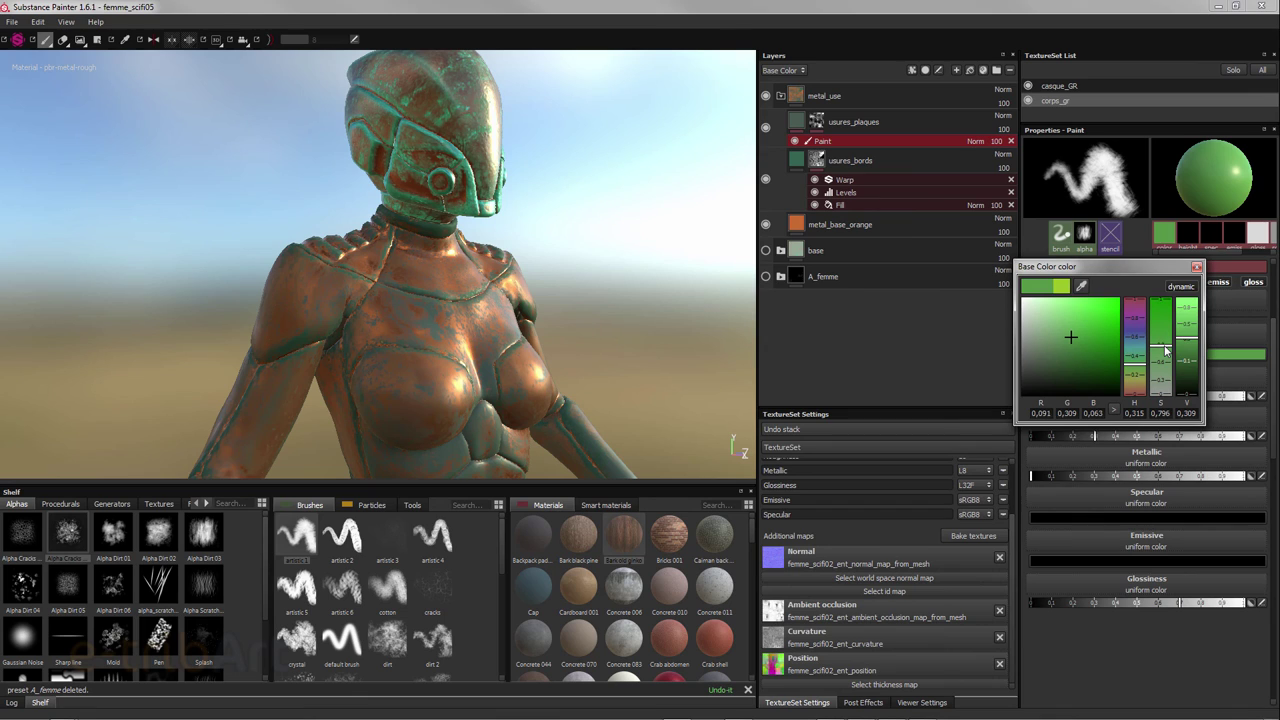
click(1083, 333)
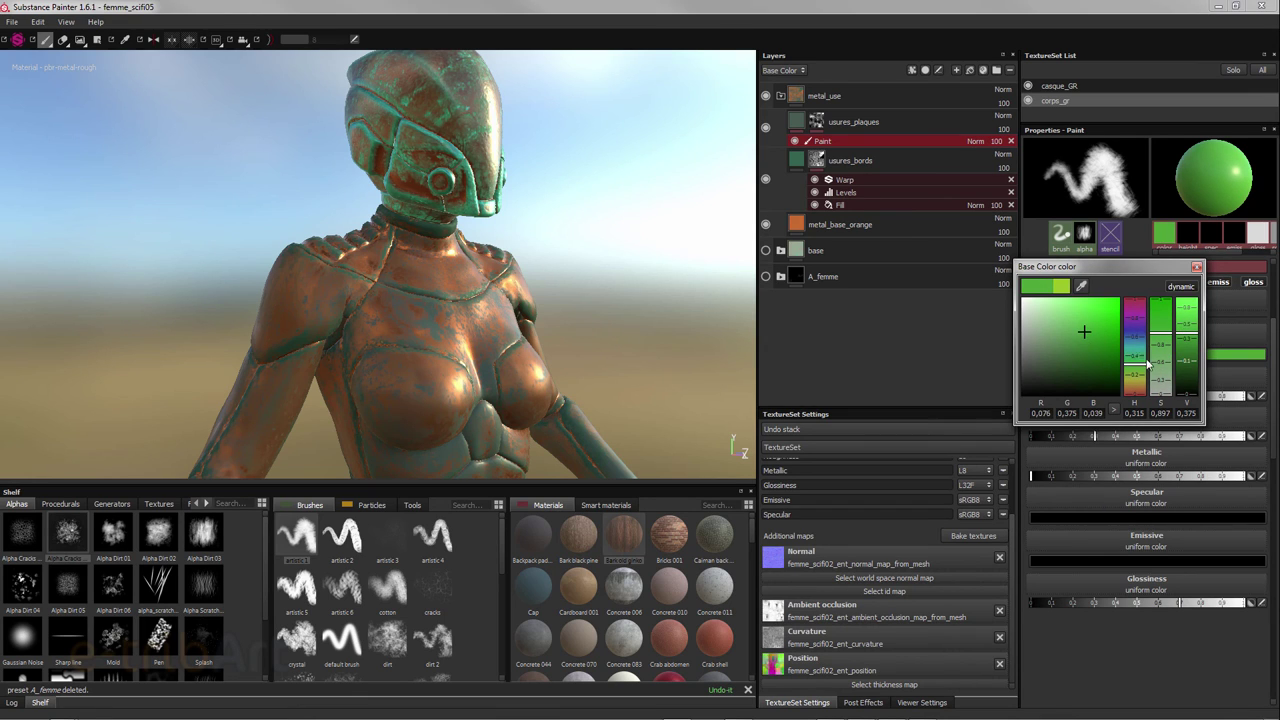
drag(1139, 370, 1139, 379)
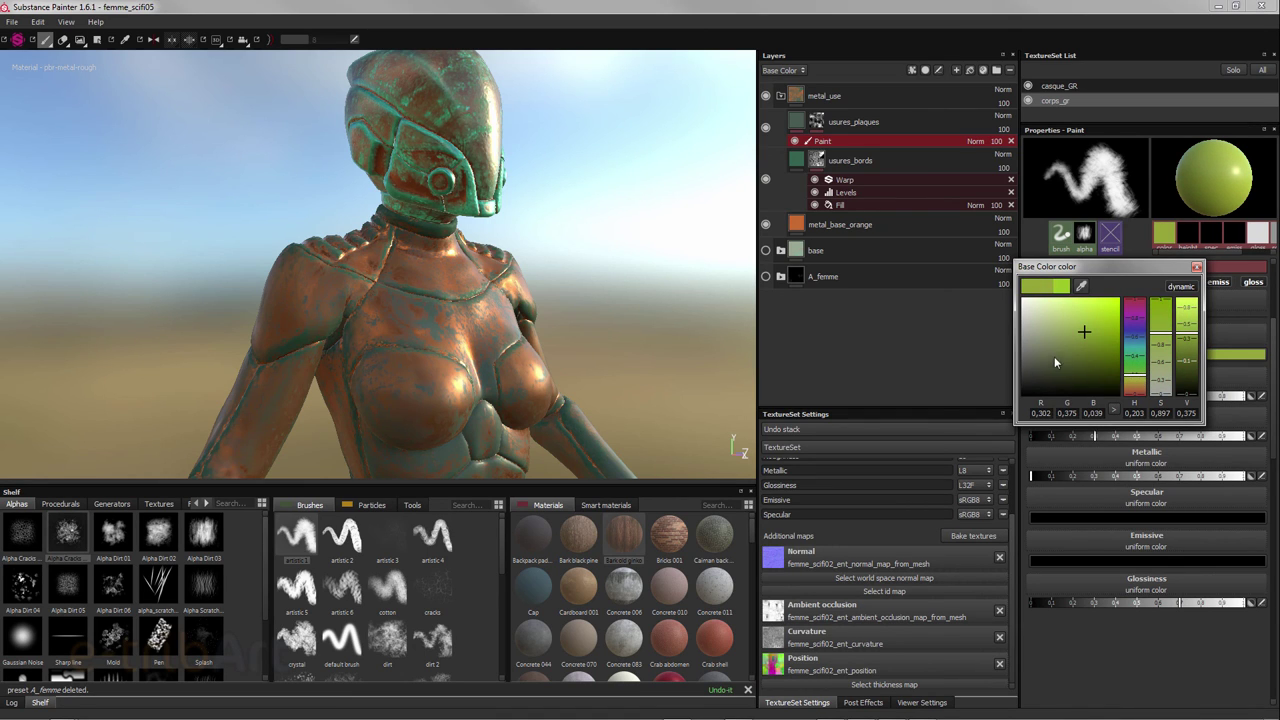
click(1073, 342)
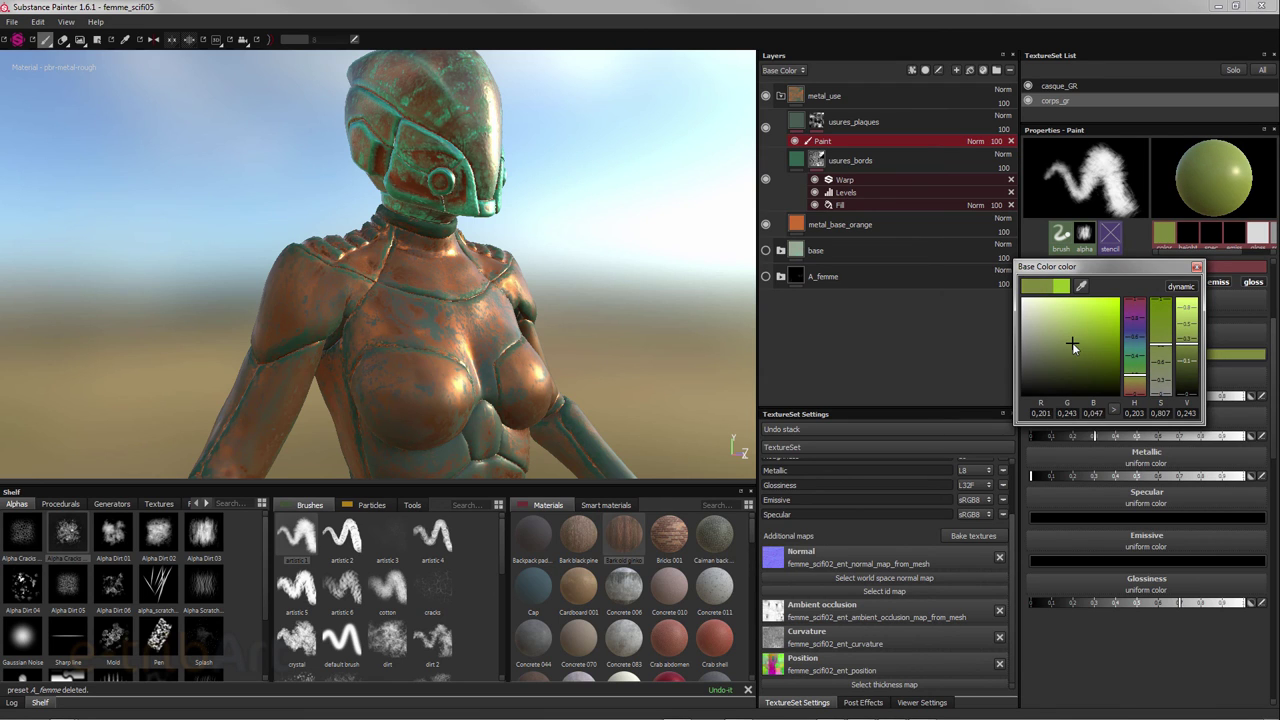
click(1196, 266)
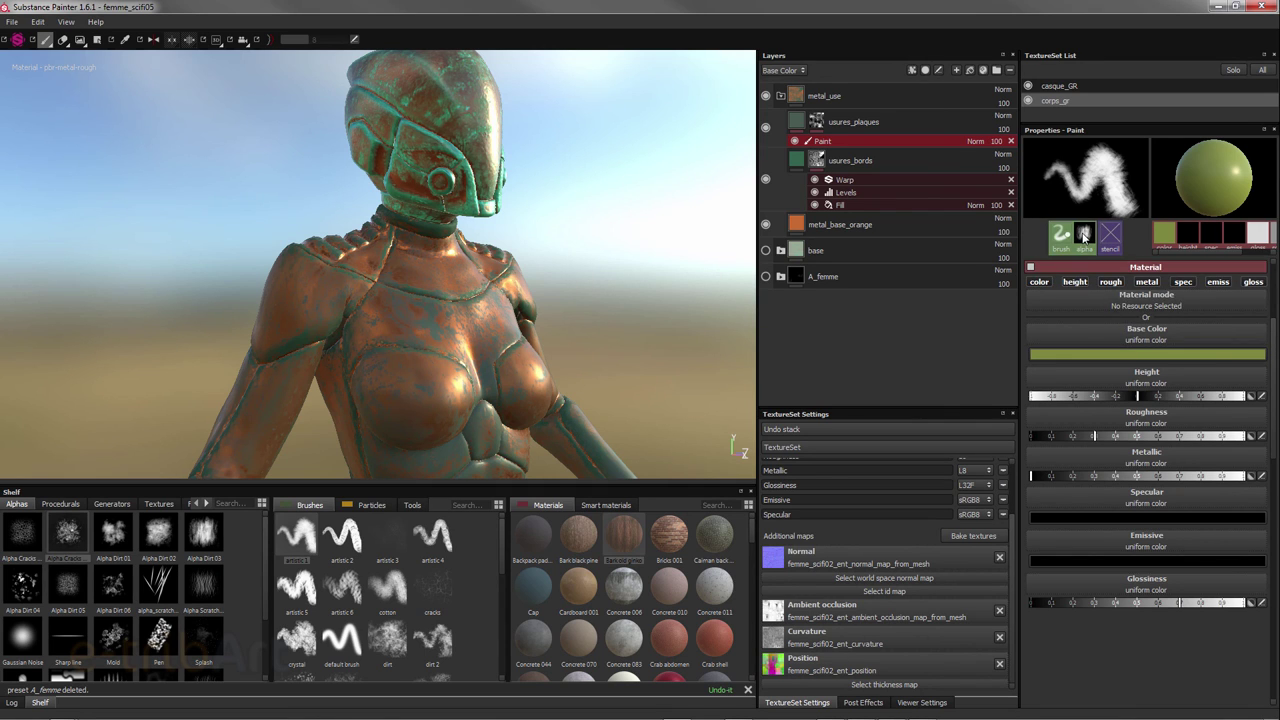
click(1084, 238)
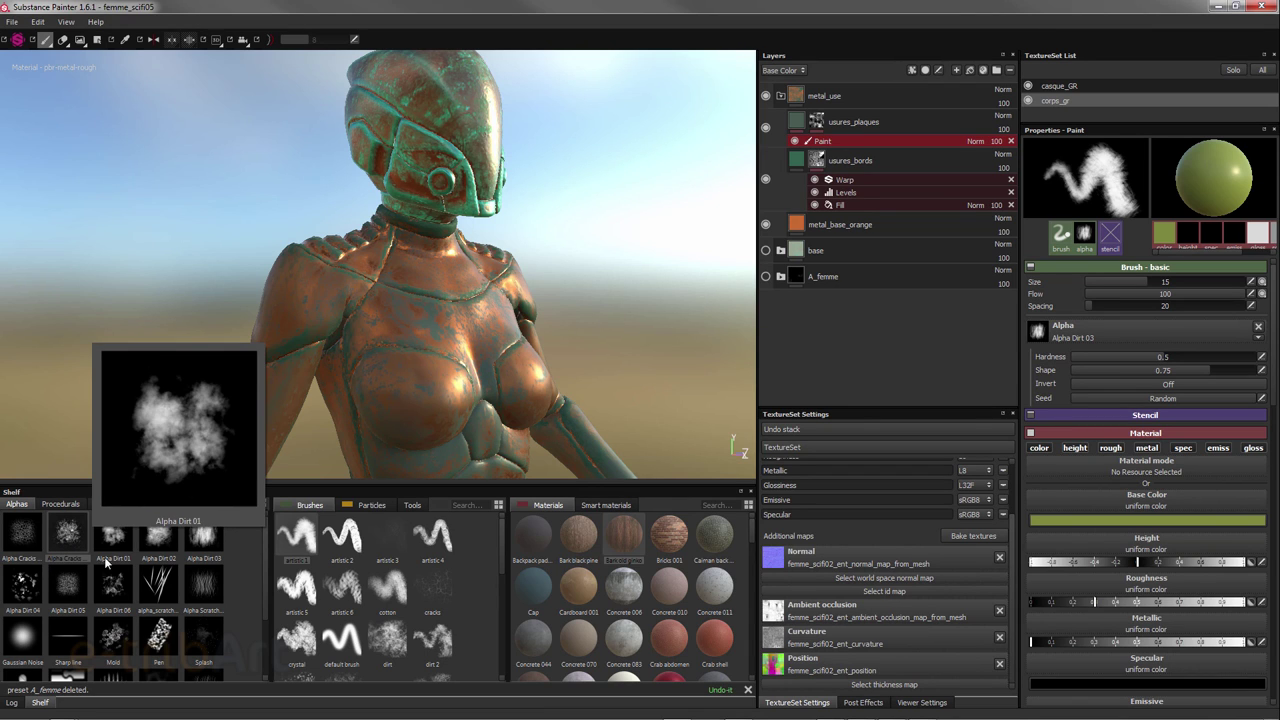
- Set the paint brush alpha to Alpha Dirt 01 and reduce the brush size to 6.19
drag(117, 543, 1092, 335)
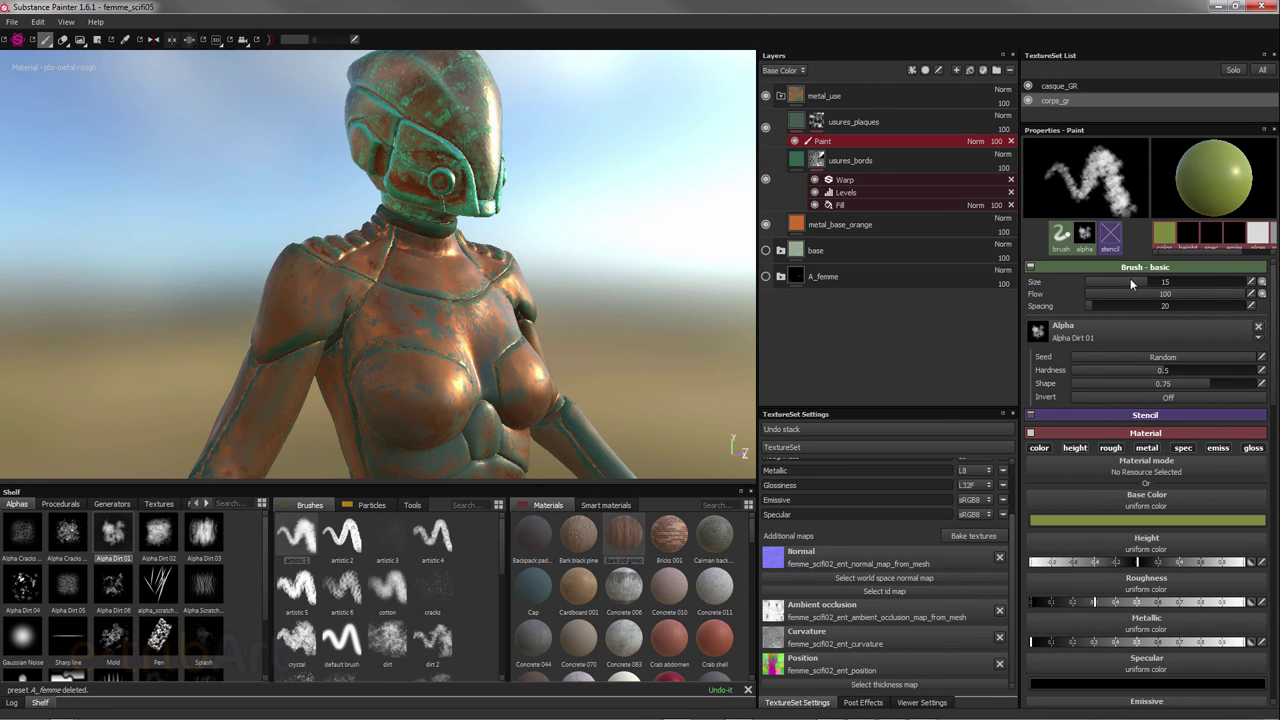
mouse_move(1131, 285)
mouse_down()
mouse_move(1159, 287)
mouse_move(1122, 283)
mouse_up()
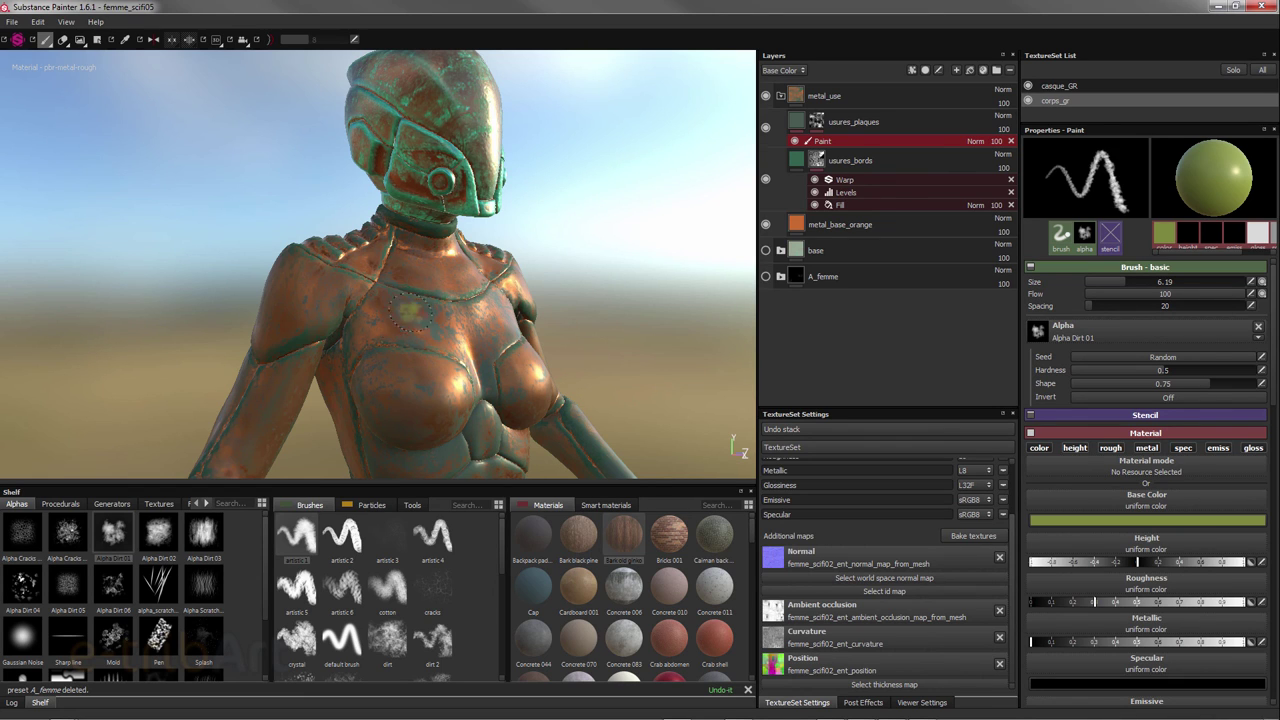
- Paint olive-green patches on the chest with the helmet hidden, undoing the last dab
key(ctrl+h)
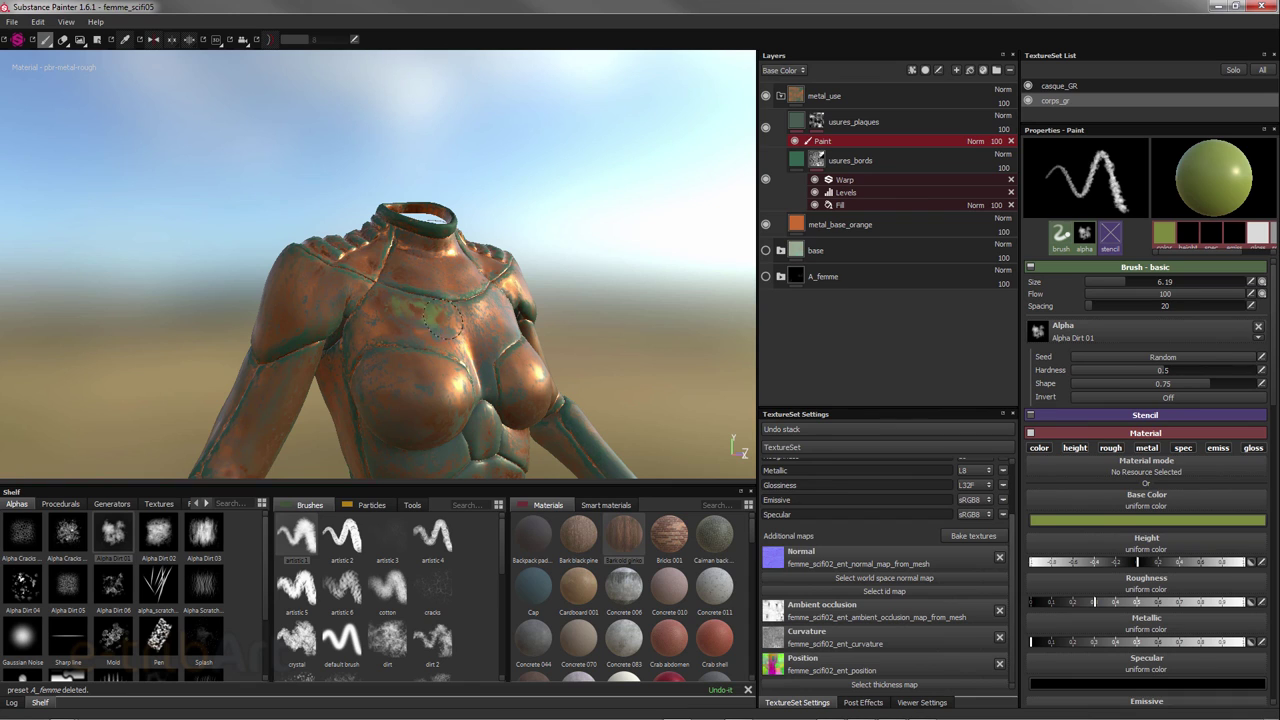
drag(443, 319, 427, 322)
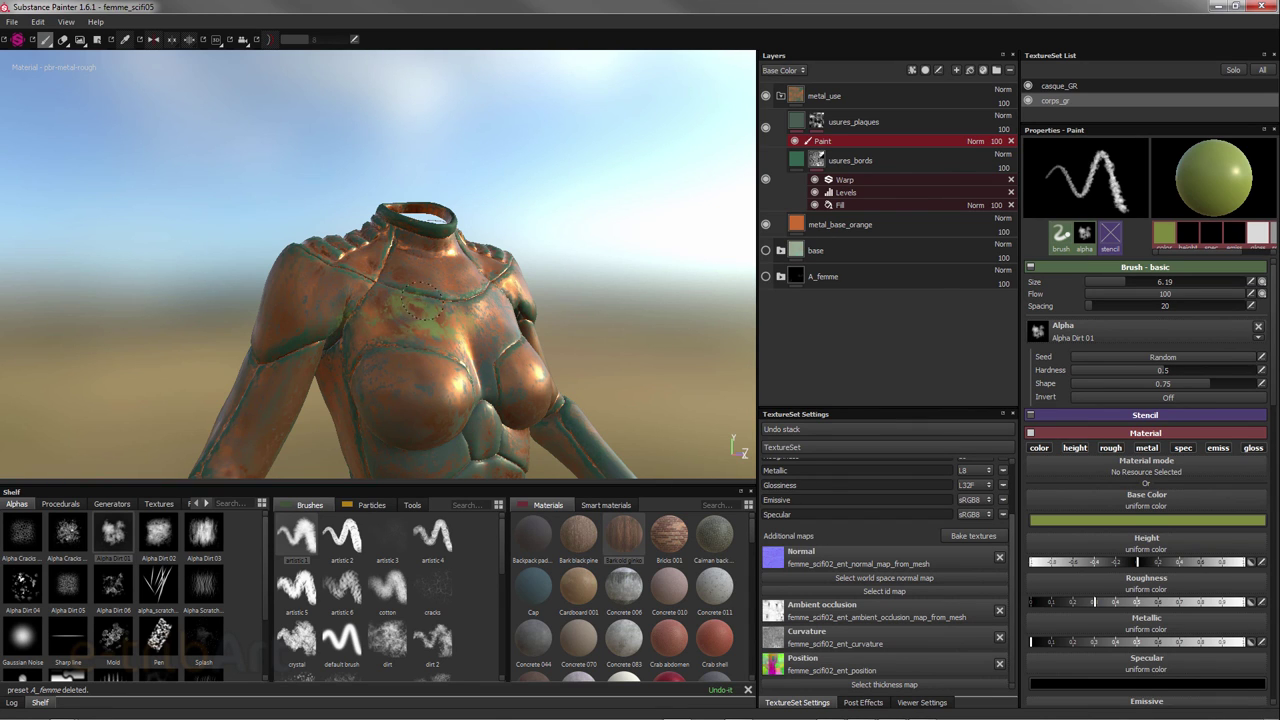
key(ctrl+h)
scroll(470, 340, down, 2)
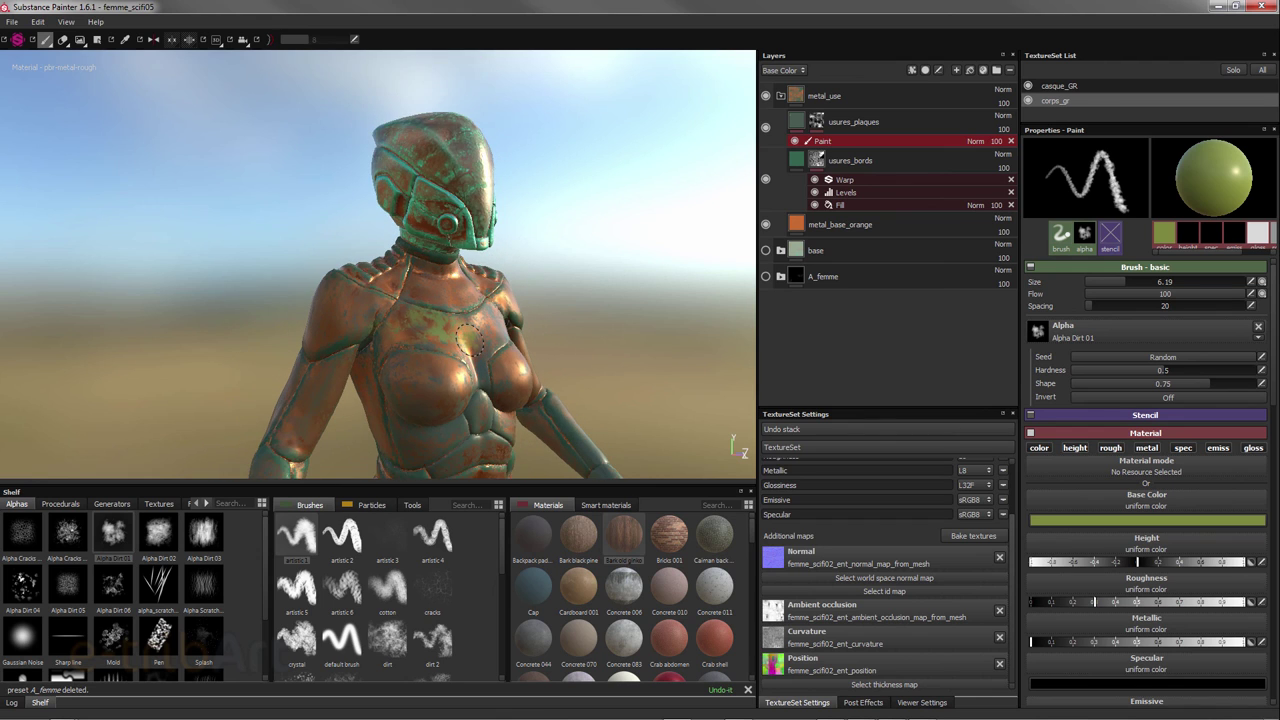
scroll(469, 339, up, 3)
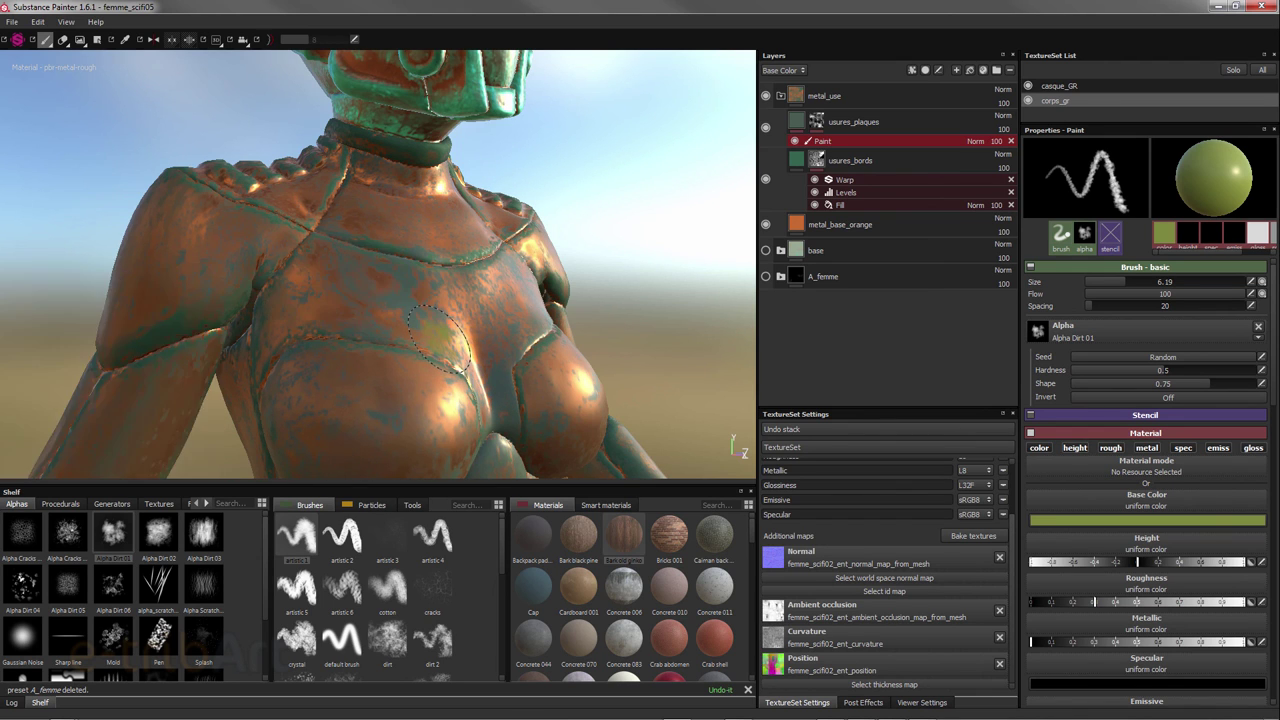
click(370, 330)
key(ctrl+z)
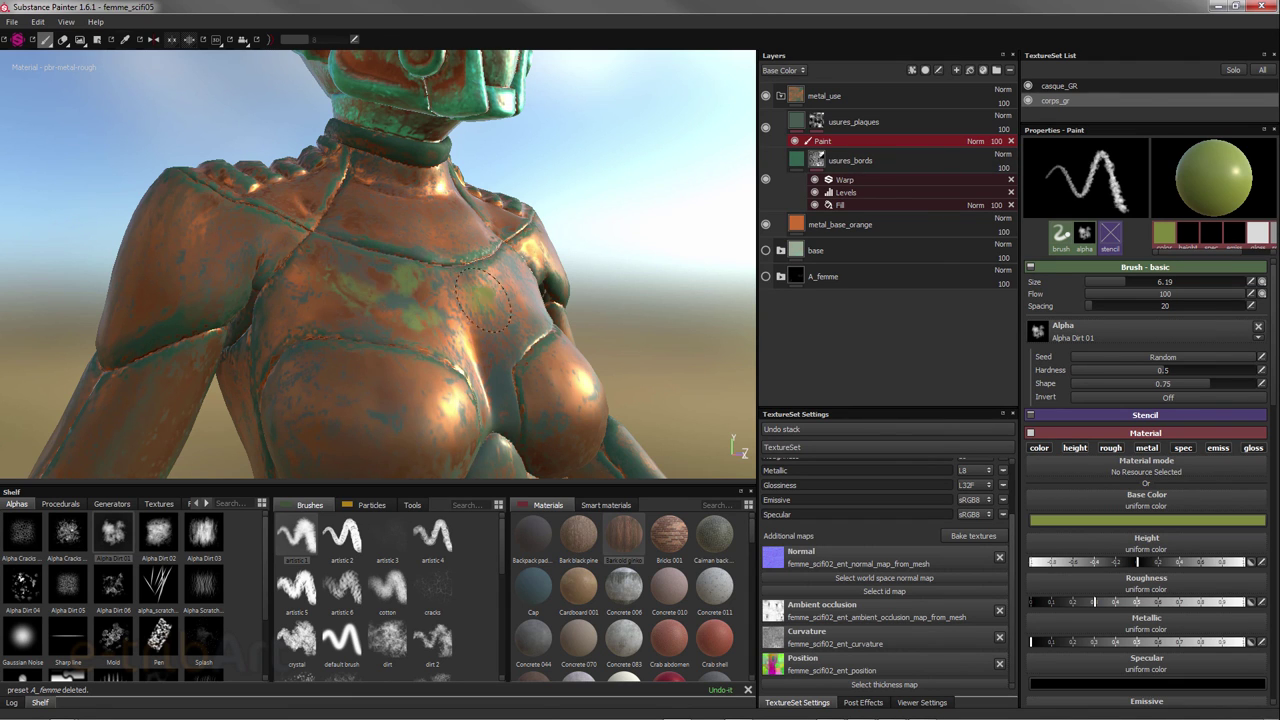
- Lower the paint's Base Color saturation to 0.480 and view the whole upper body without the helmet
click(1100, 523)
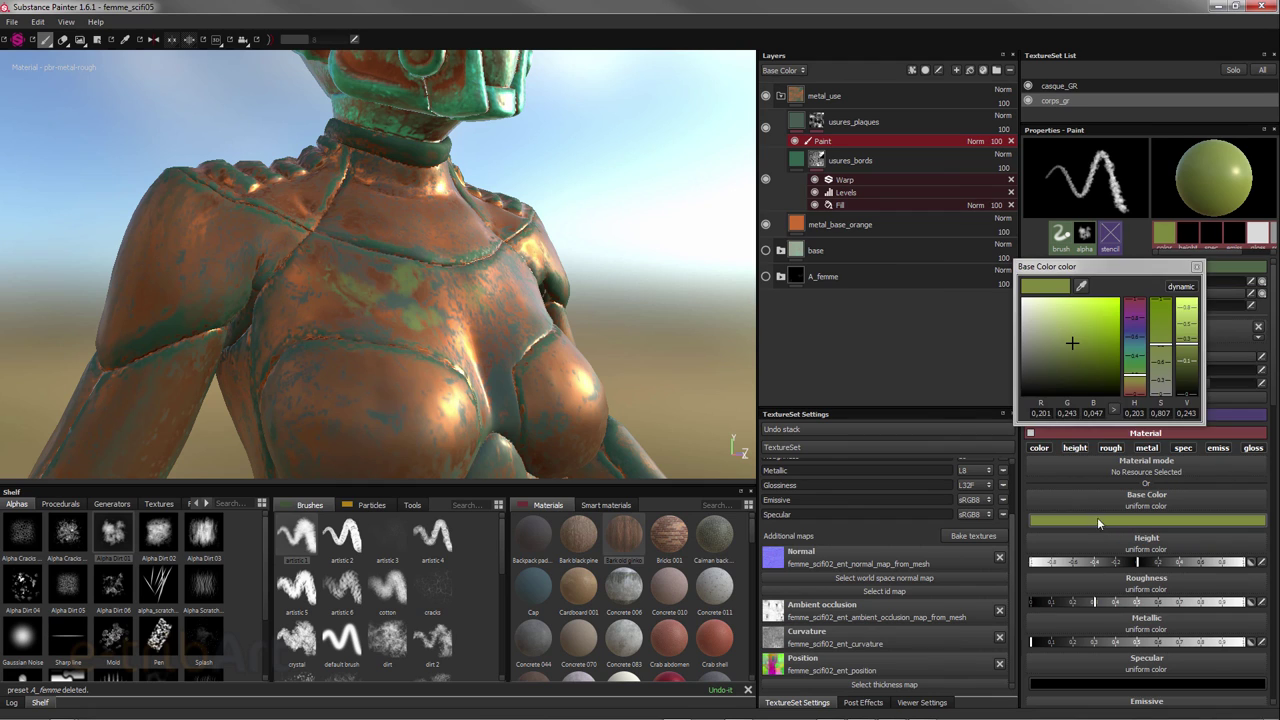
drag(1167, 362, 1161, 378)
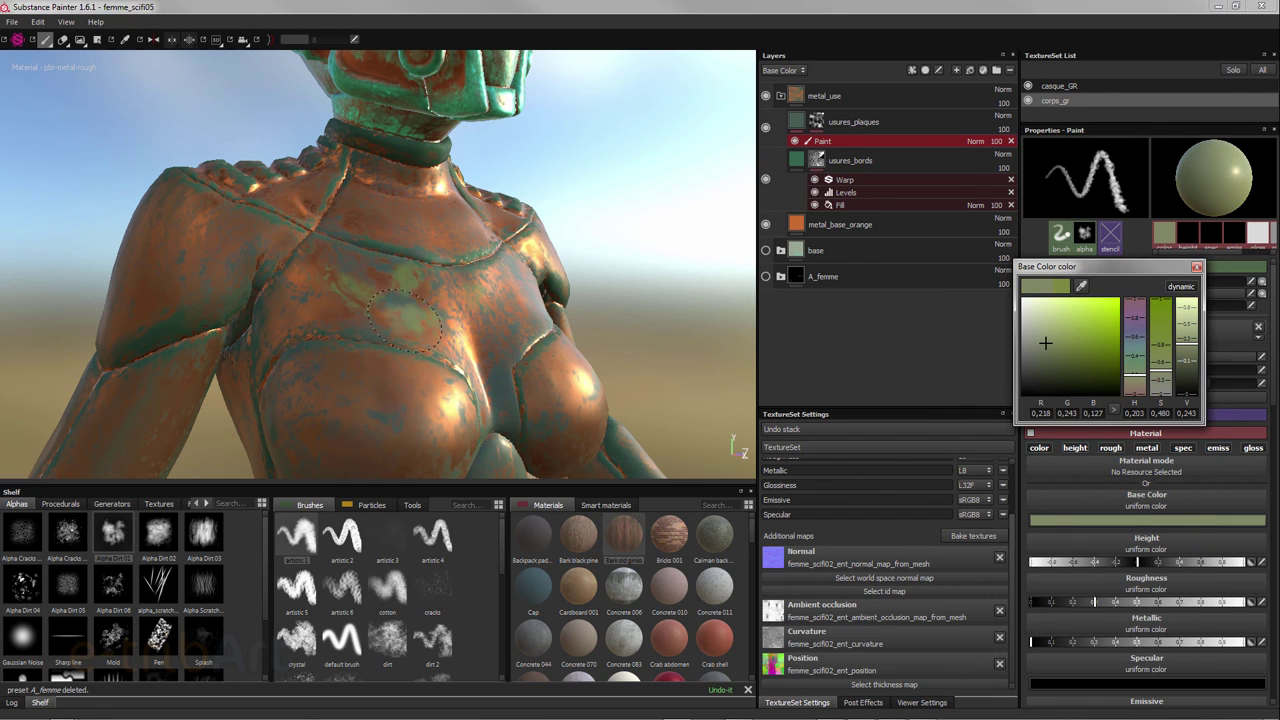
key(alt+q)
key(alt+q)
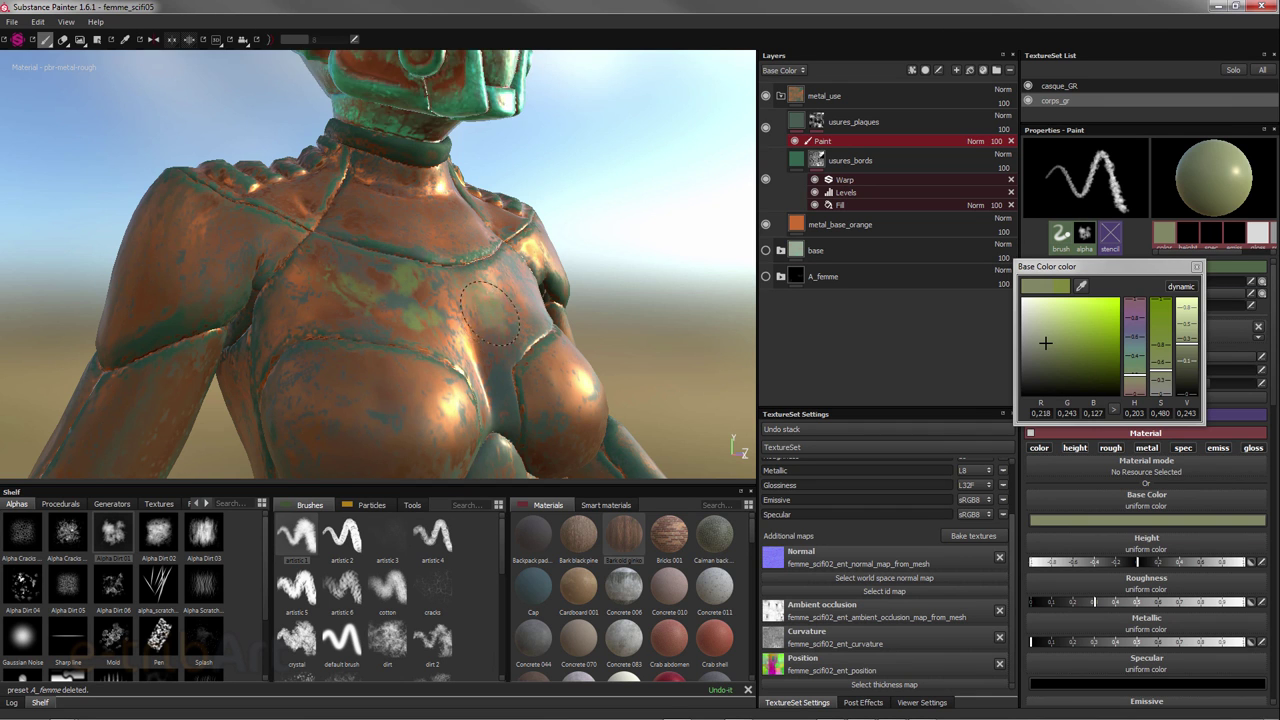
alt+drag(430, 420, 433, 368)
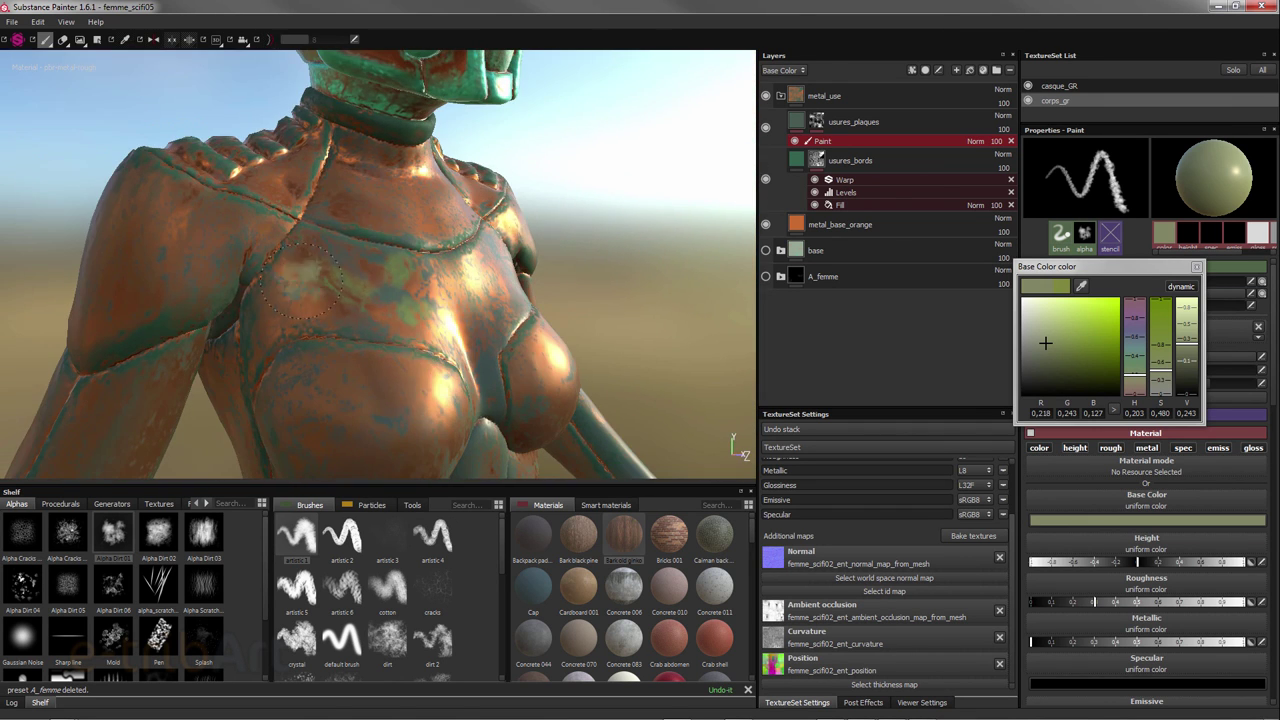
key(alt+q)
- Collapse and select the body's metal_use layer folder
key(alt+q)
key(alt+q)
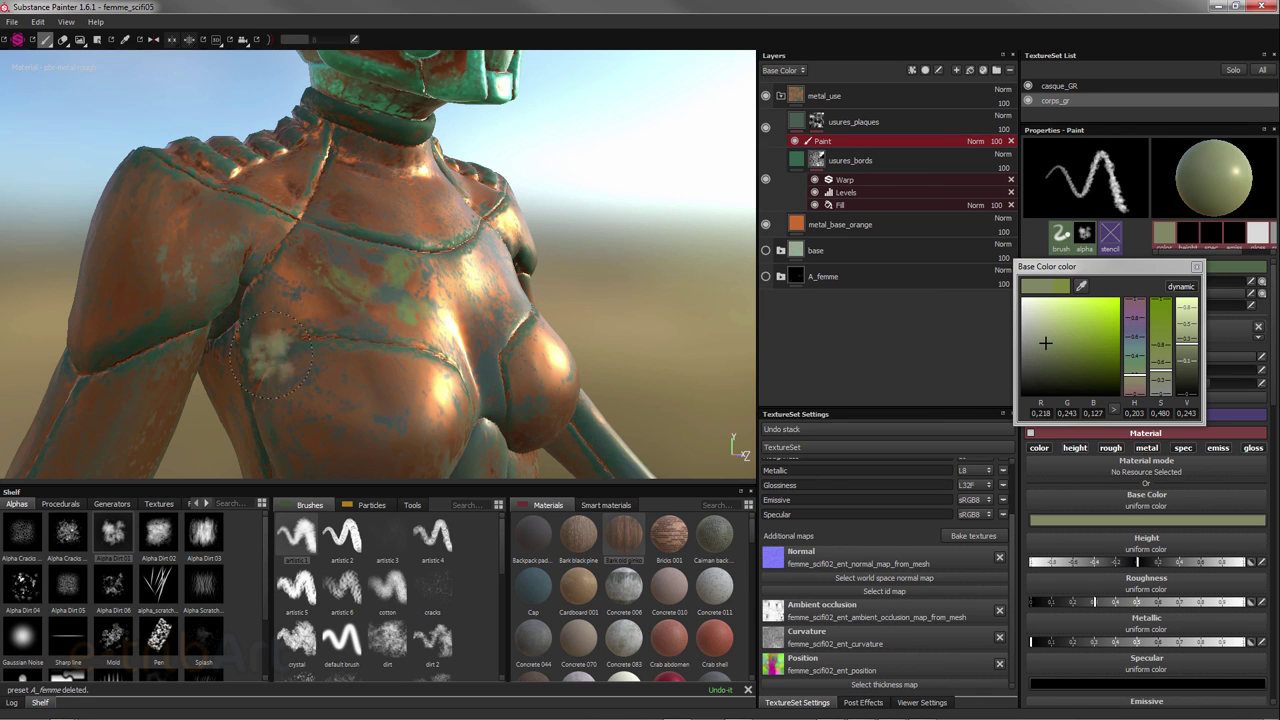
mouse_move(221, 244)
alt+mouse_down()
mouse_move(263, 274)
mouse_move(329, 286)
mouse_move(471, 353)
alt+mouse_up()
key(alt+q)
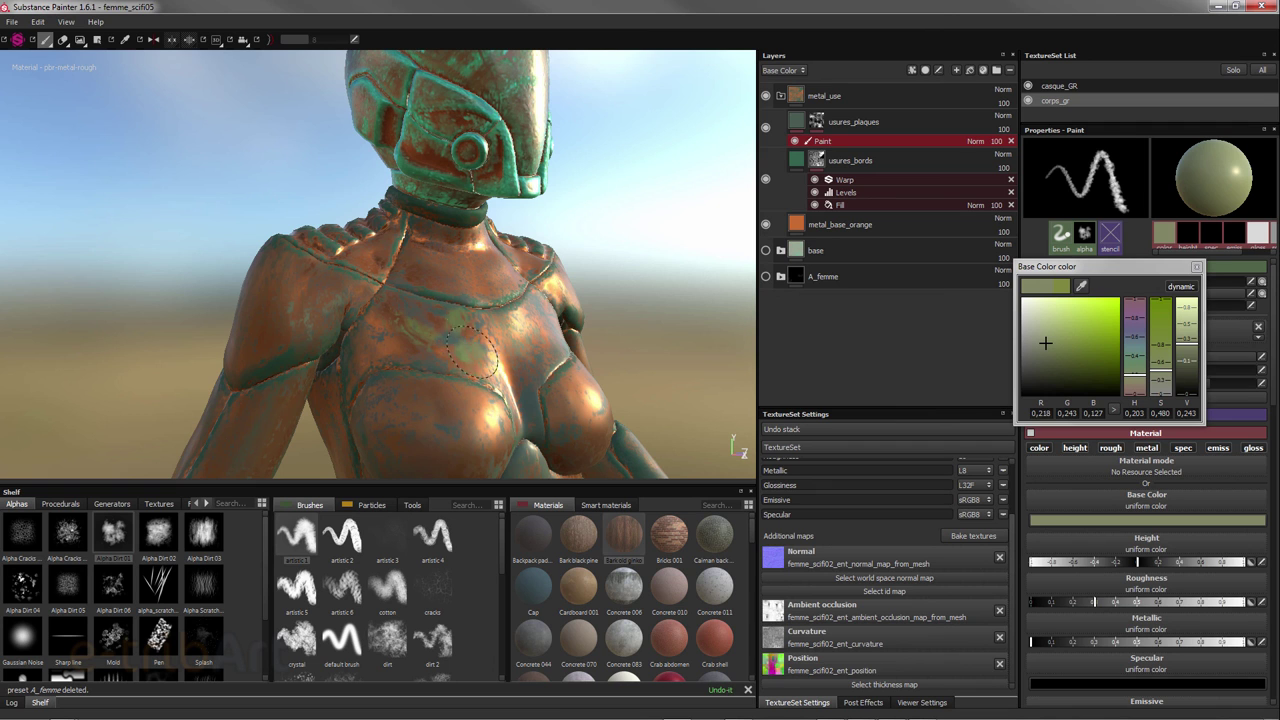
alt+drag(475, 360, 414, 356)
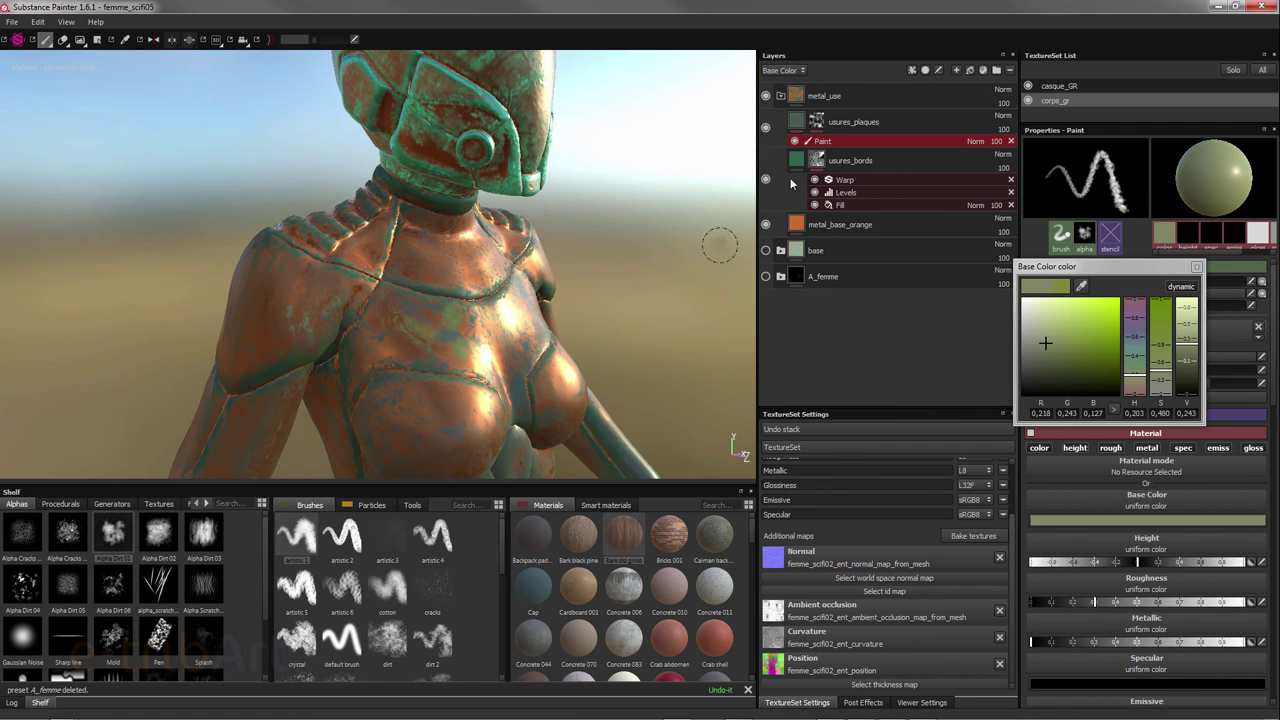
click(781, 97)
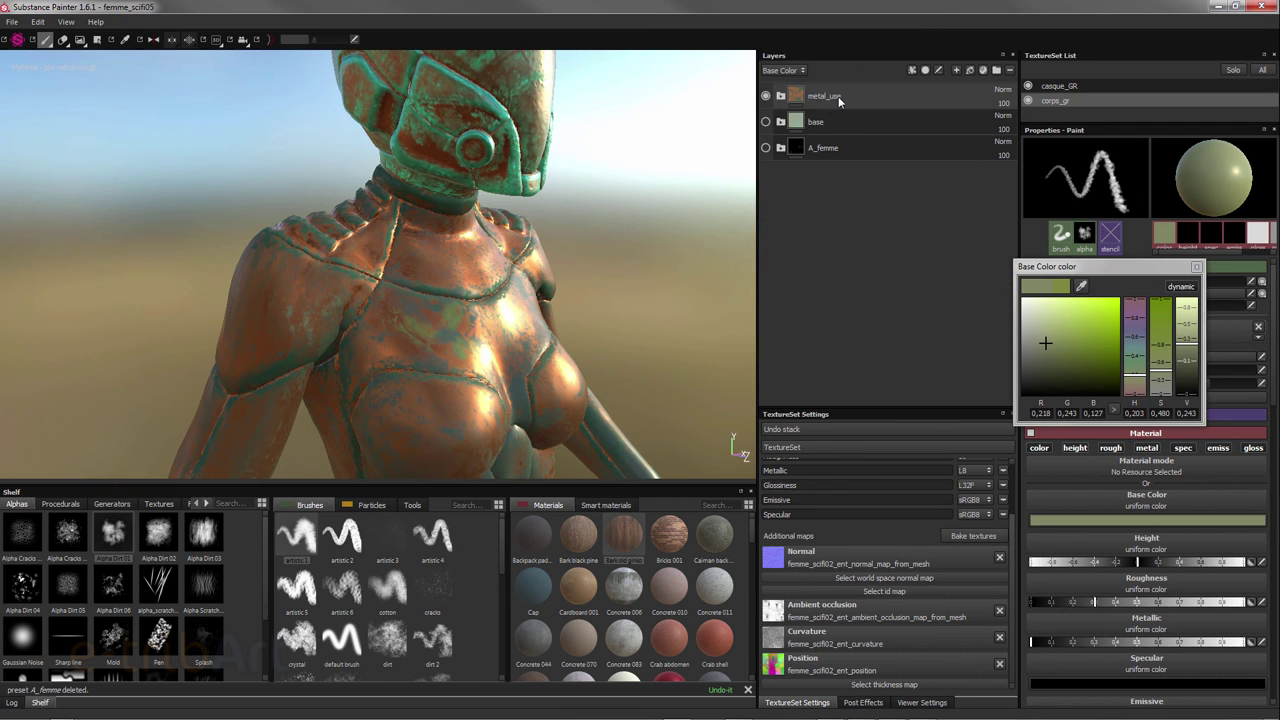
click(840, 96)
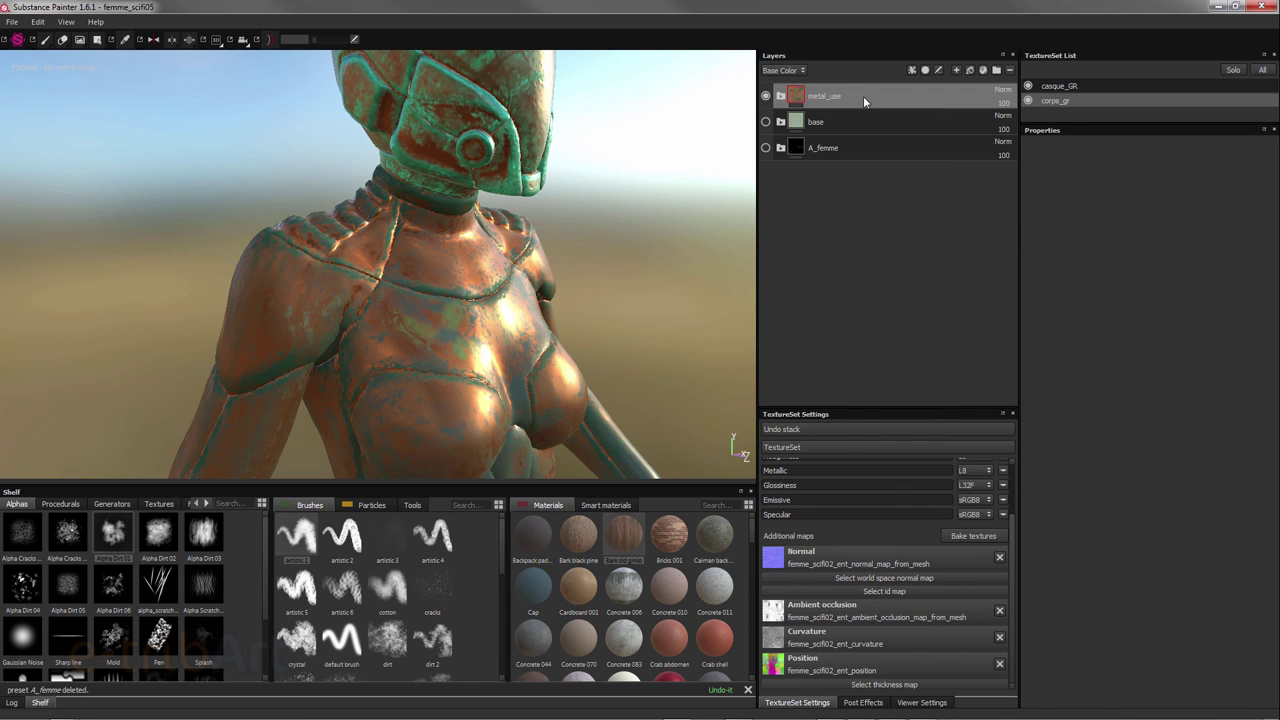
- Save the metal_use folder as a smart material and find it in the Shelf's smart materials
right_click(864, 97)
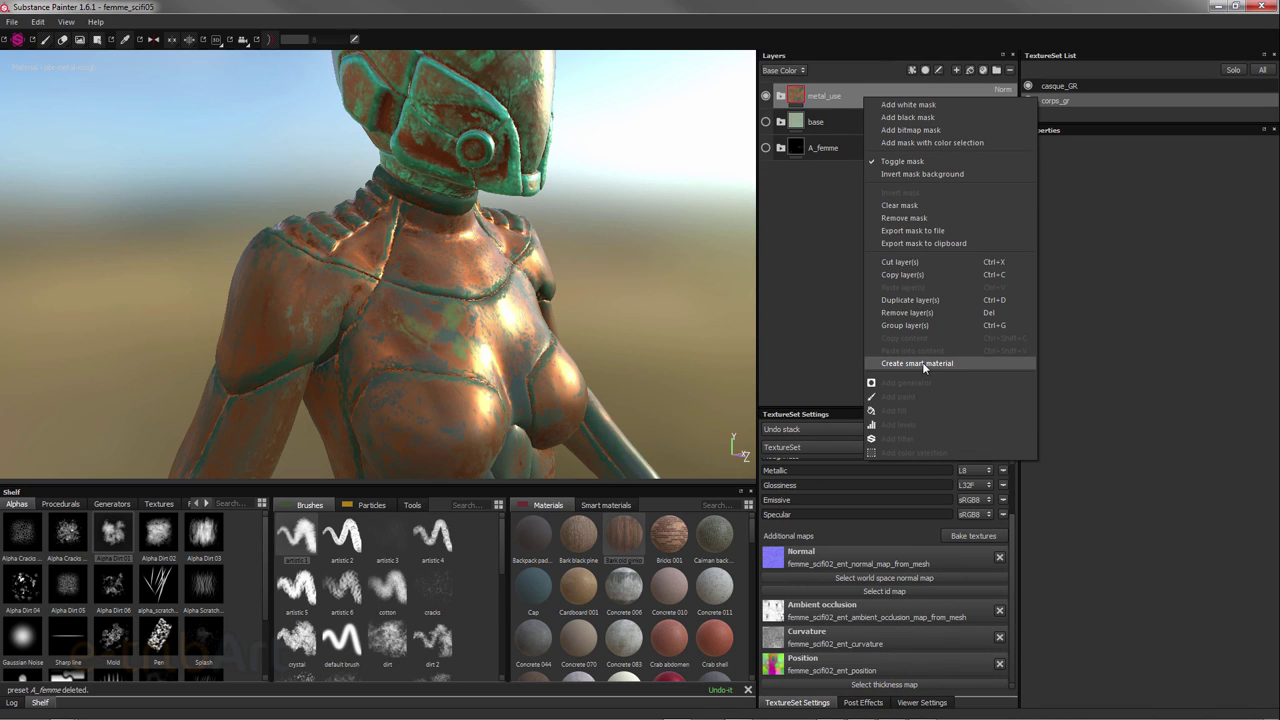
click(922, 364)
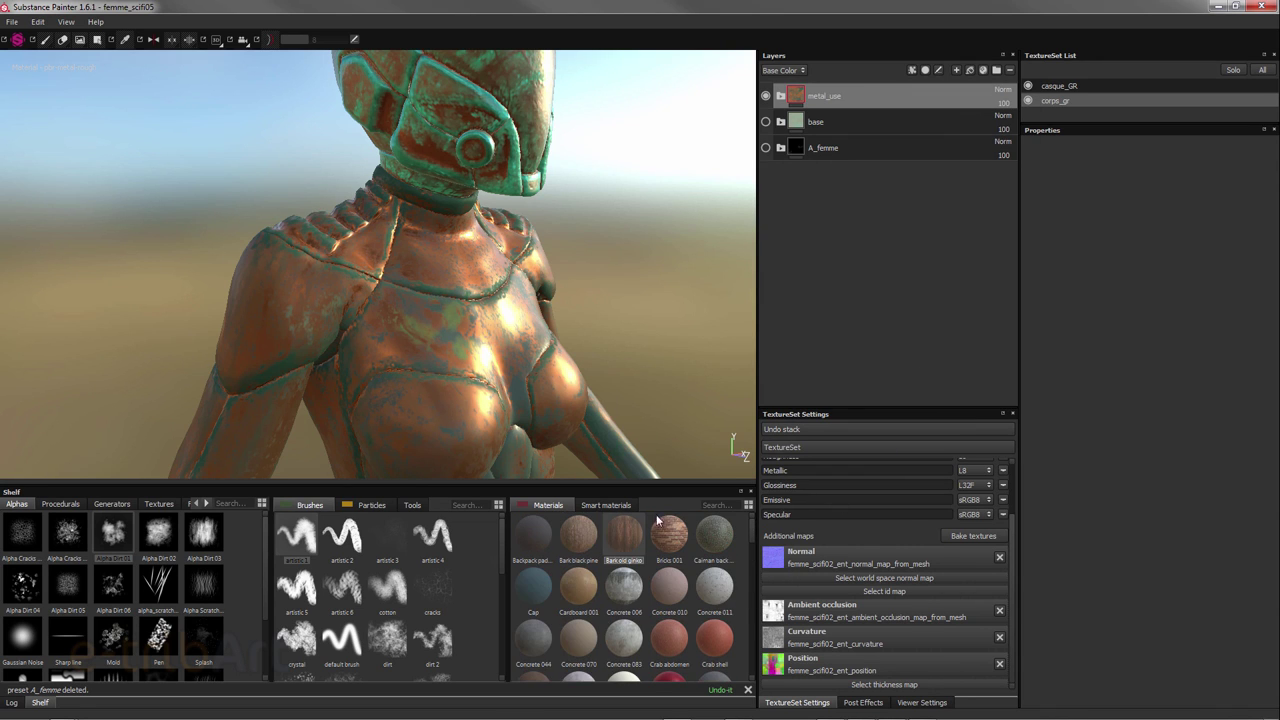
click(606, 505)
drag(749, 539, 743, 600)
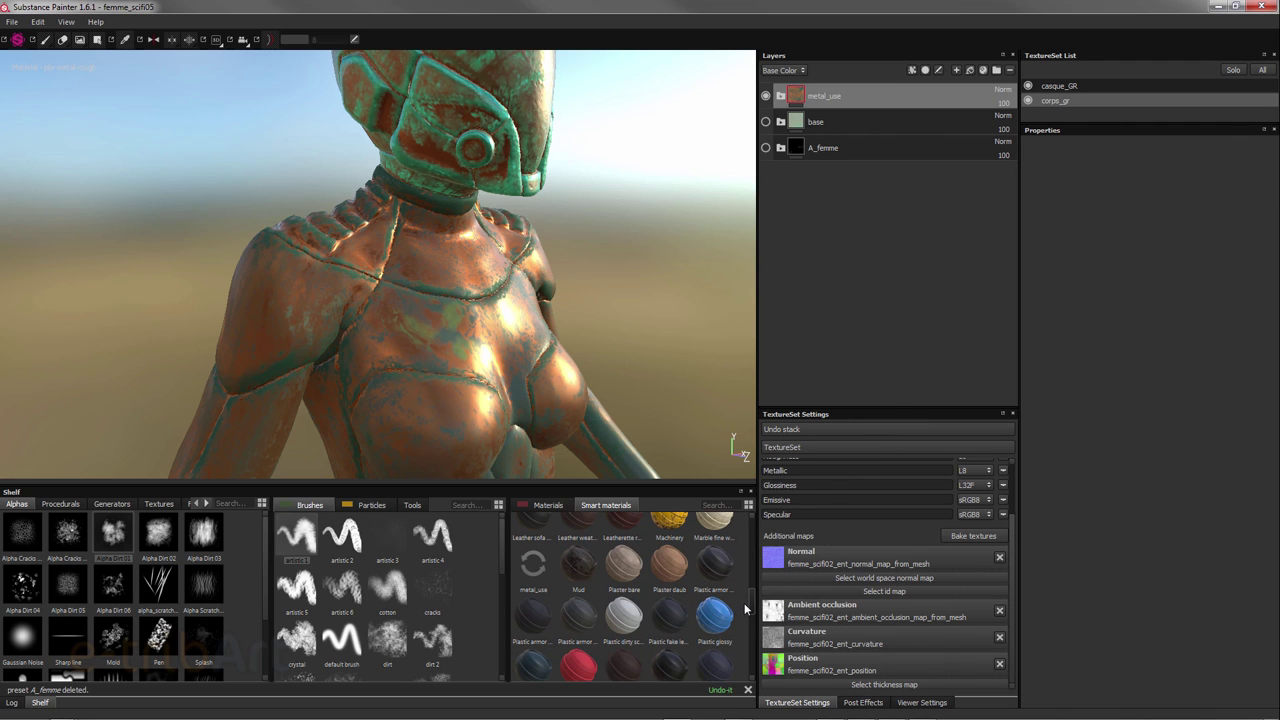
click(535, 572)
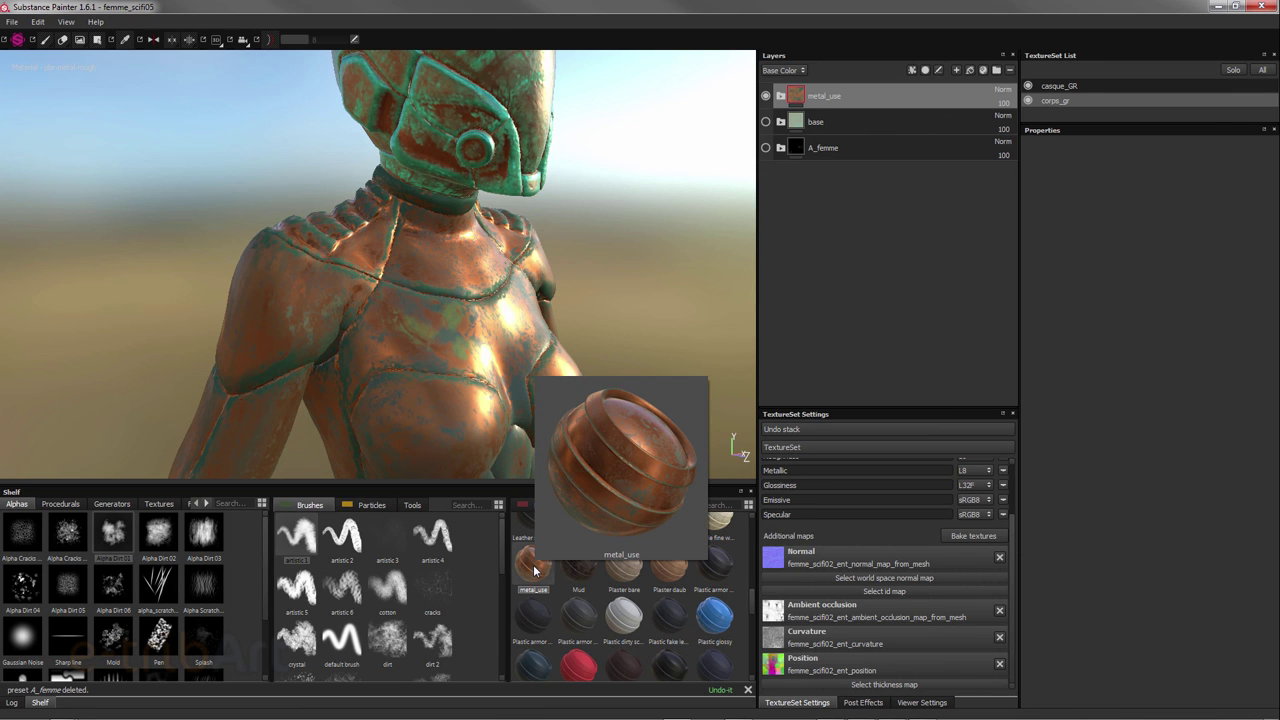
- In casque_GR, hide Copper Aged and place the metal_use smart material at the top of the layers
click(1091, 89)
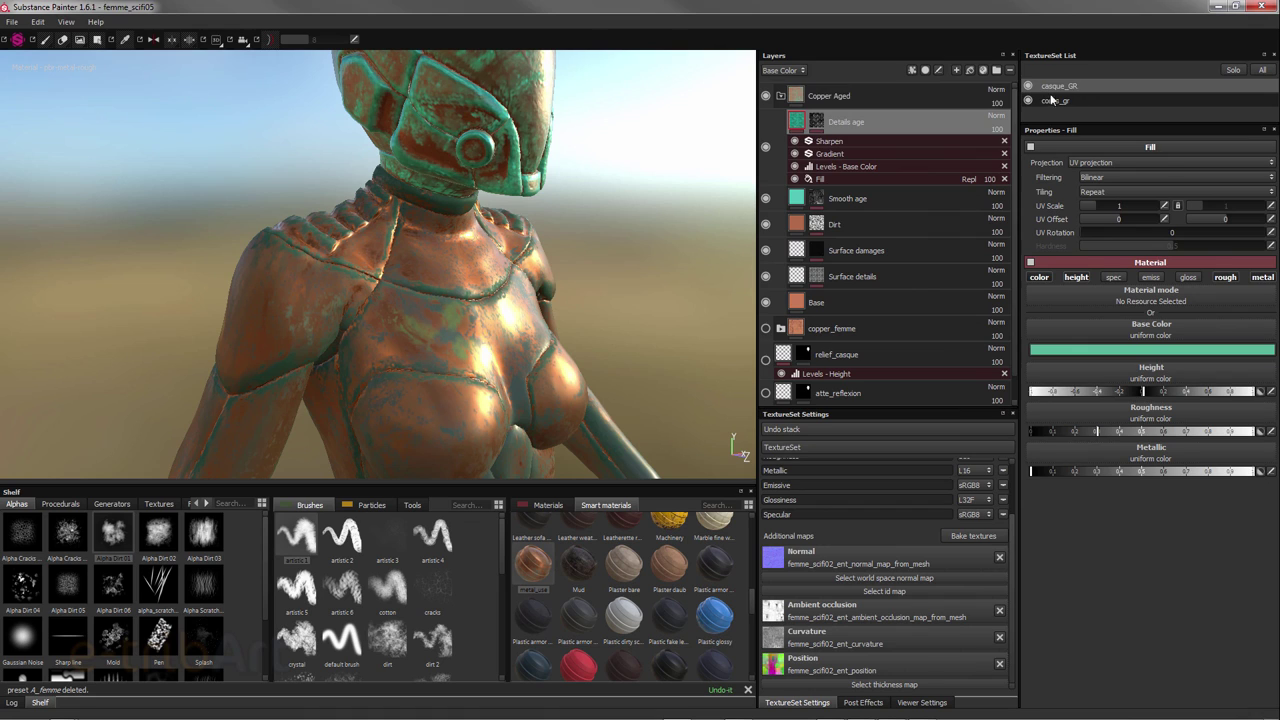
click(779, 96)
click(837, 95)
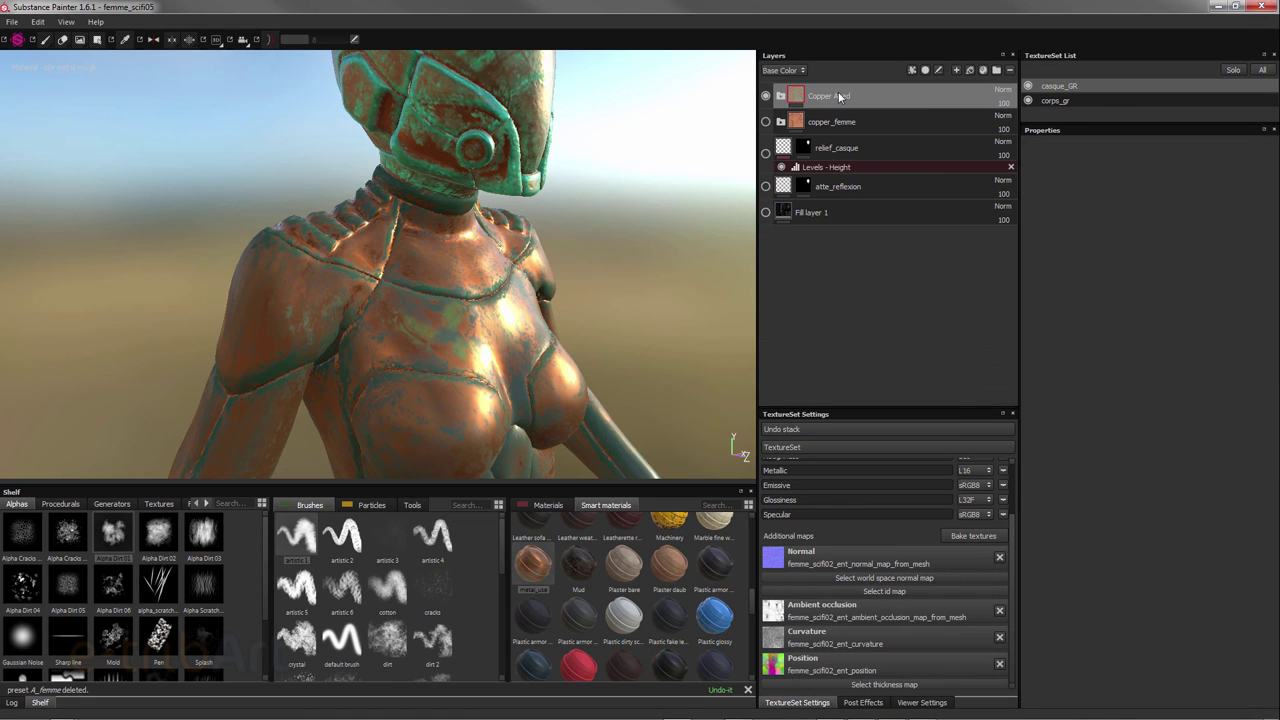
click(766, 96)
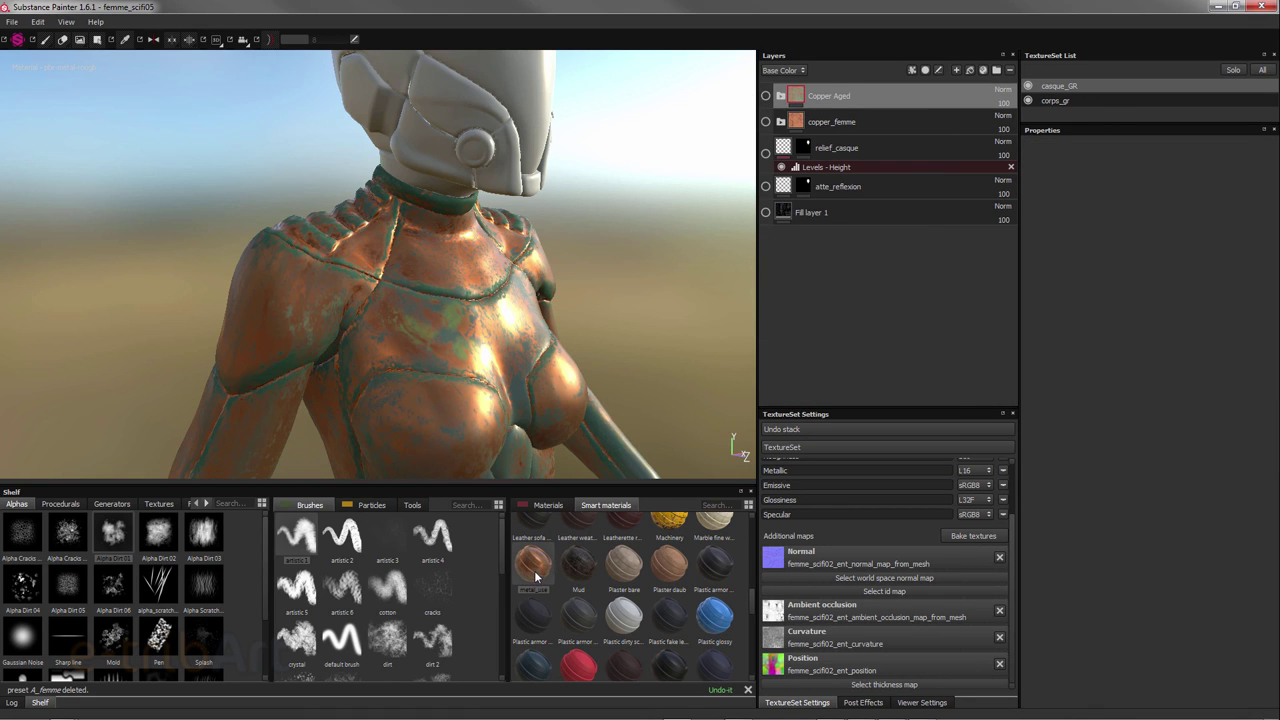
drag(534, 570, 845, 101)
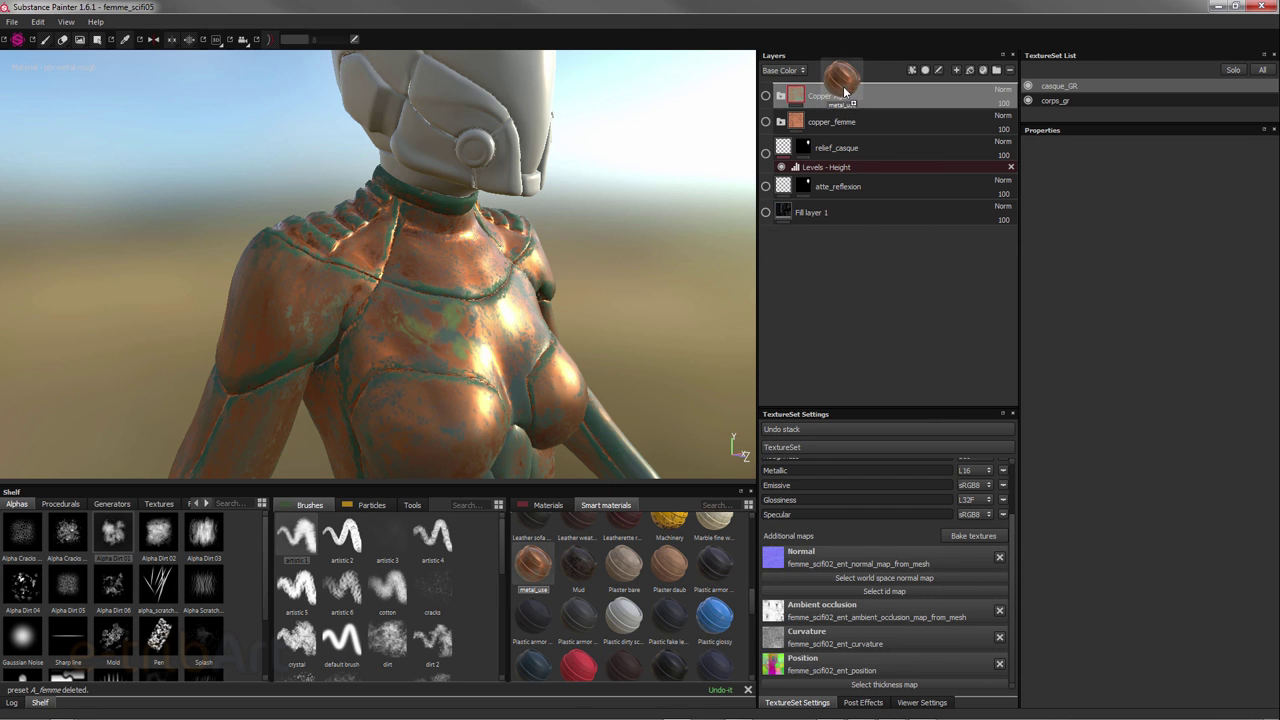
drag(845, 101, 790, 98)
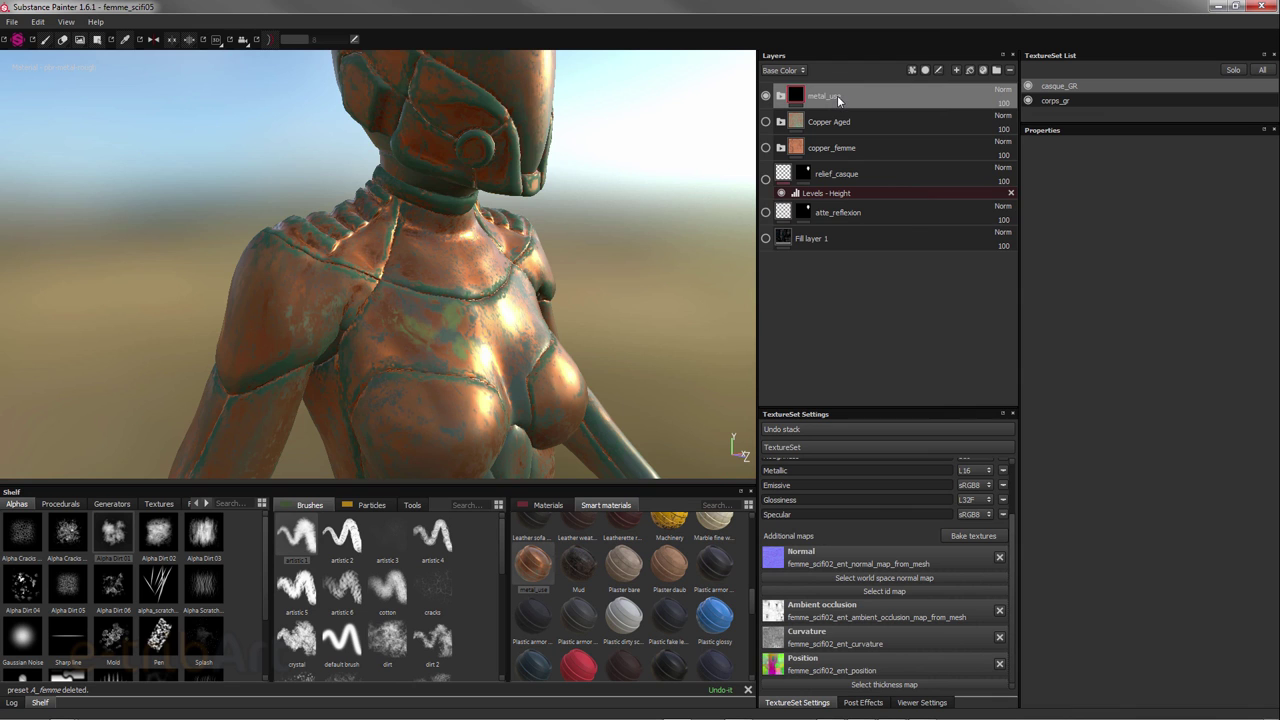
alt+drag(506, 296, 451, 390)
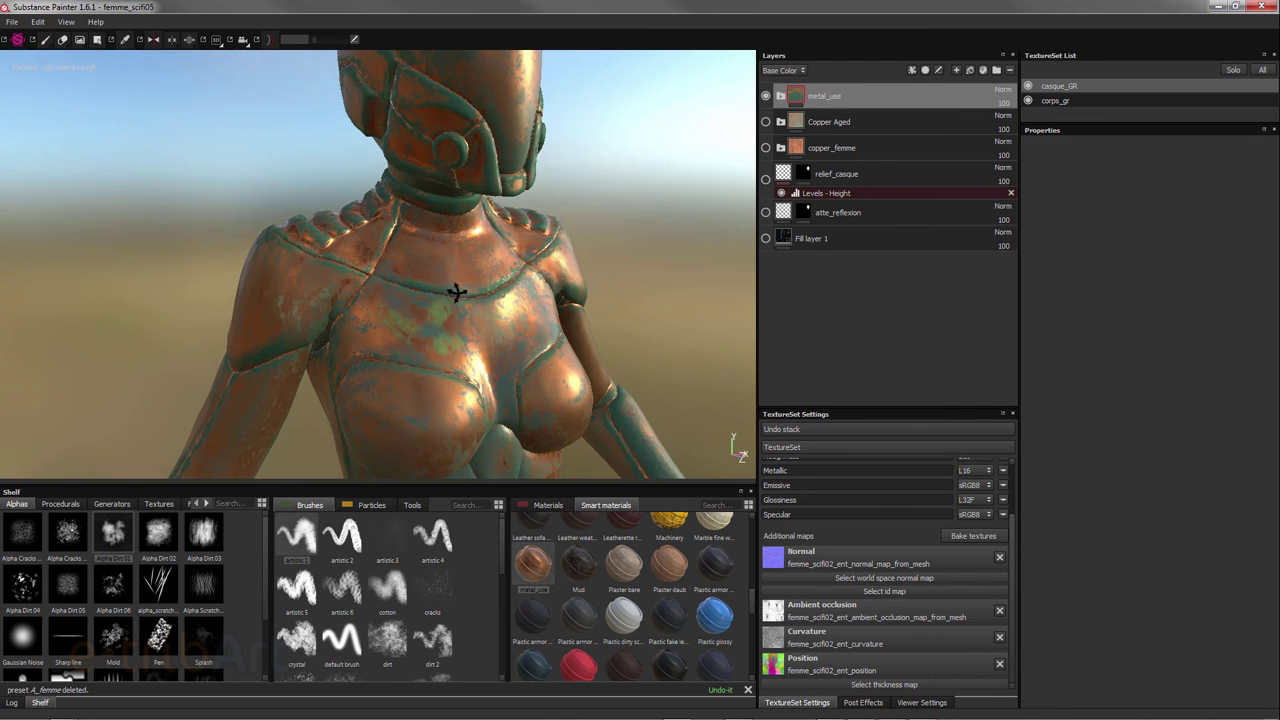
scroll(451, 390, down, 2)
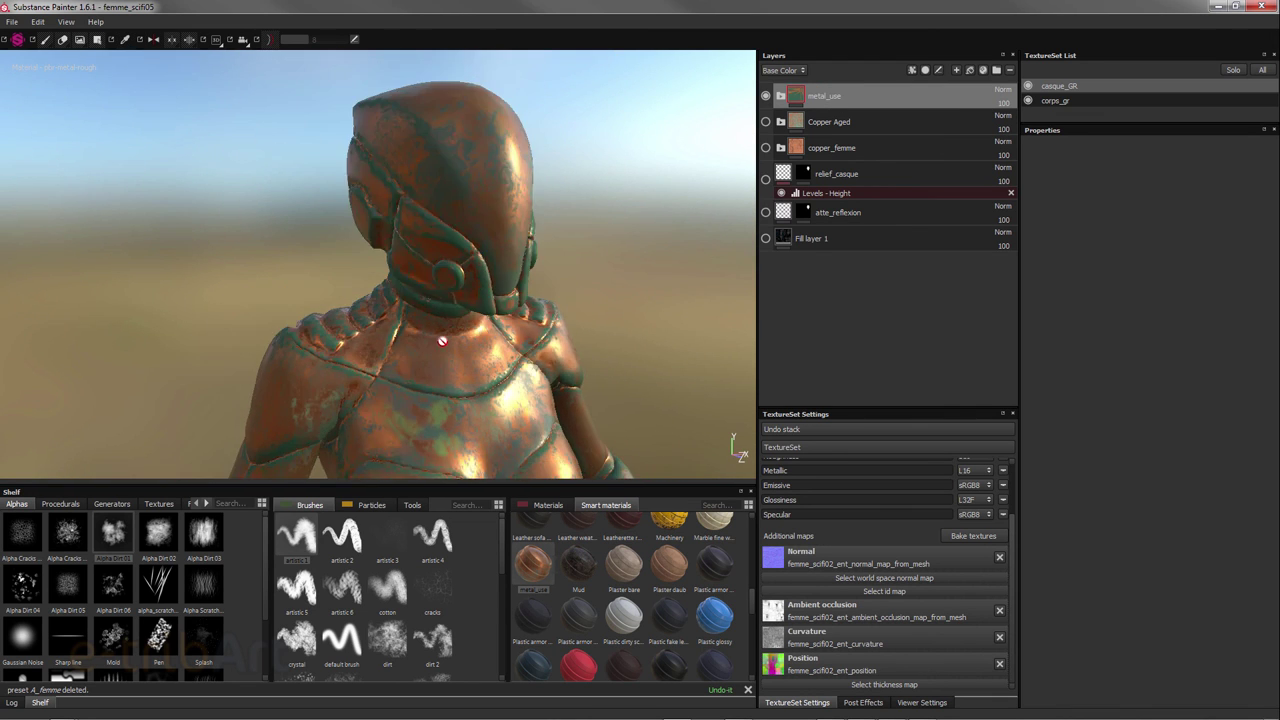
scroll(477, 347, down, 3)
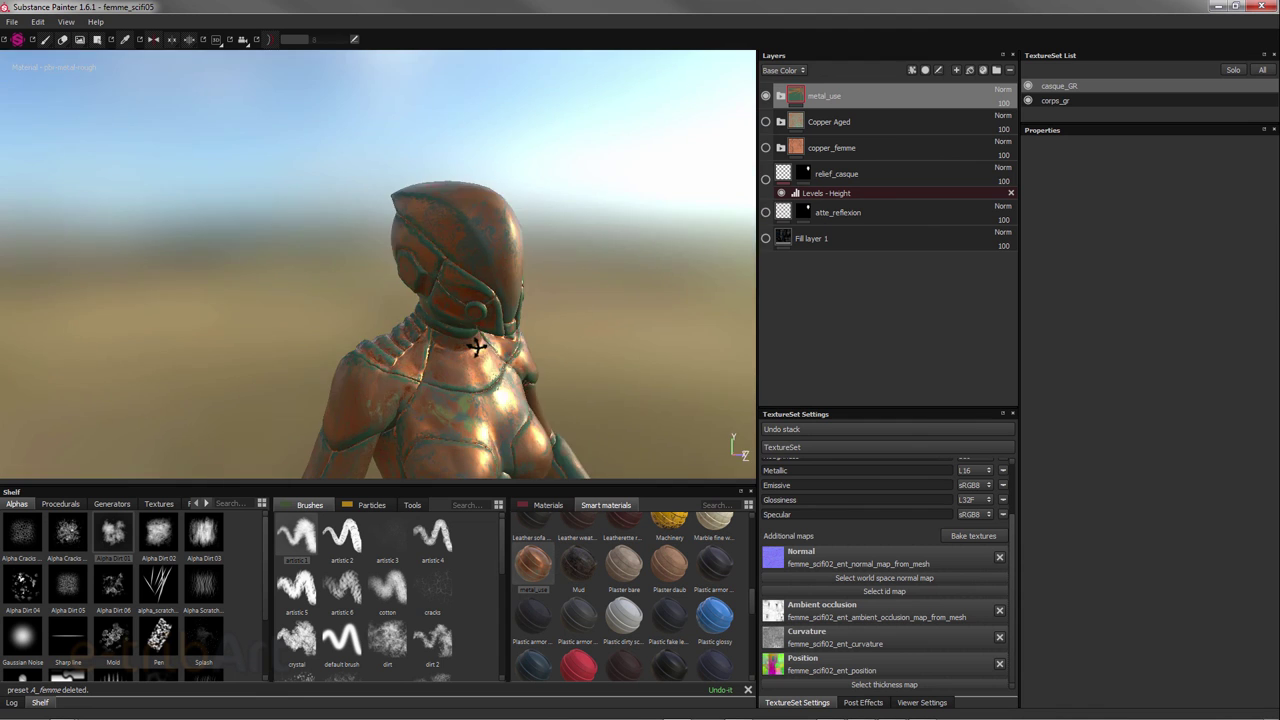
mouse_move(477, 347)
alt+mouse_down()
mouse_move(206, 351)
mouse_move(391, 346)
mouse_move(425, 375)
mouse_move(408, 271)
mouse_move(425, 297)
alt+mouse_up()
scroll(425, 297, up, 2)
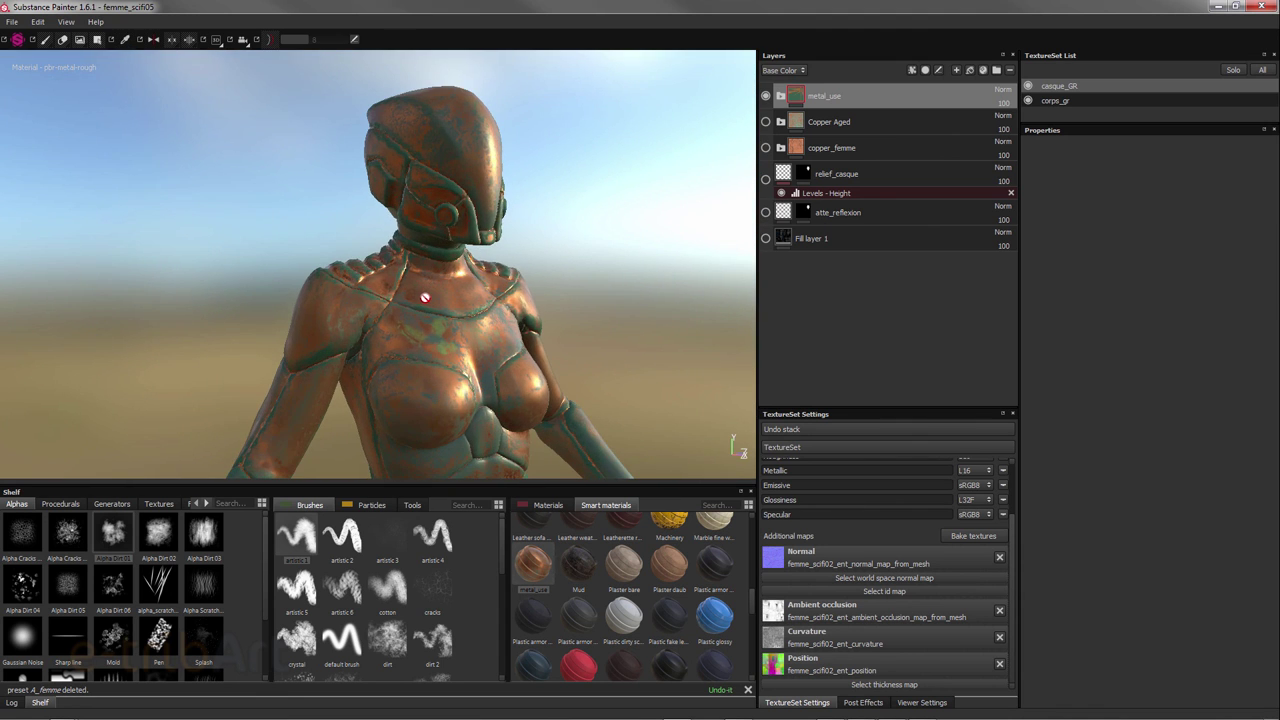